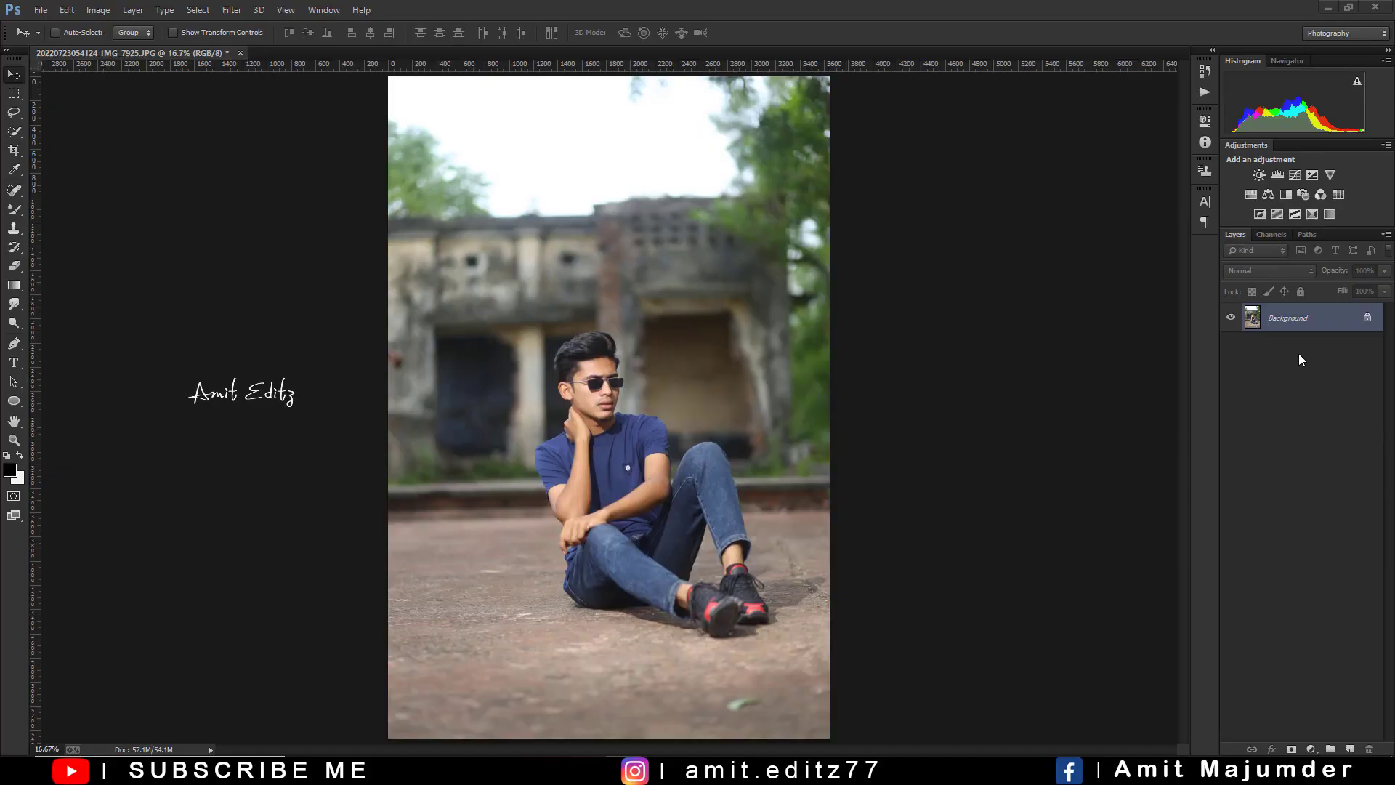
Step: Apply Imagenomic Noiseware Professional noise reduction to the photo using its default settings
click(231, 10)
mouse_move(255, 370)
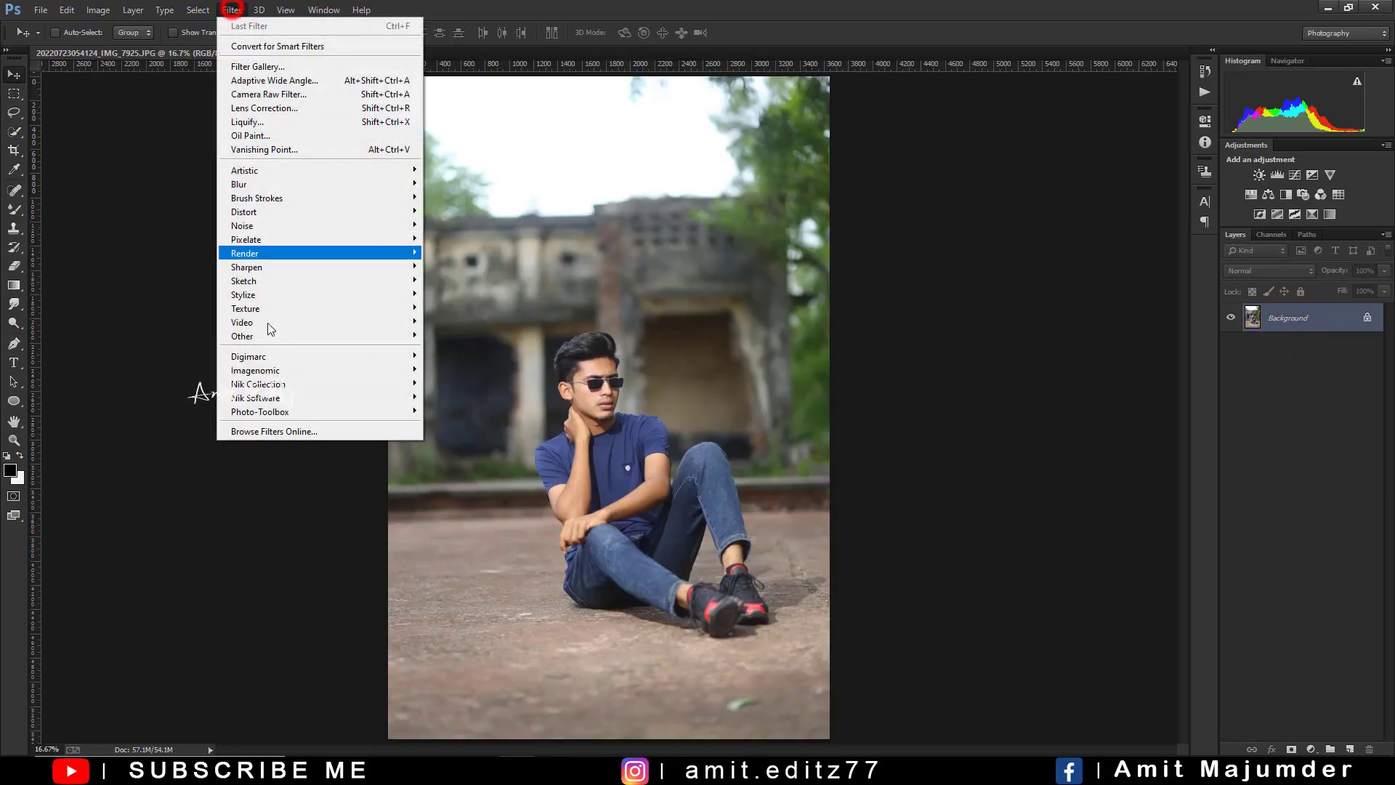
click(458, 368)
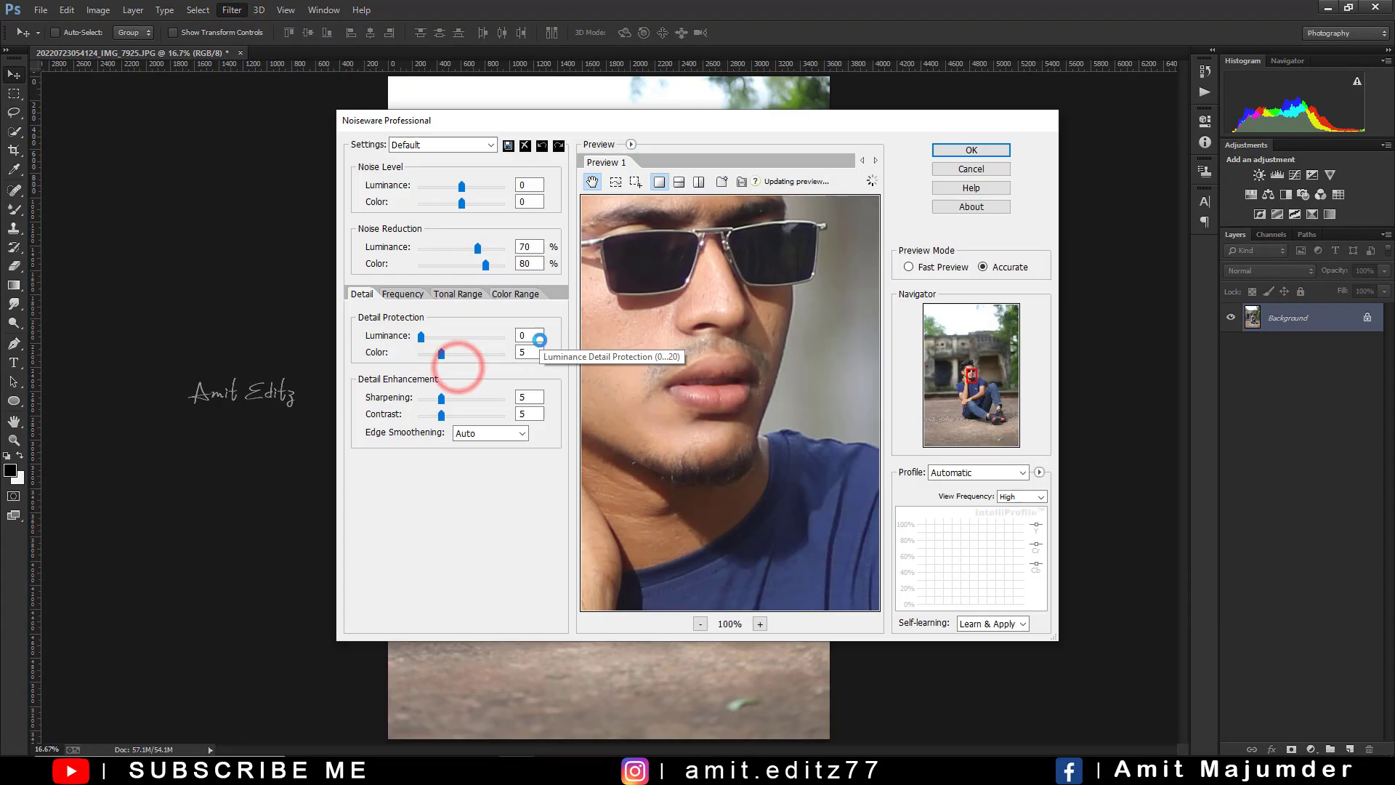
click(961, 148)
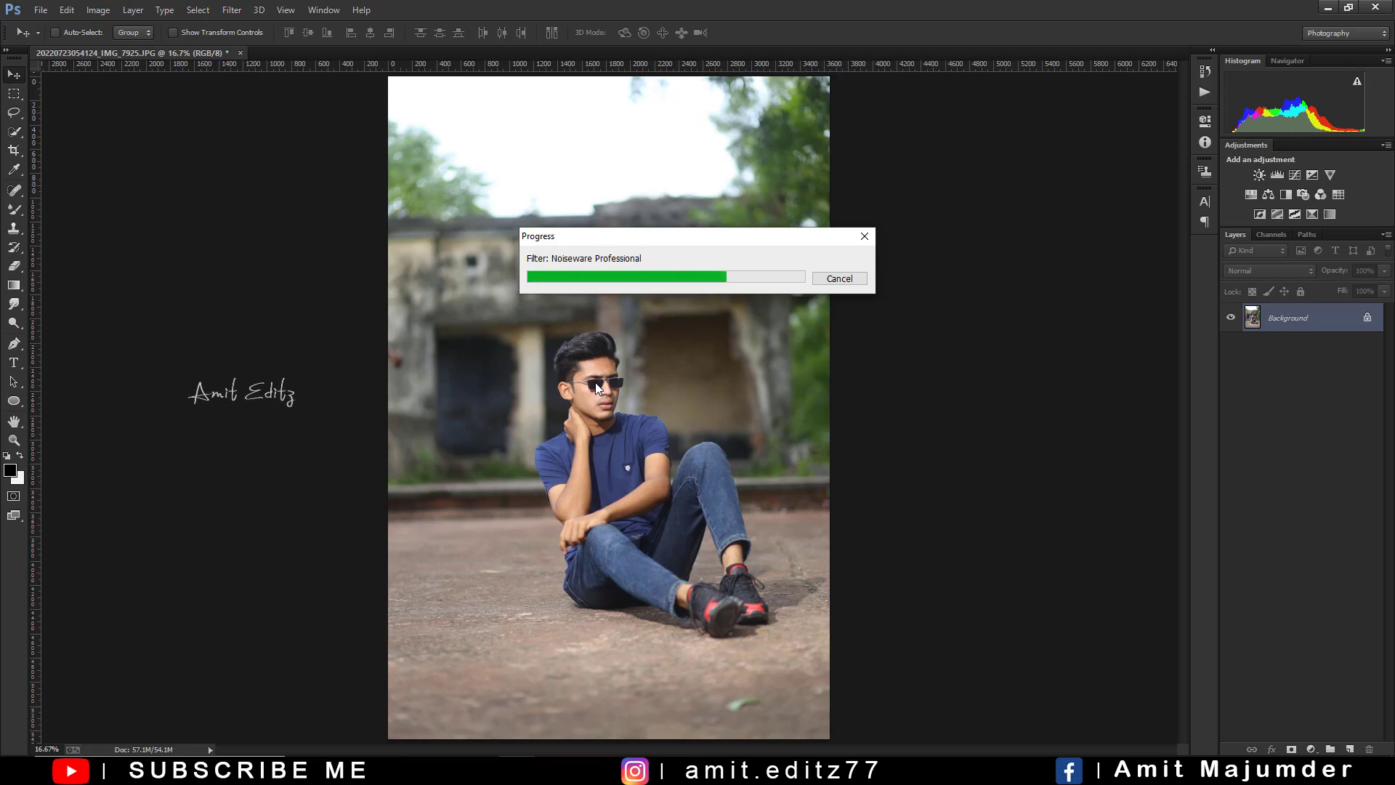
Step: With the Pen tool, start the outline with anchors along the shoe's left edge
click(14, 344)
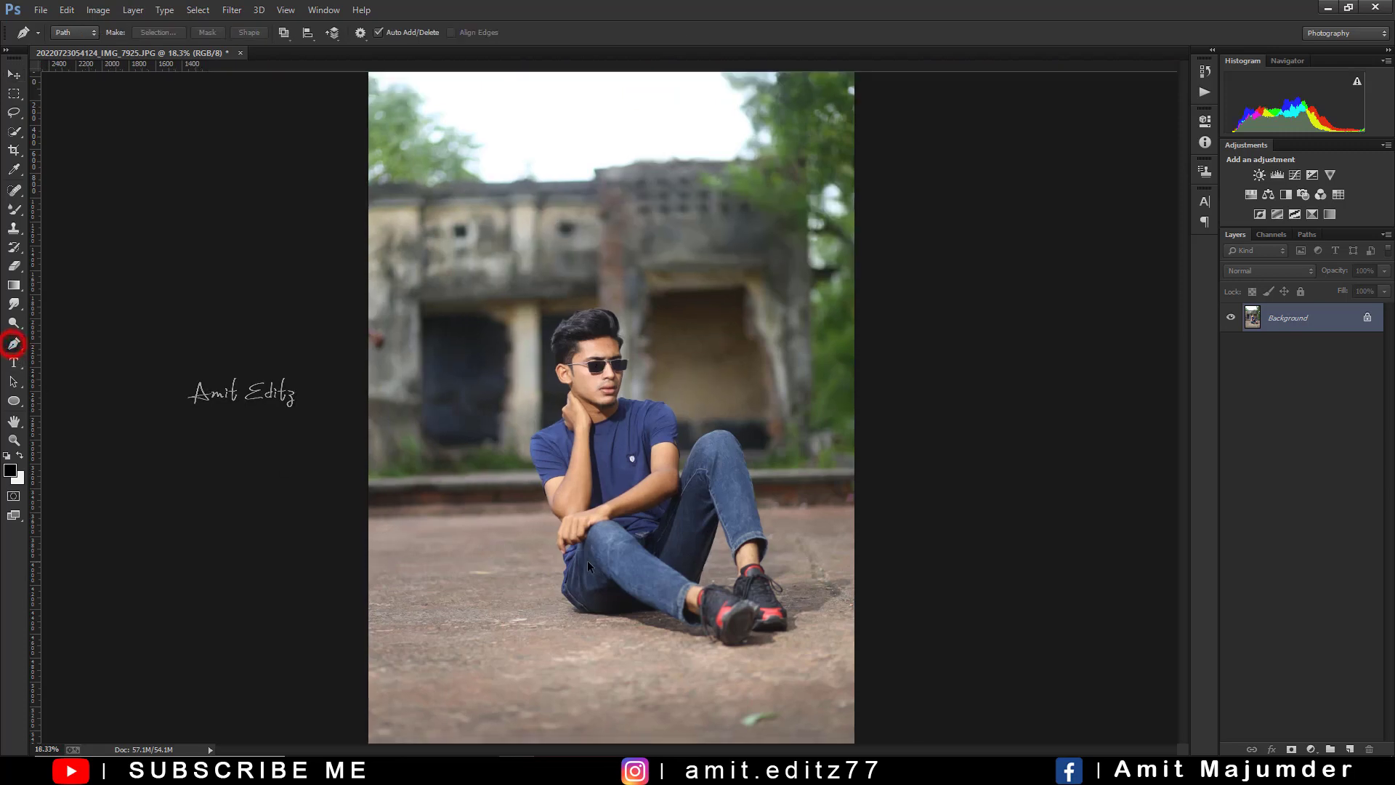
scroll(587, 560, up, 6)
scroll(686, 523, up, 2)
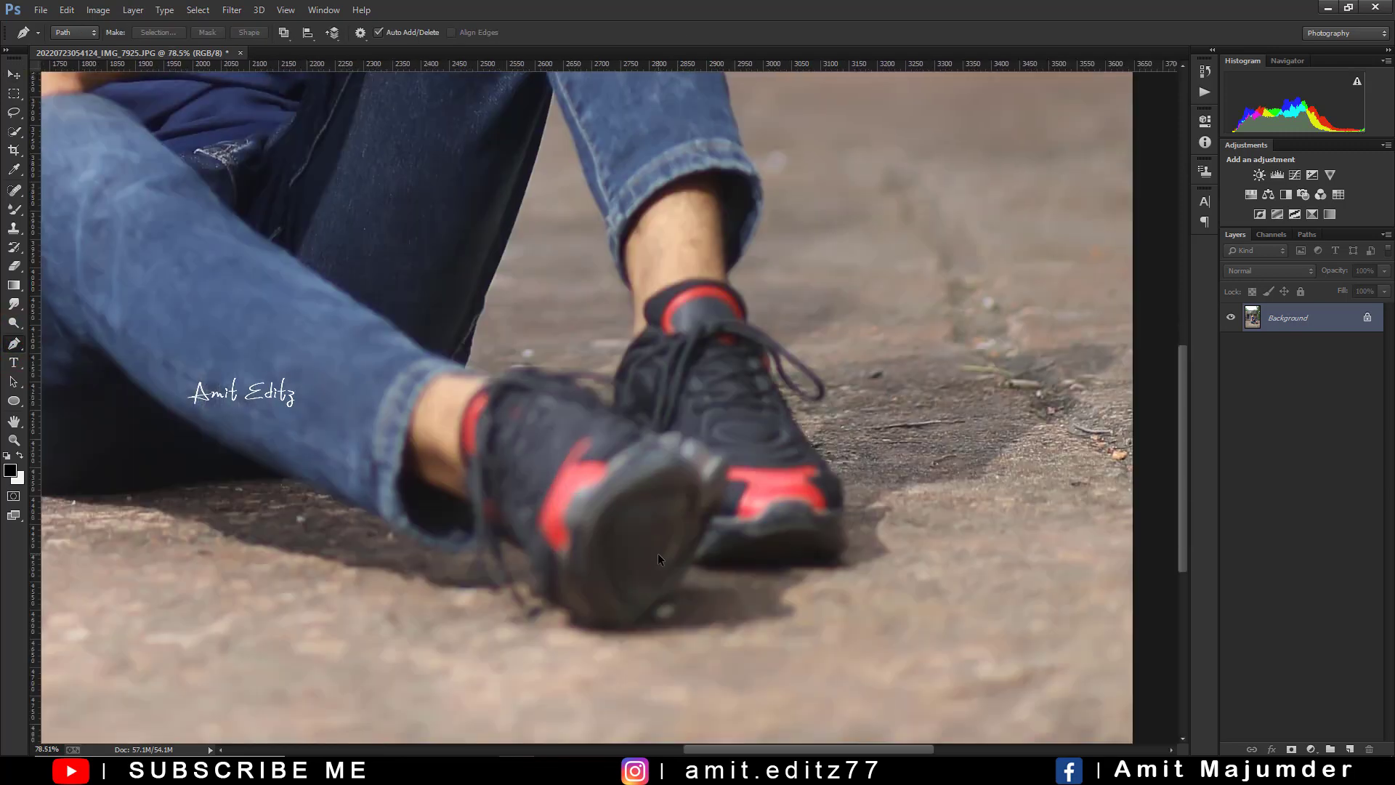
scroll(690, 530, up, 2)
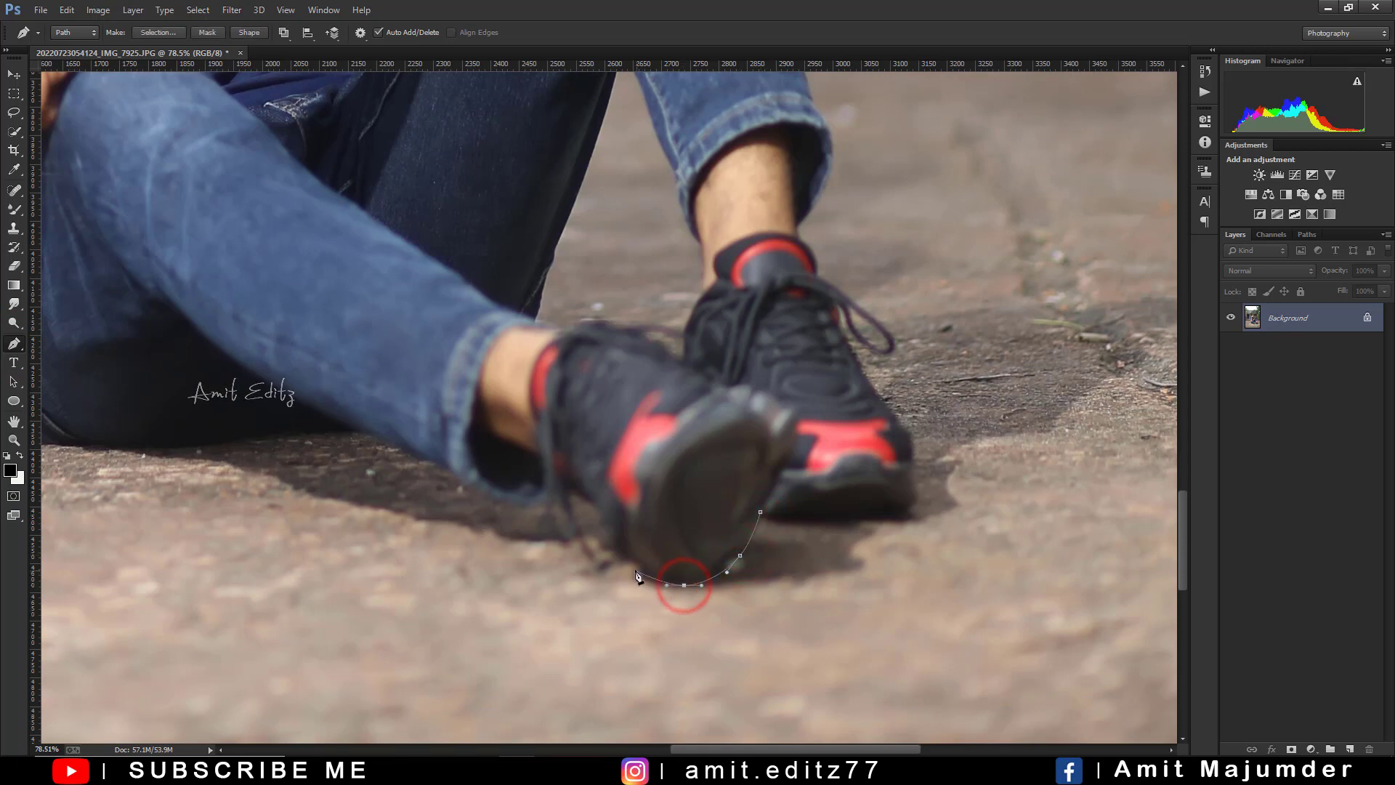
click(634, 569)
click(600, 538)
click(593, 505)
click(568, 497)
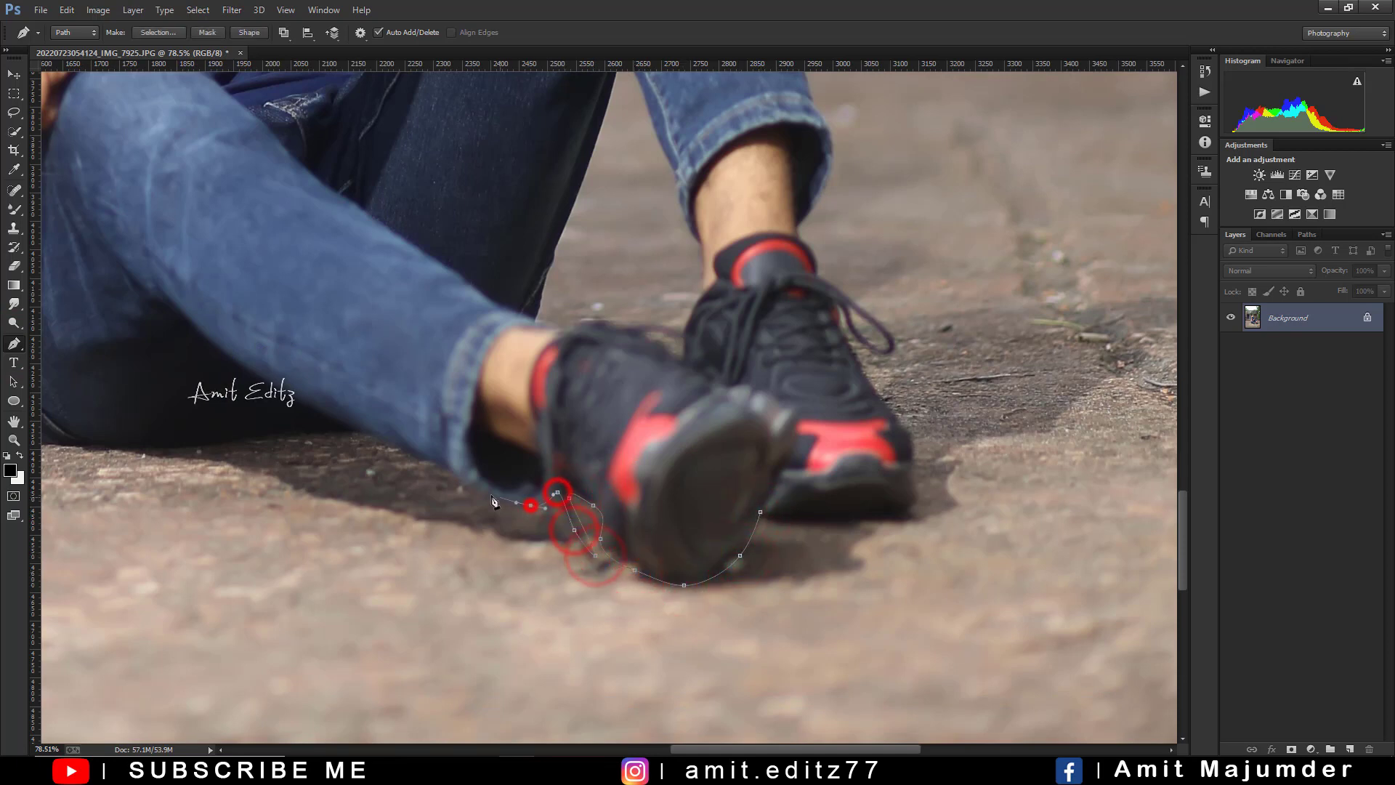
Step: Extend the path along the jeans' bottom edge and up their left edge
scroll(363, 438, up, 2)
click(622, 591)
click(526, 608)
scroll(526, 607, up, 2)
click(375, 625)
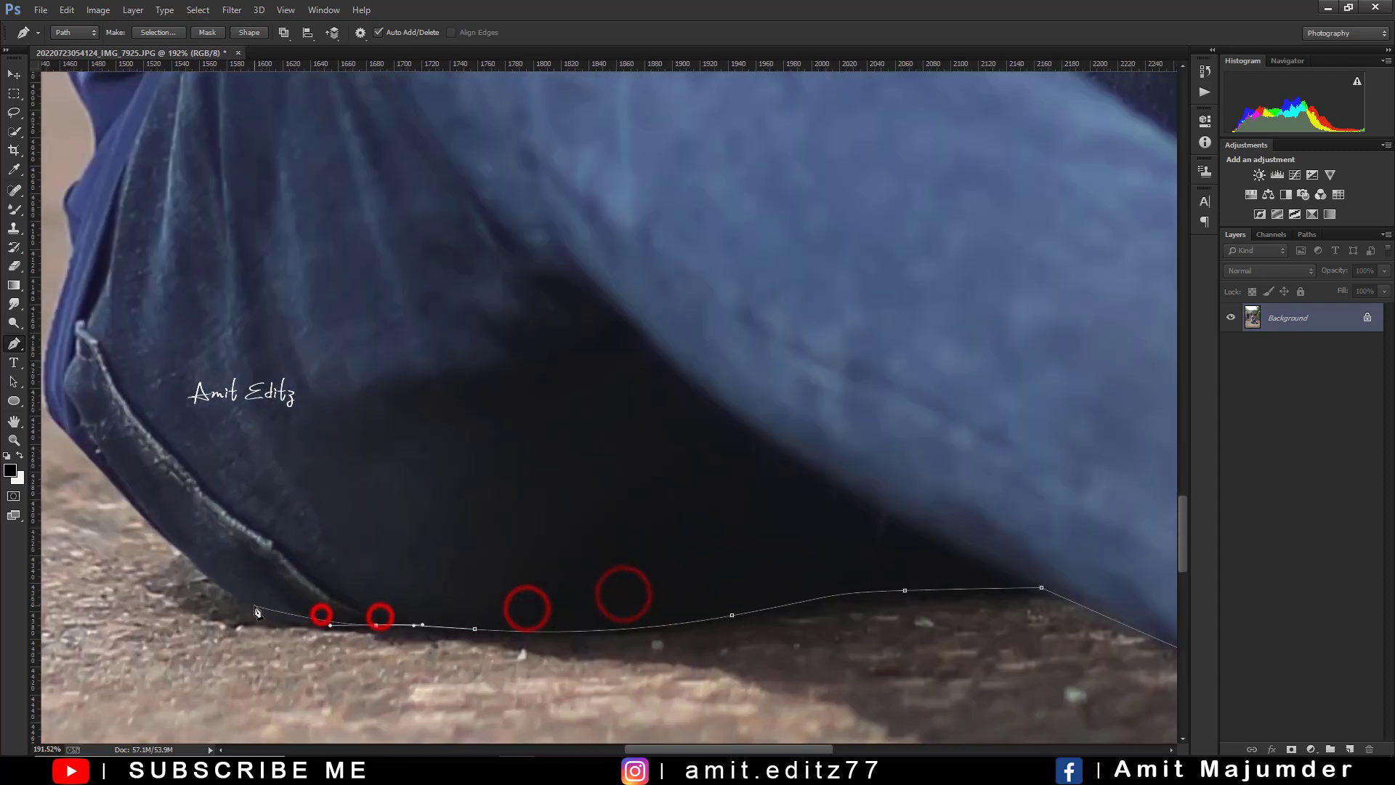
click(242, 603)
click(168, 537)
click(94, 461)
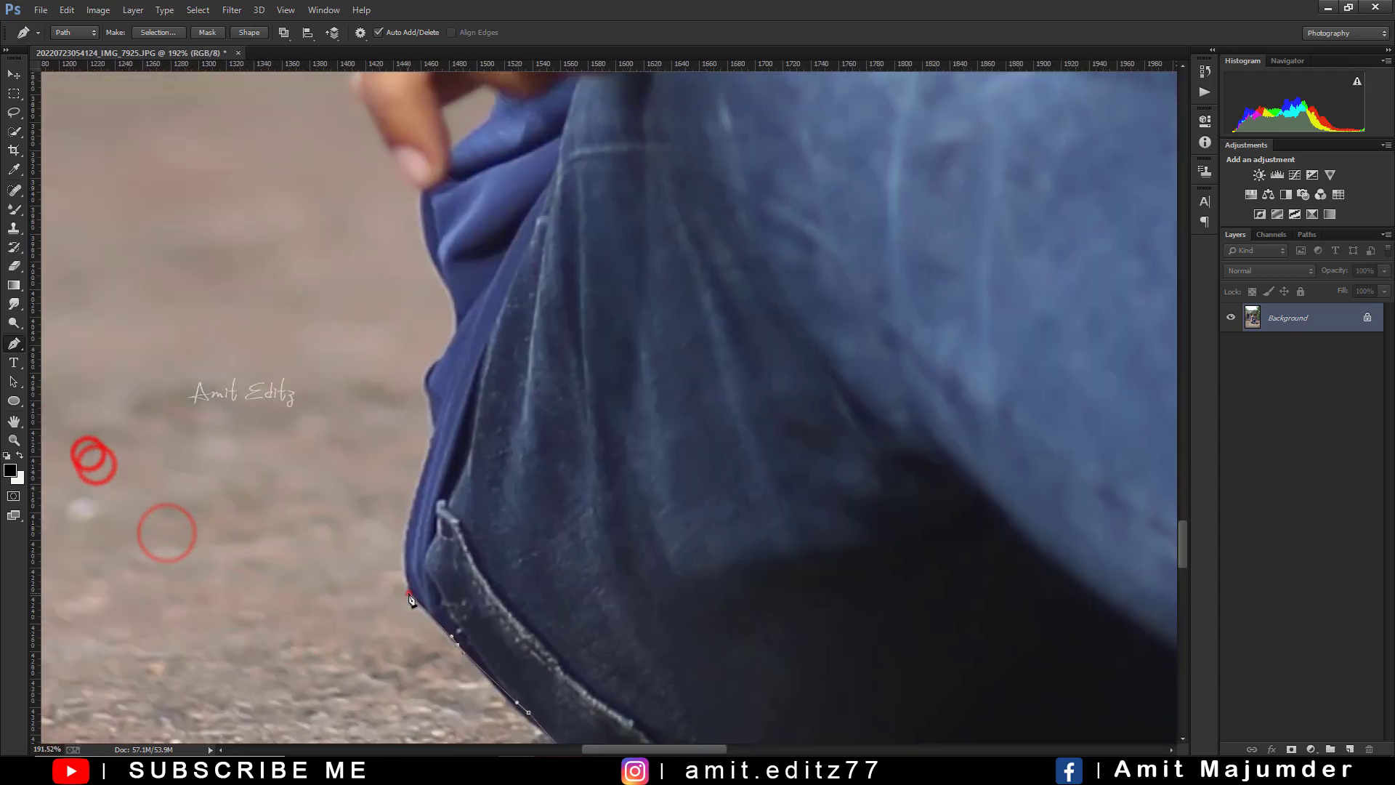
click(408, 594)
click(409, 525)
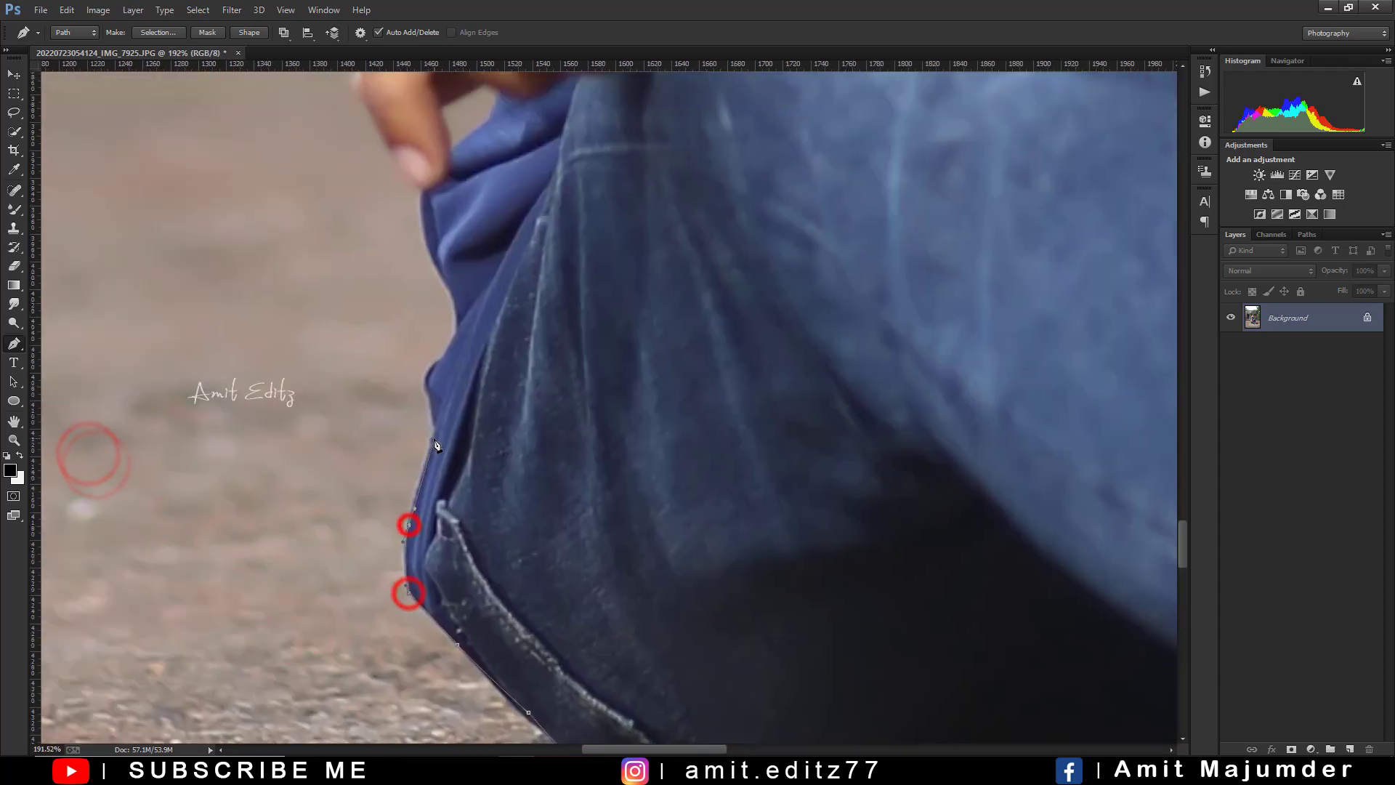
click(434, 430)
click(428, 375)
Step: Trace the path along the finger edge and curve it around the elbow
click(451, 295)
click(420, 227)
click(482, 474)
click(455, 437)
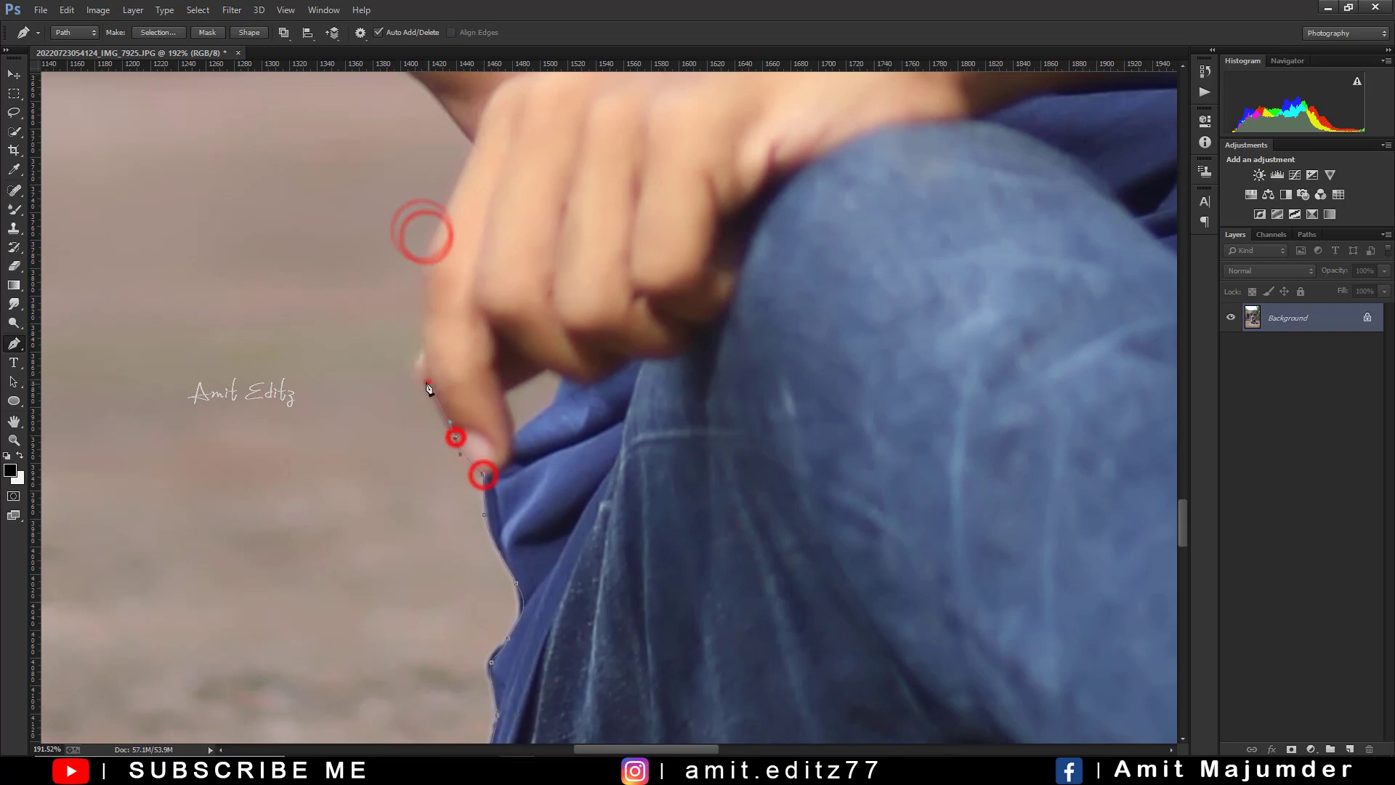
click(429, 383)
click(413, 361)
click(421, 306)
click(436, 233)
click(480, 140)
click(486, 562)
click(411, 488)
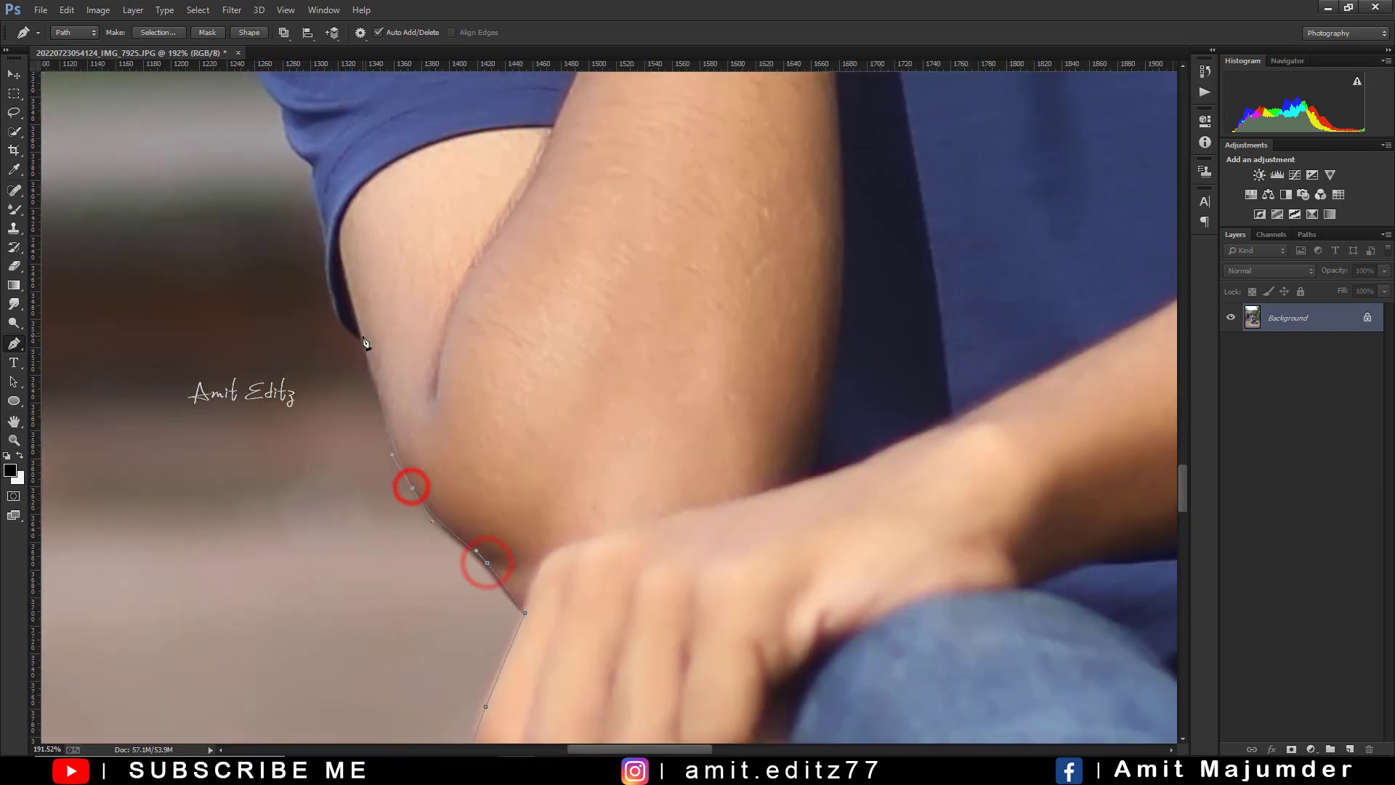
drag(362, 335, 336, 321)
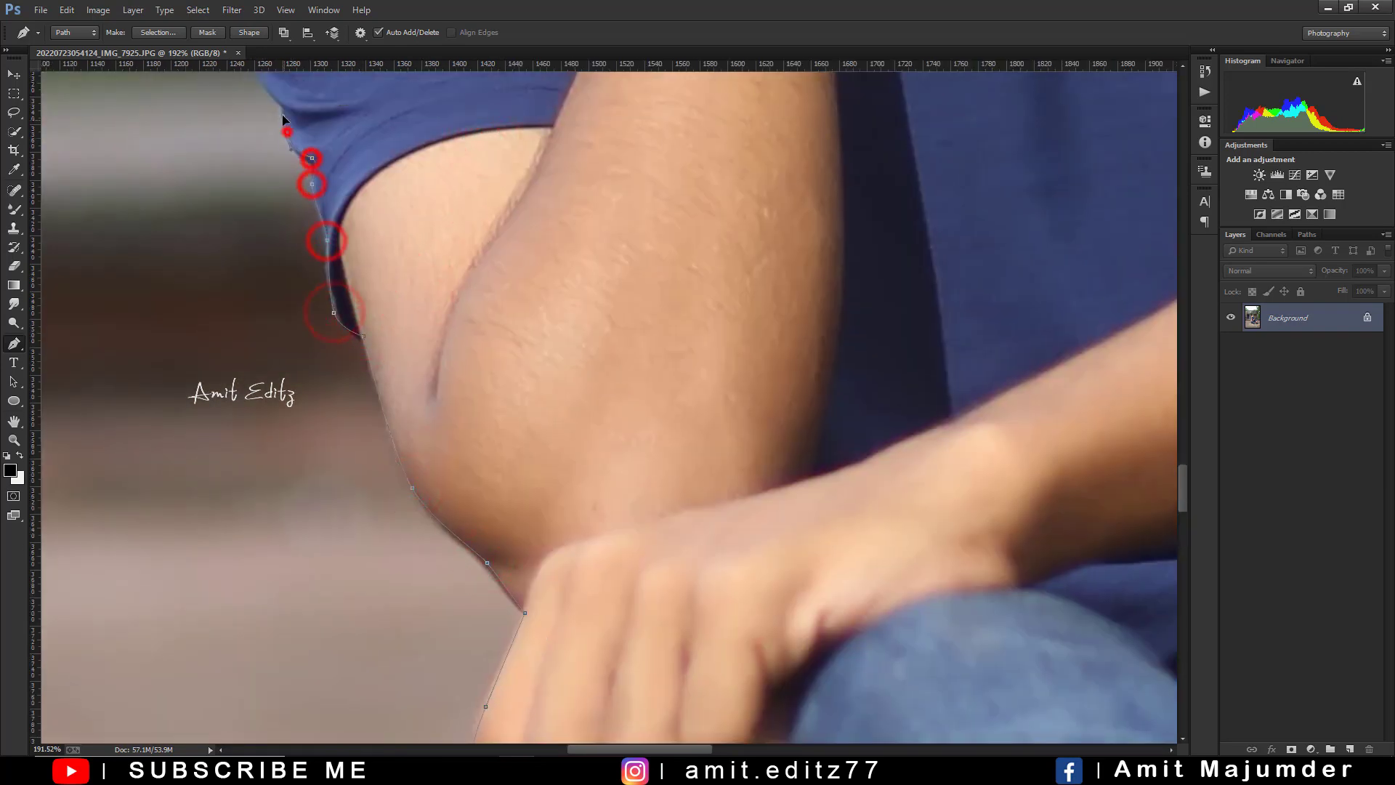
Step: Continue the path along the sleeve edge and curve it up the shoulder
scroll(283, 120, up, 2)
drag(289, 138, 371, 525)
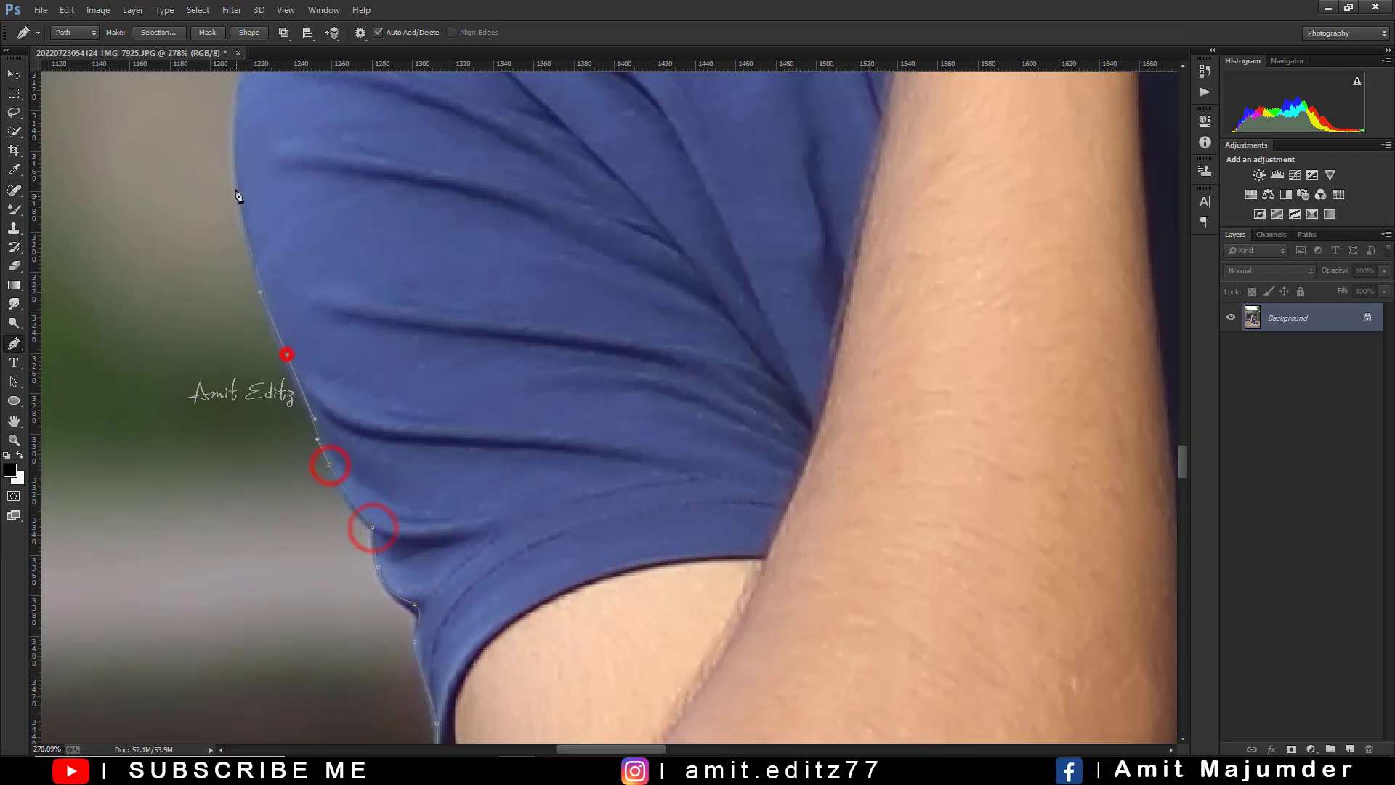
click(236, 168)
scroll(237, 167, up, 5)
click(286, 454)
click(312, 423)
click(419, 364)
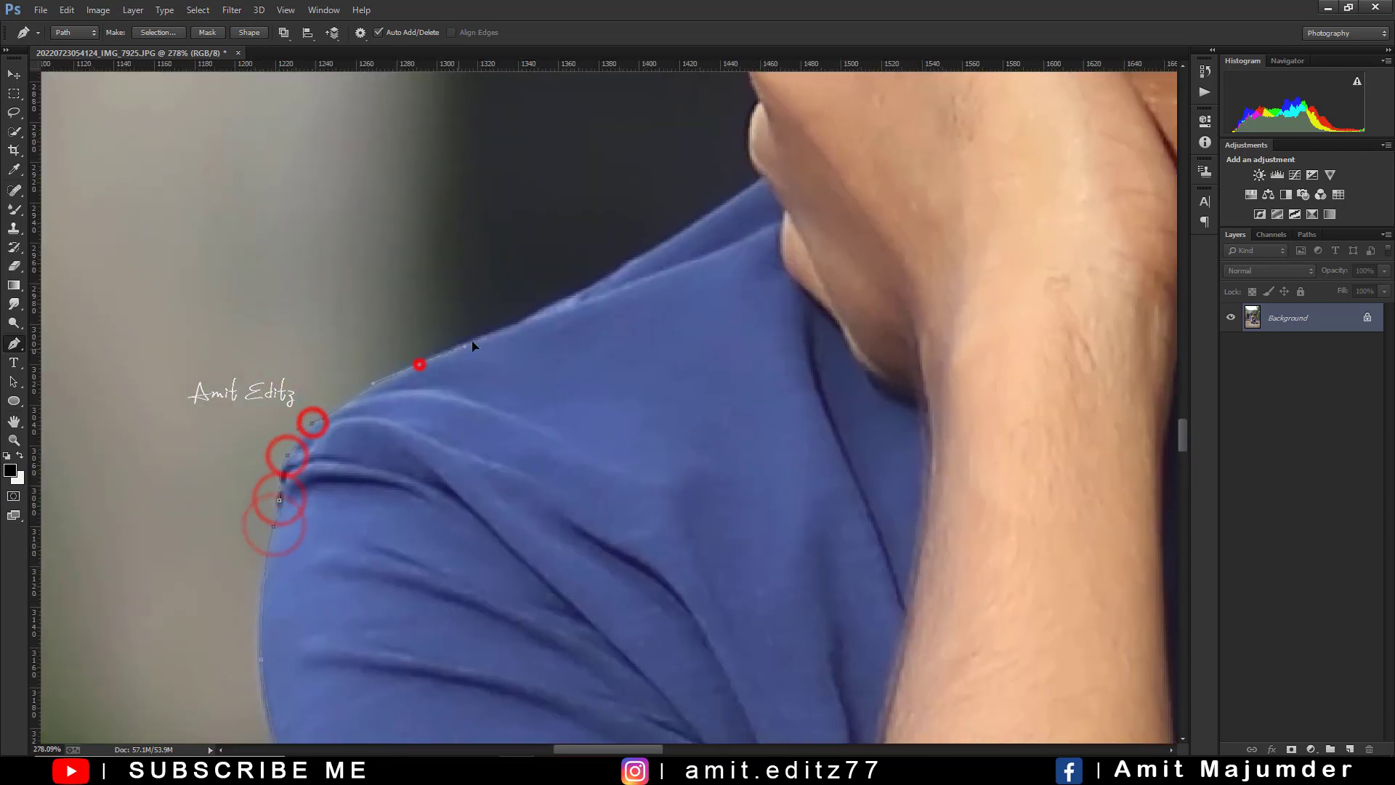
click(579, 295)
drag(717, 210, 738, 207)
Step: Trace the path up the hand toward the chin and around the ear
drag(753, 109, 495, 561)
click(491, 582)
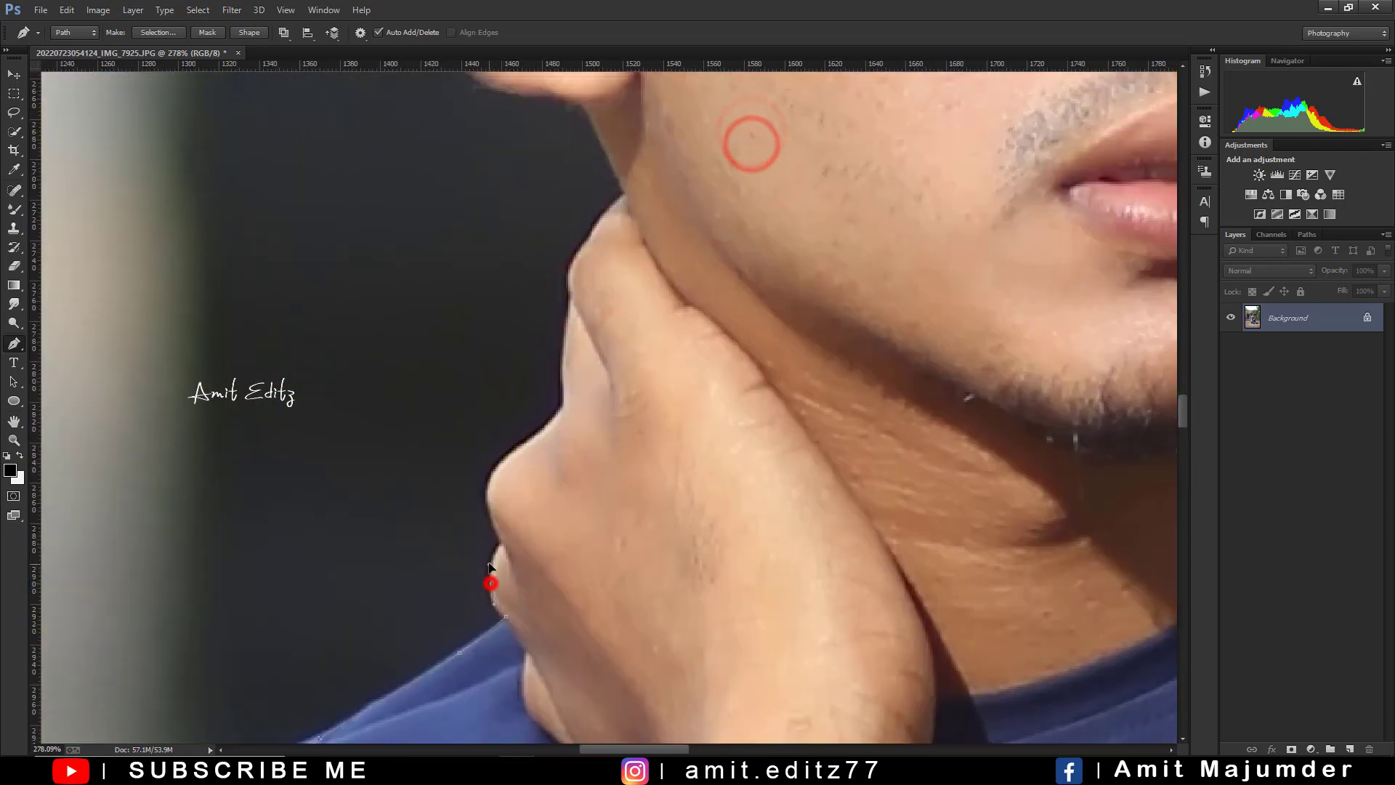
click(496, 473)
click(562, 414)
click(568, 314)
click(571, 294)
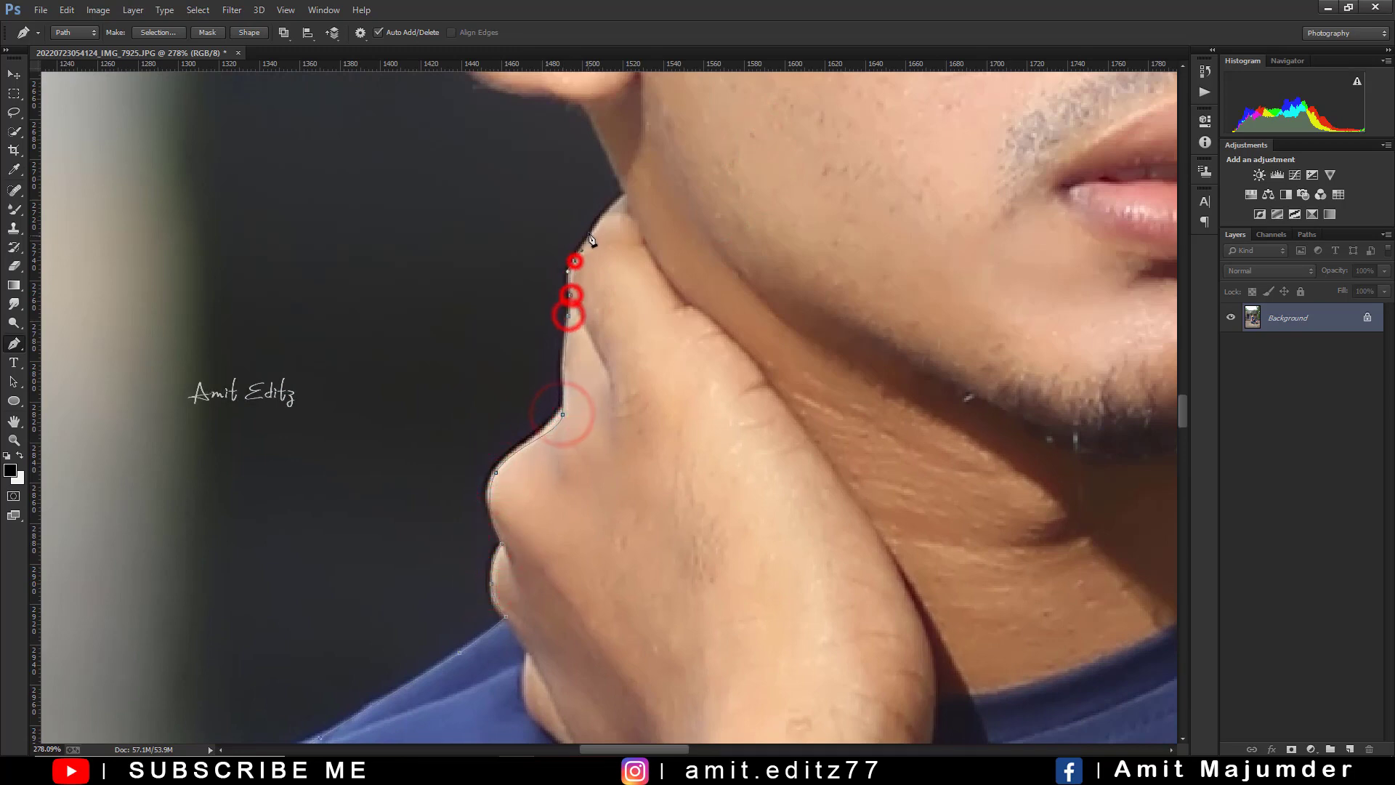
click(574, 260)
click(597, 223)
drag(629, 202, 596, 627)
click(550, 525)
click(491, 520)
click(409, 452)
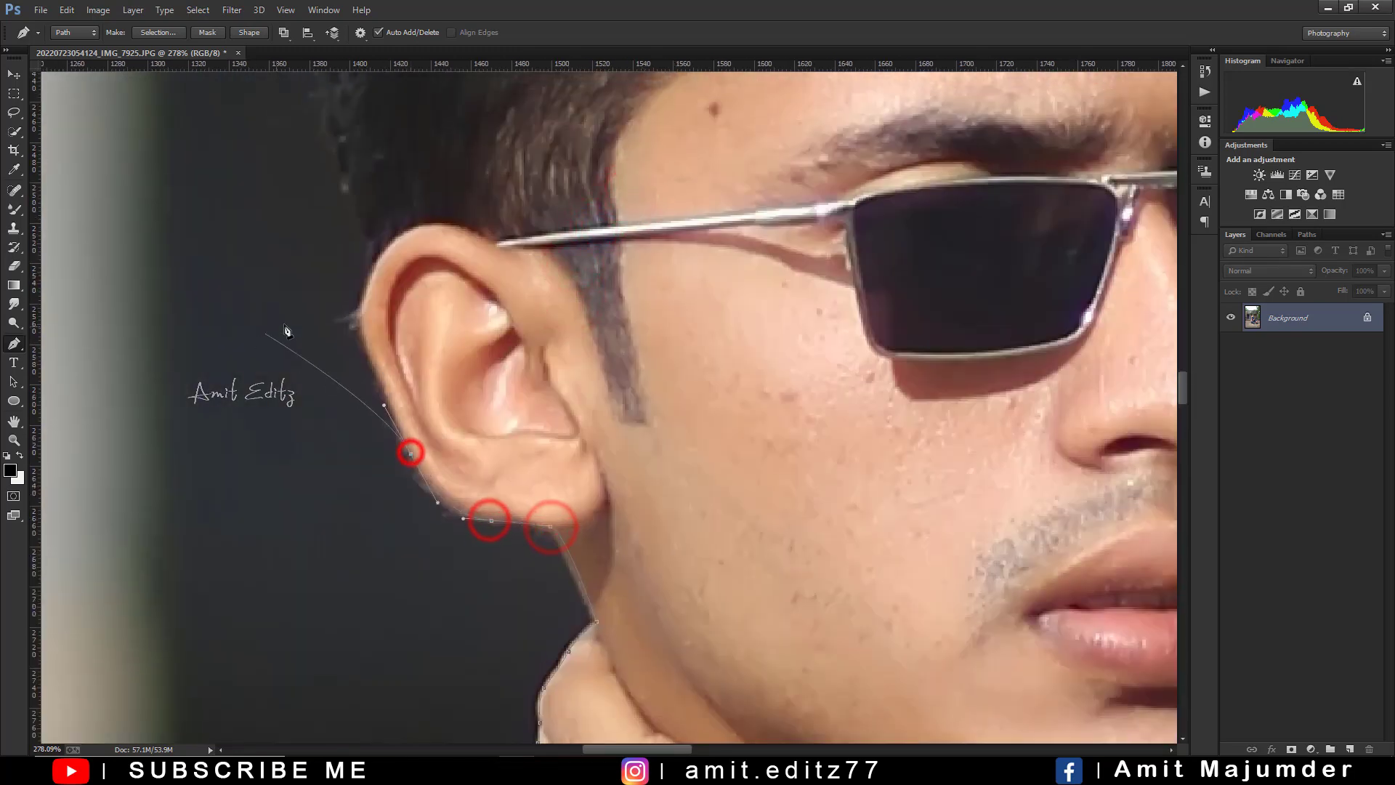
click(367, 353)
Step: Trace the path along the hair's edge and over the top of the hair
drag(352, 186, 364, 557)
click(308, 373)
drag(346, 119, 334, 472)
click(375, 363)
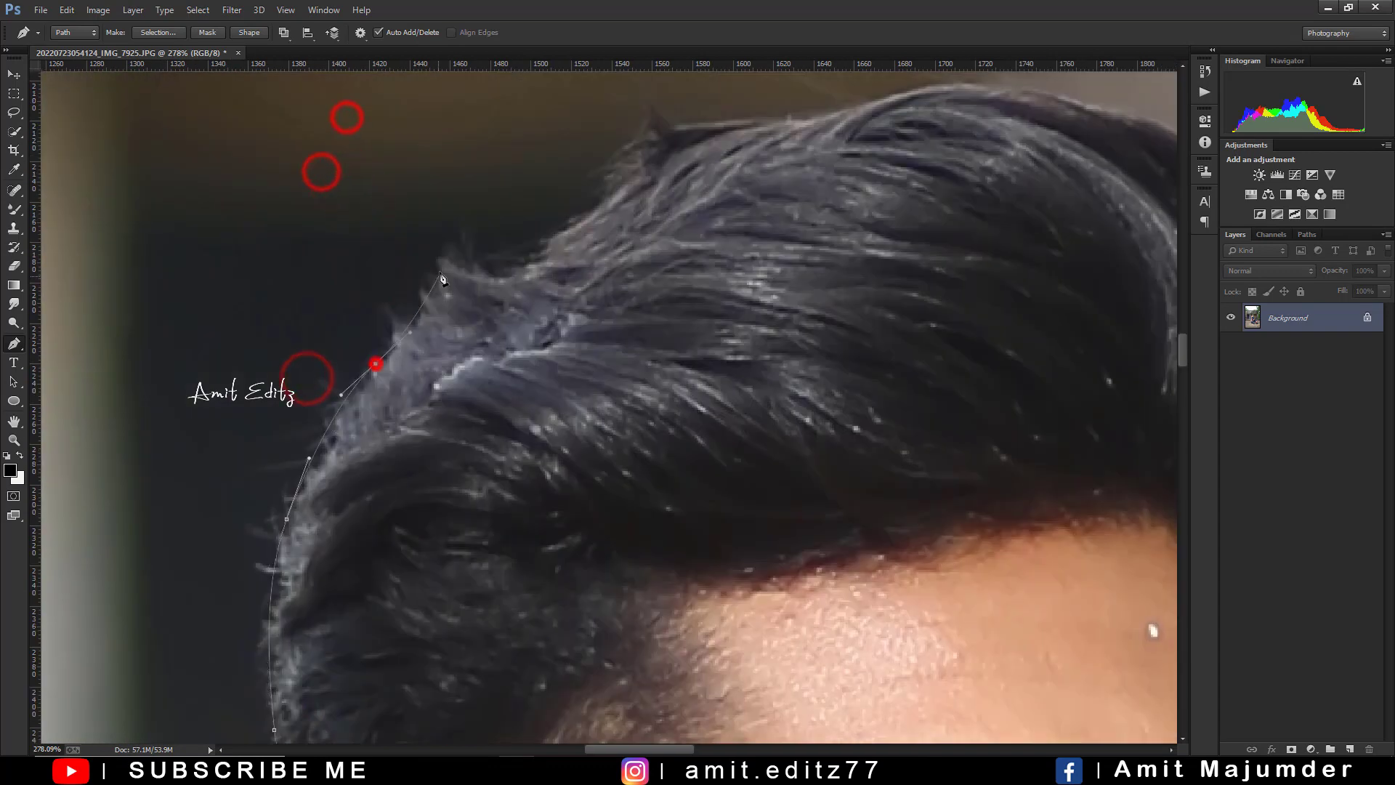
click(447, 259)
click(513, 266)
click(651, 119)
click(748, 129)
drag(925, 119, 427, 239)
click(725, 291)
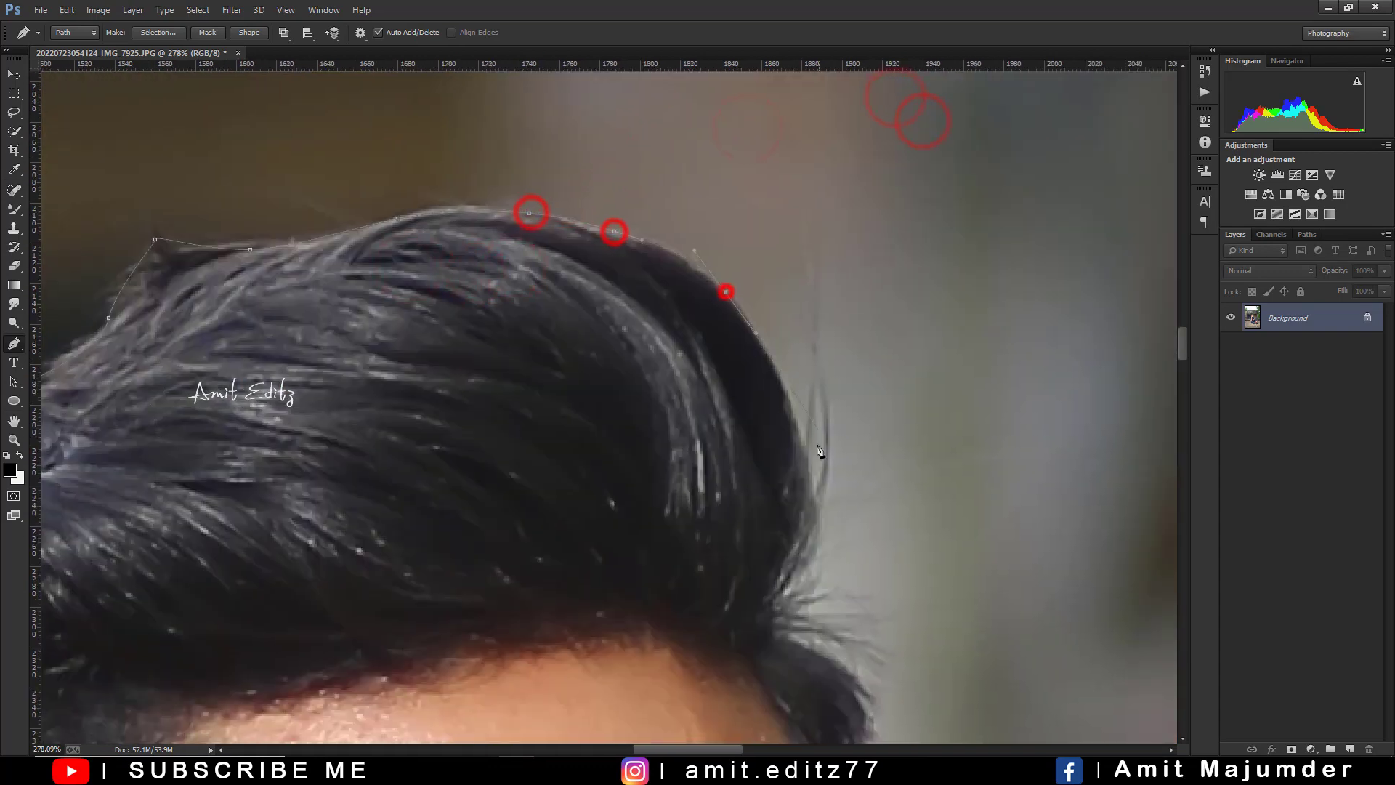
click(816, 511)
click(783, 614)
Step: Trace the path down the hairline, along the glasses frame, and the jaw edge
drag(835, 669, 715, 209)
click(746, 287)
click(703, 361)
click(701, 437)
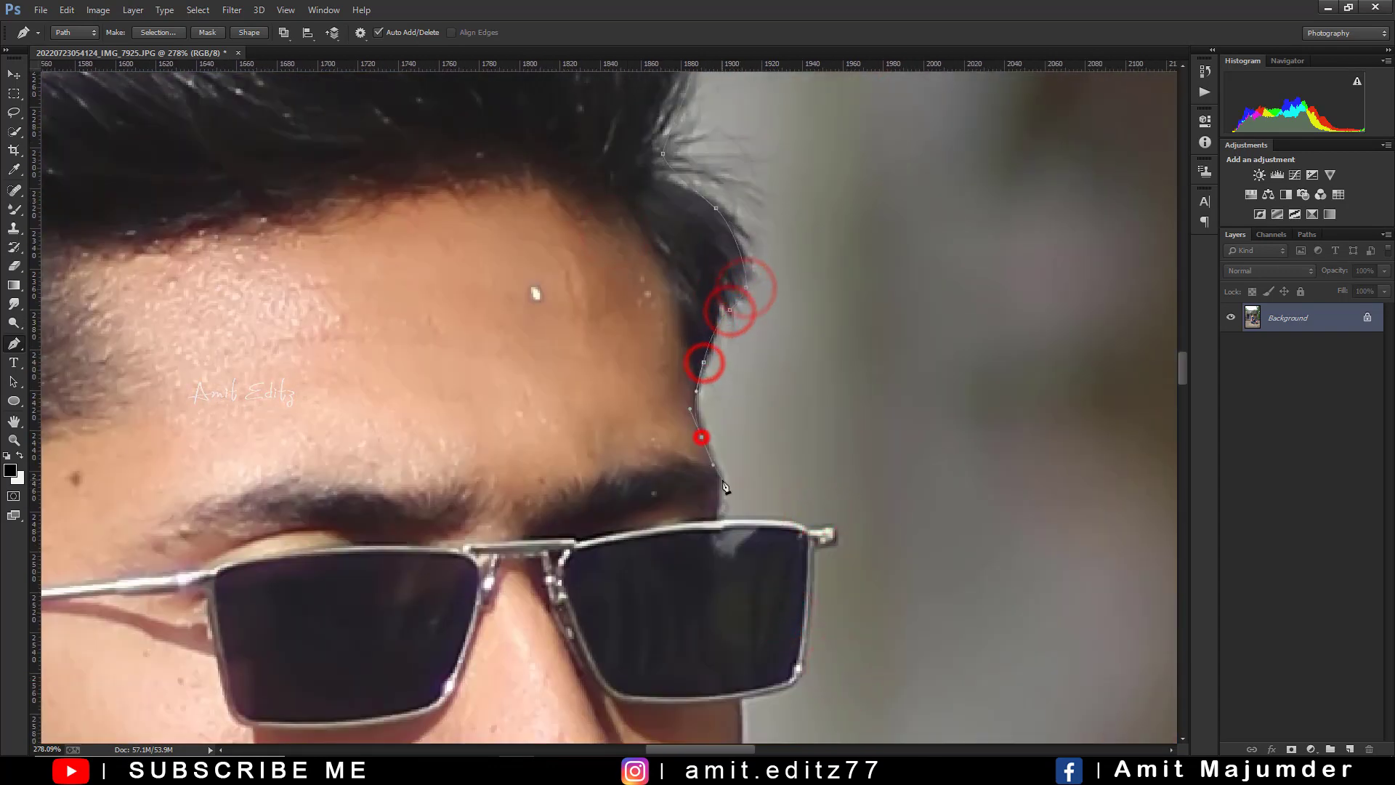
click(723, 482)
click(713, 519)
click(780, 521)
click(833, 543)
click(808, 637)
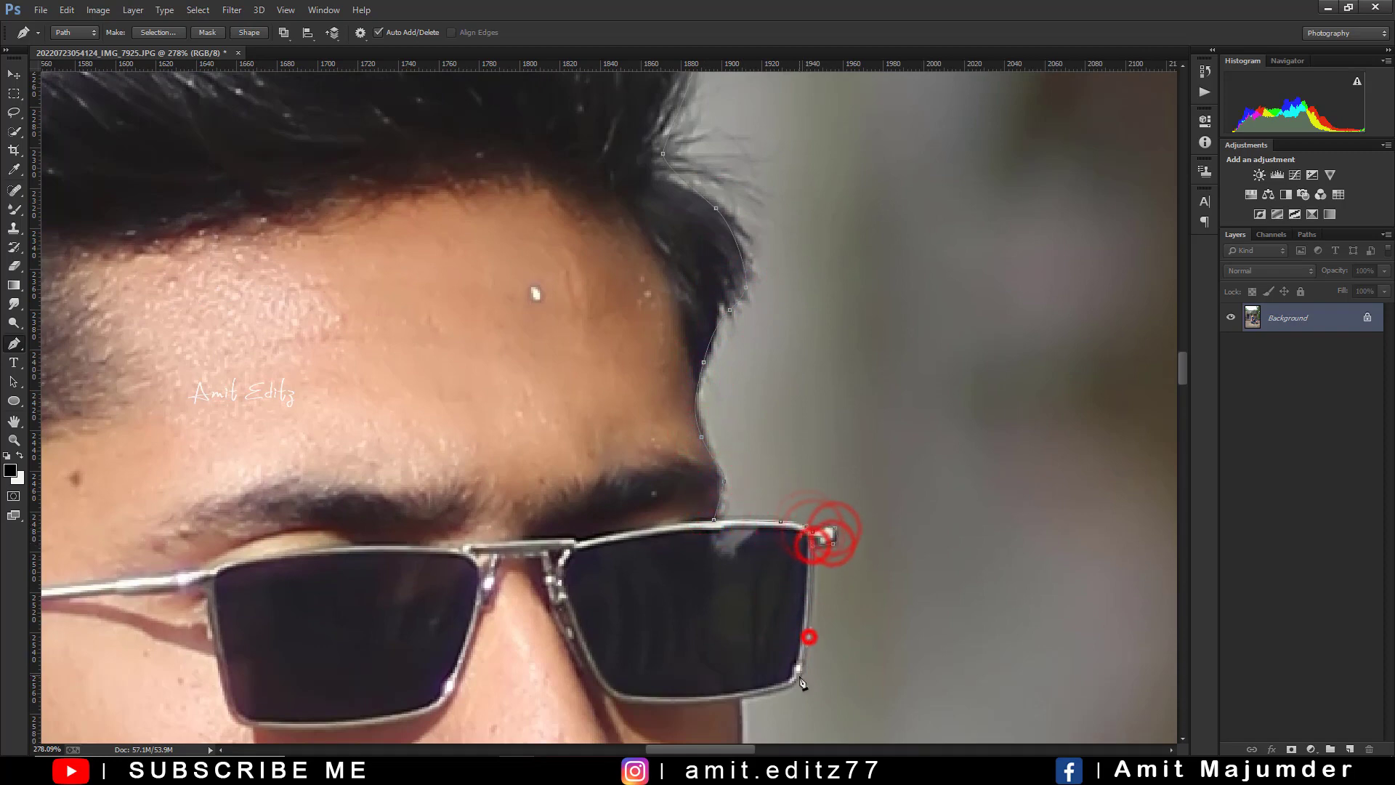
click(797, 679)
drag(762, 699, 777, 335)
click(673, 406)
click(658, 436)
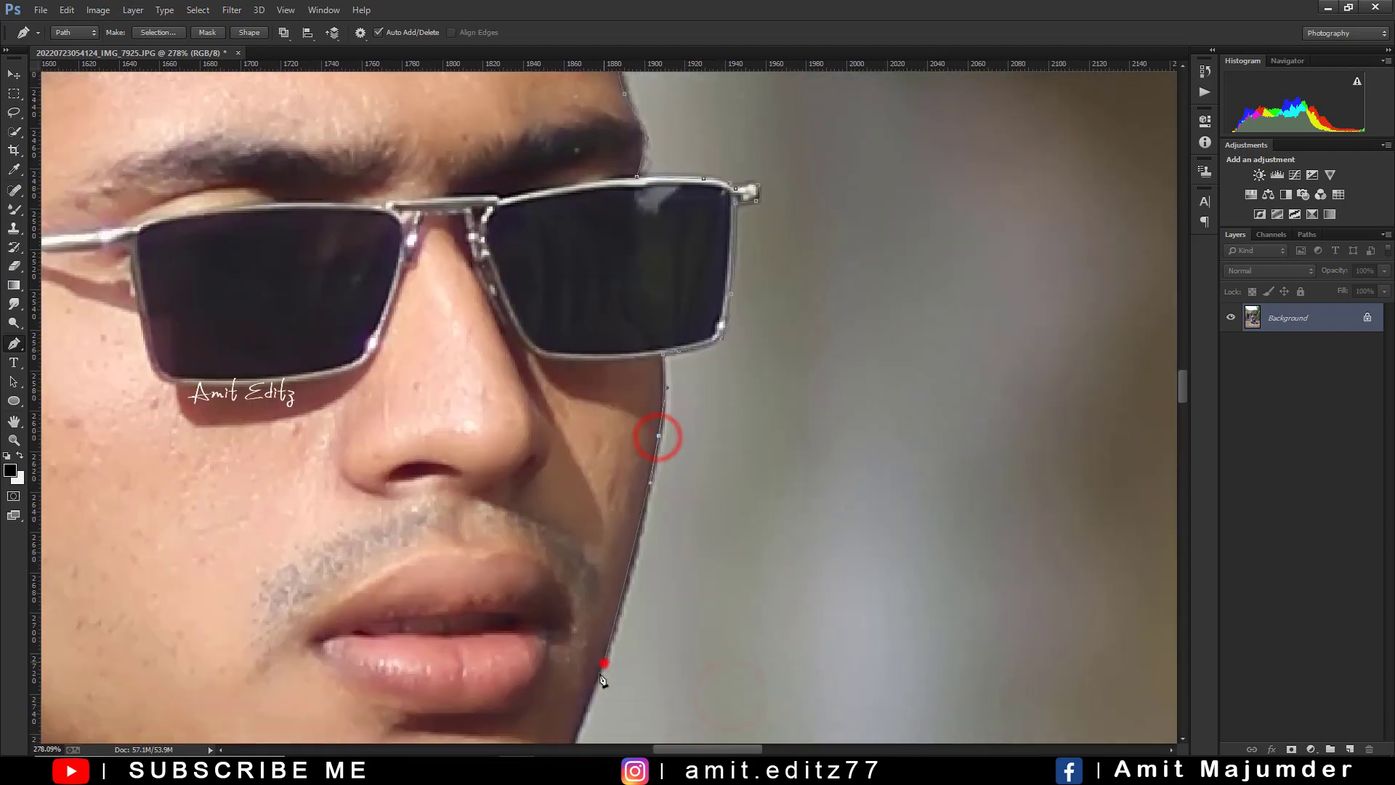
Step: Trace the path along the shirt's shoulder edge toward the sleeve
drag(599, 663, 669, 381)
click(864, 431)
click(919, 446)
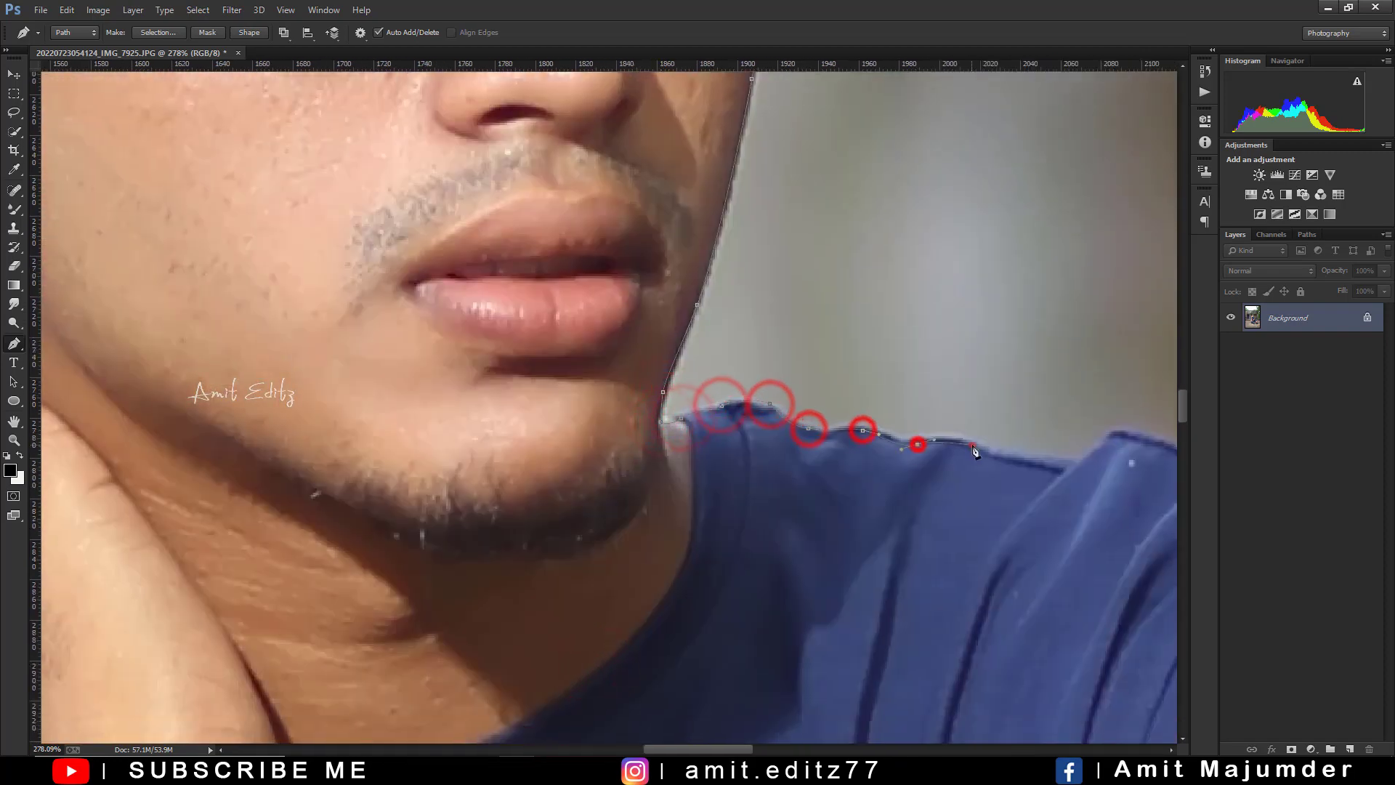
click(972, 445)
click(1091, 457)
drag(1075, 428, 315, 358)
click(374, 361)
click(467, 392)
click(570, 396)
click(623, 408)
click(647, 435)
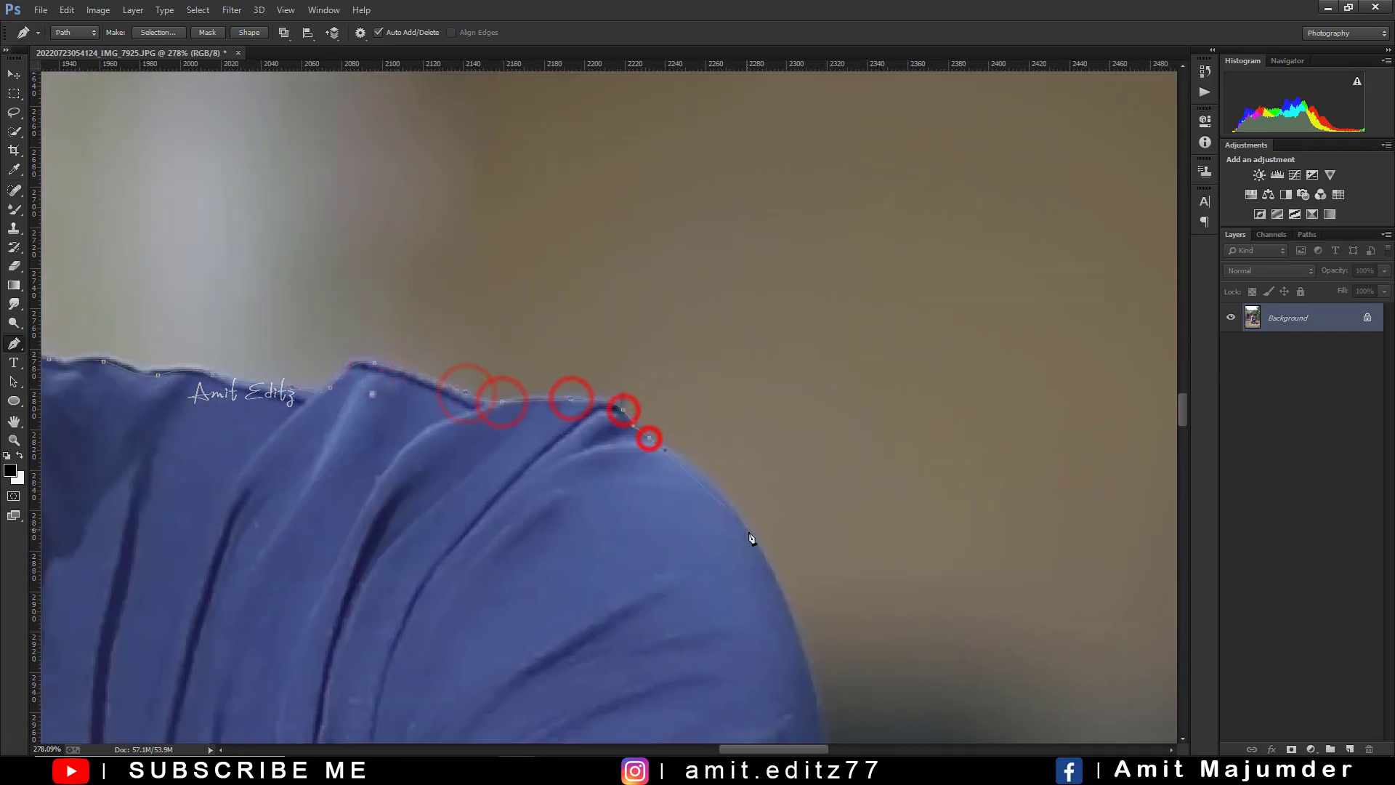
click(750, 536)
Step: Trace the path down the sleeve and arm edge and over the knee
drag(791, 636, 790, 317)
drag(806, 579, 661, 189)
click(663, 340)
click(689, 473)
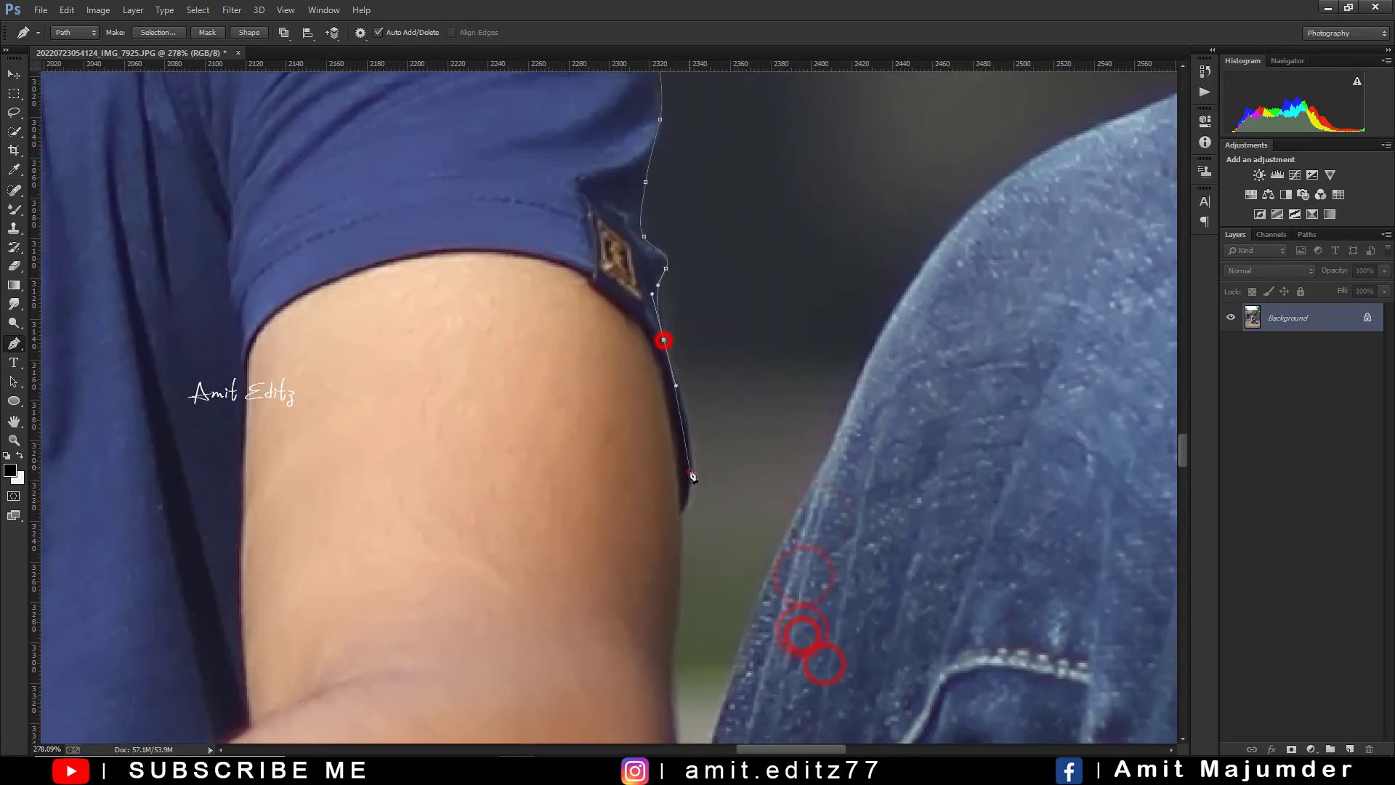
click(675, 506)
drag(674, 506, 539, 160)
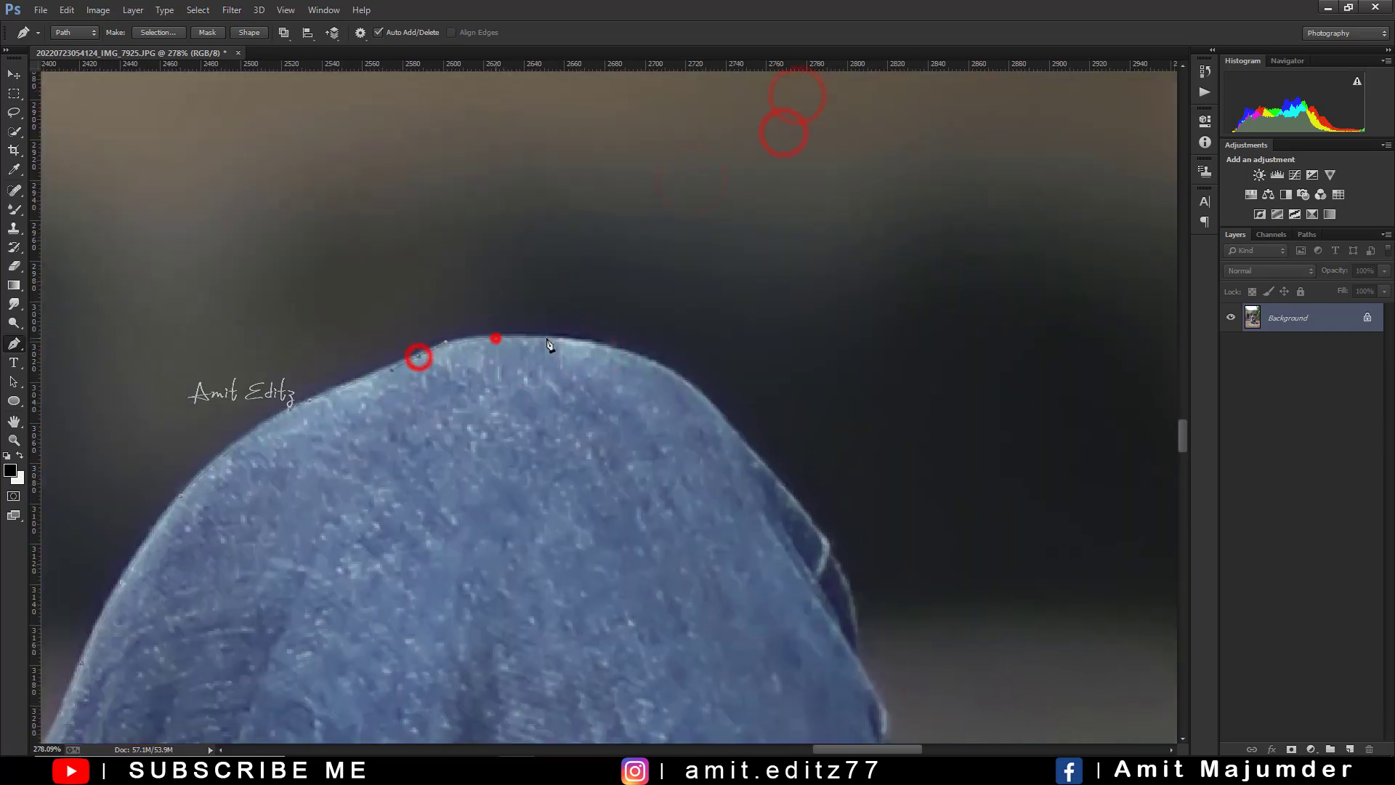
click(595, 346)
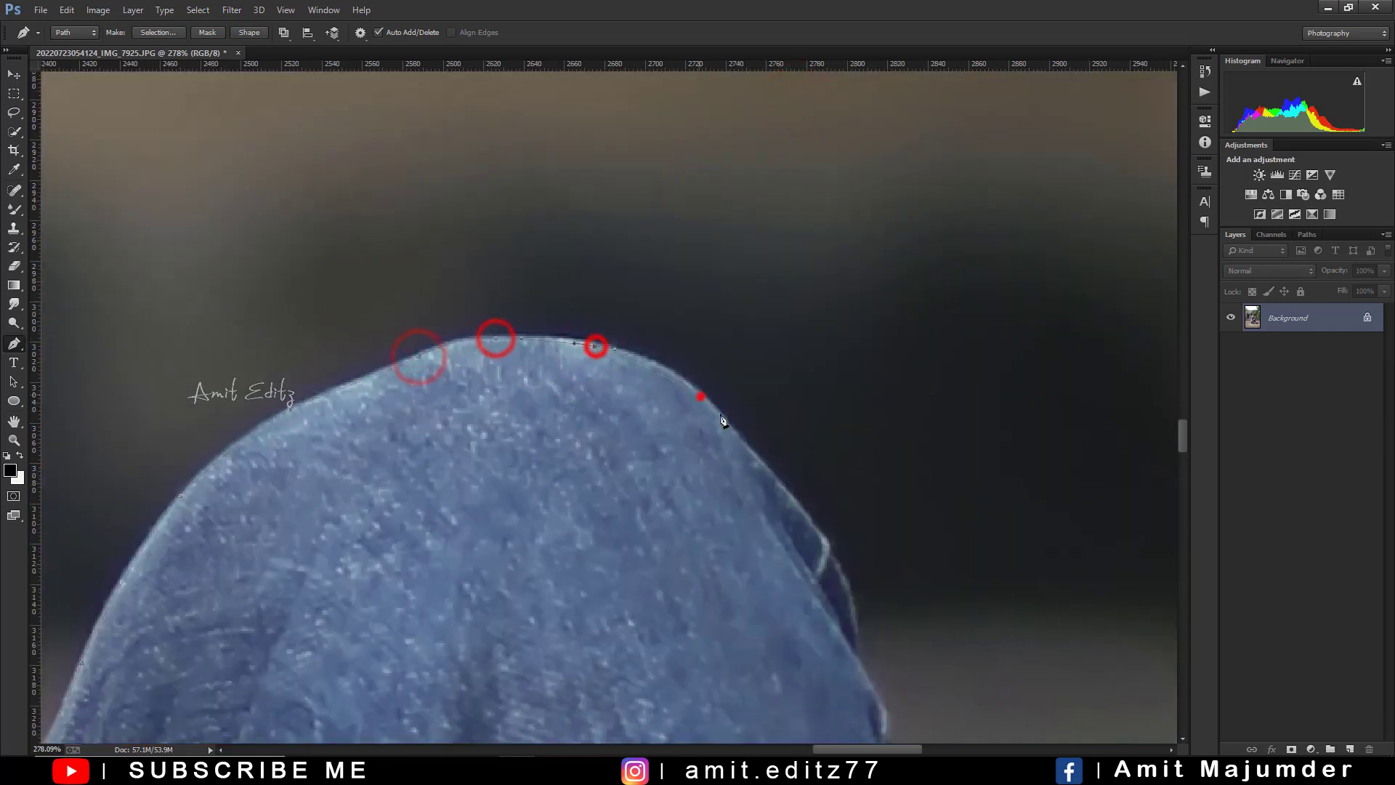
click(701, 397)
click(807, 515)
click(852, 616)
click(861, 673)
Step: Trace the path down the jeans' outer edge to the cuff and ankle
drag(879, 711, 823, 311)
drag(909, 622, 799, 393)
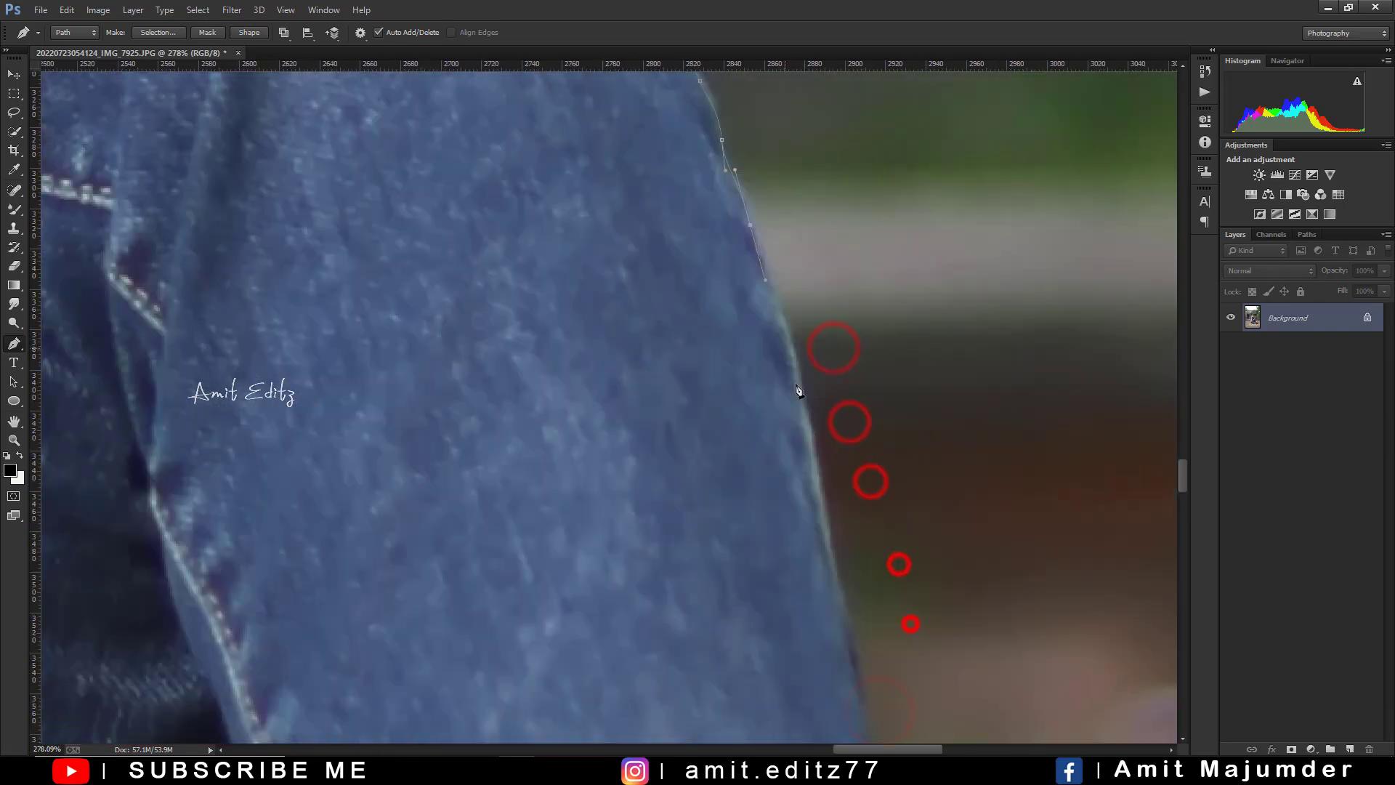
drag(850, 647, 755, 370)
click(781, 521)
drag(791, 585, 653, 268)
click(714, 370)
click(714, 429)
drag(715, 446, 717, 134)
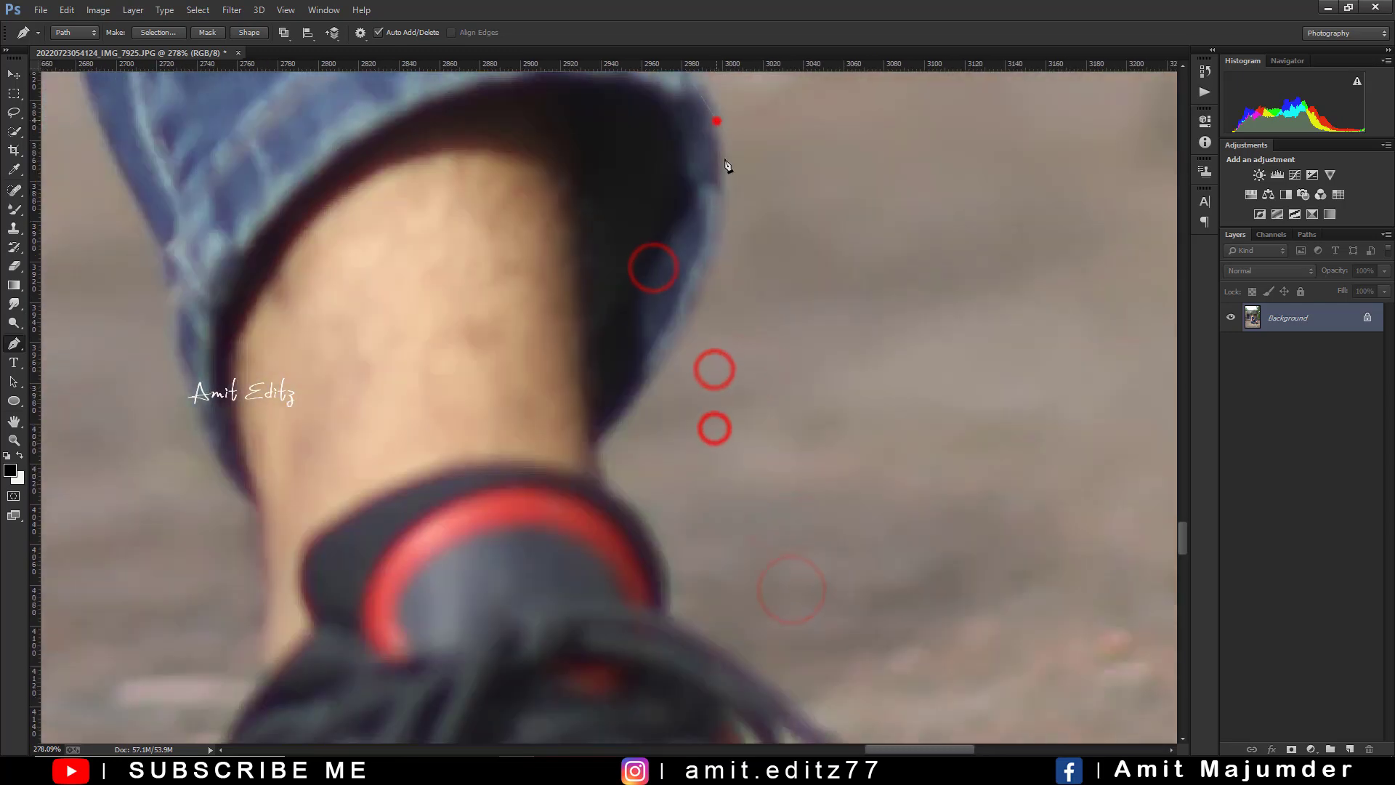
click(698, 300)
click(621, 412)
Step: Trace the path along the sock and shoe edge and around the shoelace loop
click(595, 455)
click(616, 502)
click(659, 565)
drag(570, 372, 381, 0)
click(558, 264)
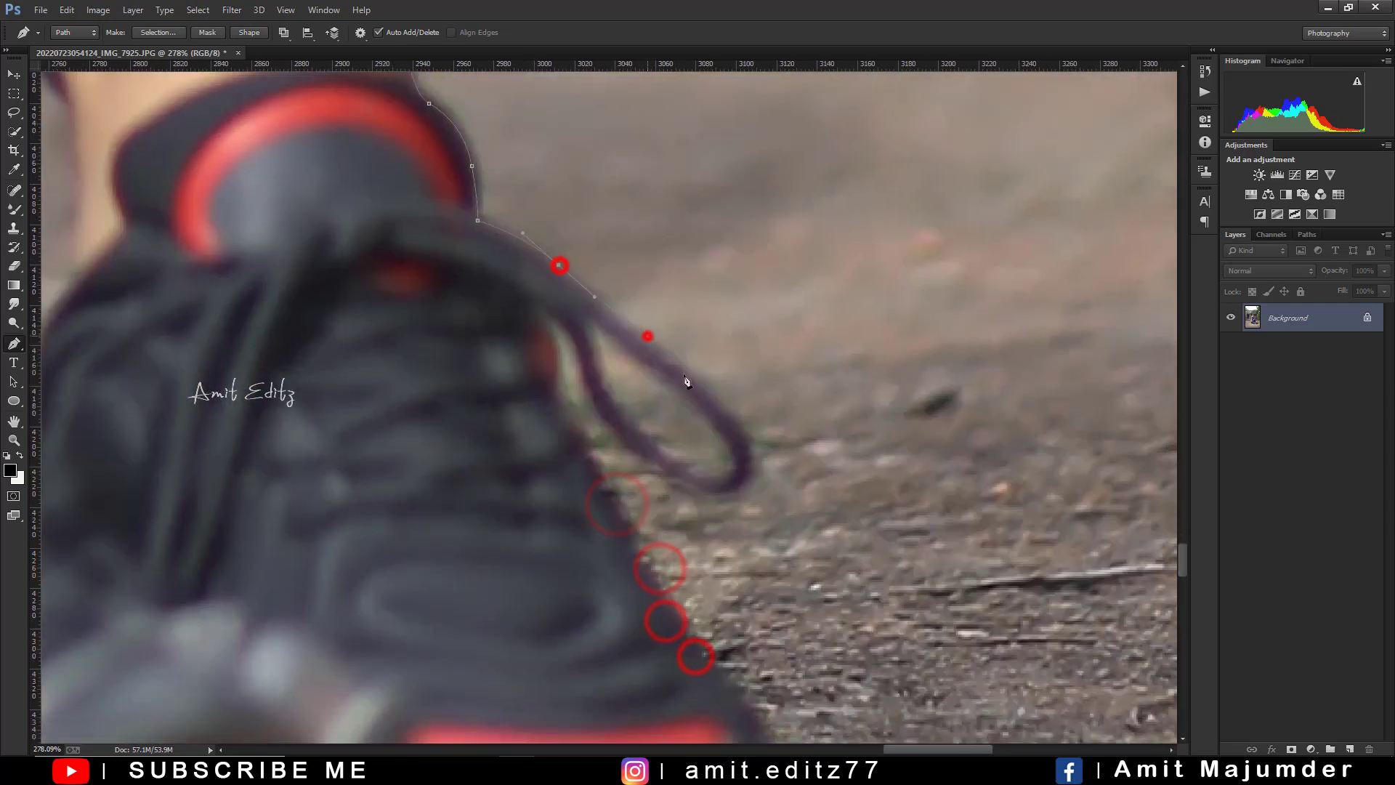
click(734, 412)
click(700, 489)
click(577, 344)
click(539, 308)
Step: Curve the path smoothly along and under the shoe heel
drag(600, 480, 523, 152)
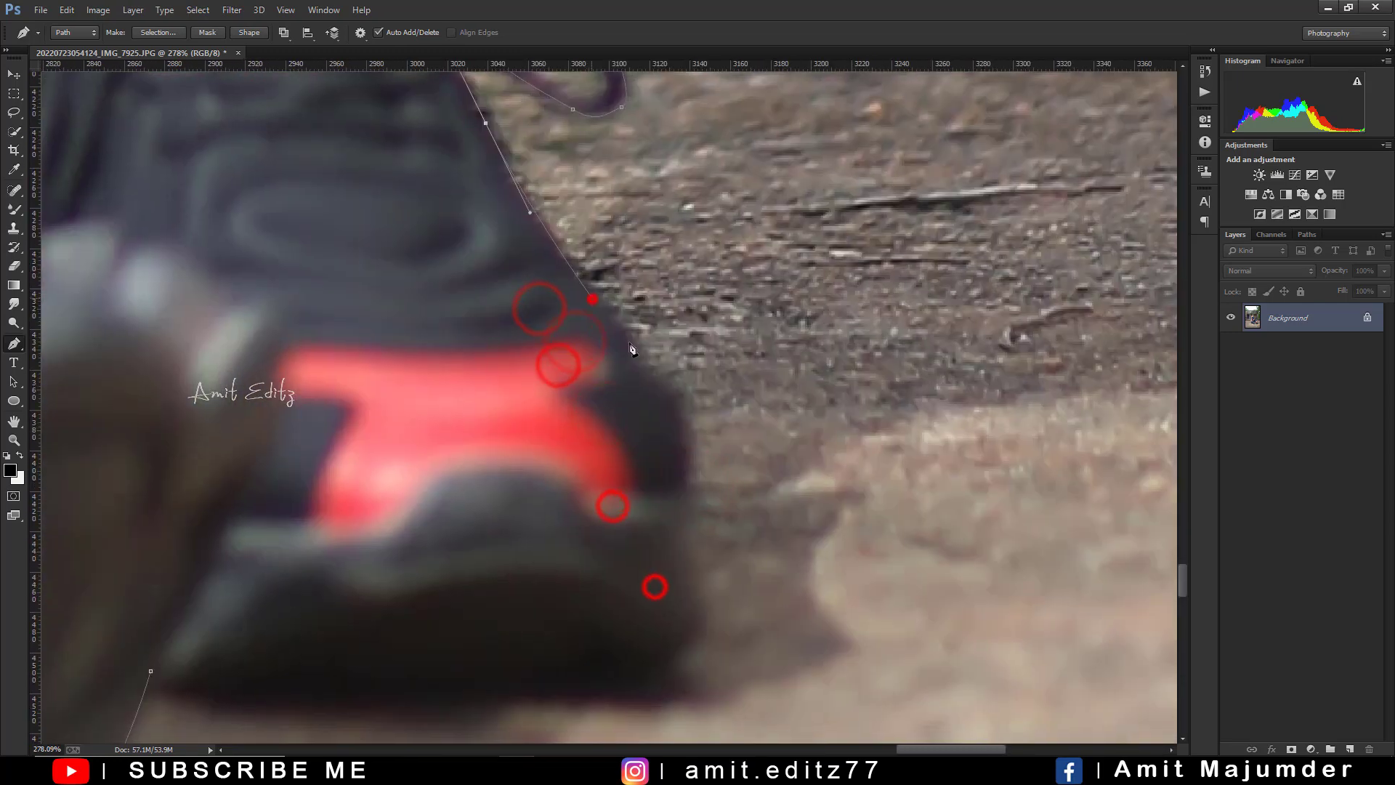
drag(523, 407, 523, 203)
click(689, 188)
click(703, 378)
drag(635, 450, 482, 454)
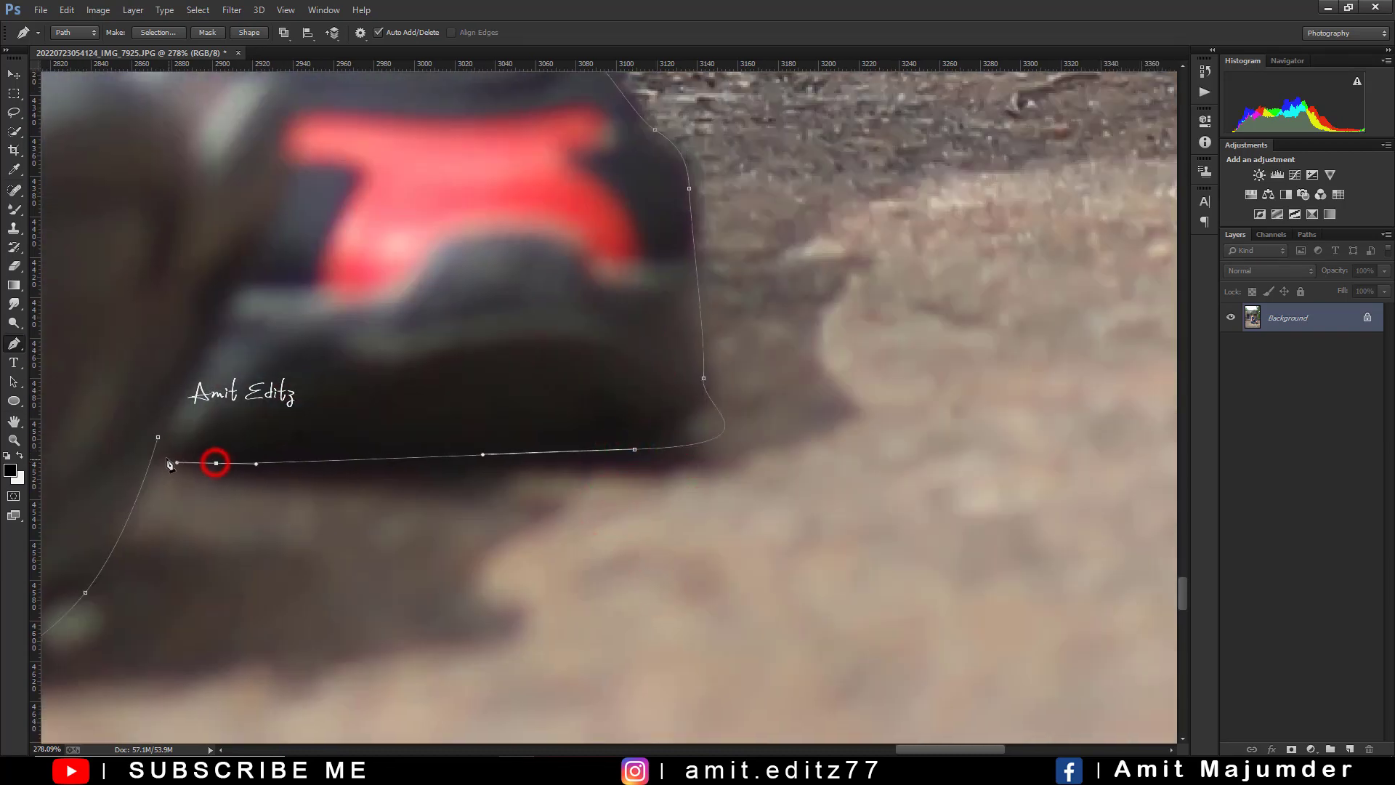
Step: Convert the man's finished pen outline into an active selection
right_click(233, 182)
click(281, 242)
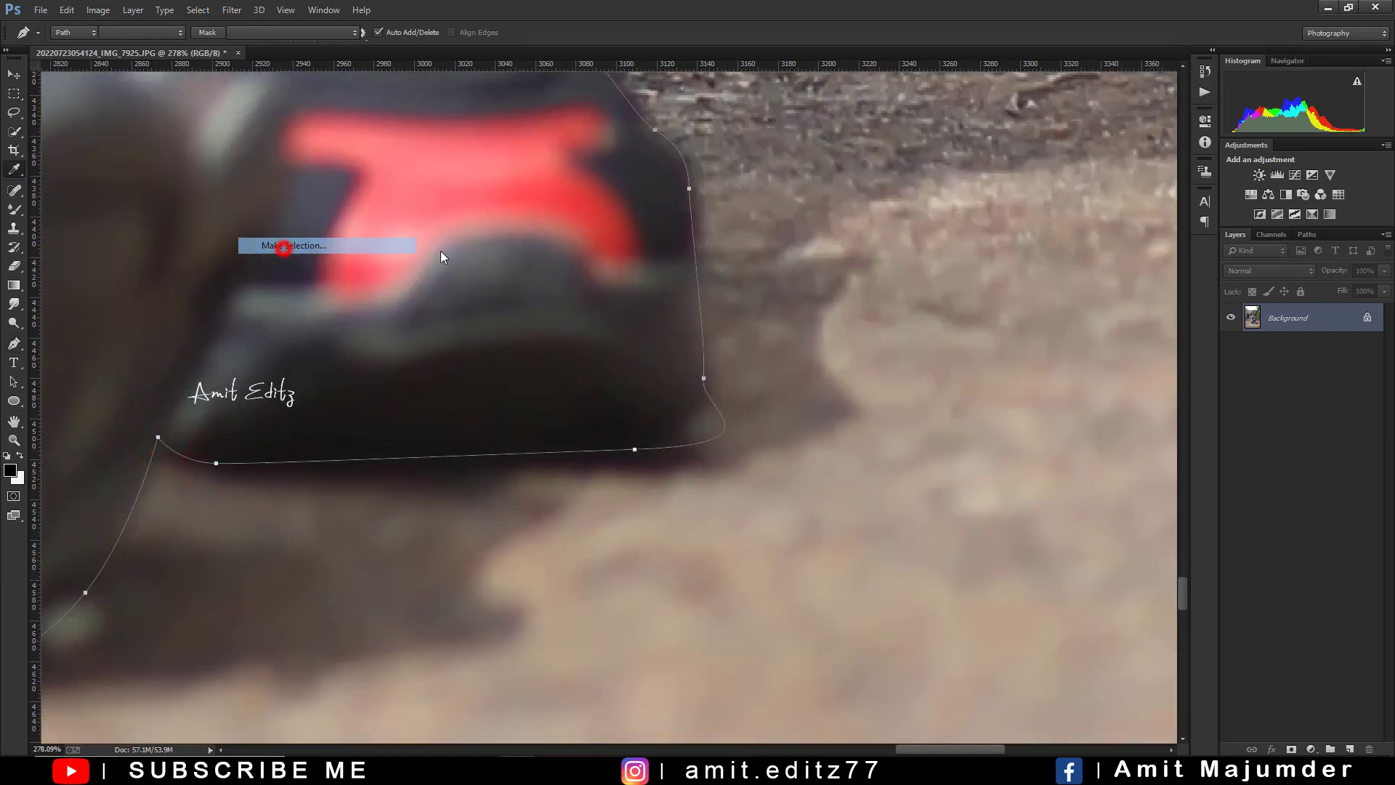
click(772, 231)
scroll(767, 228, down, 5)
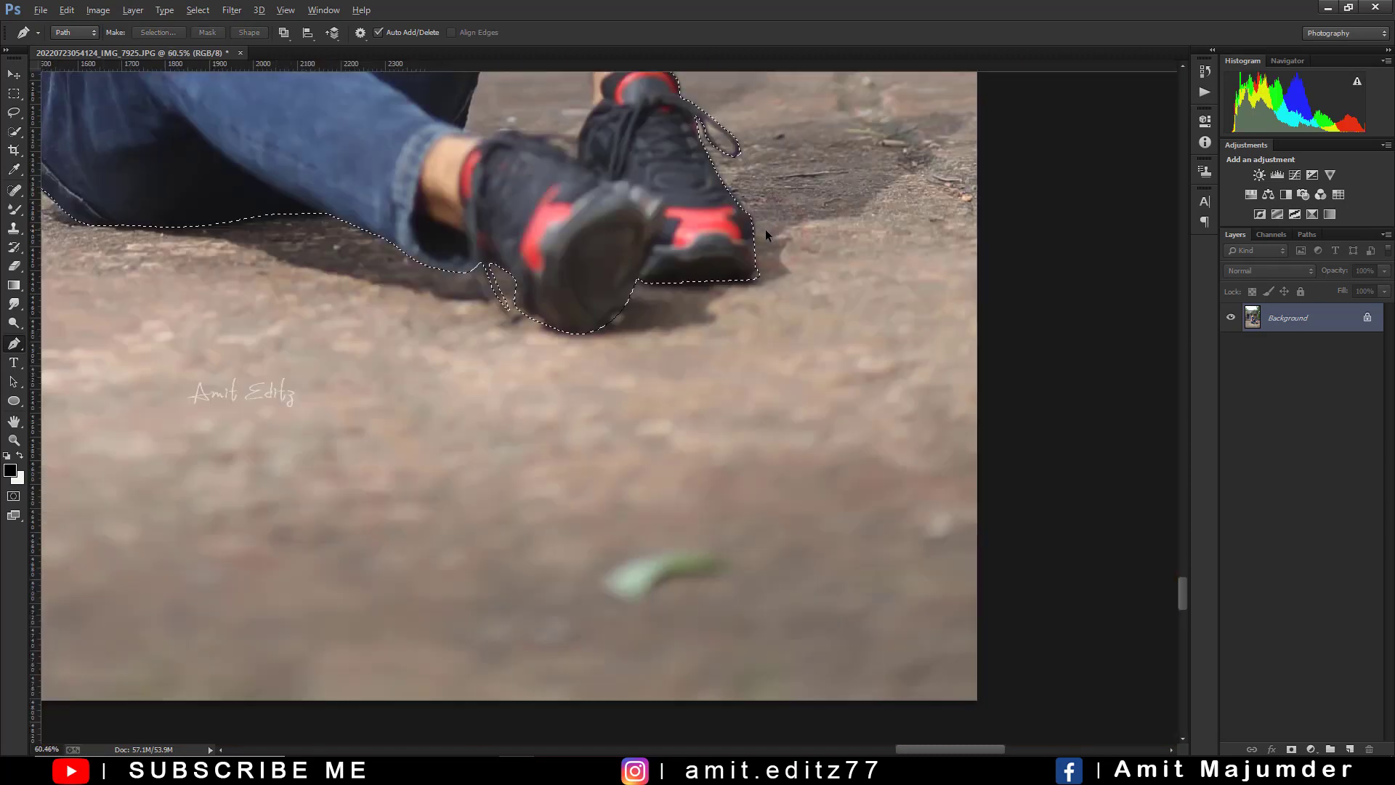
scroll(767, 228, down, 3)
scroll(300, 242, down, 2)
scroll(300, 242, down, 1)
scroll(417, 356, down, 2)
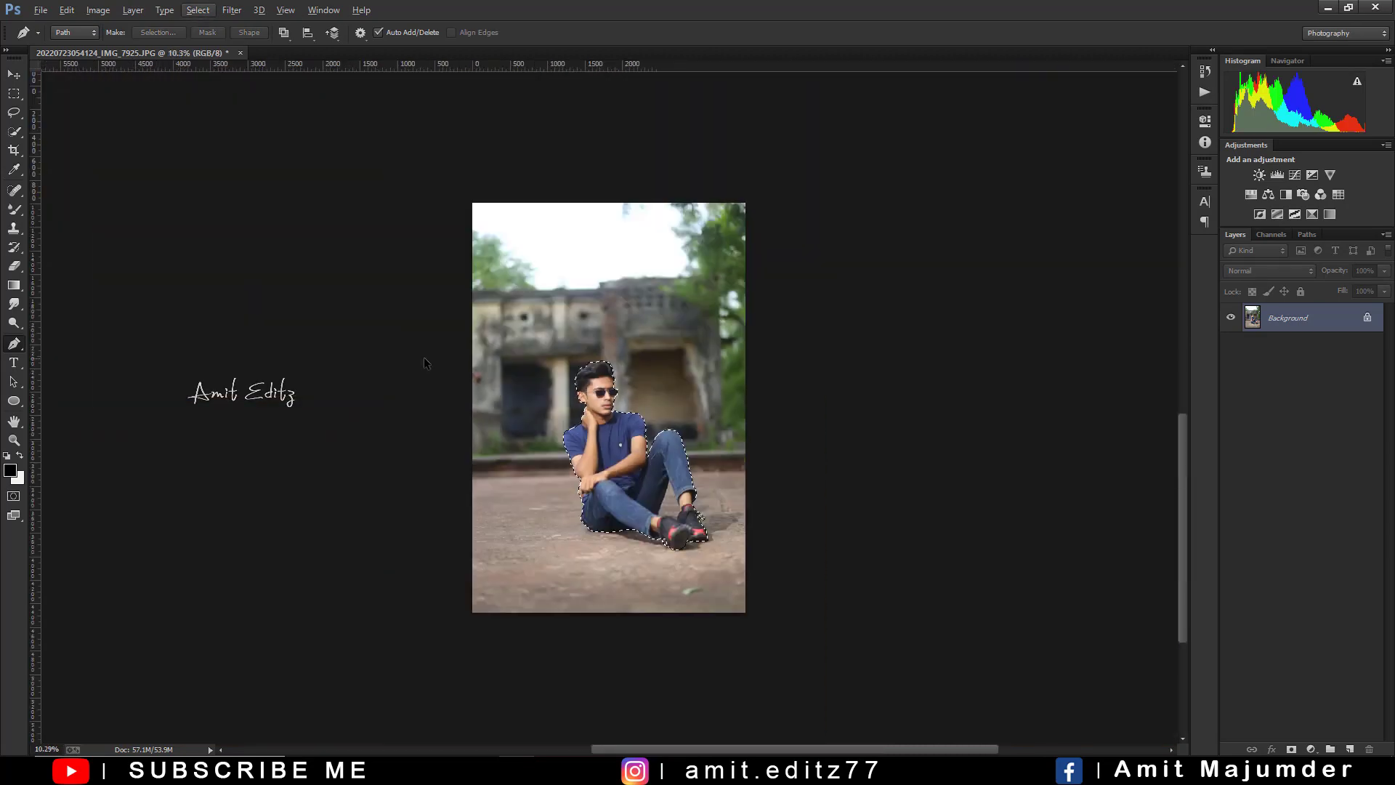
scroll(588, 367, up, 2)
scroll(589, 366, up, 2)
scroll(588, 366, up, 2)
scroll(604, 360, up, 2)
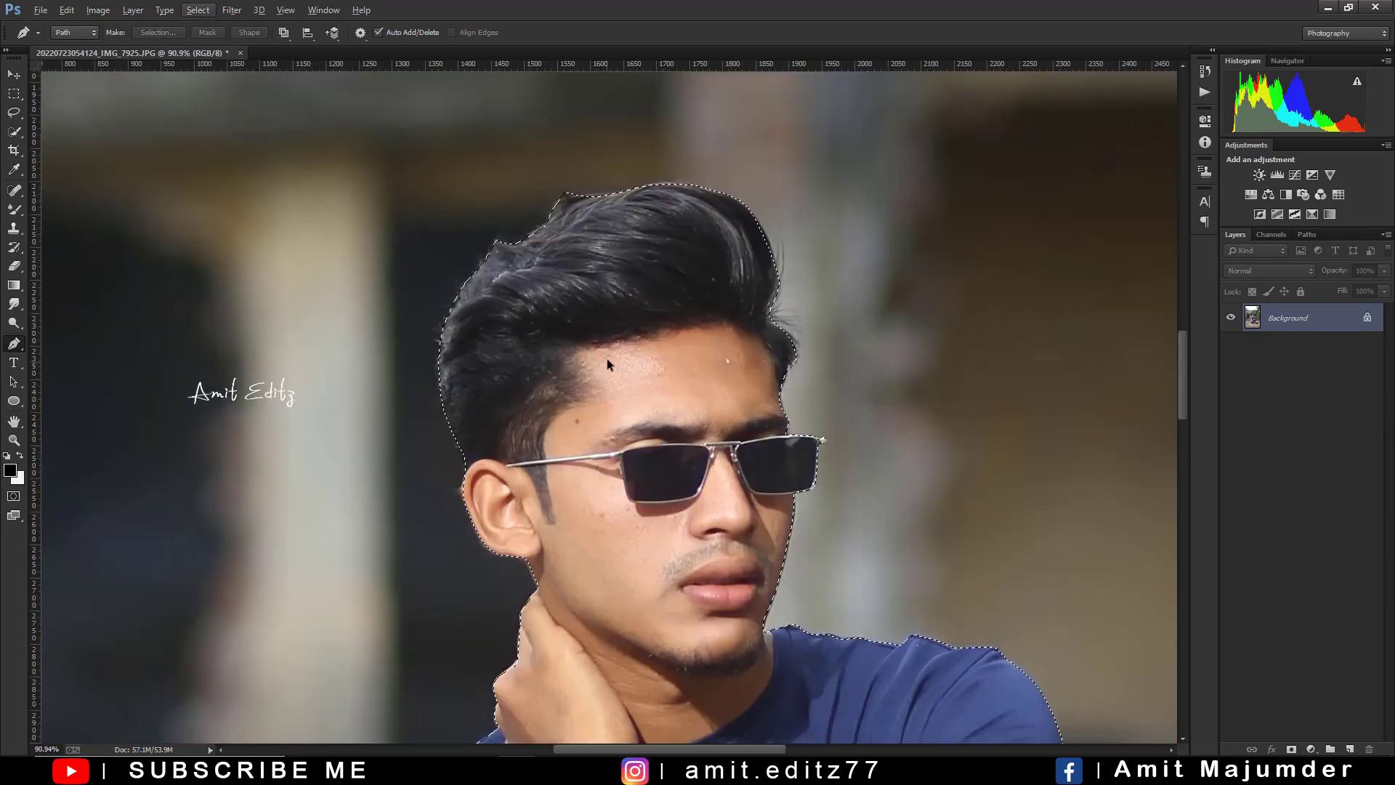
scroll(607, 359, up, 2)
Step: Refine the selection edge with a Smooth value of 11
click(227, 10)
mouse_move(197, 10)
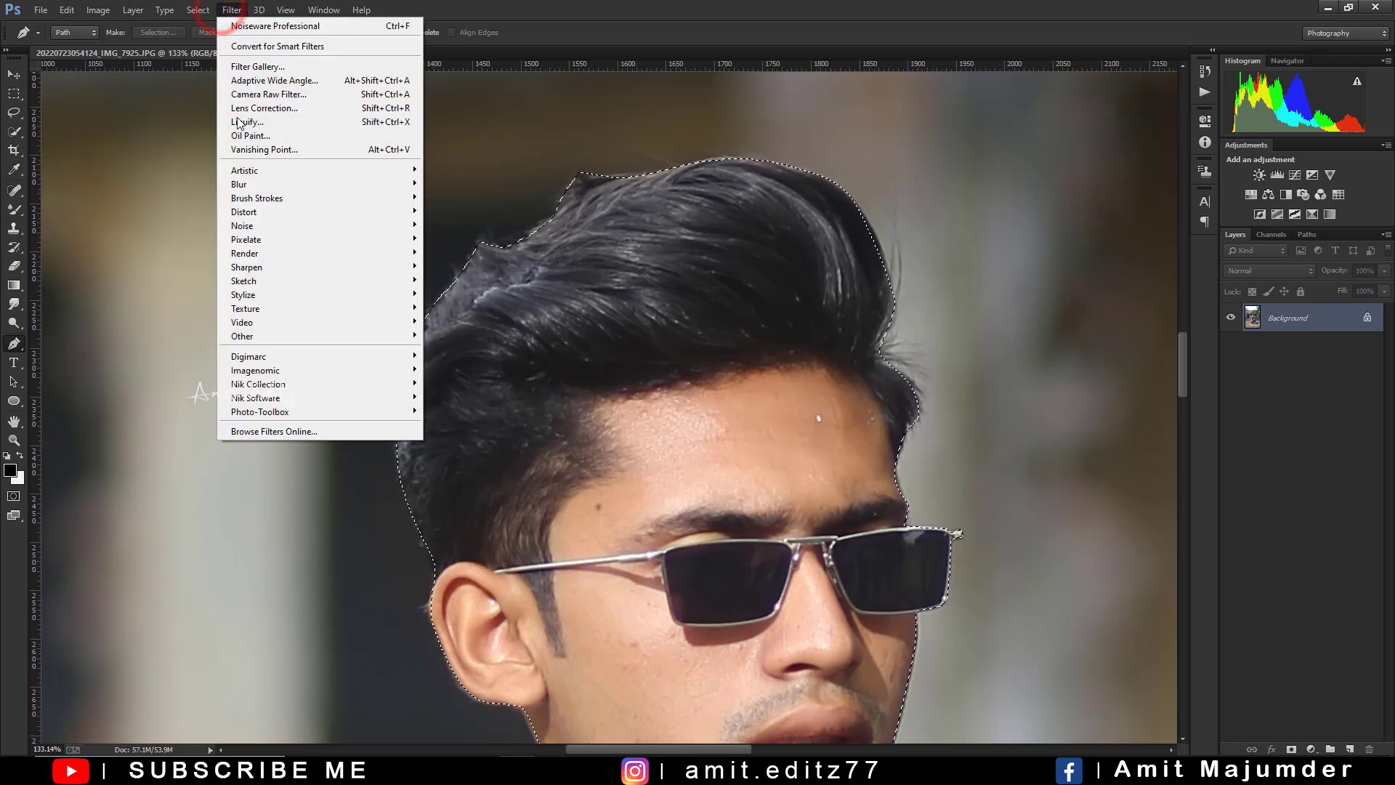
click(219, 169)
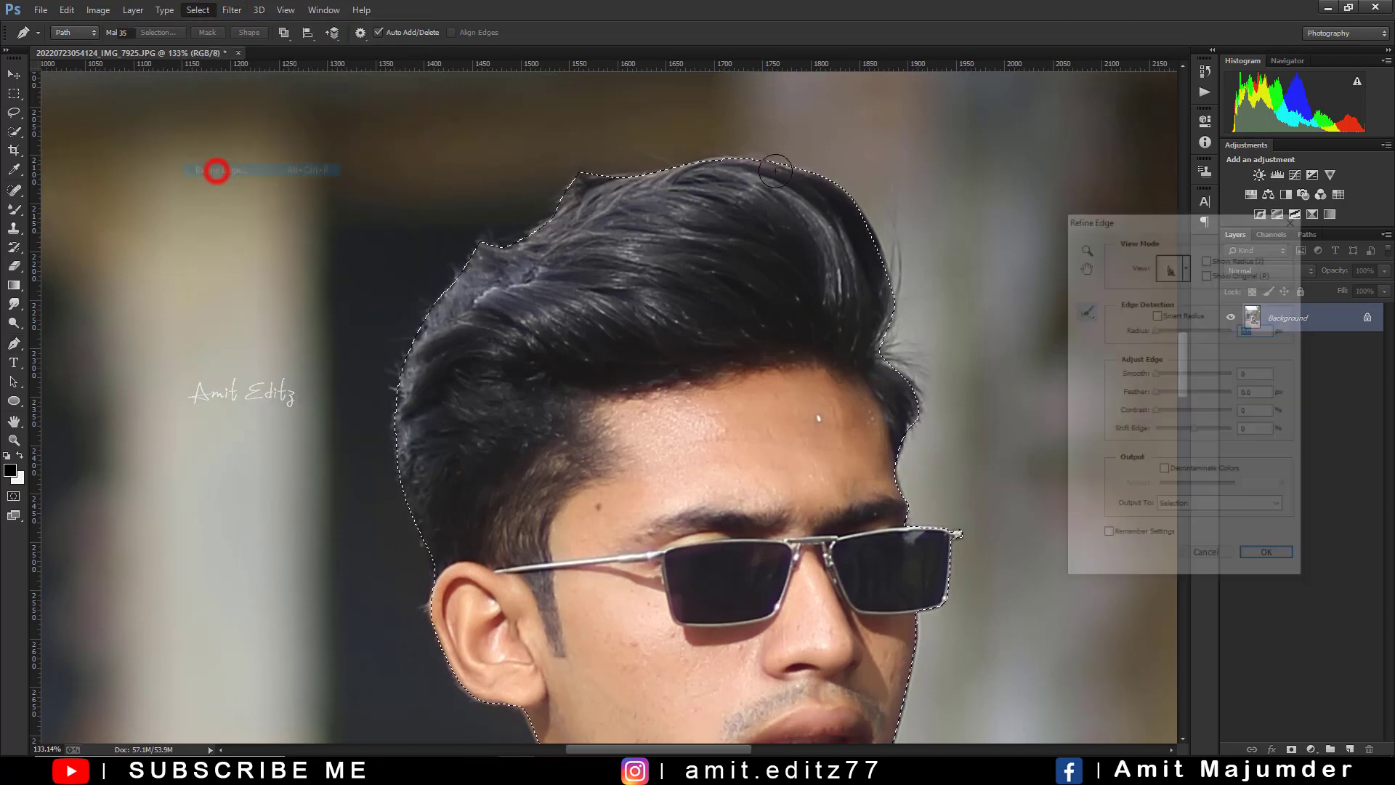
mouse_move(906, 332)
mouse_down()
mouse_move(914, 382)
mouse_move(884, 209)
mouse_move(760, 146)
mouse_move(595, 156)
mouse_move(389, 389)
mouse_move(385, 512)
mouse_up()
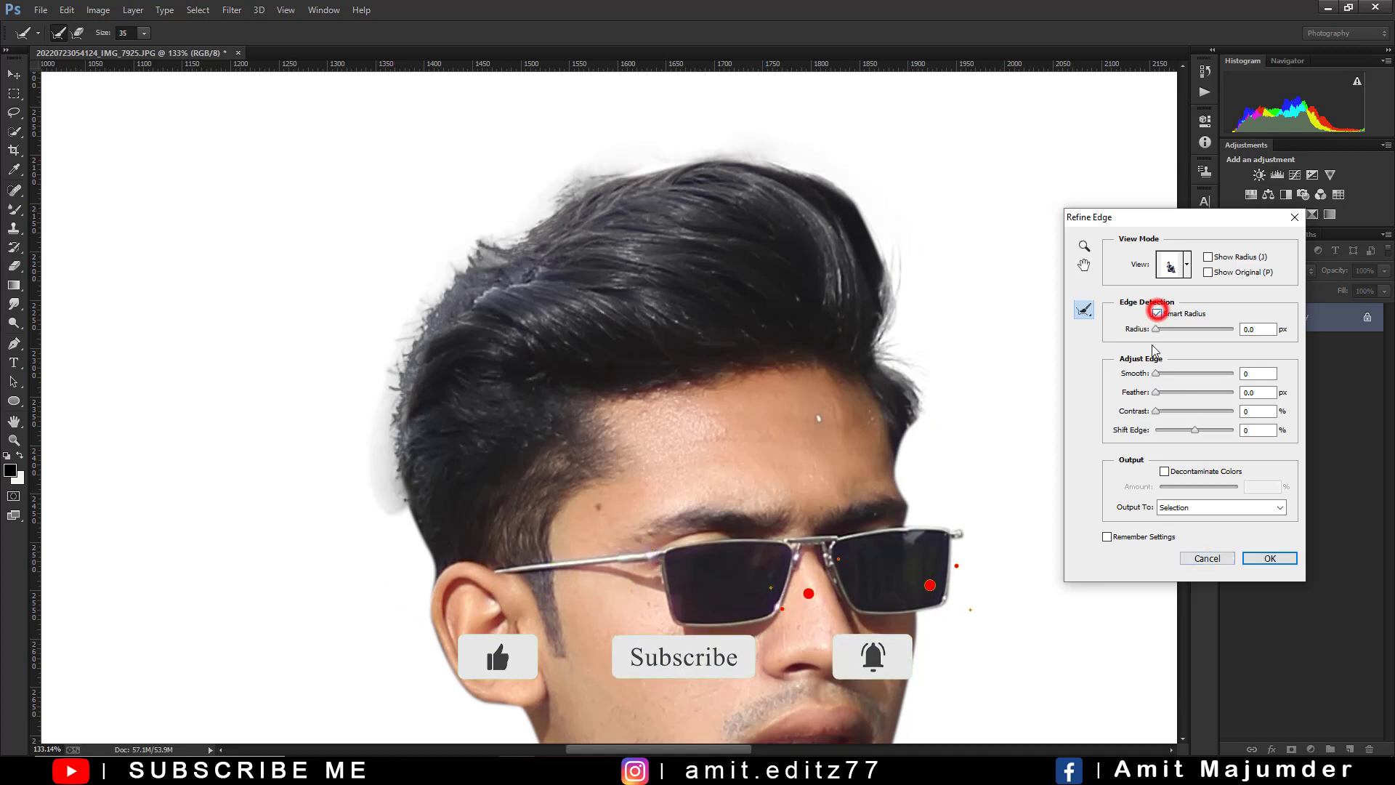
click(1164, 373)
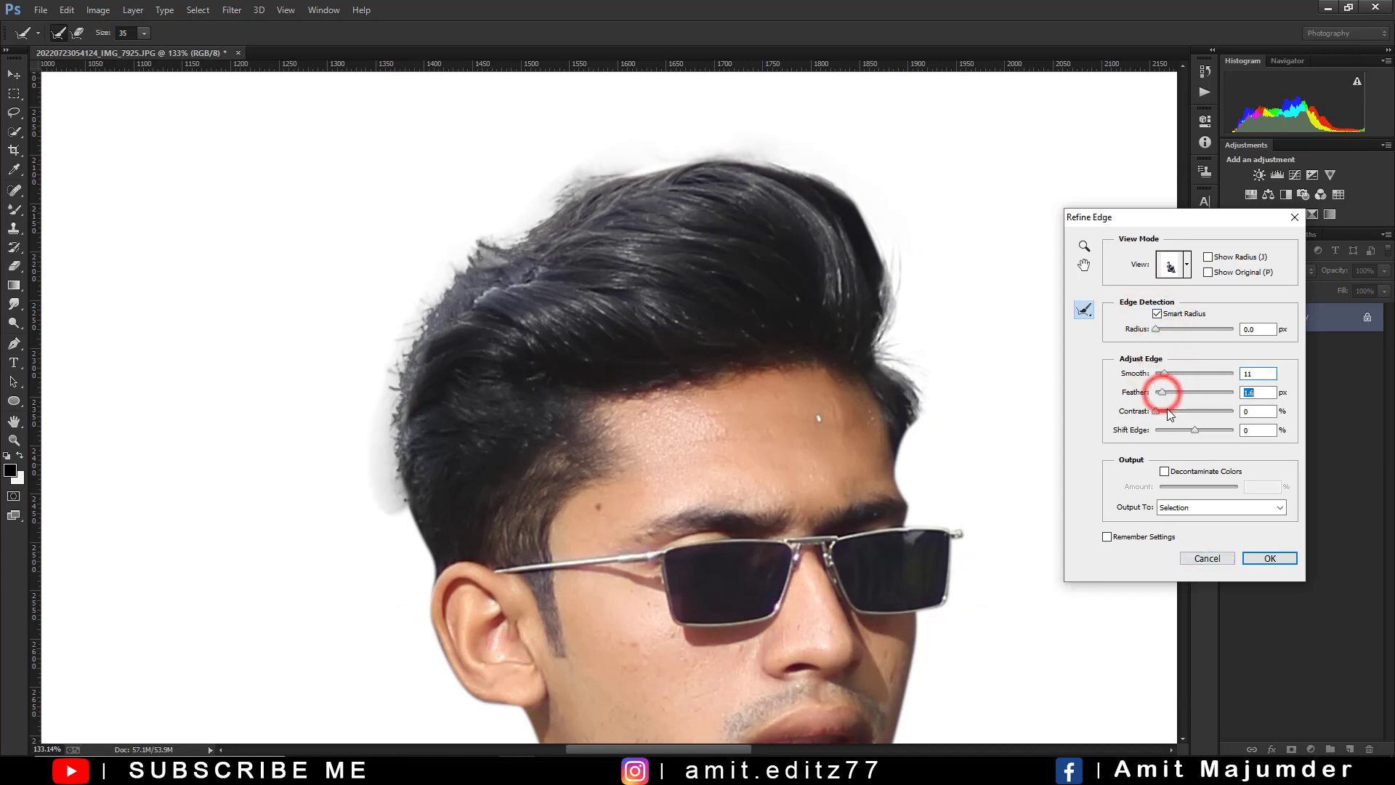
click(1268, 558)
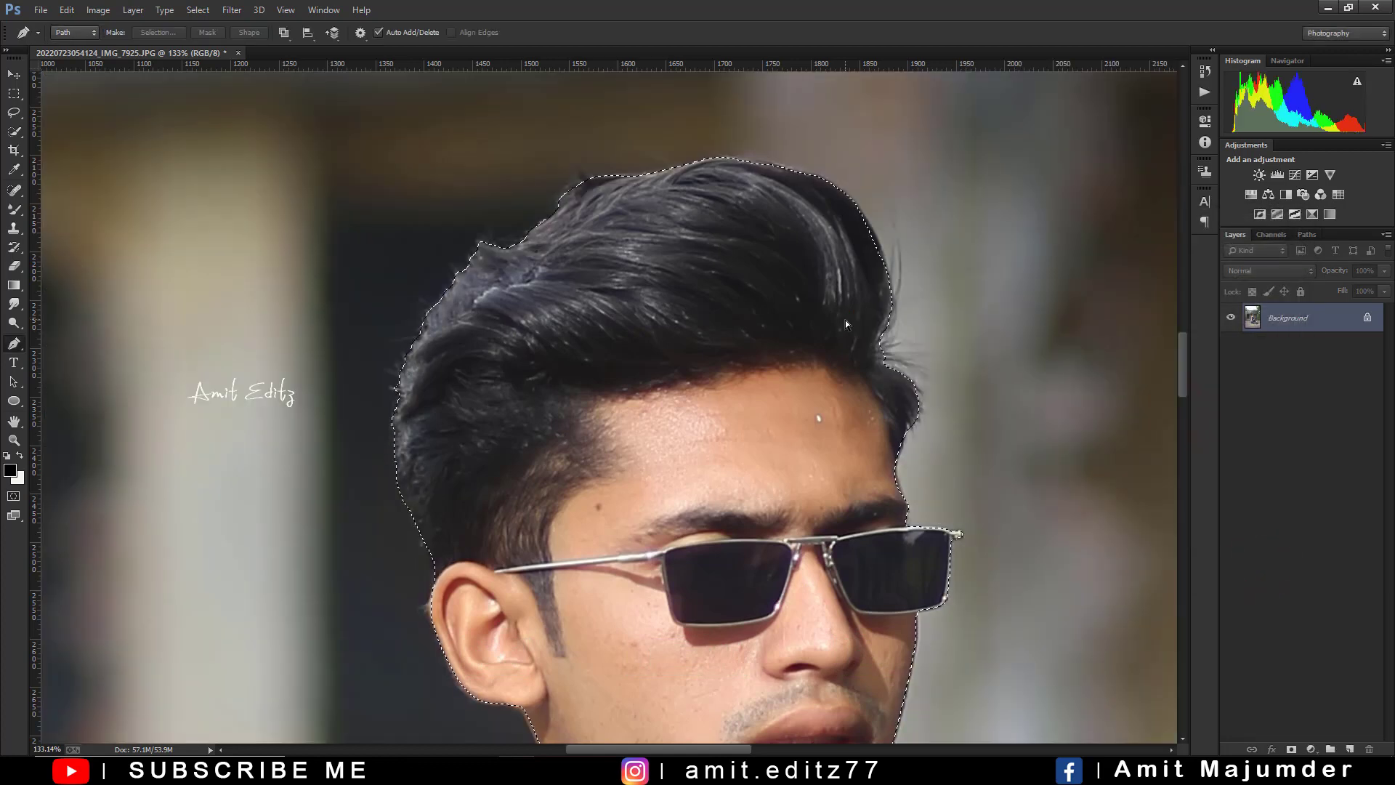
Step: Copy the selected man onto Layer 1 and hide the Background layer
key(ctrl+j)
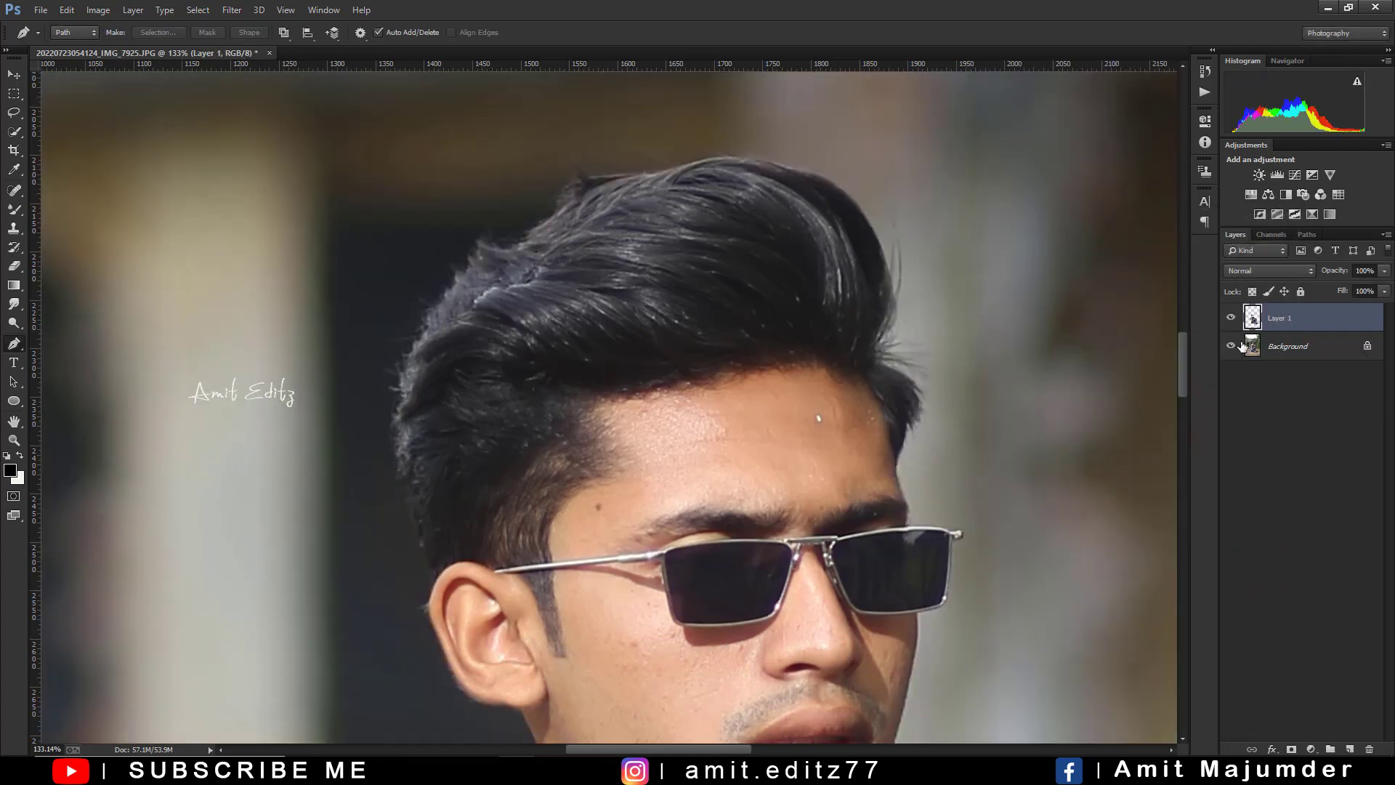
click(1228, 346)
scroll(779, 355, down, 2)
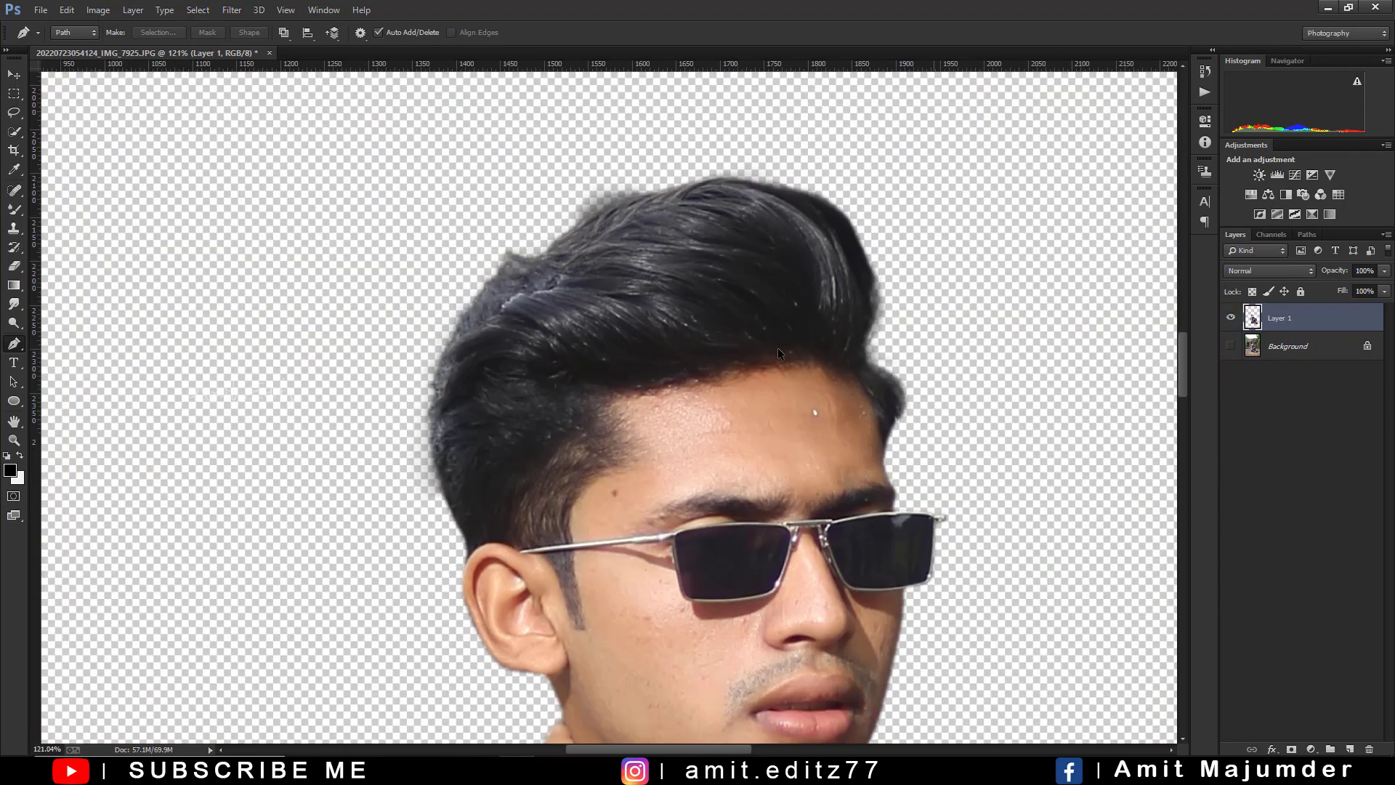
scroll(777, 347, down, 2)
scroll(776, 348, down, 2)
scroll(855, 537, up, 2)
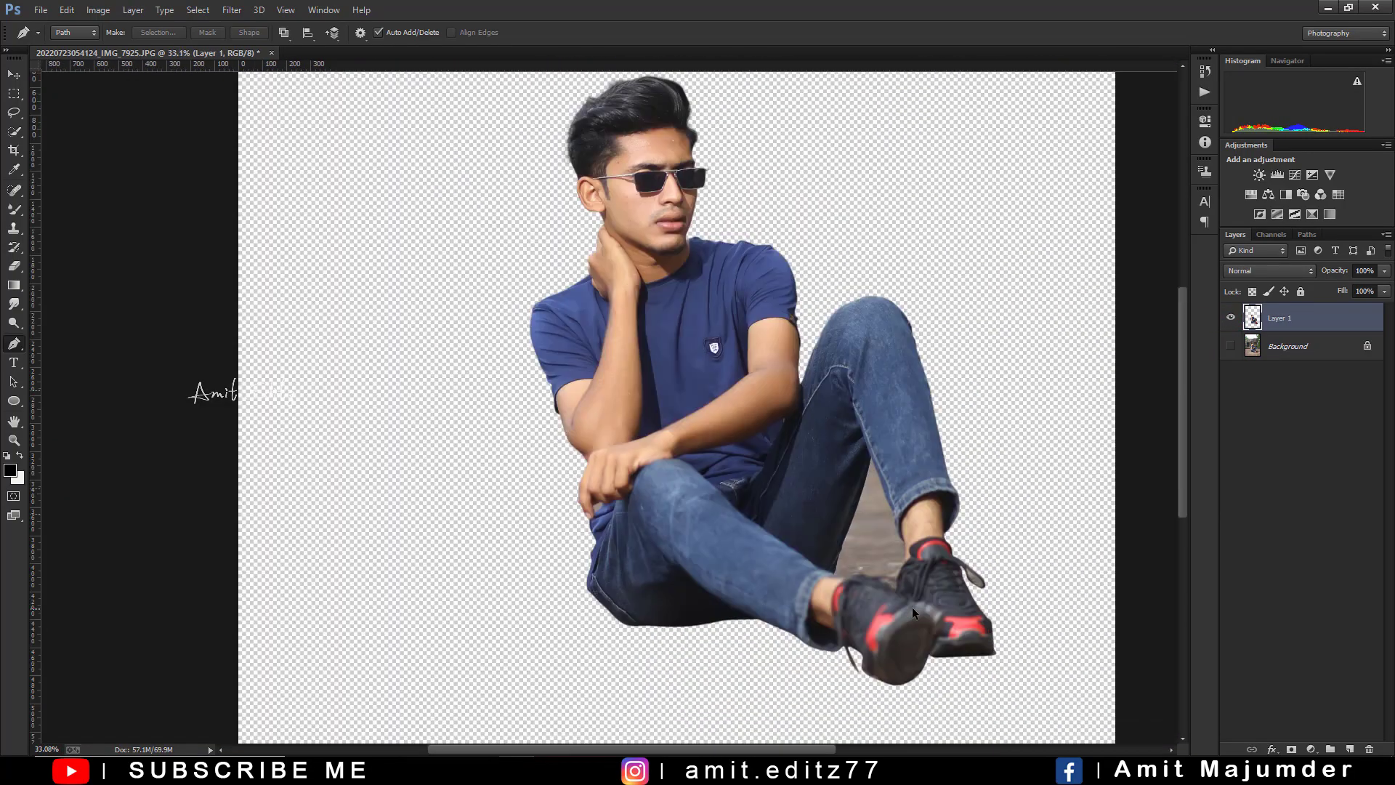
scroll(913, 607, up, 2)
scroll(889, 511, up, 2)
scroll(690, 432, up, 2)
Step: Trace a pen outline around the ground gap between the man's legs
scroll(690, 432, up, 1)
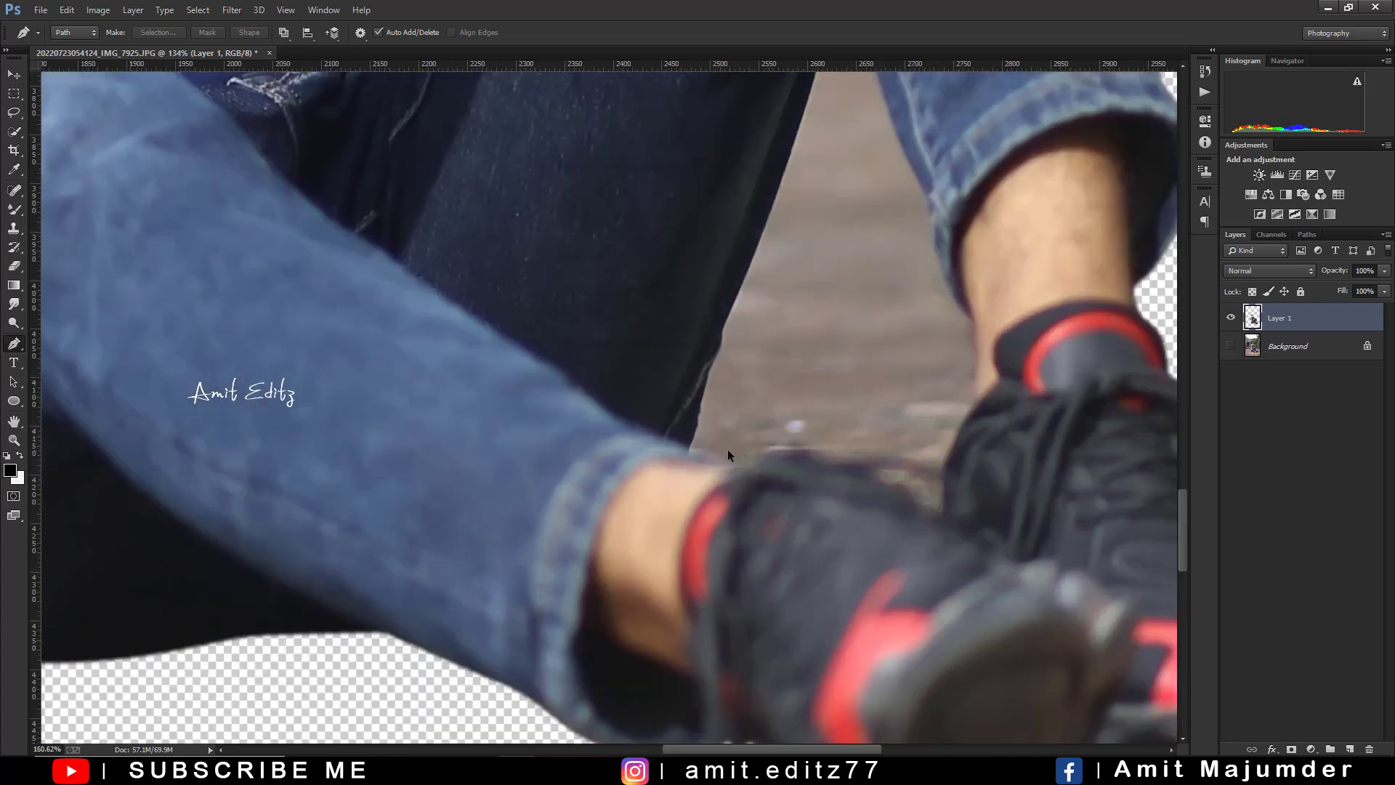
scroll(726, 449, up, 1)
click(674, 452)
scroll(683, 454, up, 1)
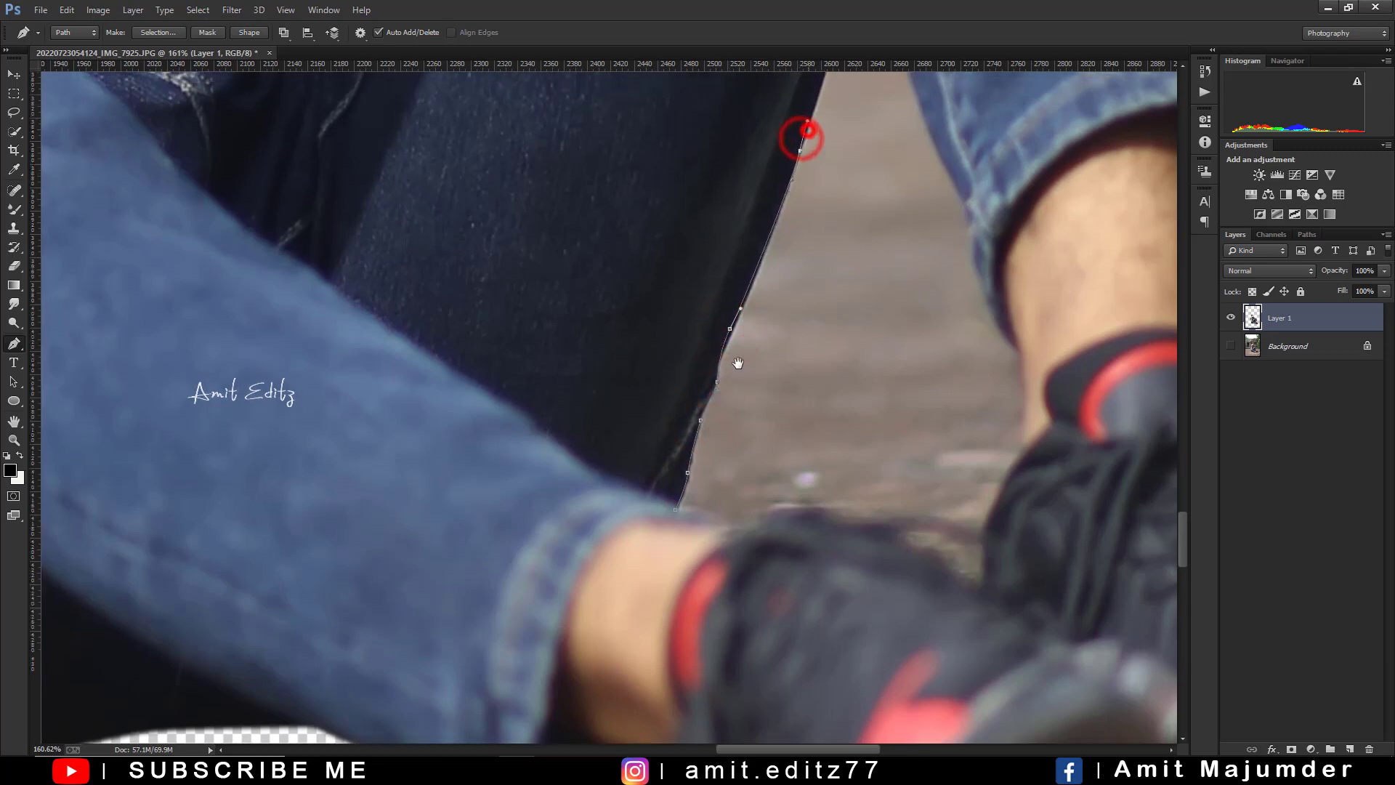
scroll(806, 118, up, 5)
scroll(807, 118, right, 3)
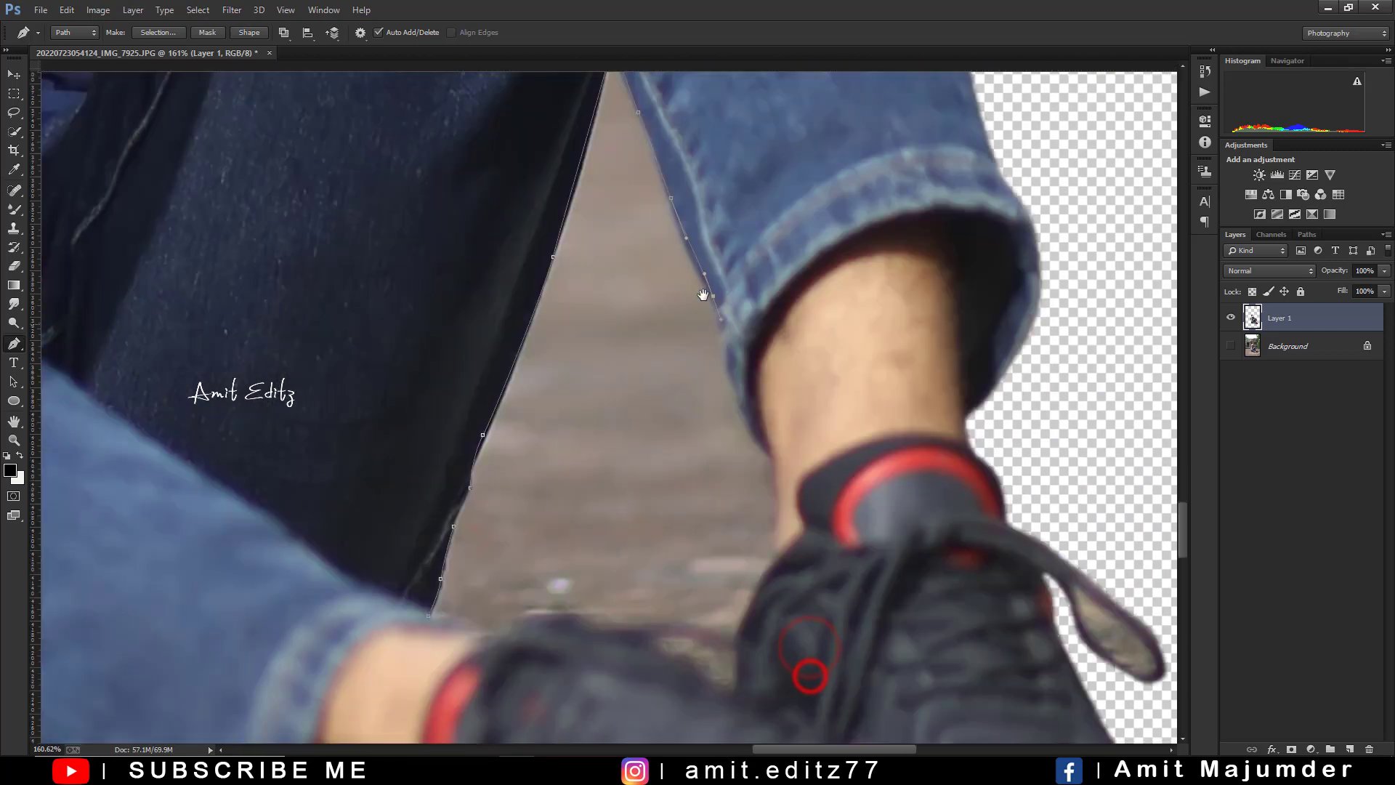
drag(808, 668, 691, 264)
click(698, 263)
click(715, 354)
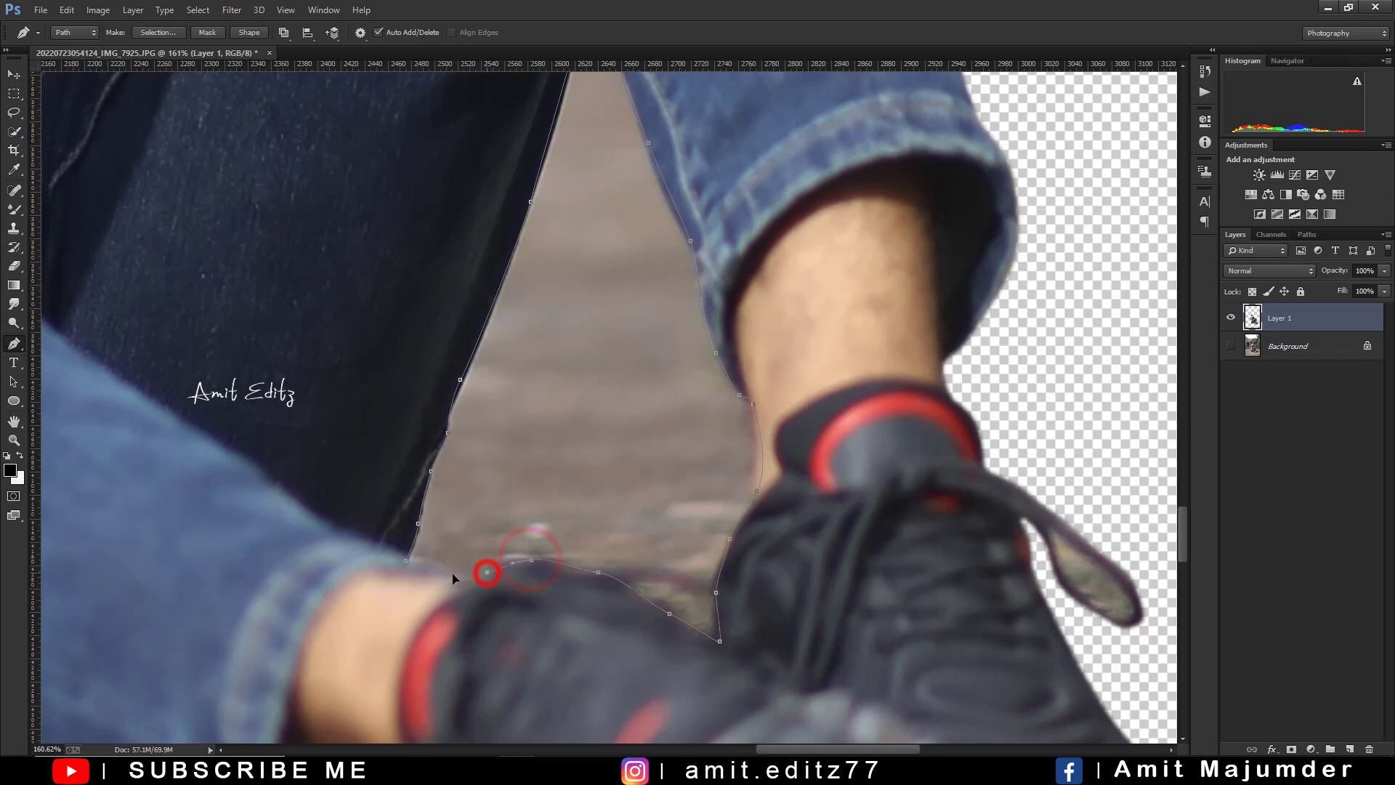
Step: Turn the gap outline into a selection and delete the ground inside it
right_click(531, 346)
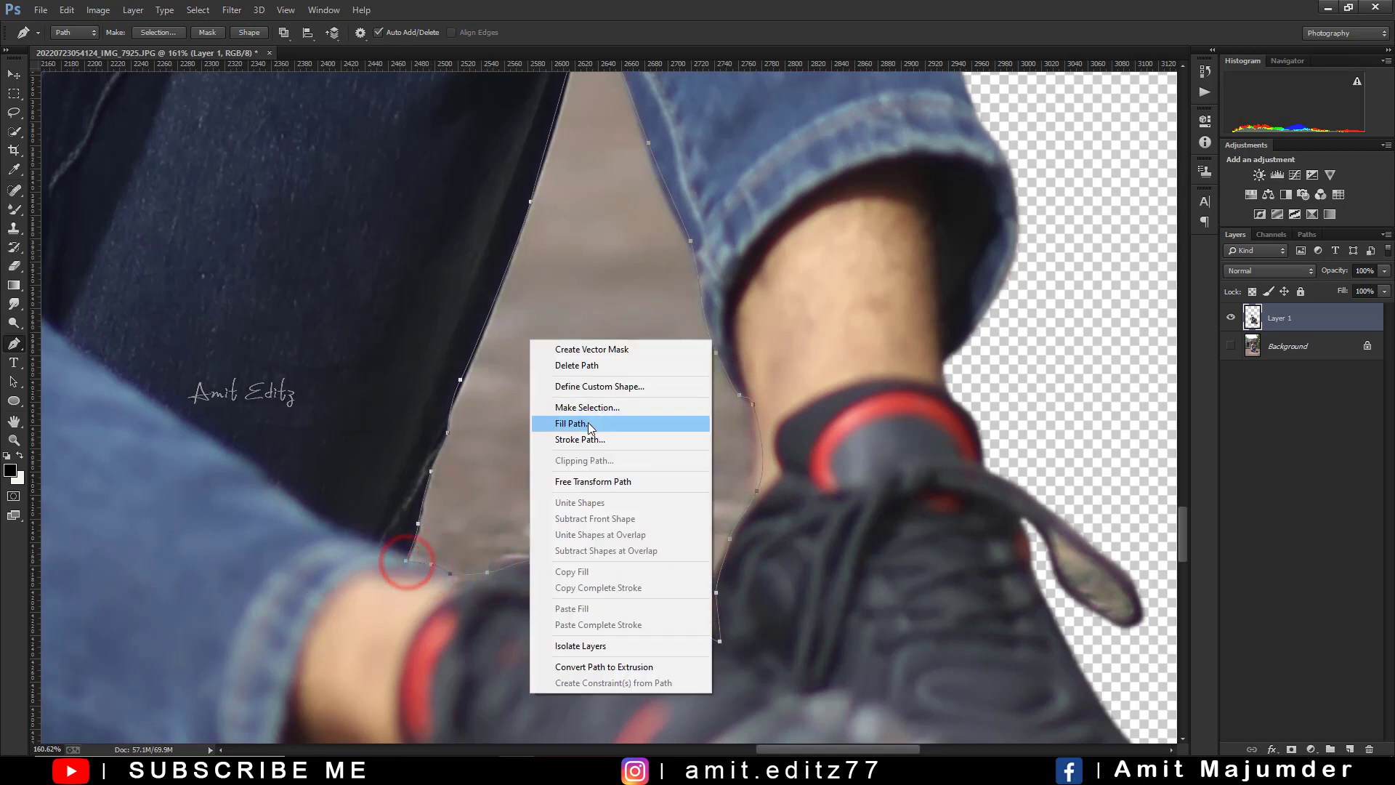
click(591, 403)
key(Return)
key(Delete)
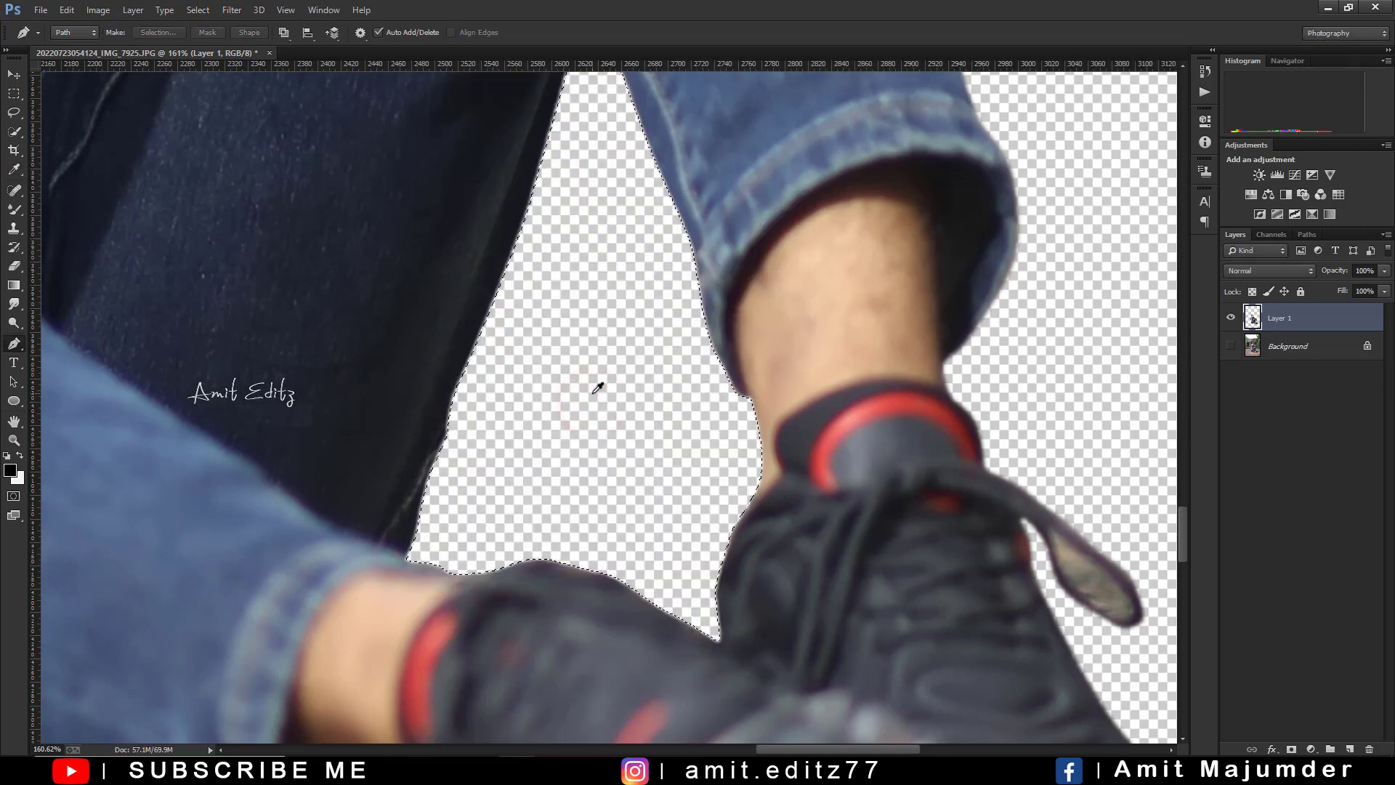
scroll(687, 382, down, 2)
scroll(686, 382, down, 3)
scroll(801, 425, up, 3)
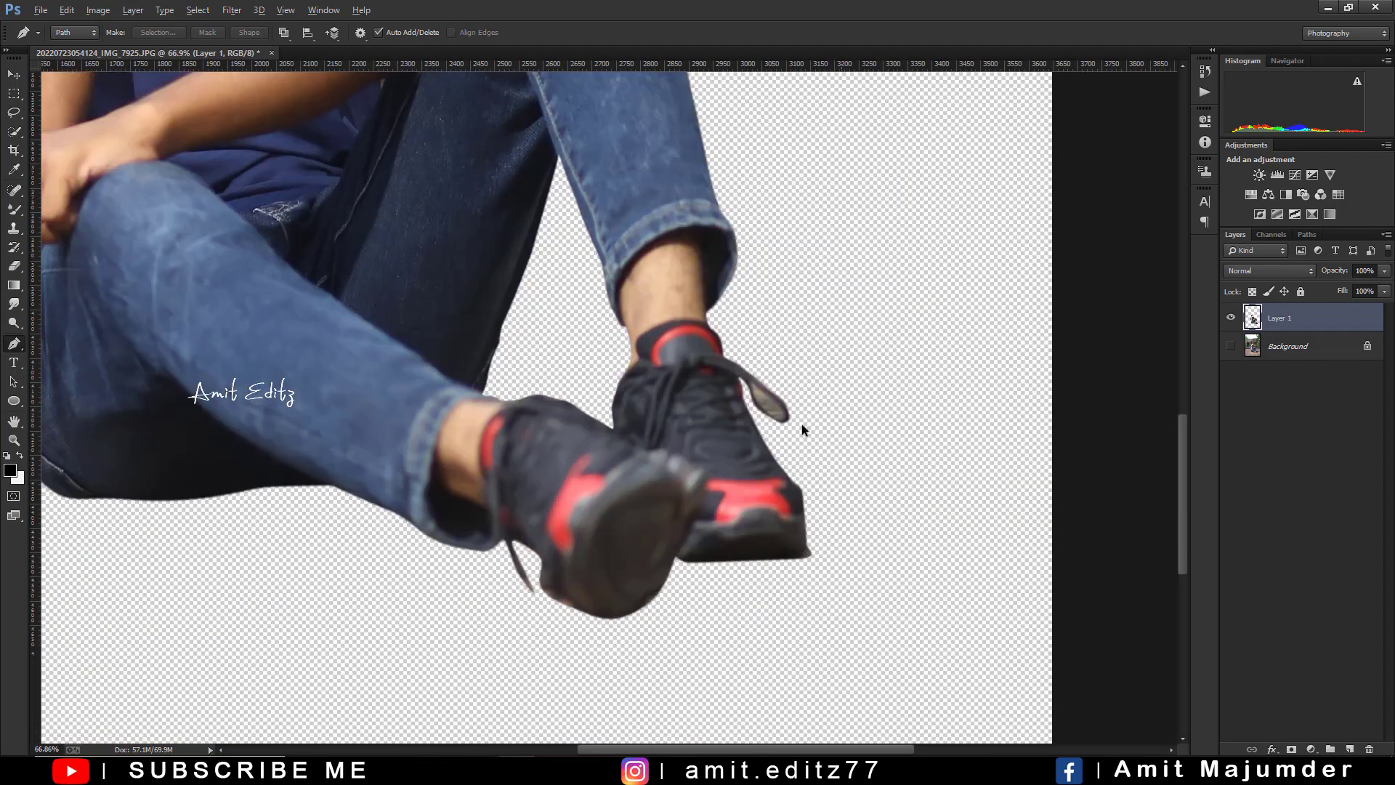
scroll(729, 364, up, 2)
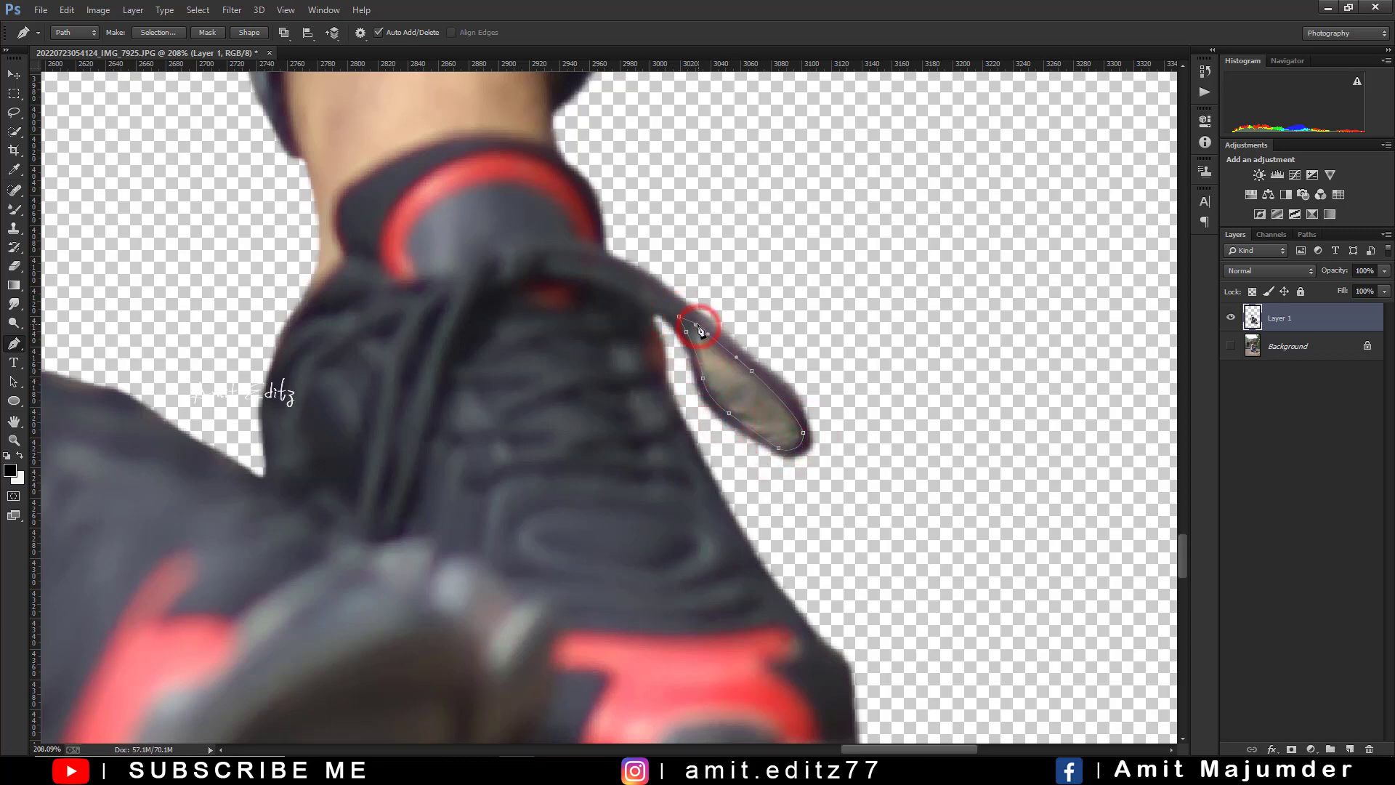
Step: Turn the shoelace-loop outline into a selection and delete the ground inside it
right_click(706, 361)
click(777, 429)
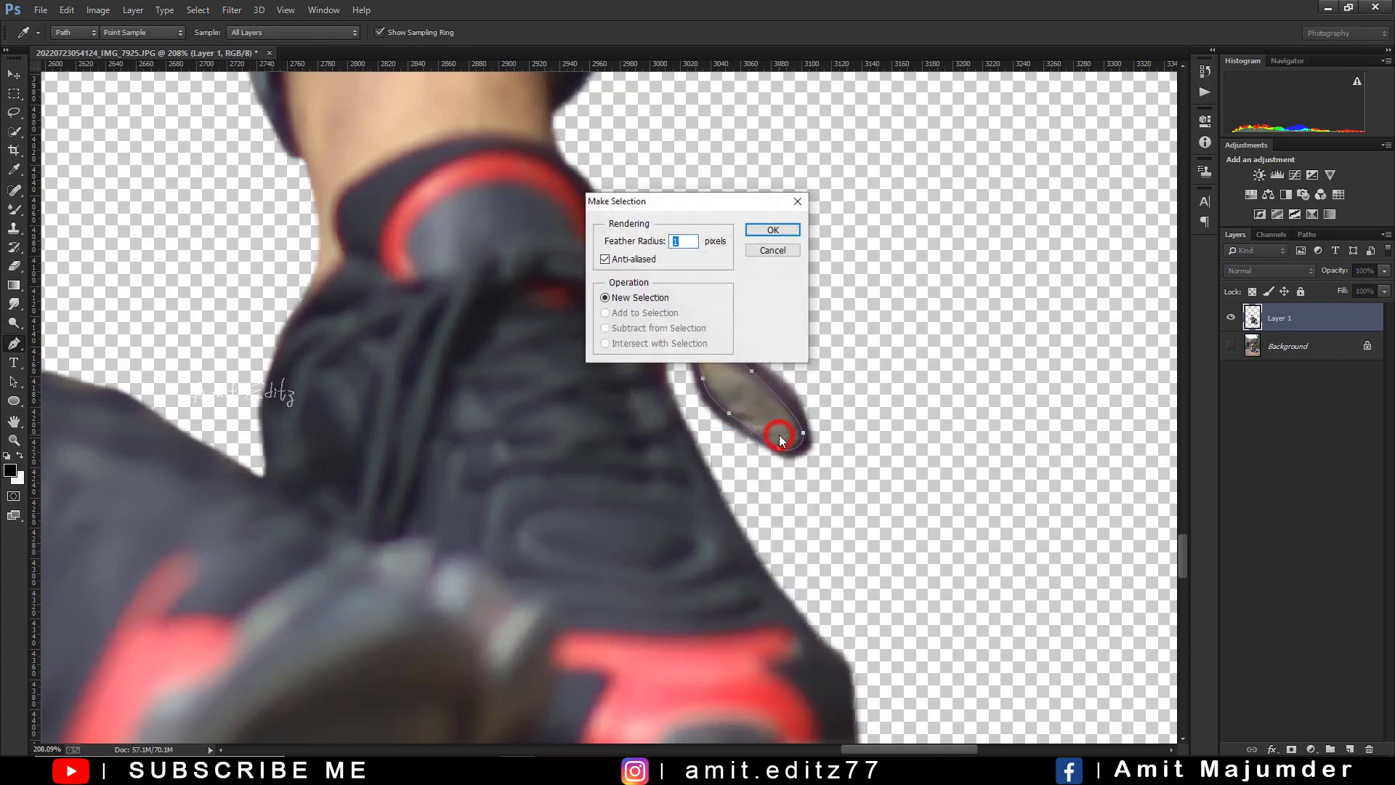
key(Return)
key(Delete)
Step: Zoom out to view the fully cut-out man with the Move tool active
scroll(784, 429, down, 4)
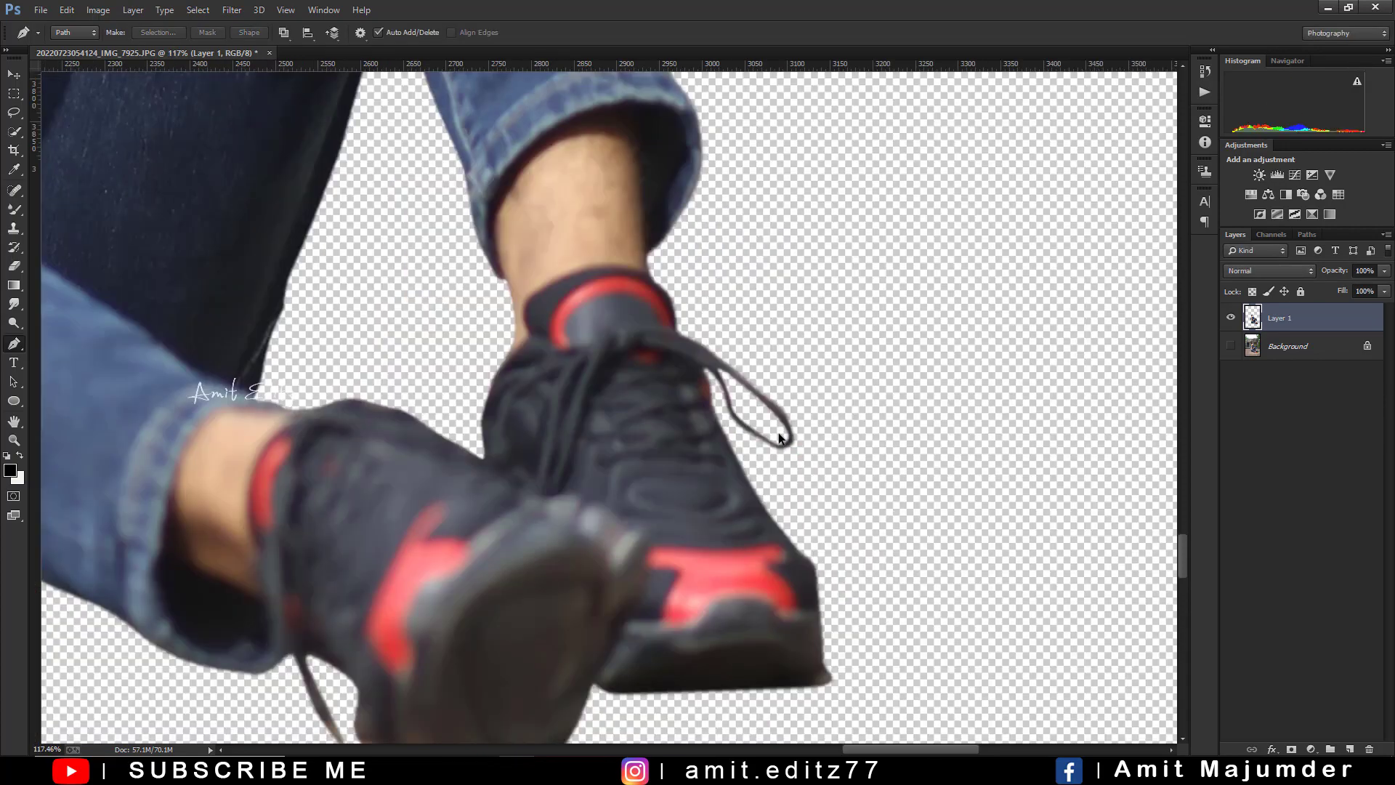
scroll(785, 430, down, 2)
scroll(785, 430, down, 1)
scroll(784, 432, down, 1)
scroll(784, 430, up, 1)
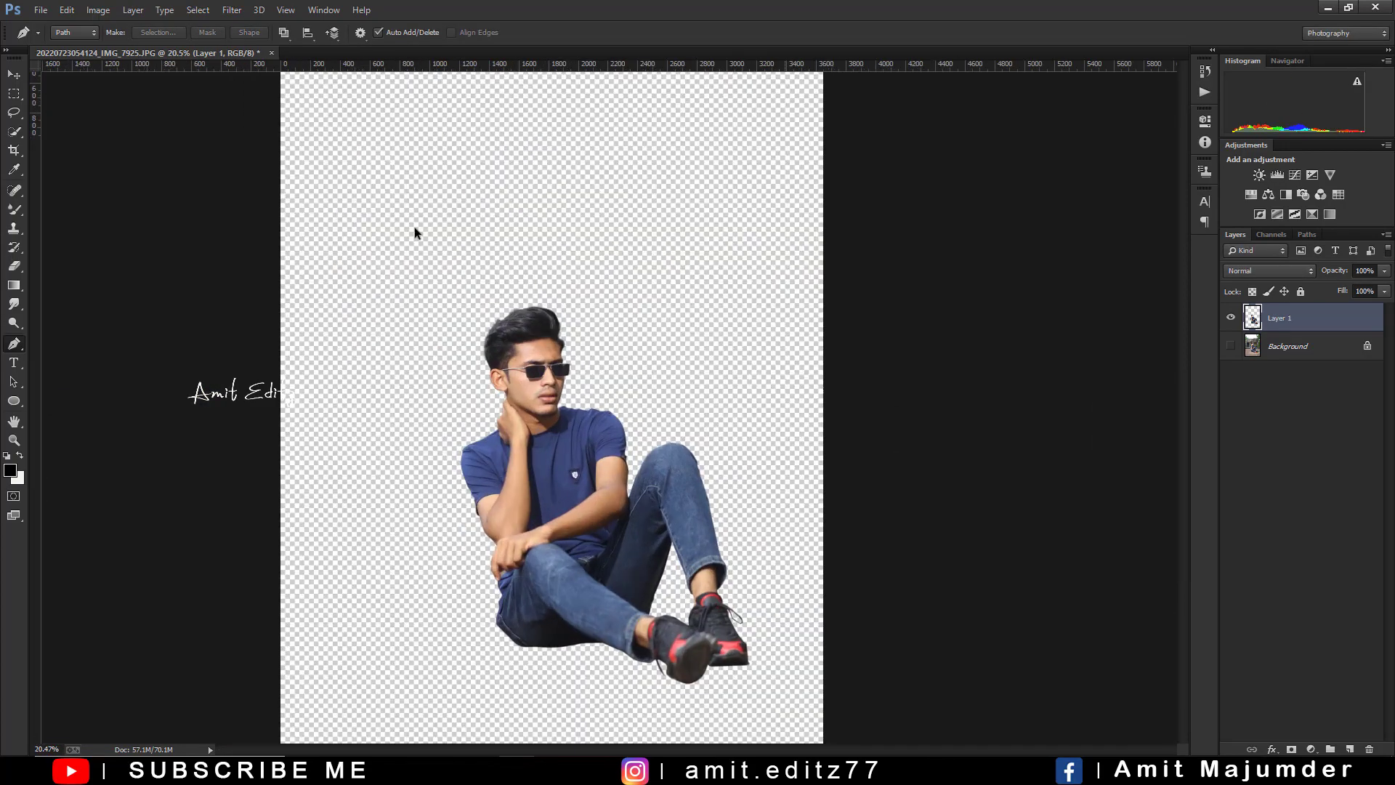
key(v)
scroll(265, 212, down, 2)
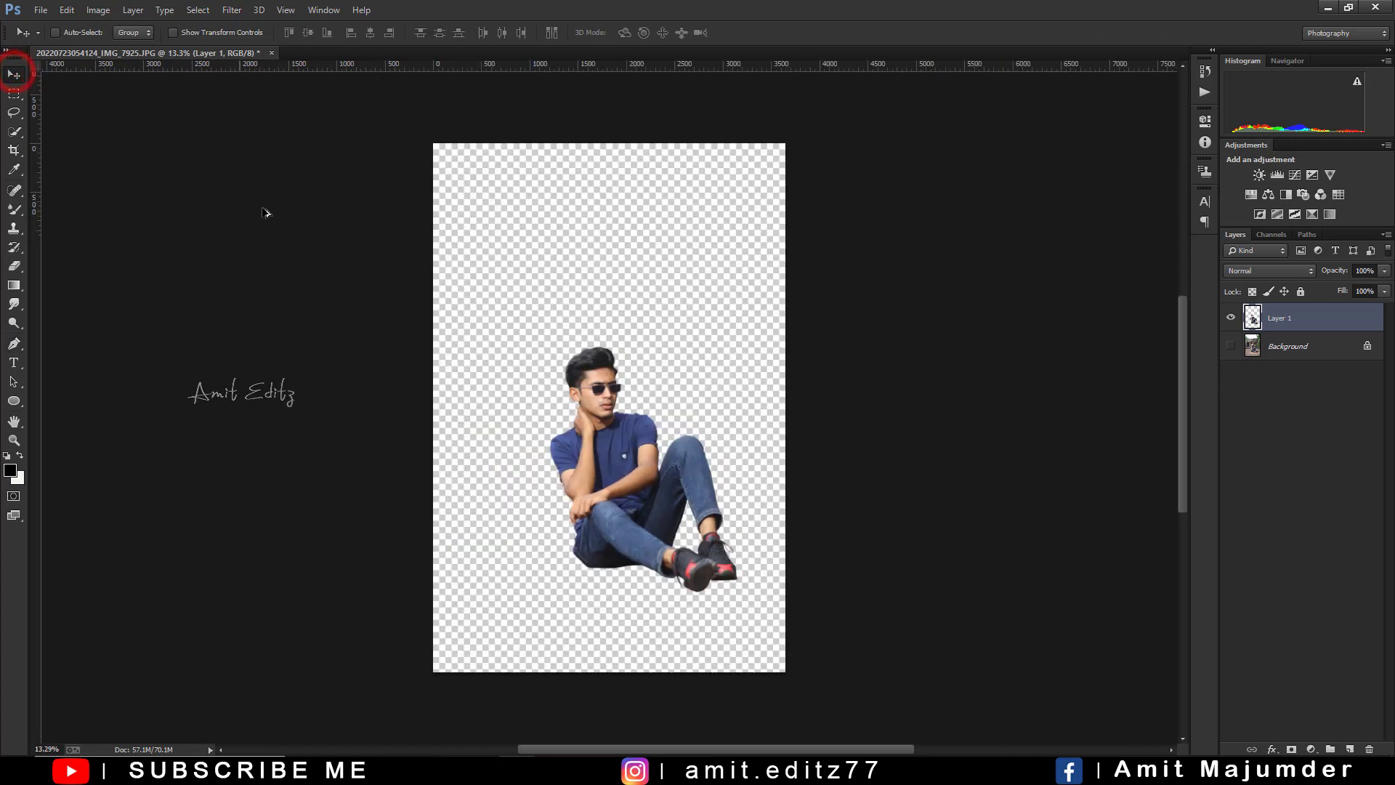
Step: Toggle the Background layer's visibility and browse the Downloads folder for an image
click(1227, 348)
click(1228, 347)
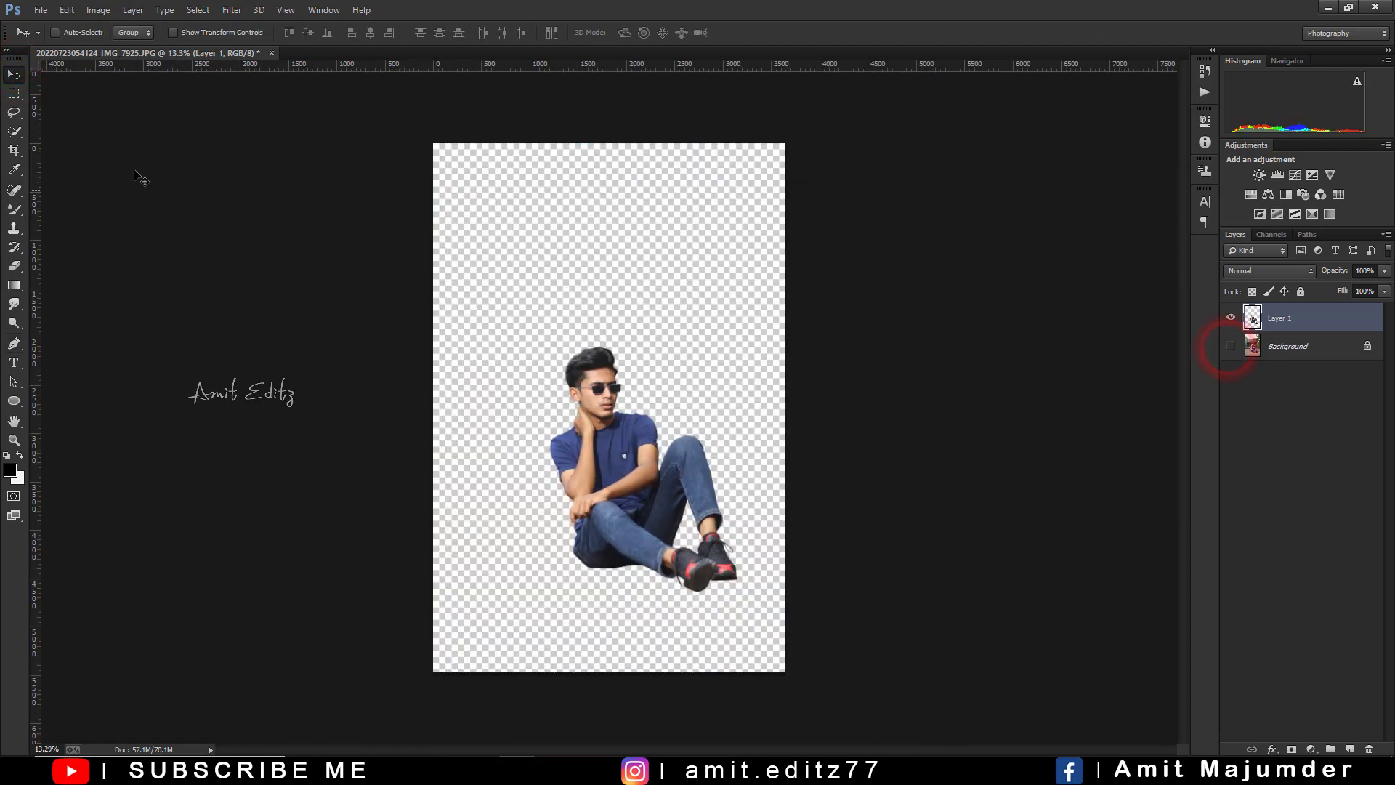
click(40, 10)
click(58, 36)
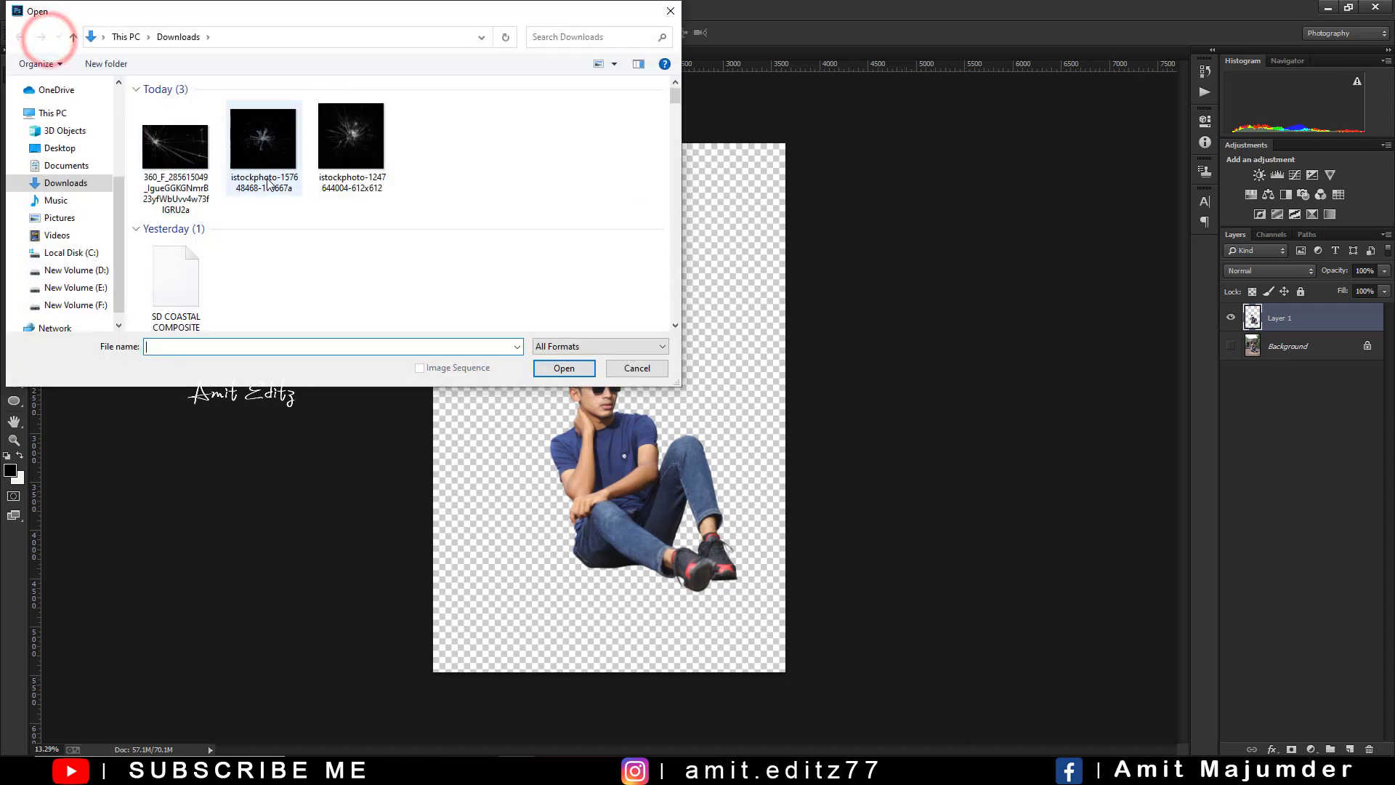
scroll(268, 180, down, 5)
scroll(268, 180, down, 5)
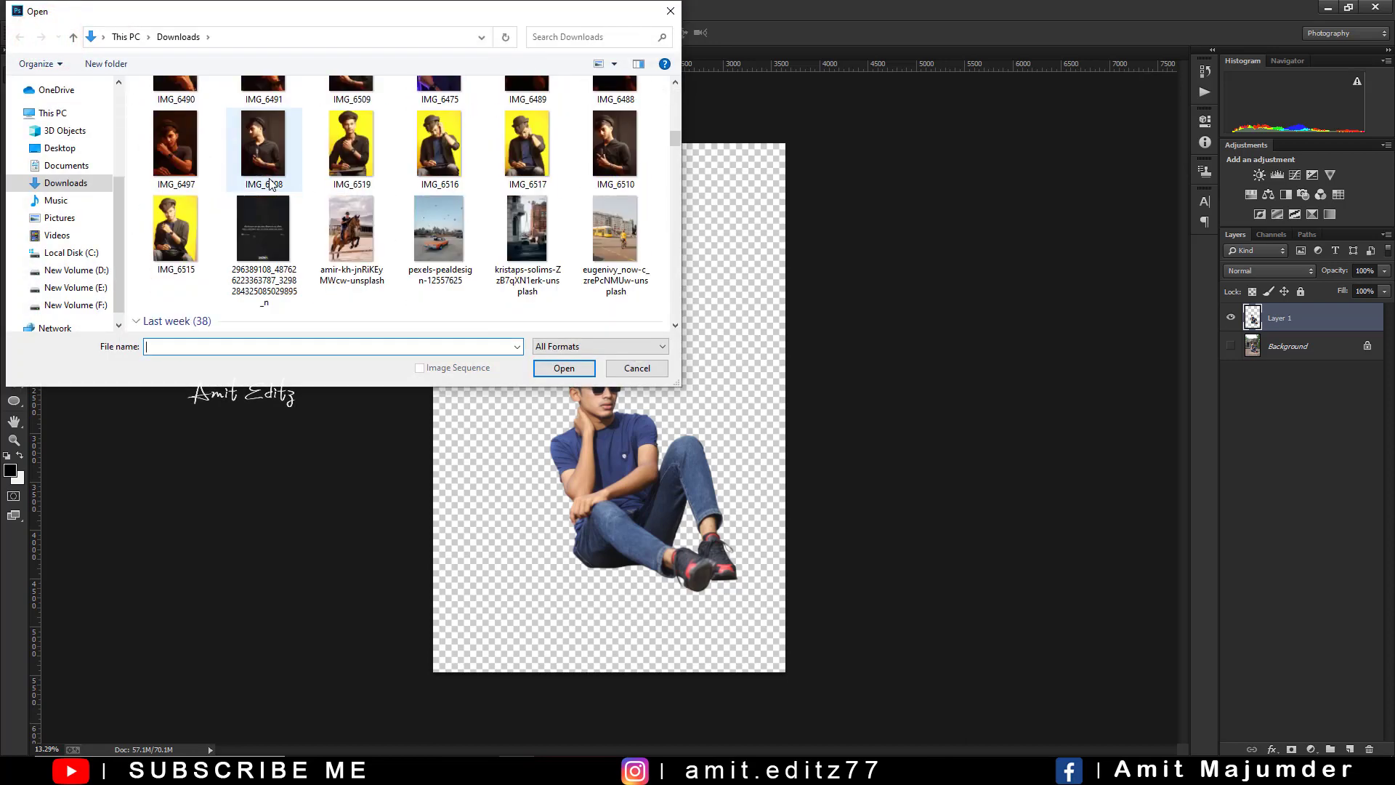
scroll(269, 177, up, 1)
scroll(269, 178, up, 2)
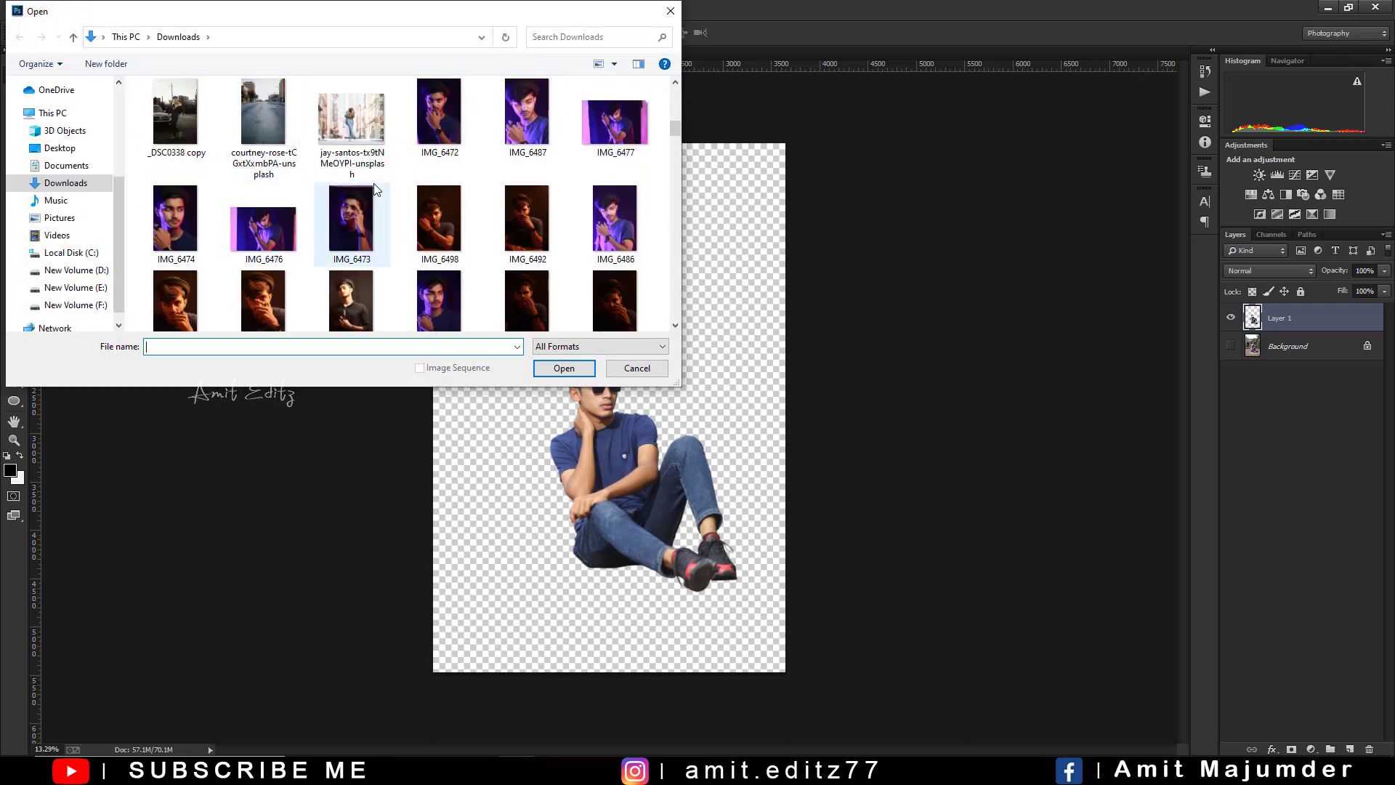
scroll(373, 183, down, 2)
scroll(377, 191, down, 2)
scroll(378, 190, down, 3)
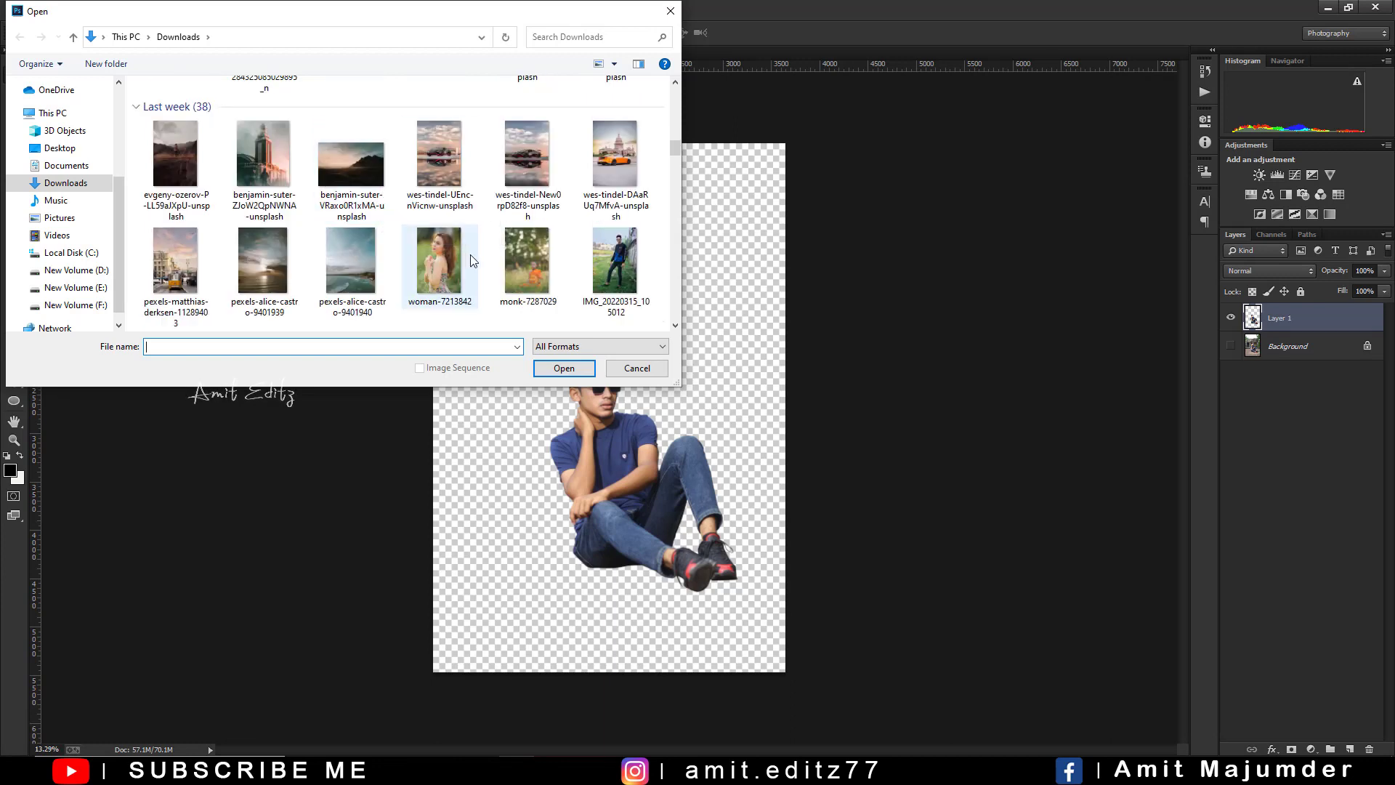
scroll(467, 200, down, 1)
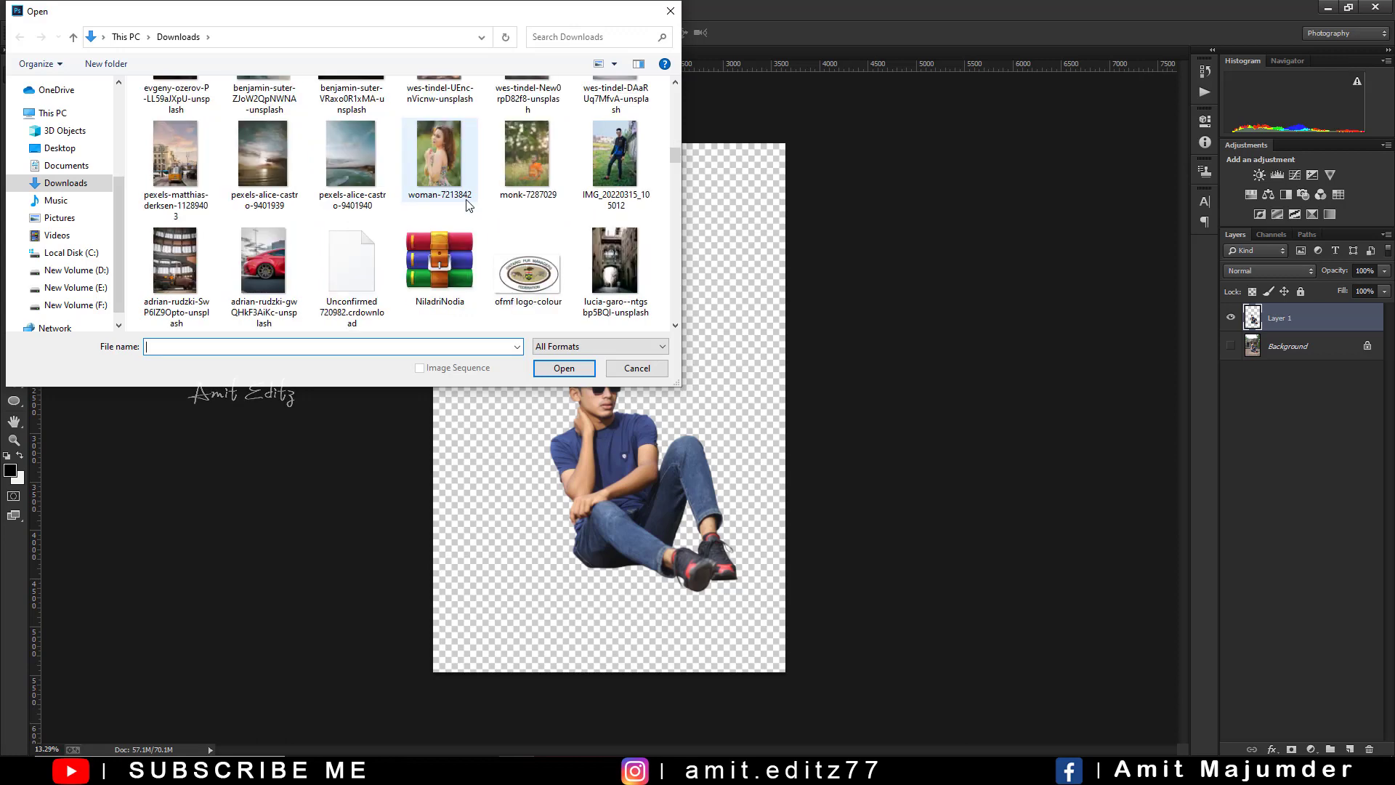
Step: Open the adrian-rudzki red sports car photo as a new document
click(263, 265)
scroll(412, 221, down, 1)
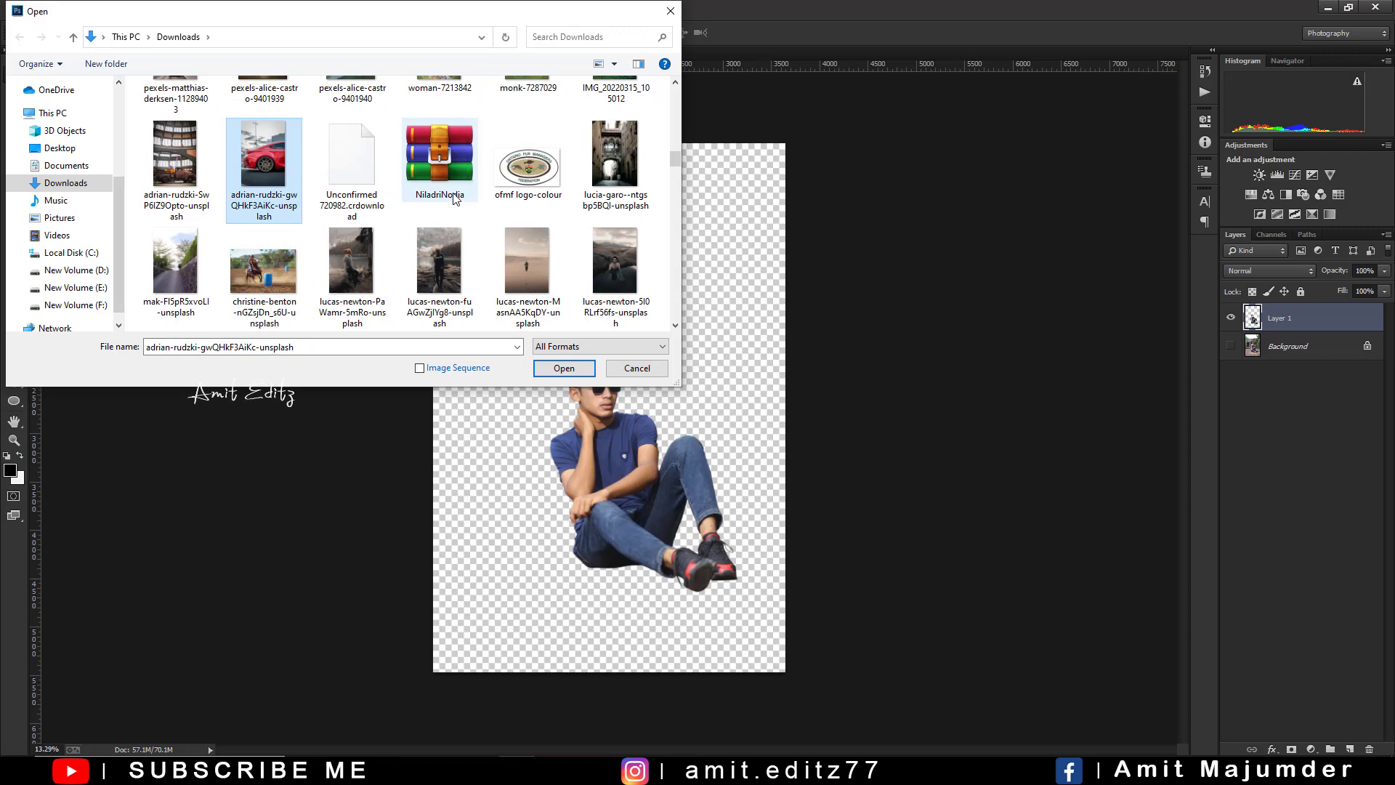
scroll(454, 199, down, 1)
scroll(454, 199, down, 1)
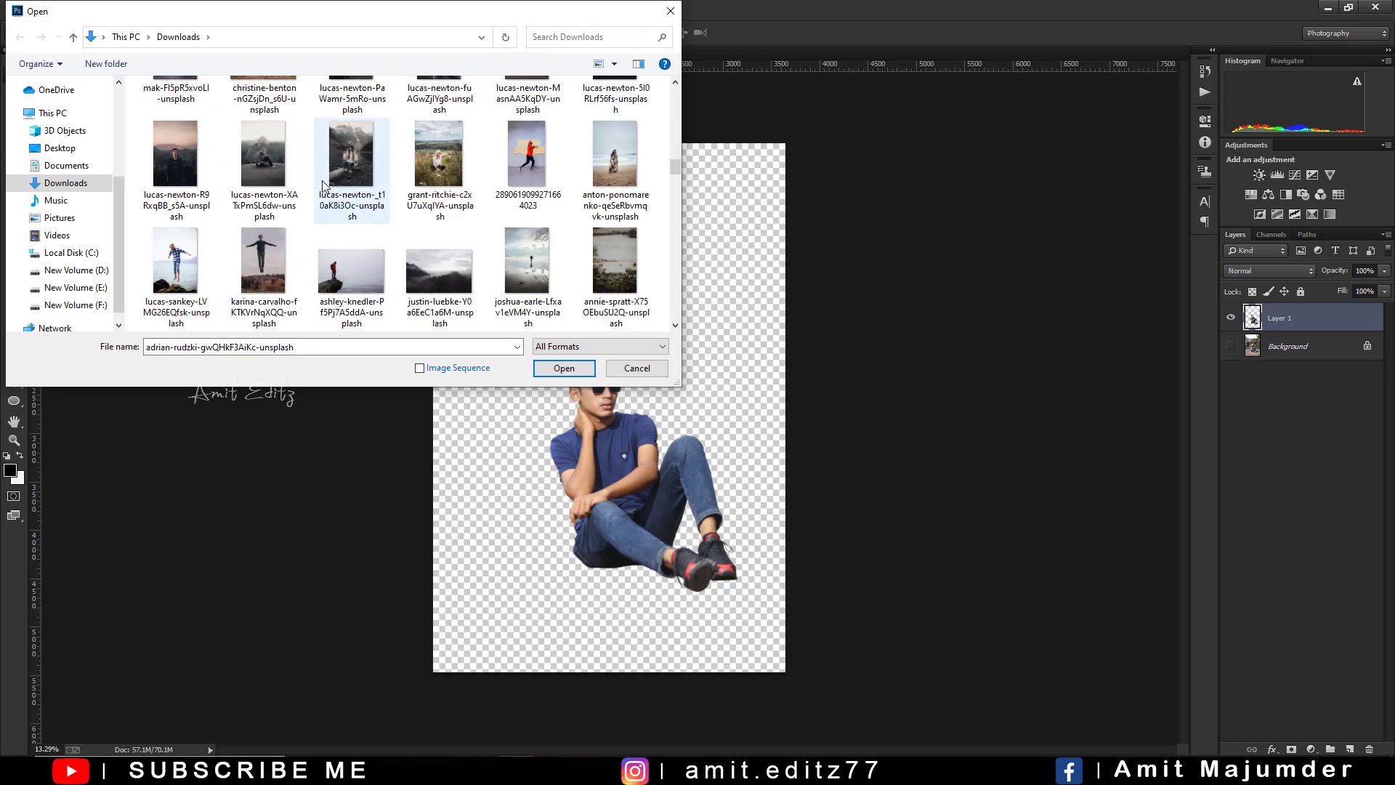
scroll(324, 186, down, 1)
scroll(324, 186, down, 1)
scroll(324, 186, down, 1)
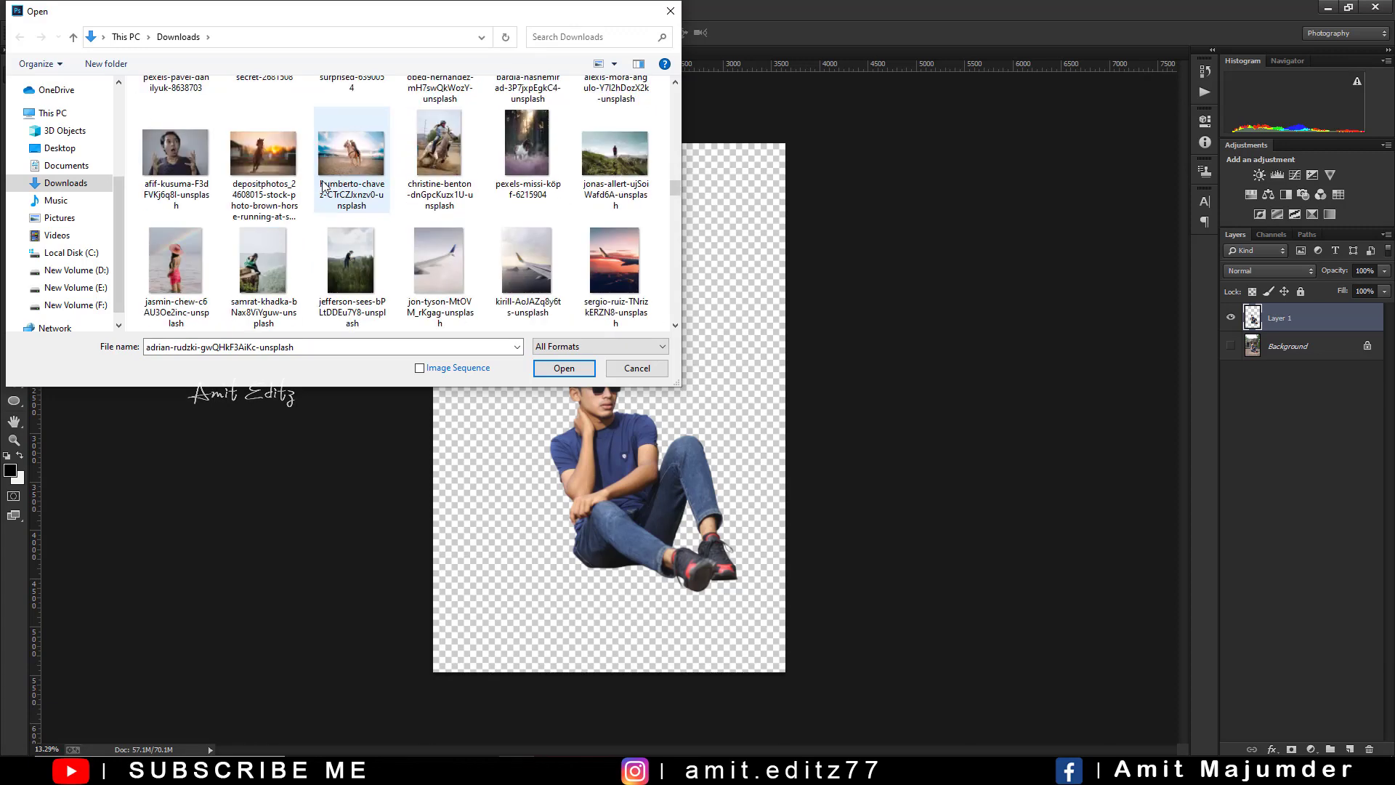
scroll(324, 186, down, 1)
scroll(323, 186, down, 1)
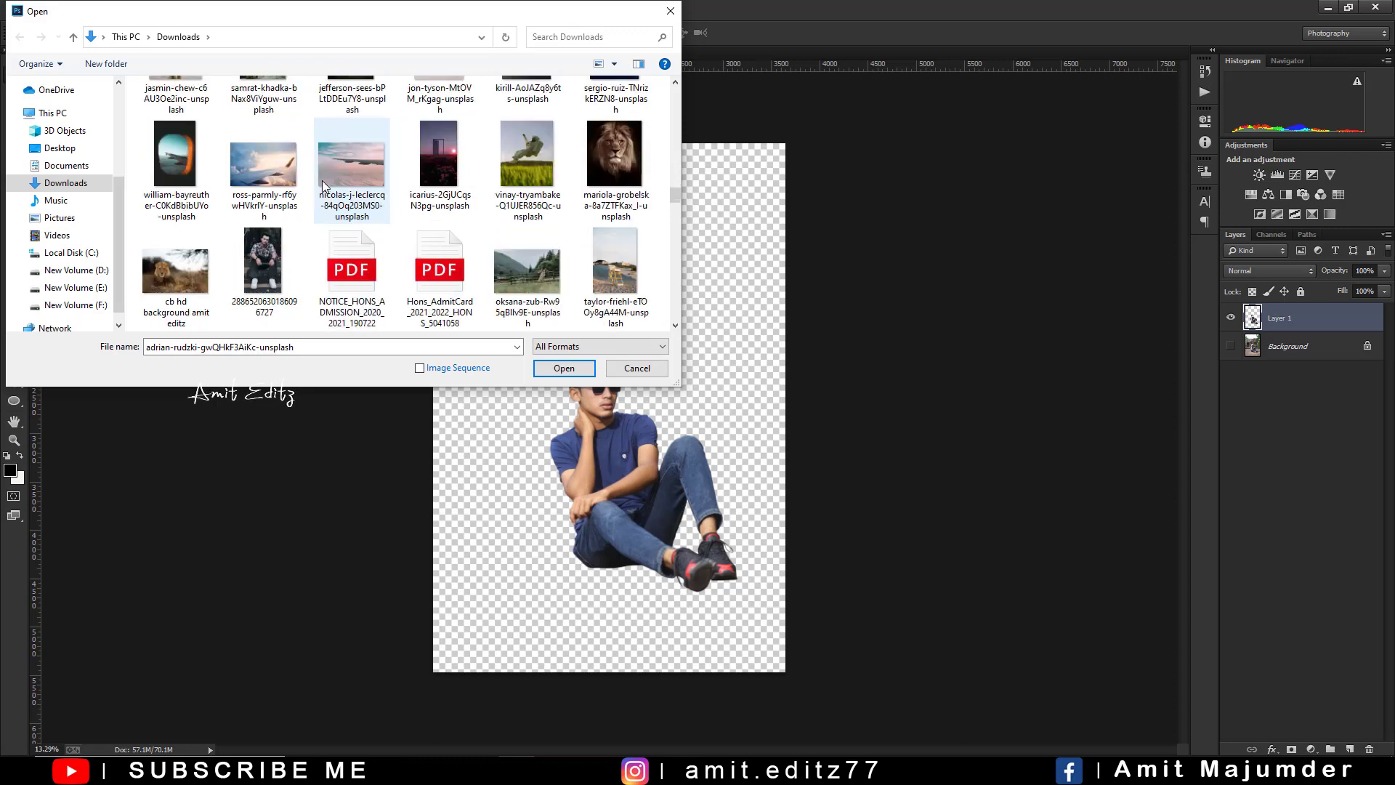
scroll(324, 186, down, 1)
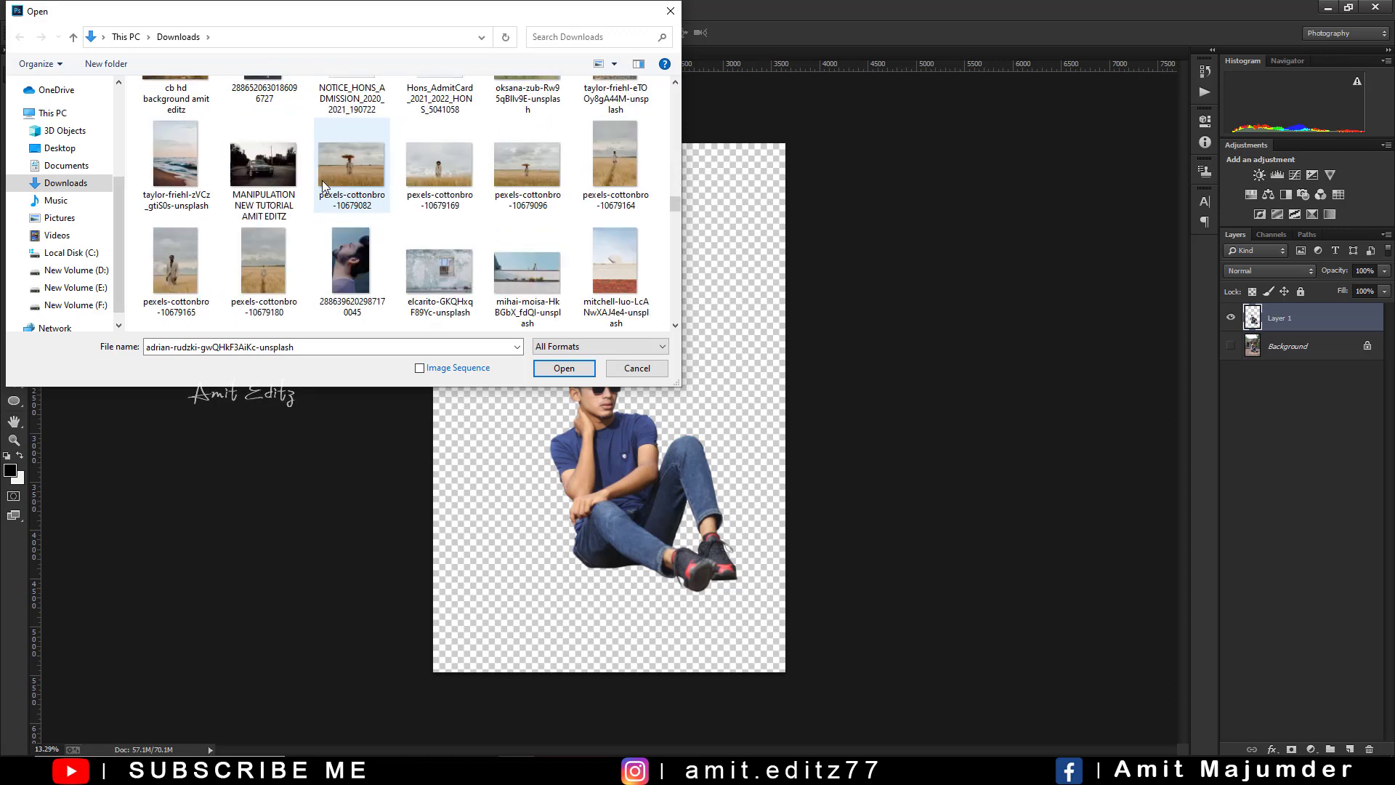
scroll(323, 184, down, 3)
scroll(323, 186, down, 1)
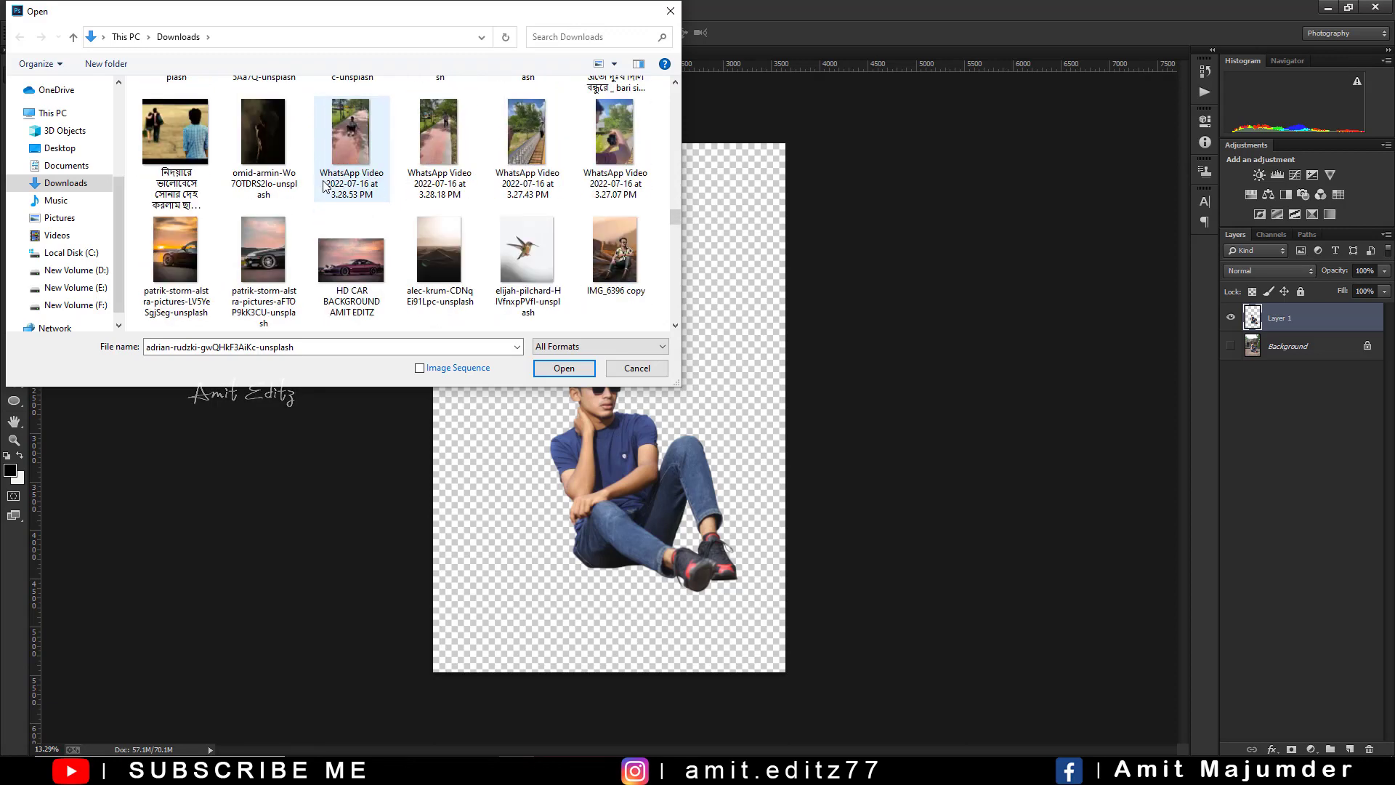
scroll(322, 186, down, 1)
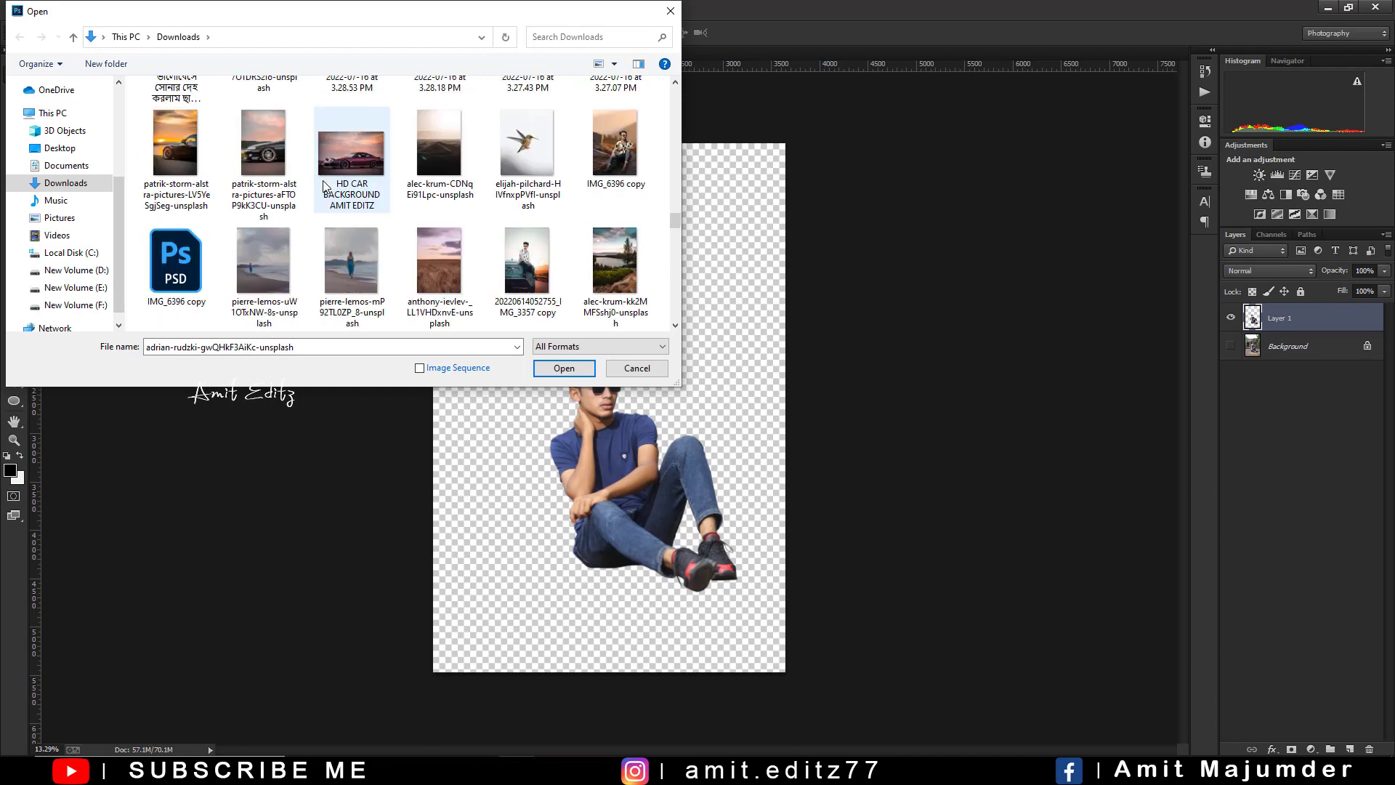
scroll(322, 186, down, 1)
scroll(323, 186, down, 1)
scroll(323, 186, down, 1)
scroll(323, 186, down, 1)
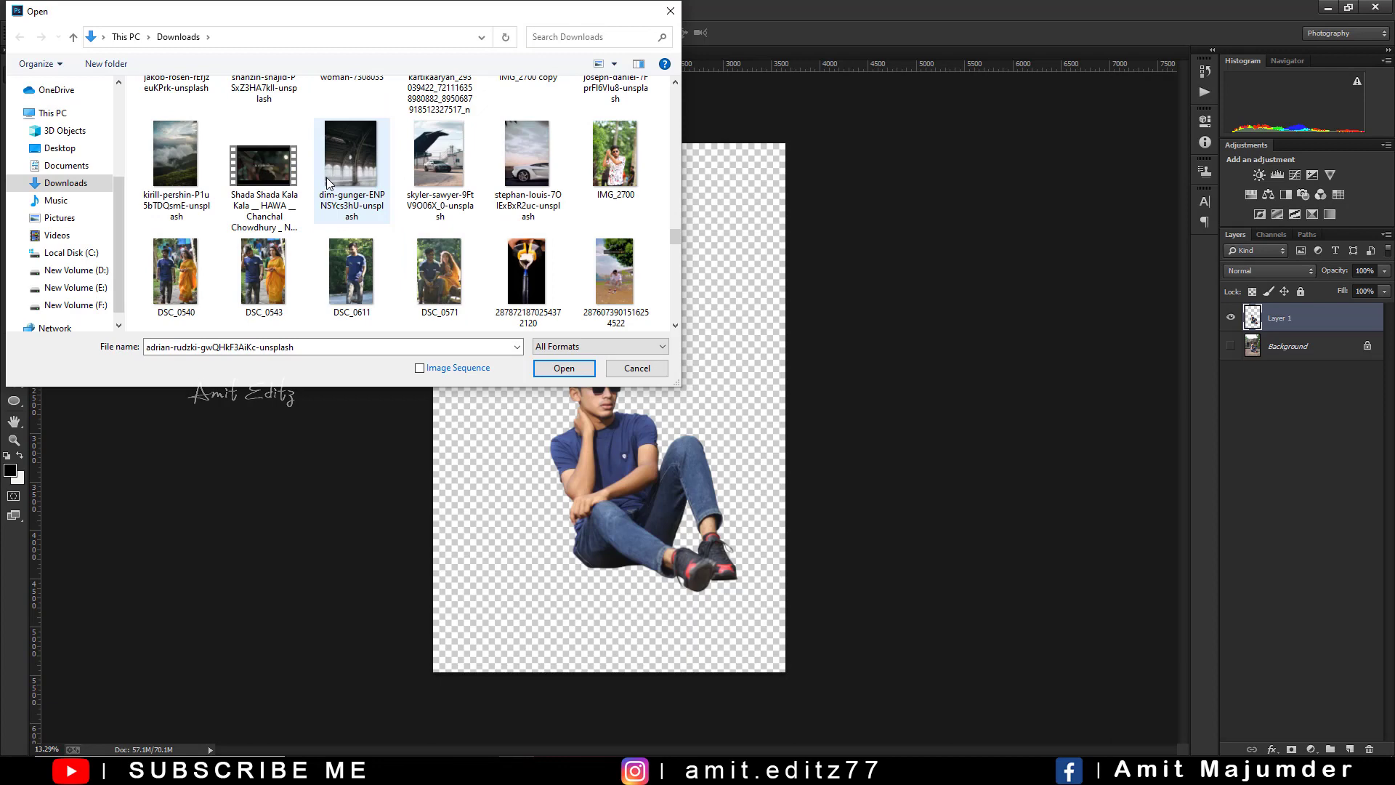
scroll(325, 177, down, 1)
scroll(327, 183, down, 1)
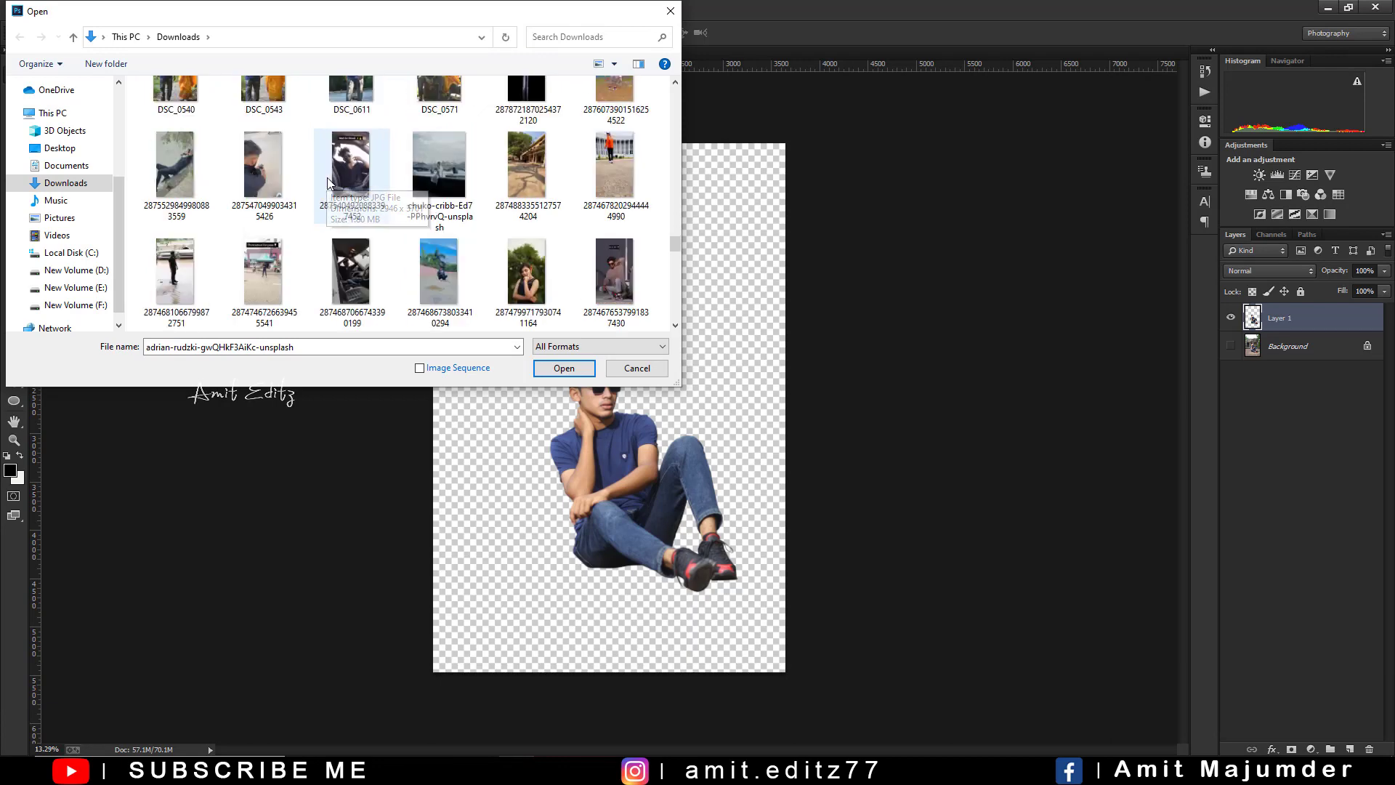
scroll(326, 182, down, 1)
scroll(327, 183, down, 1)
scroll(327, 182, down, 1)
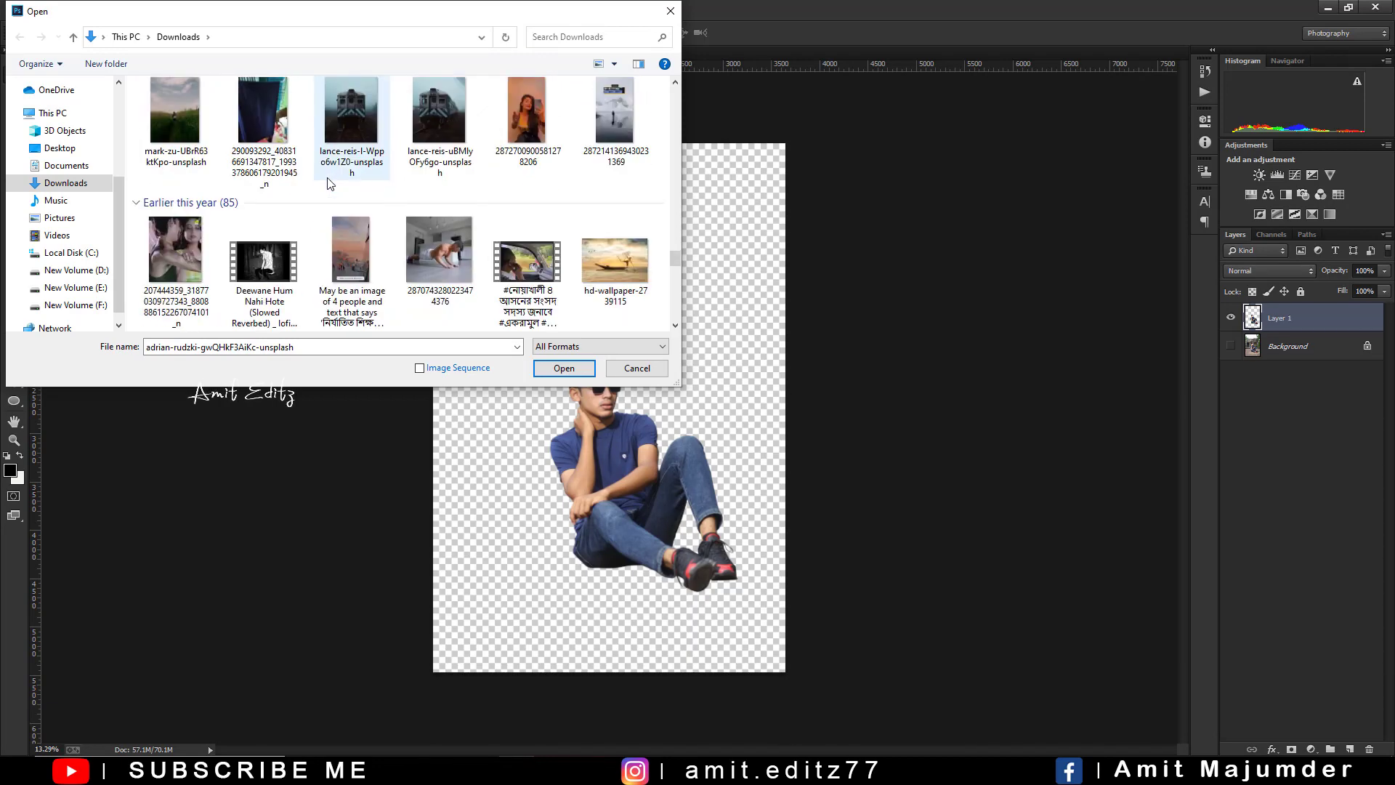
scroll(327, 182, down, 1)
scroll(328, 182, down, 1)
scroll(329, 182, down, 1)
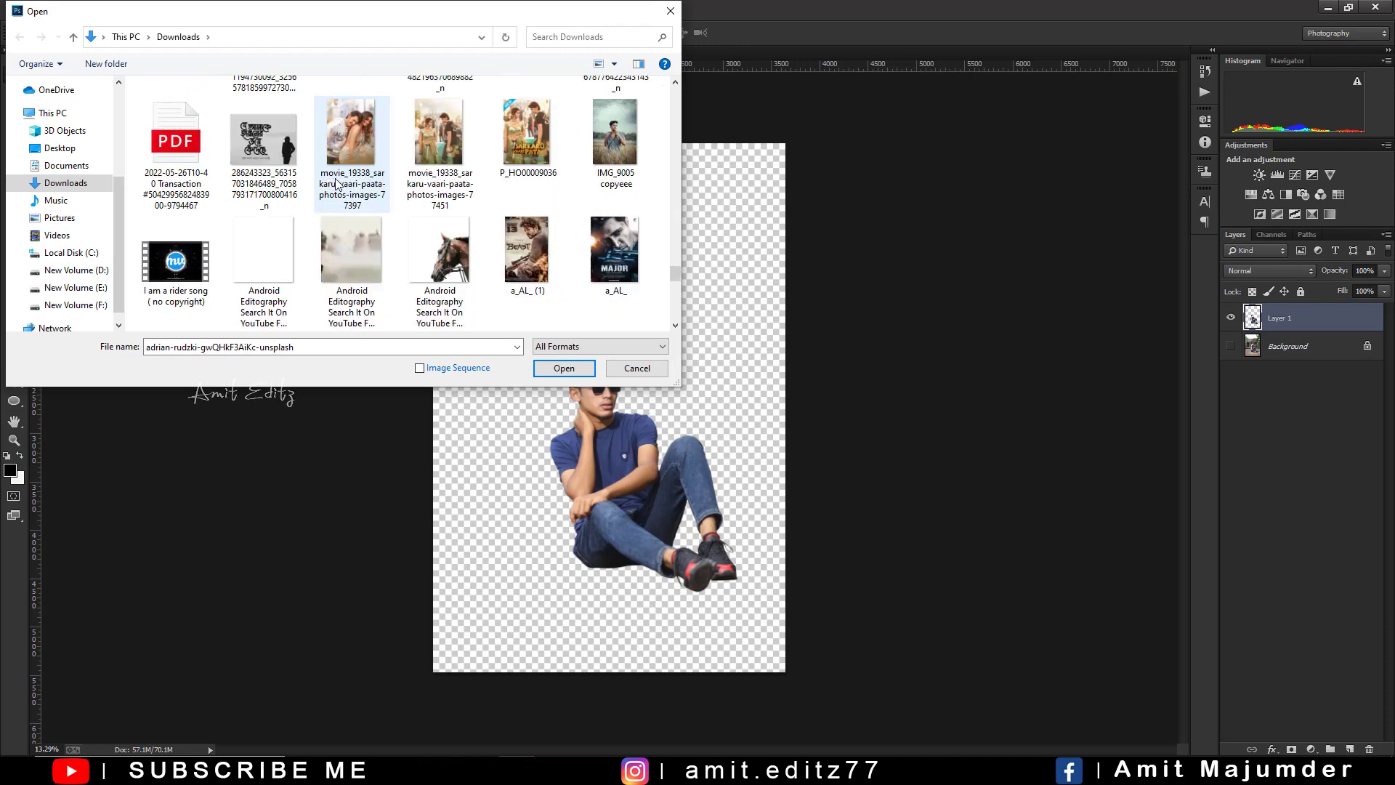
scroll(336, 183, down, 1)
scroll(336, 183, down, 1)
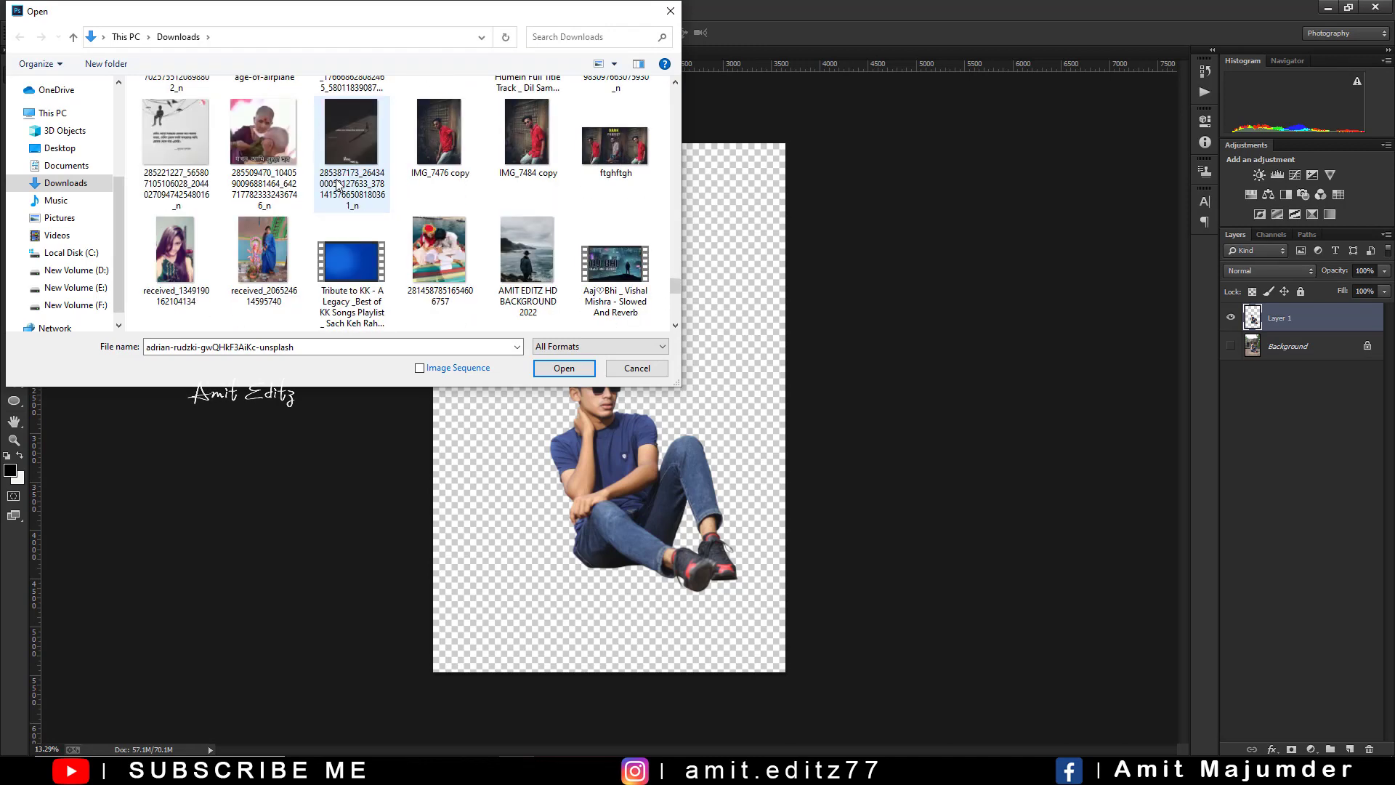
scroll(336, 183, down, 2)
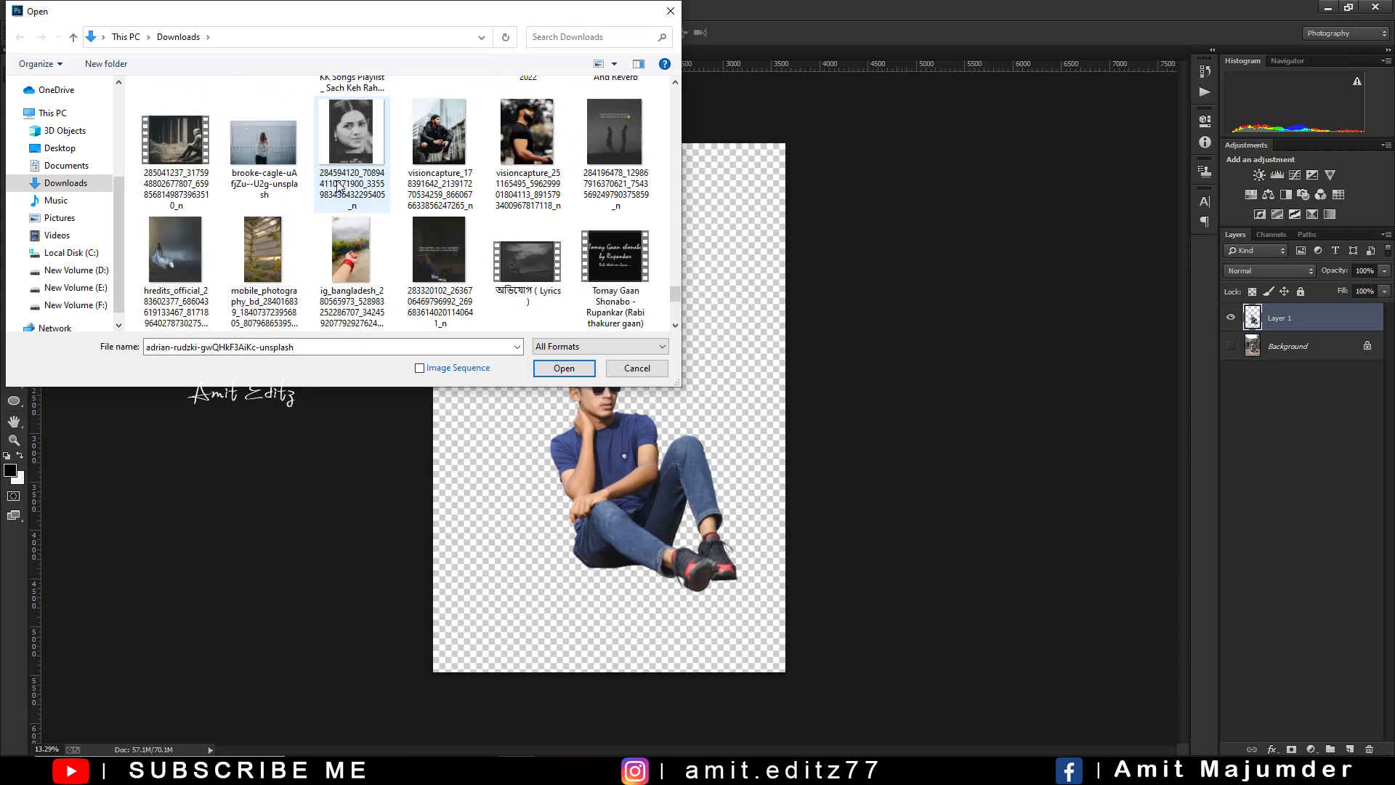
scroll(338, 186, down, 2)
scroll(338, 188, down, 2)
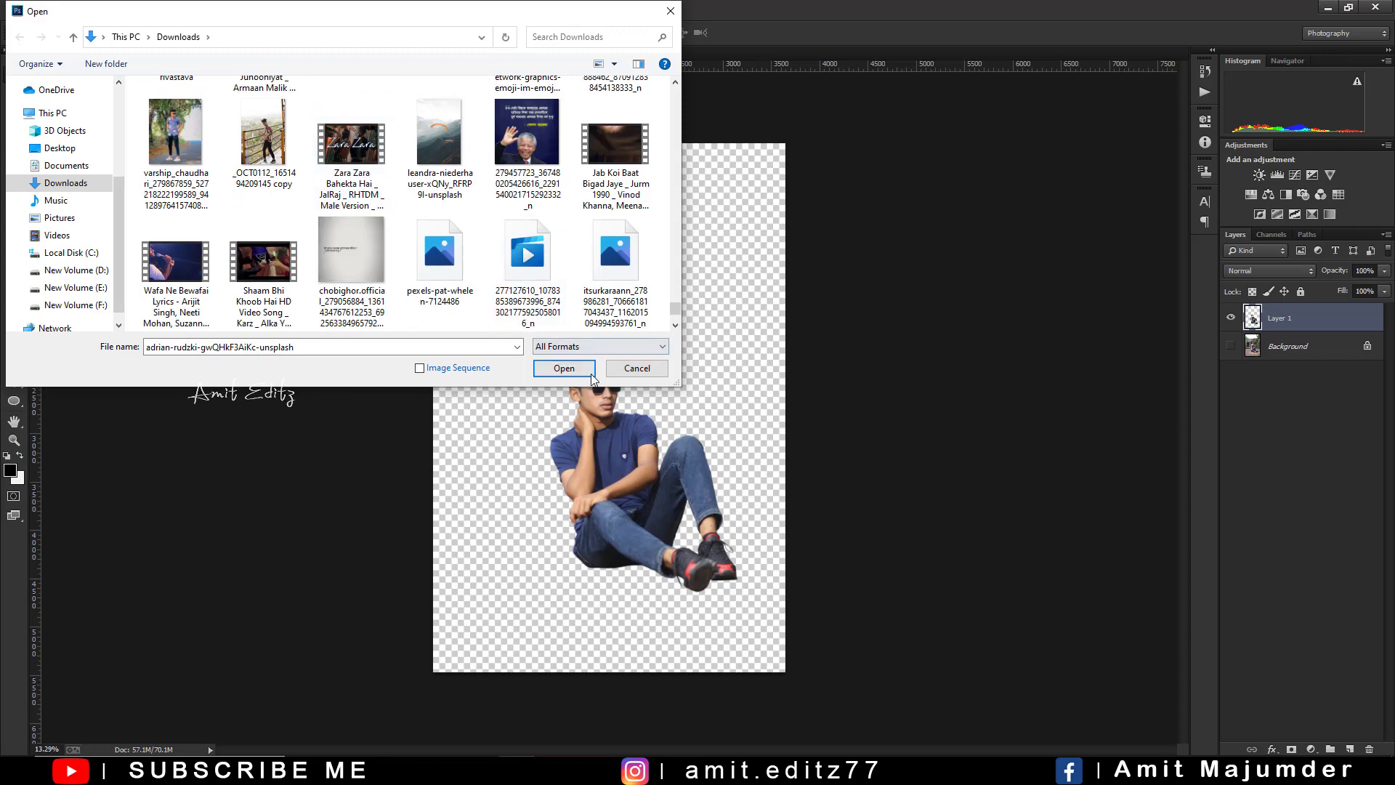
click(563, 367)
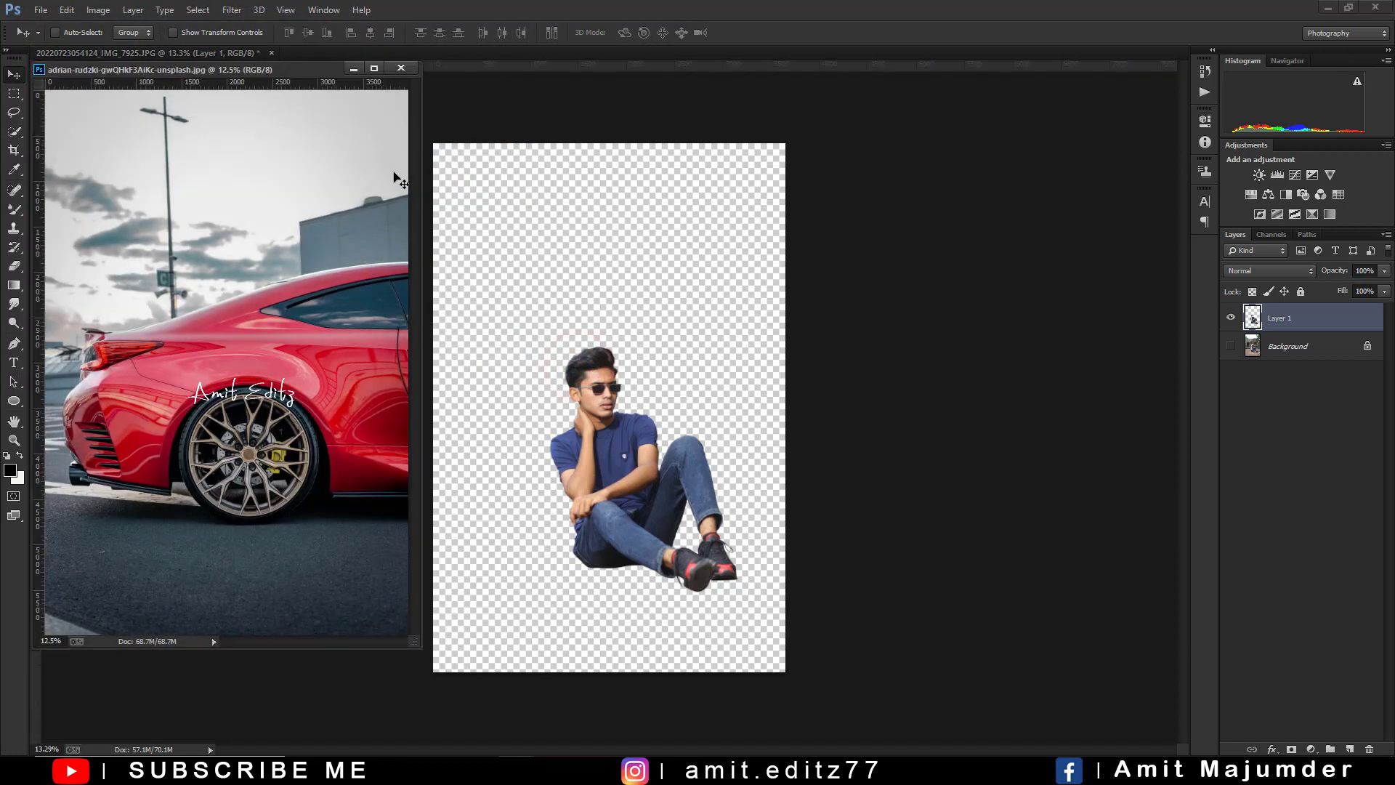
Step: Copy the car photo into the man's document as a new layer and close the car window
click(15, 75)
drag(209, 267, 557, 415)
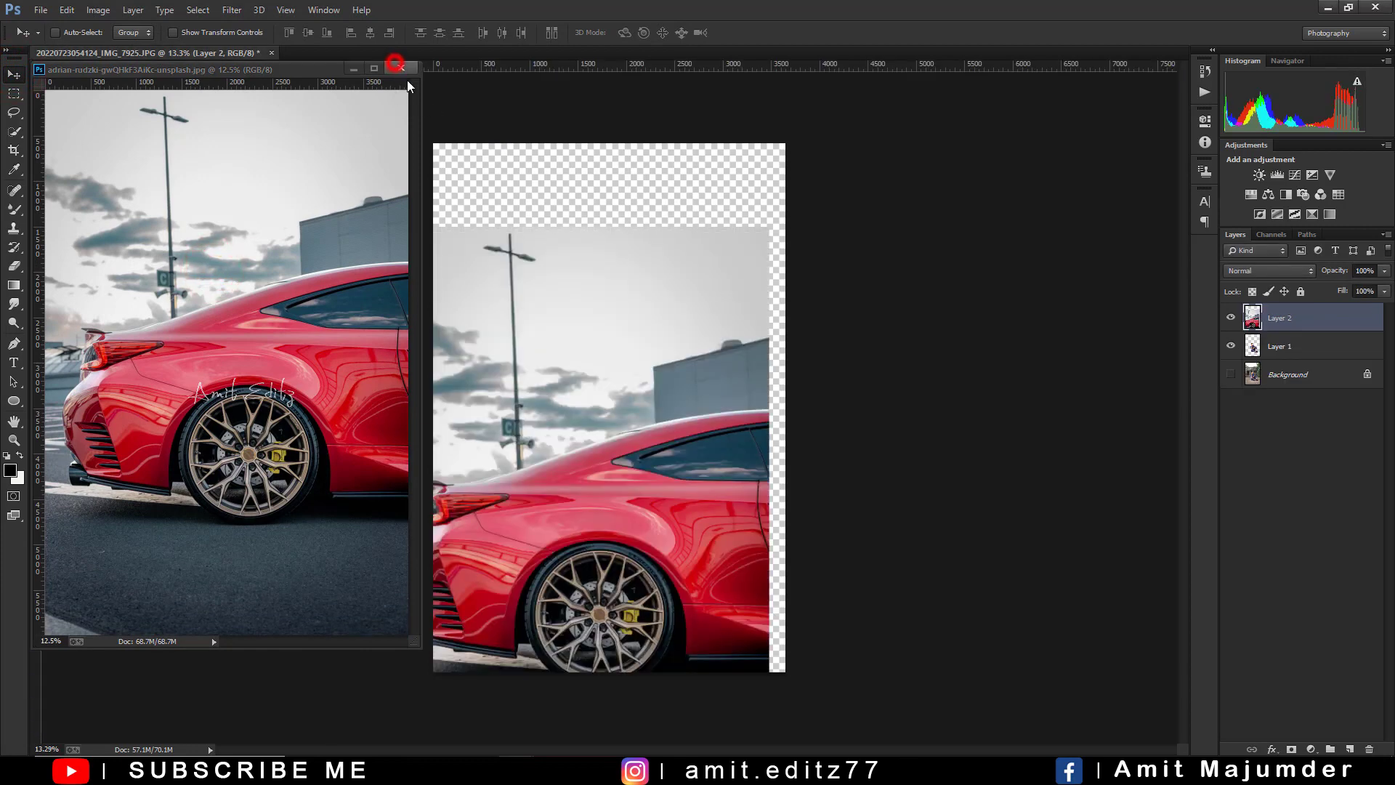
click(398, 67)
Step: Place the car layer below the man, reposition it, and scale it to 97.5%
drag(633, 360, 662, 232)
drag(1307, 325, 1315, 361)
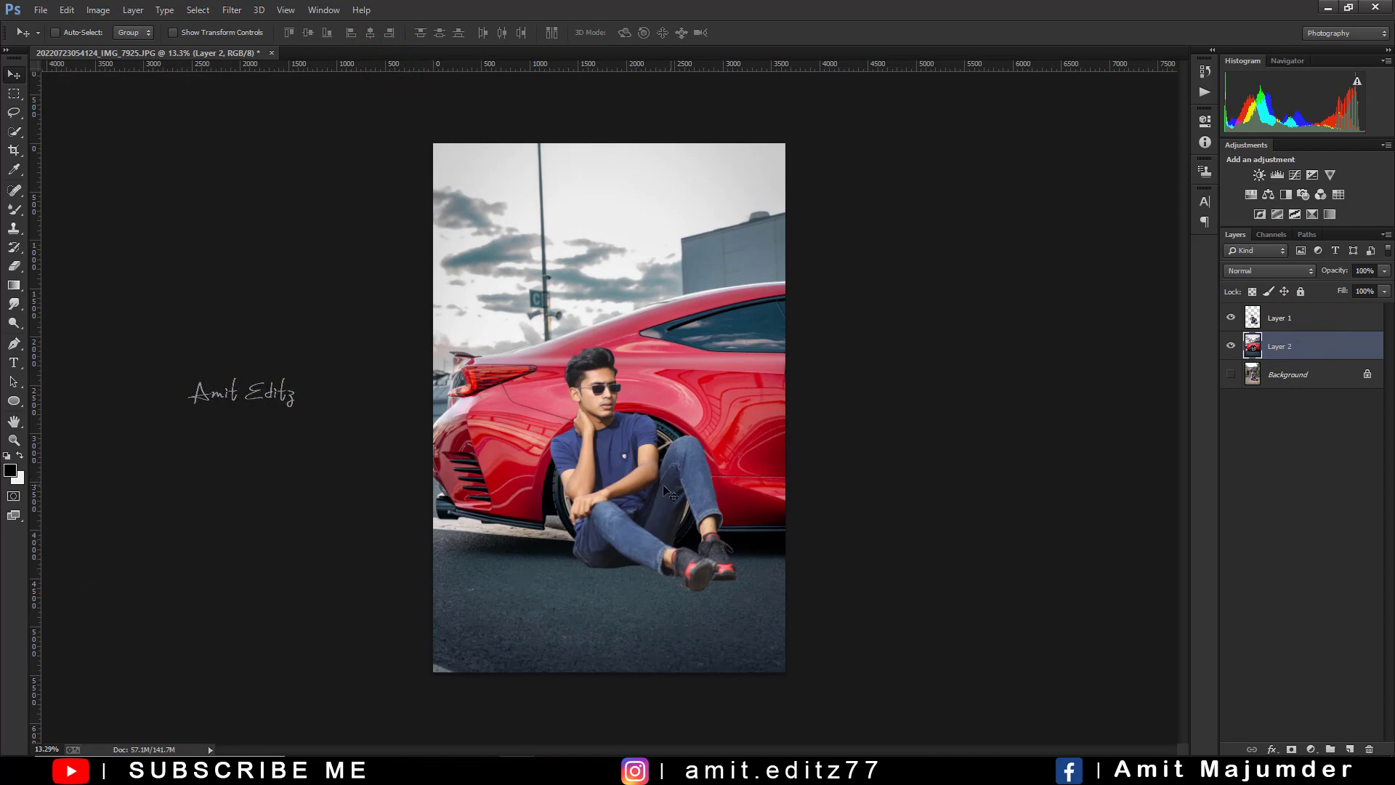
mouse_move(646, 491)
mouse_down()
mouse_move(665, 496)
mouse_move(656, 555)
mouse_move(655, 519)
mouse_up()
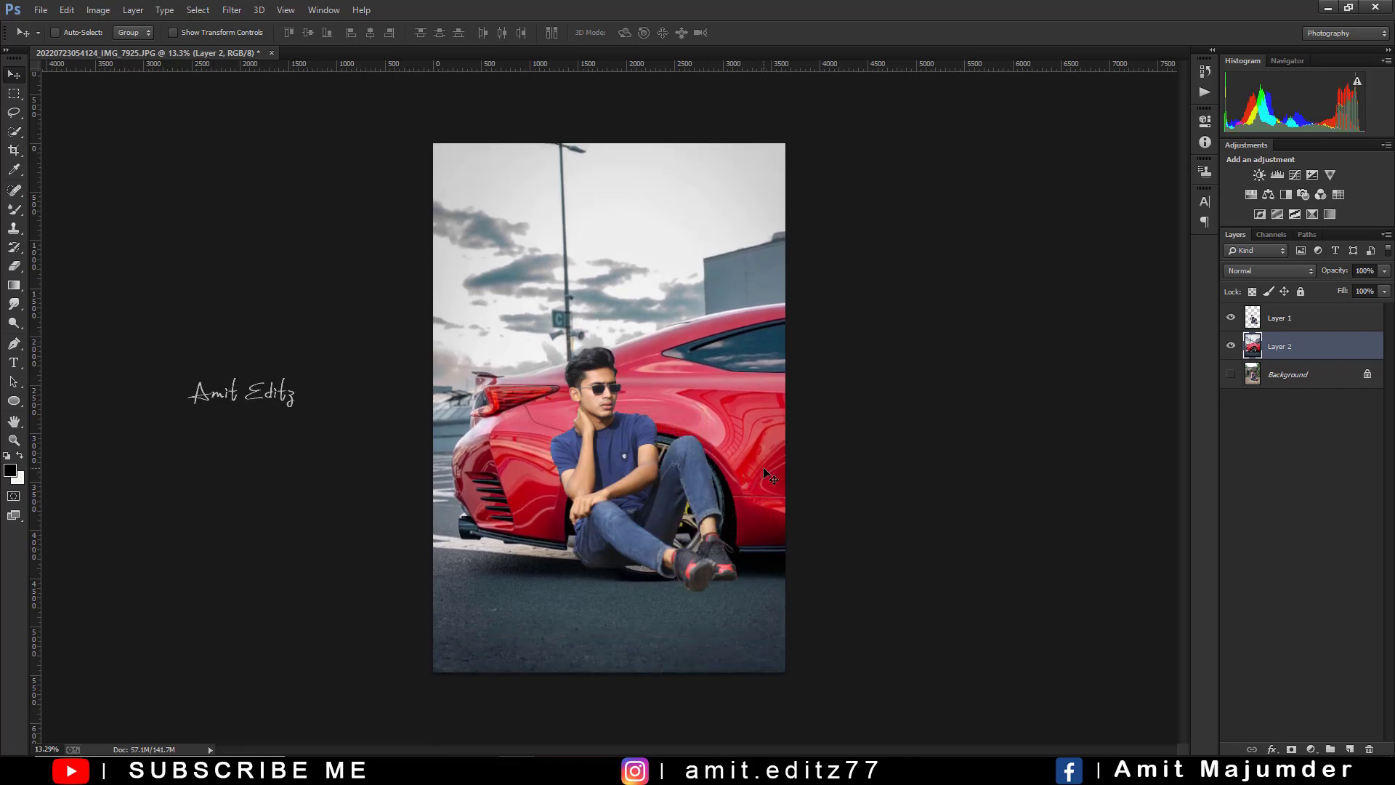
key(ctrl+t)
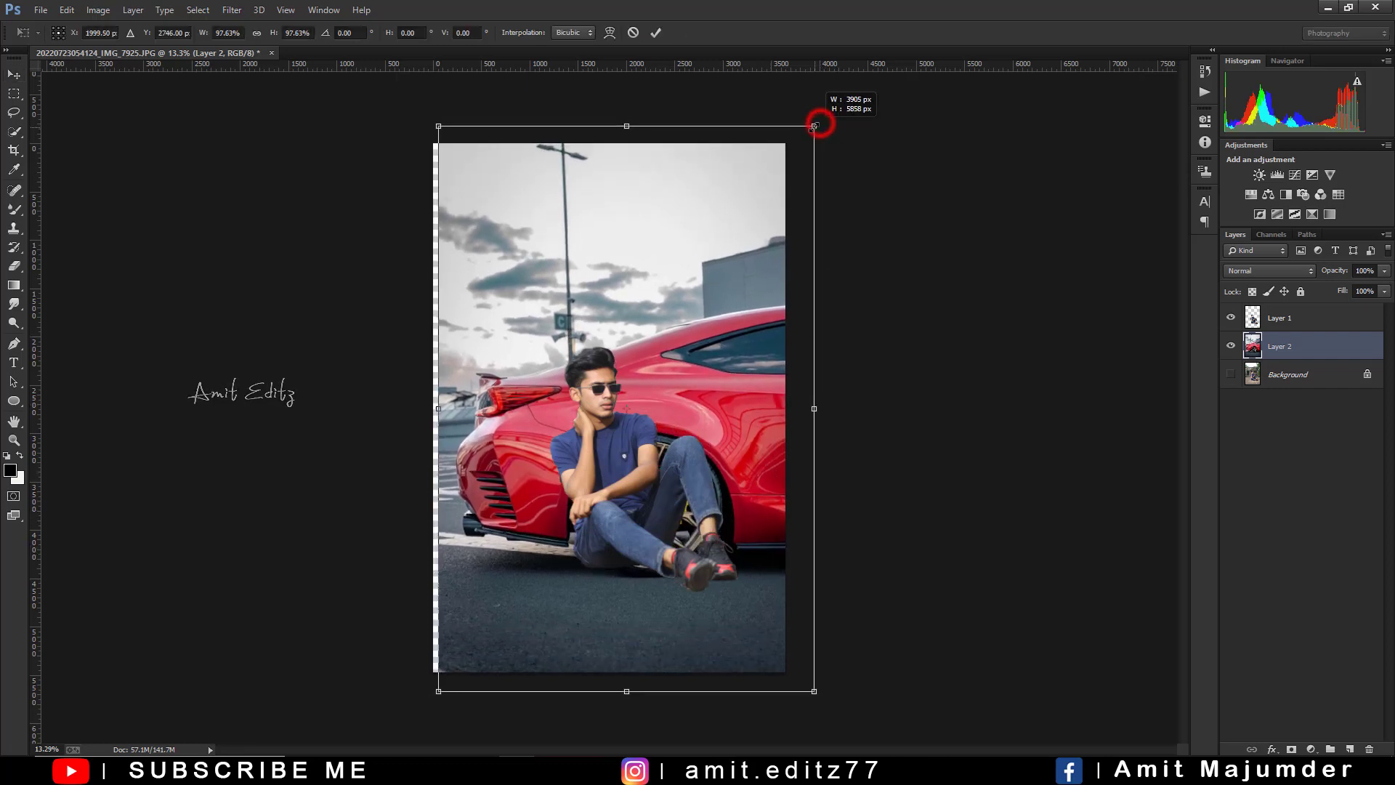
drag(819, 120, 751, 192)
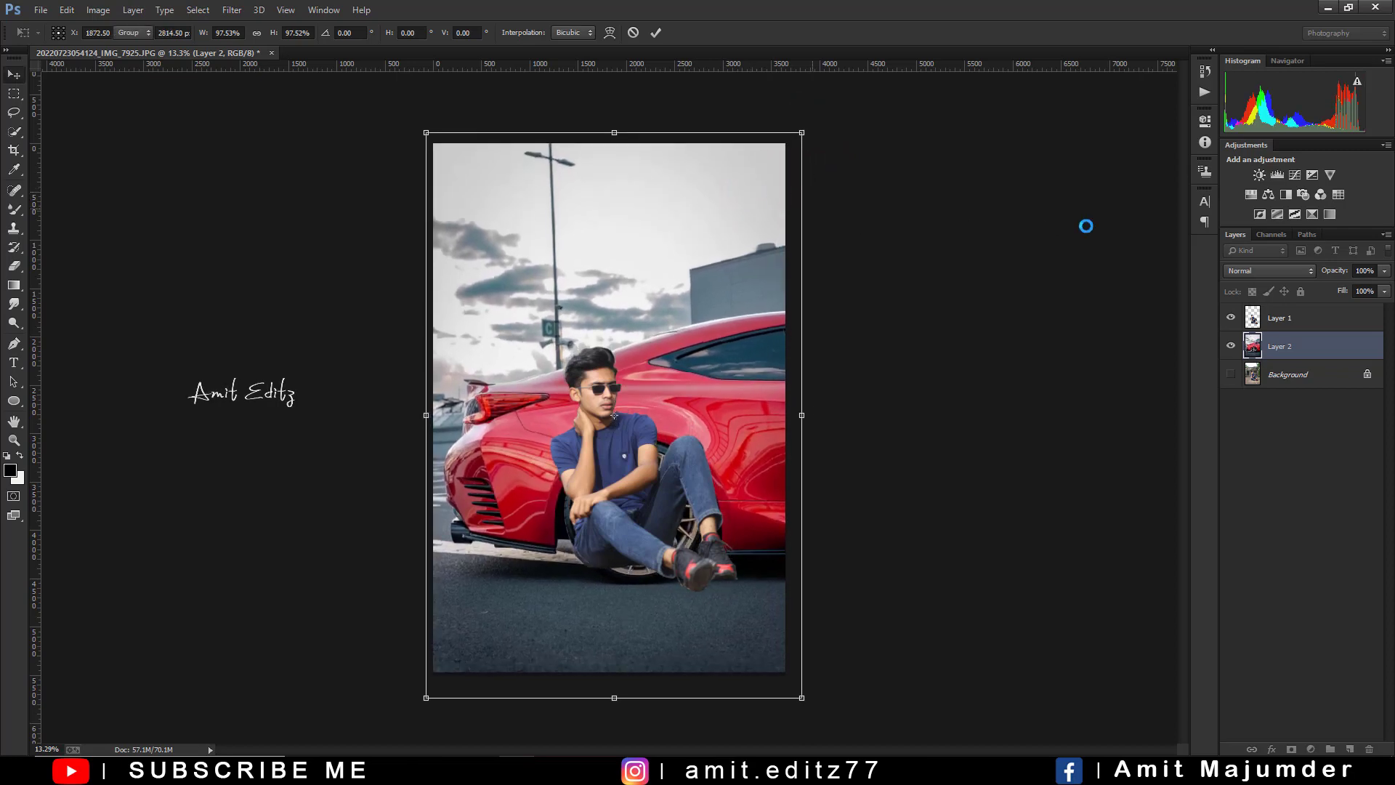
click(1277, 318)
Step: Enlarge the seated man to about 106.6% and tilt him about 5°
drag(694, 420, 674, 445)
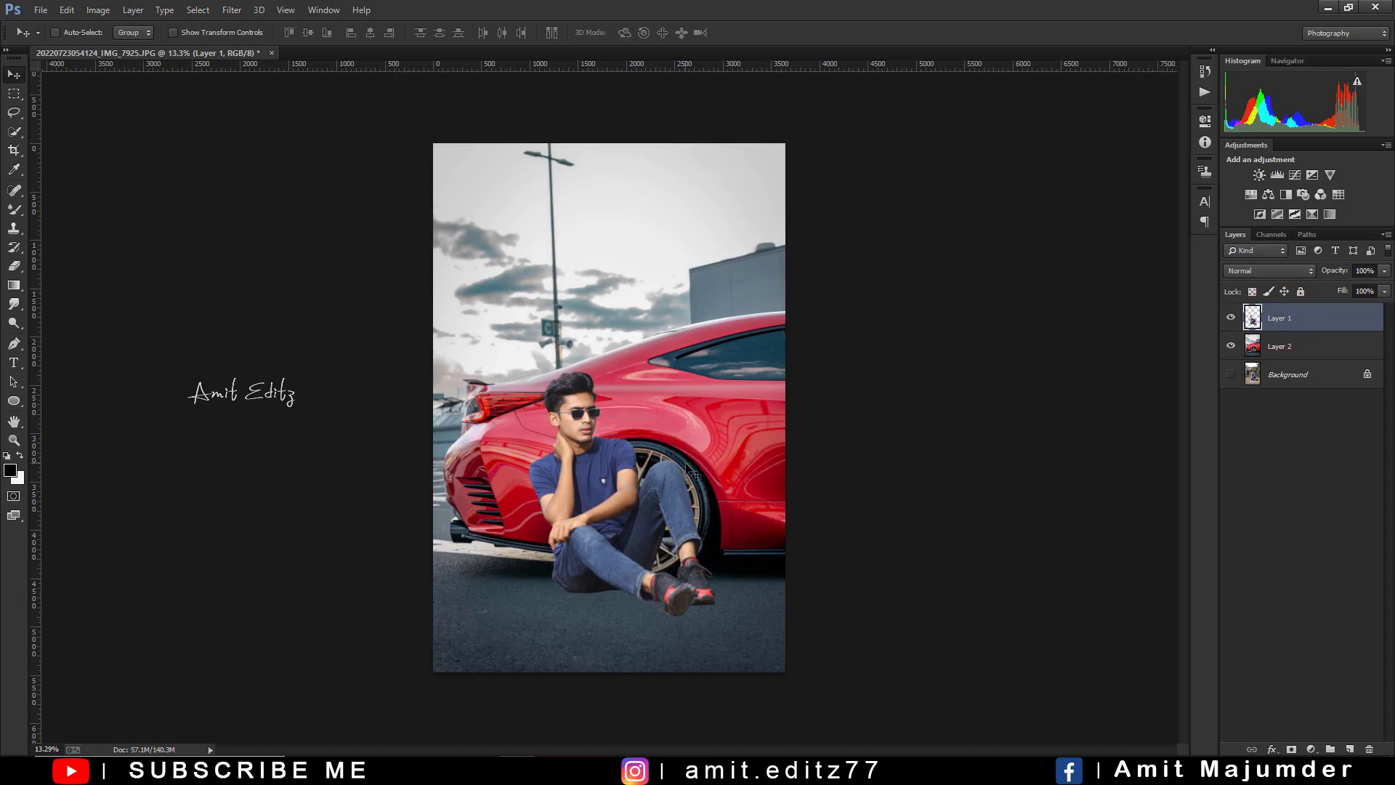
key(ctrl+t)
drag(717, 365, 729, 352)
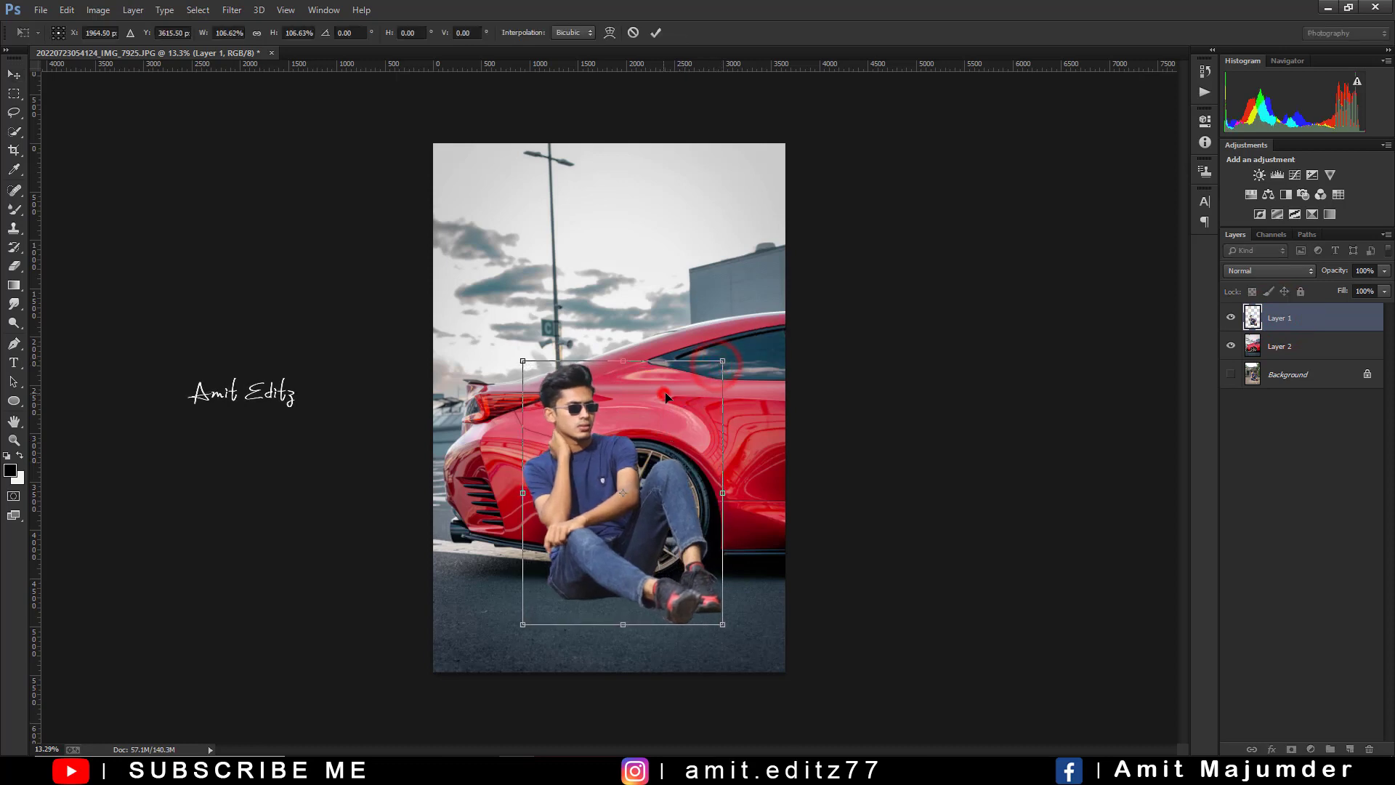
drag(663, 392, 676, 404)
drag(819, 548, 814, 563)
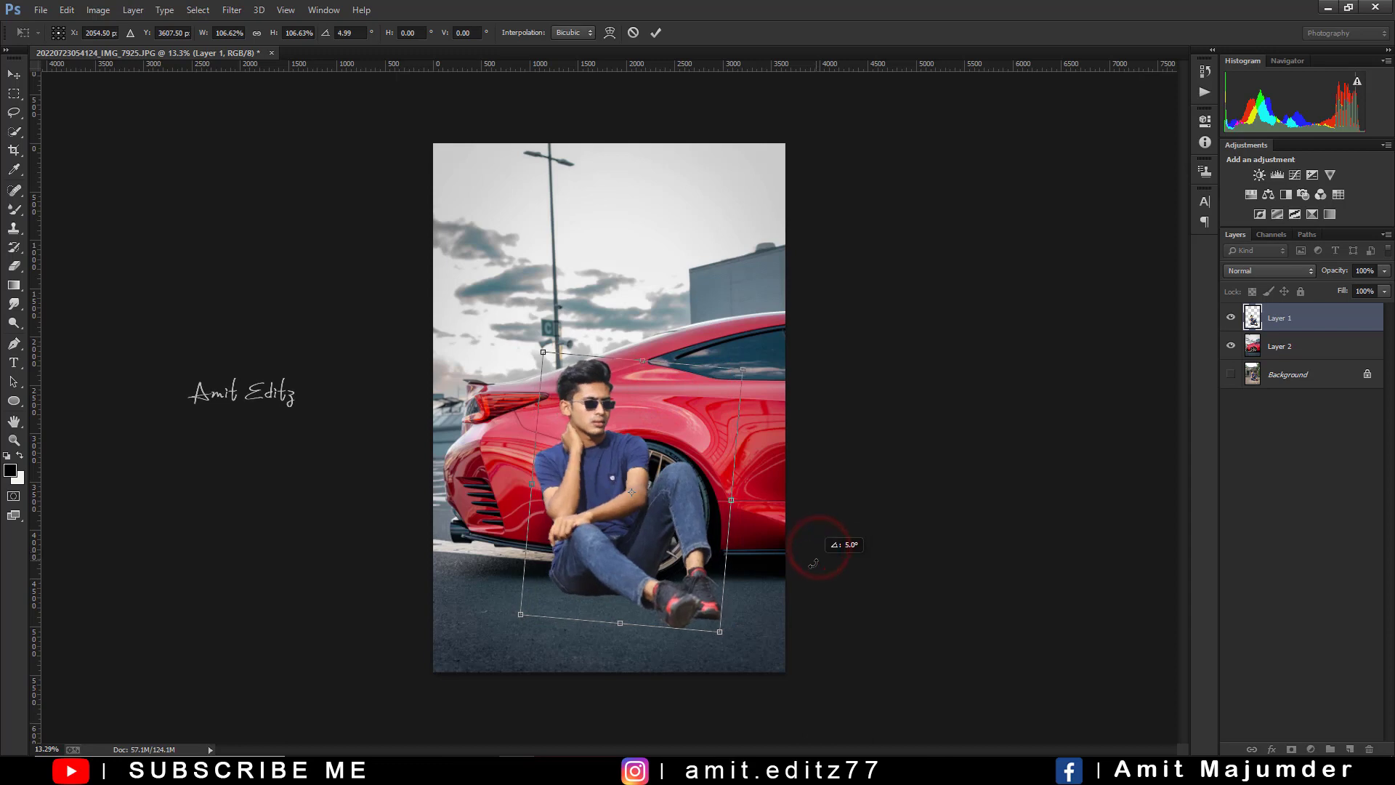
key(Return)
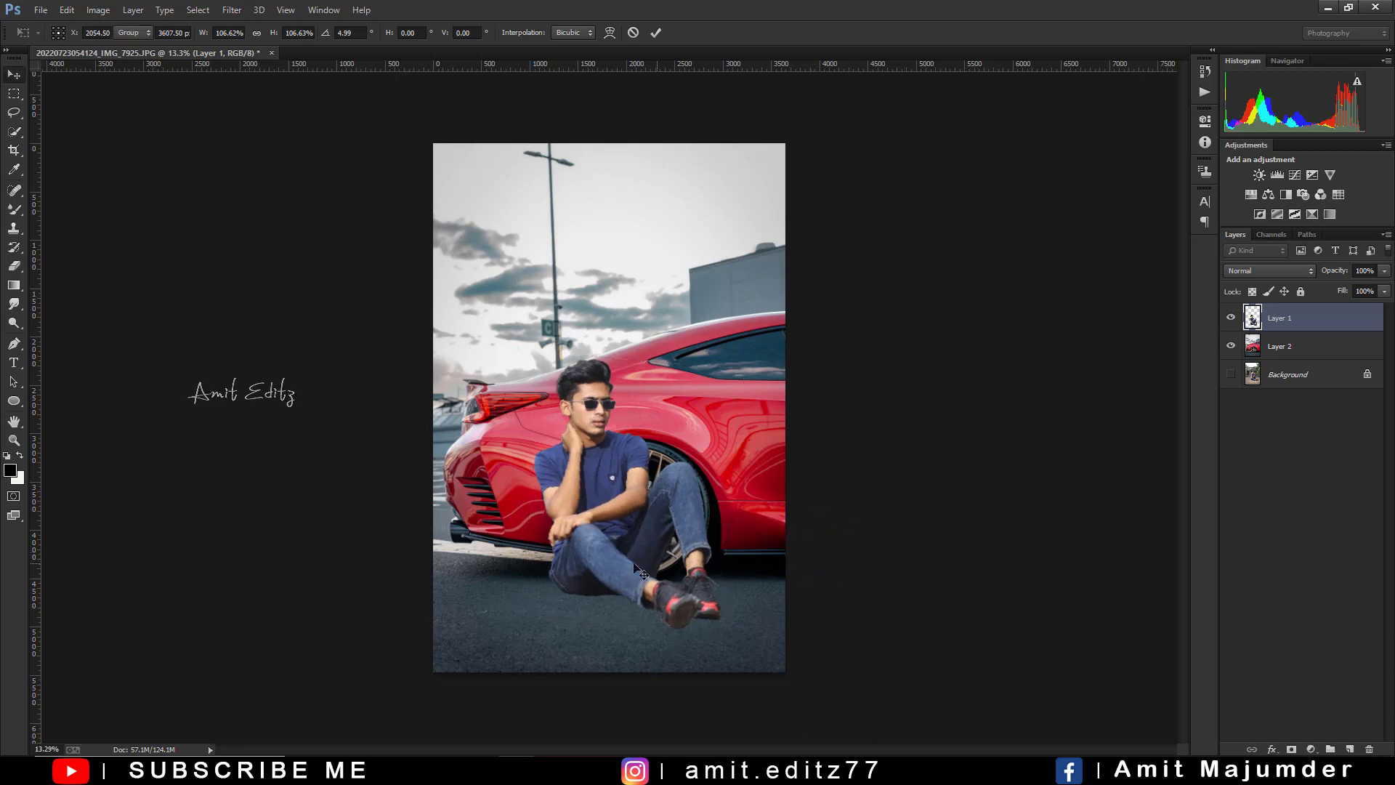
Step: Shift the man about 120 px right so he sits before the car's rear wheel
drag(614, 544, 596, 552)
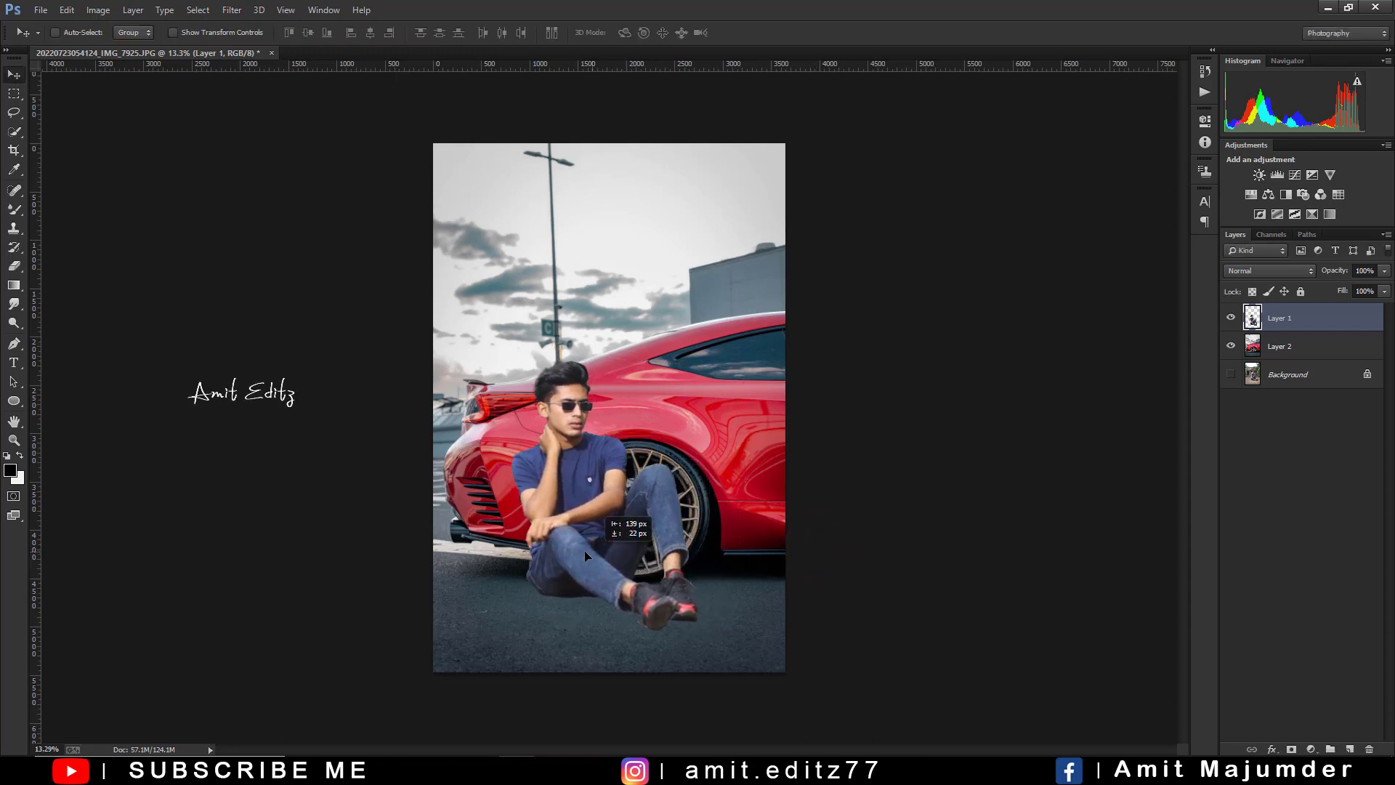
scroll(596, 552, down, 3)
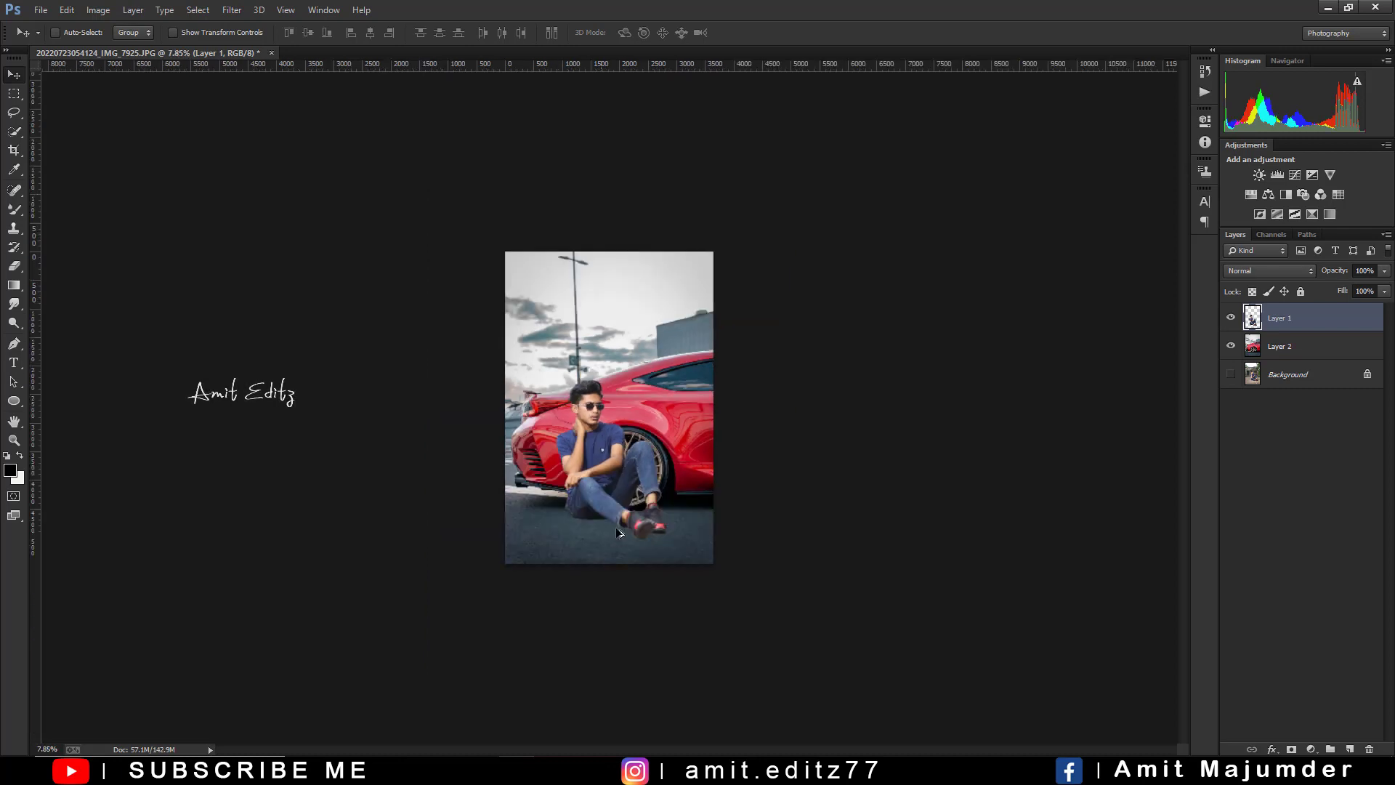
scroll(637, 512, up, 3)
drag(617, 508, 654, 505)
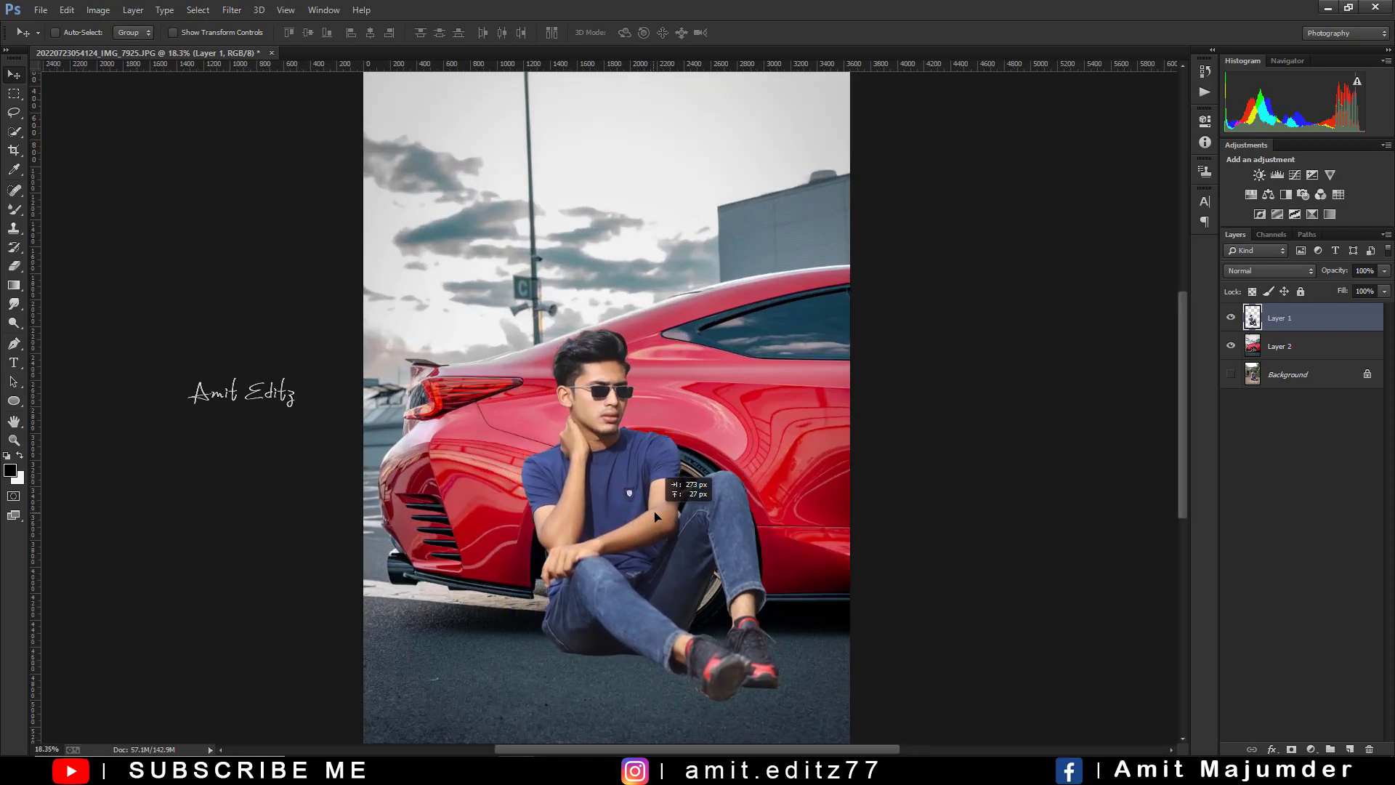
scroll(654, 505, down, 2)
scroll(657, 508, down, 1)
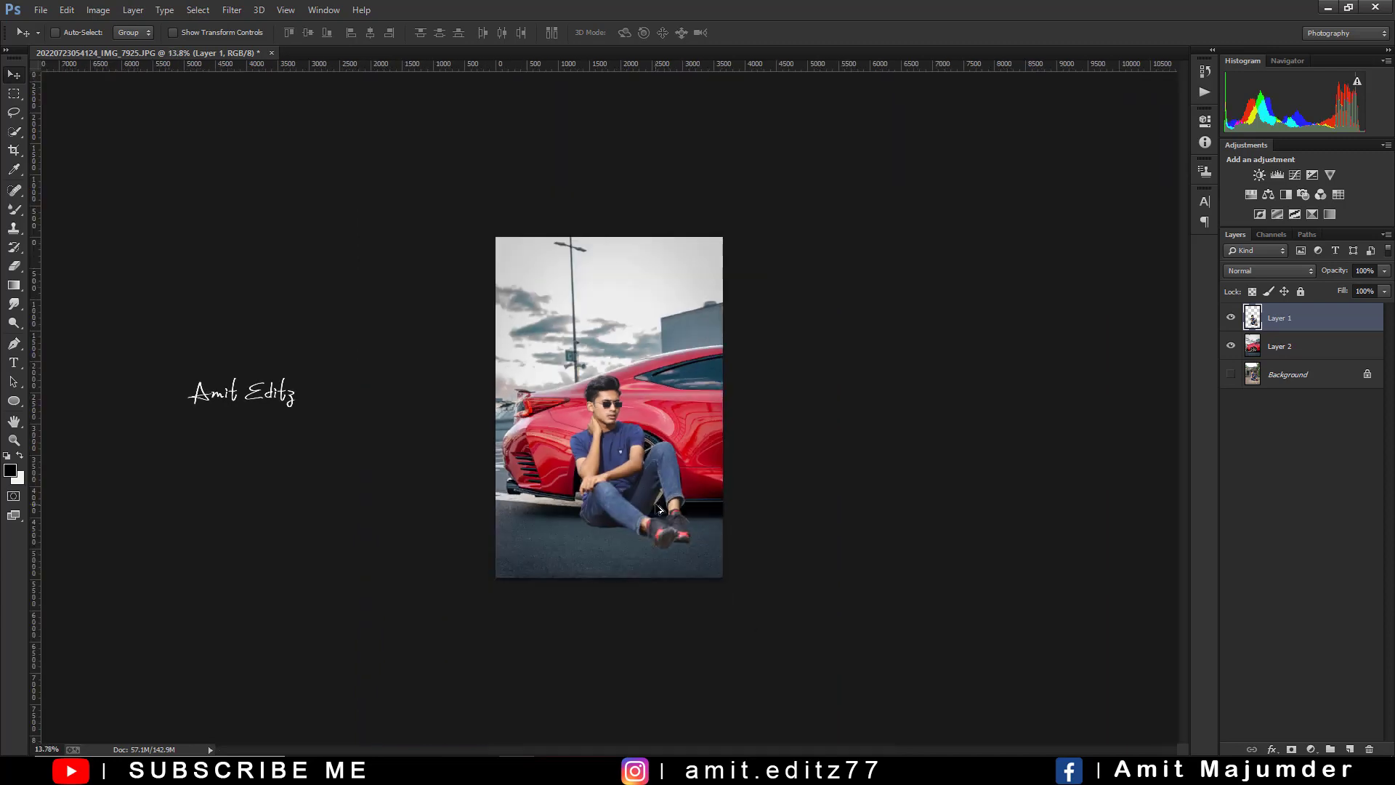
scroll(658, 507, up, 3)
scroll(656, 505, down, 2)
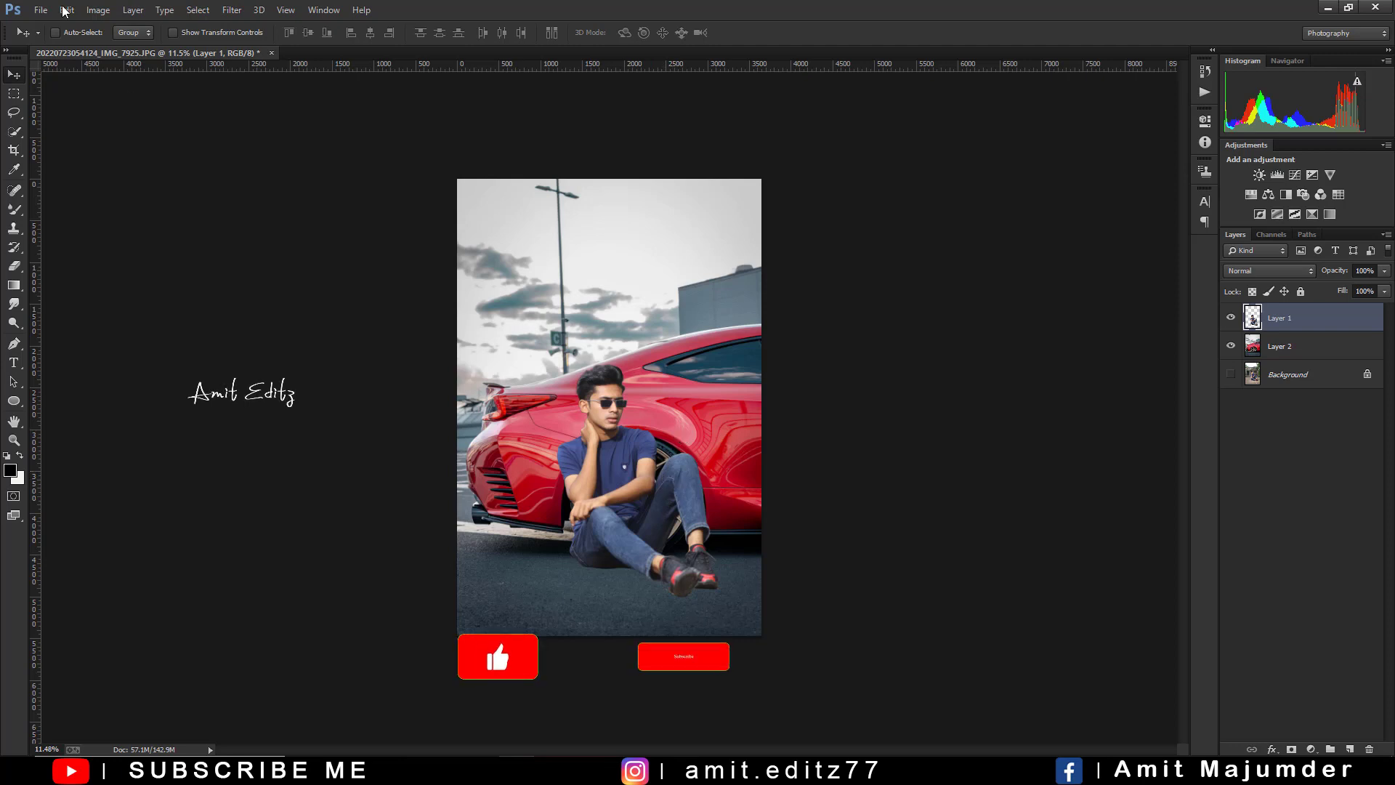
Step: Open three extra photos, add them as hidden Layers 4–6, and reselect Layer 1
click(33, 10)
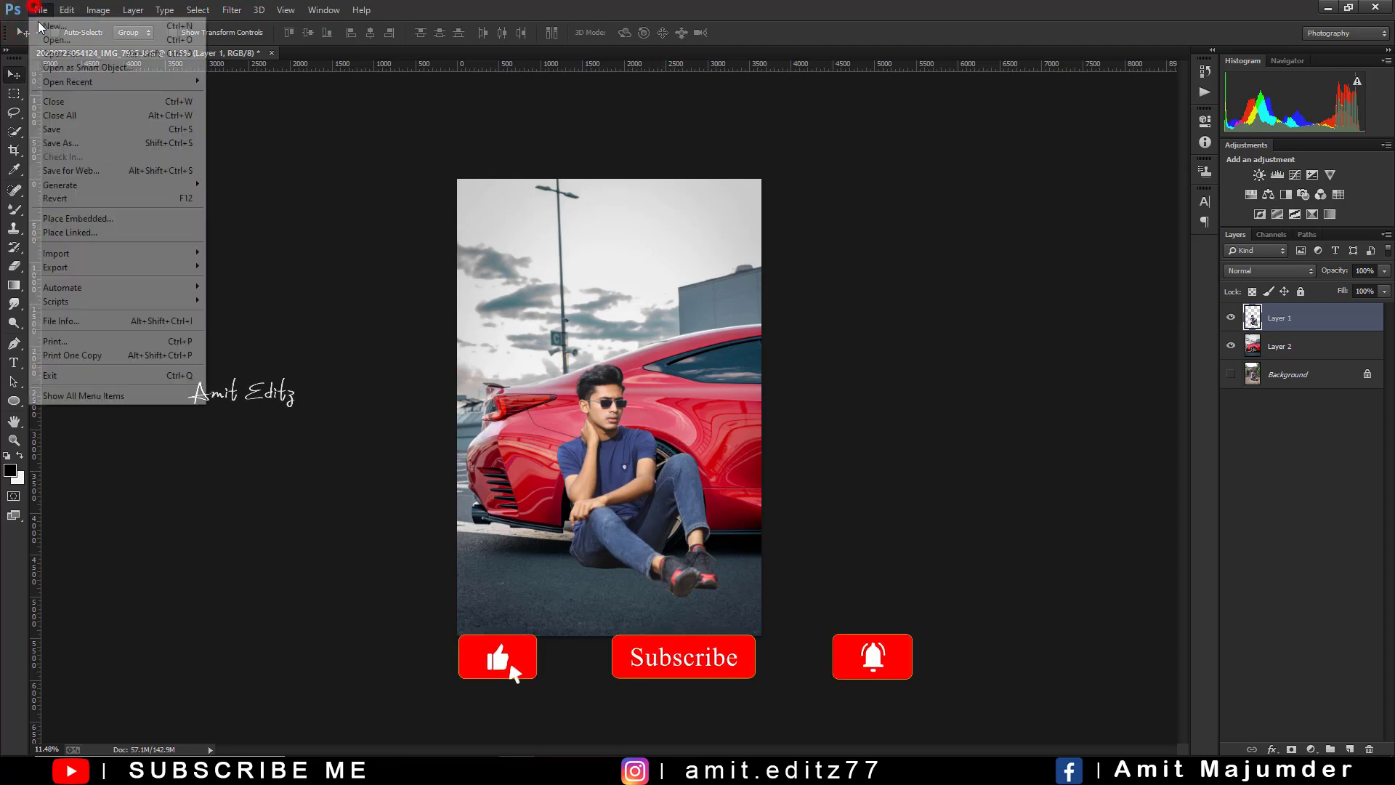
click(45, 36)
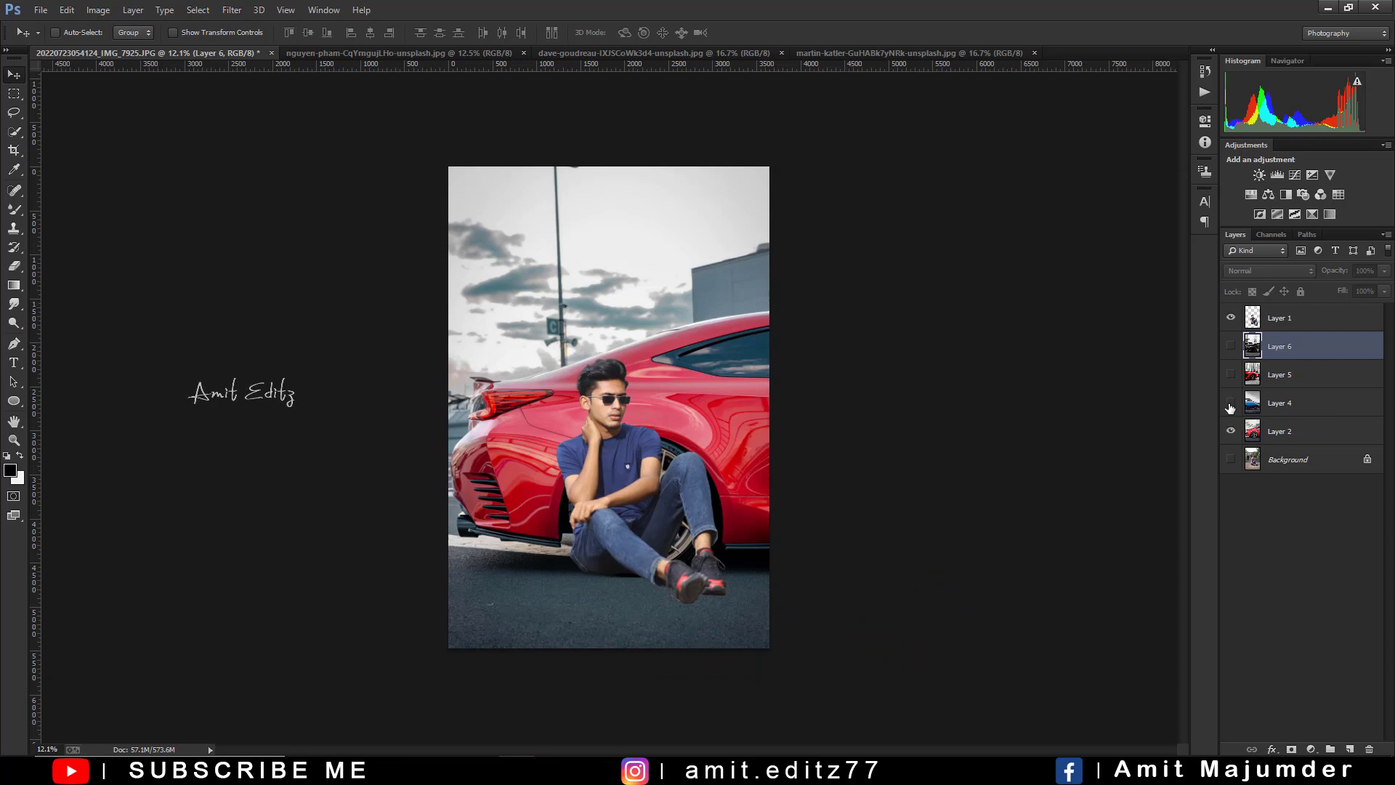
click(1299, 317)
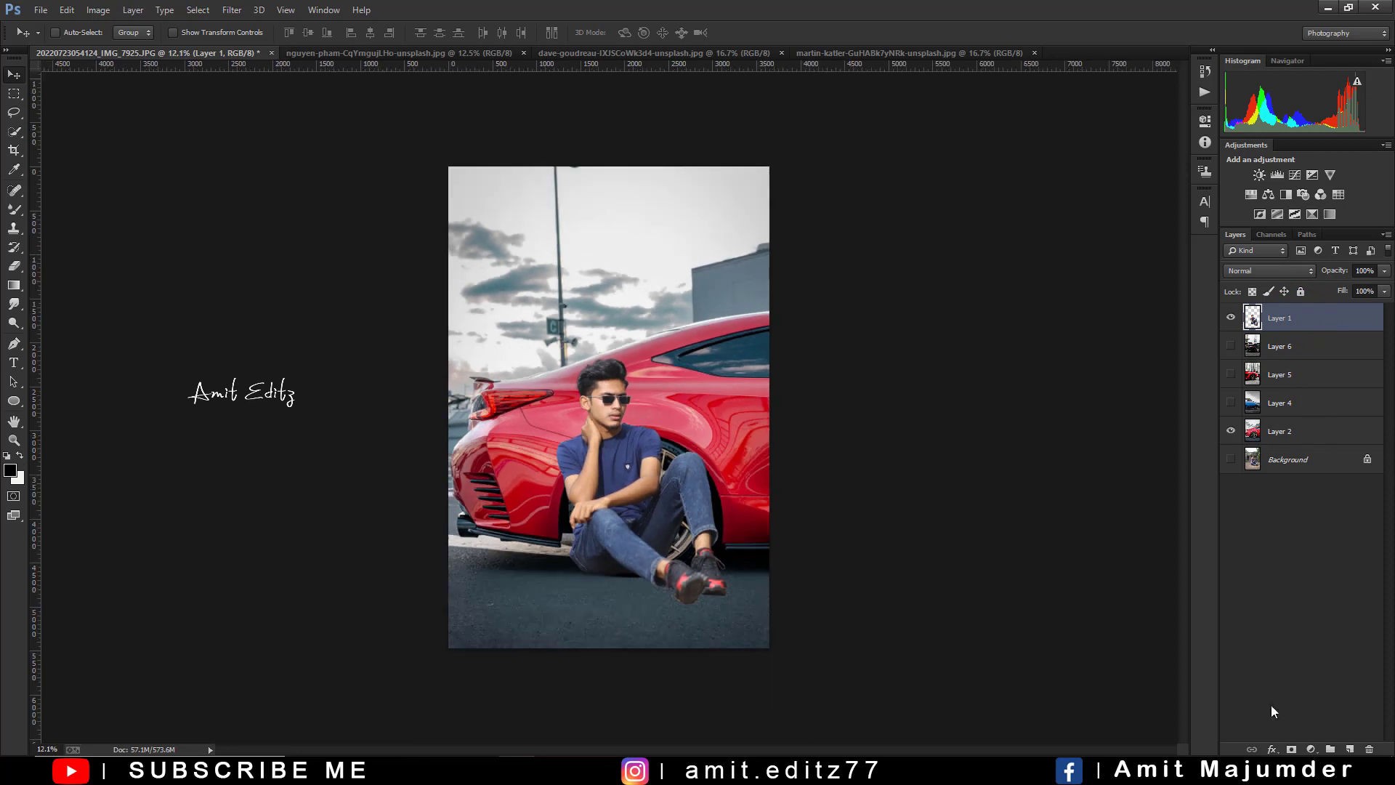
Step: Add a black Color Fill 1 layer with an inverted mask below Layer 1
click(1305, 748)
click(1273, 433)
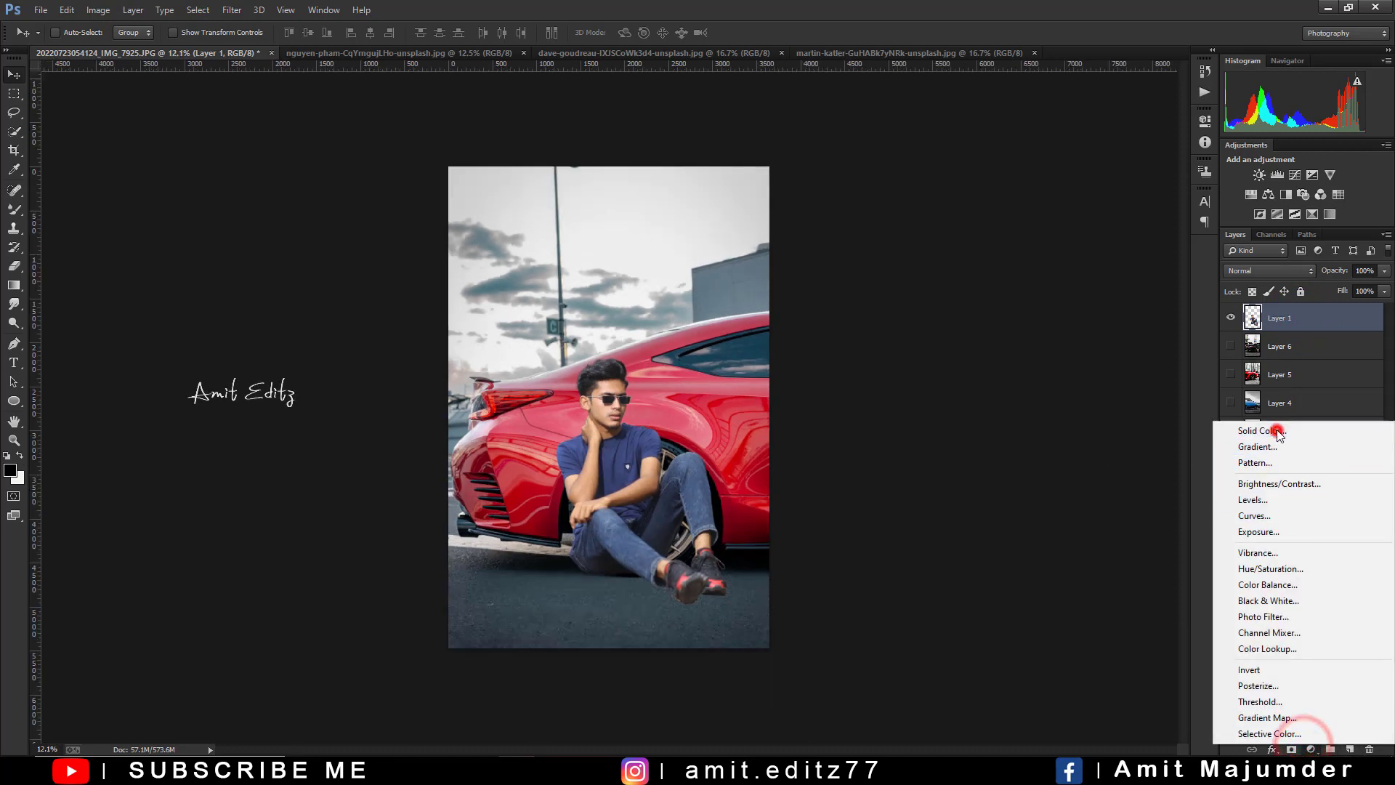
click(1304, 311)
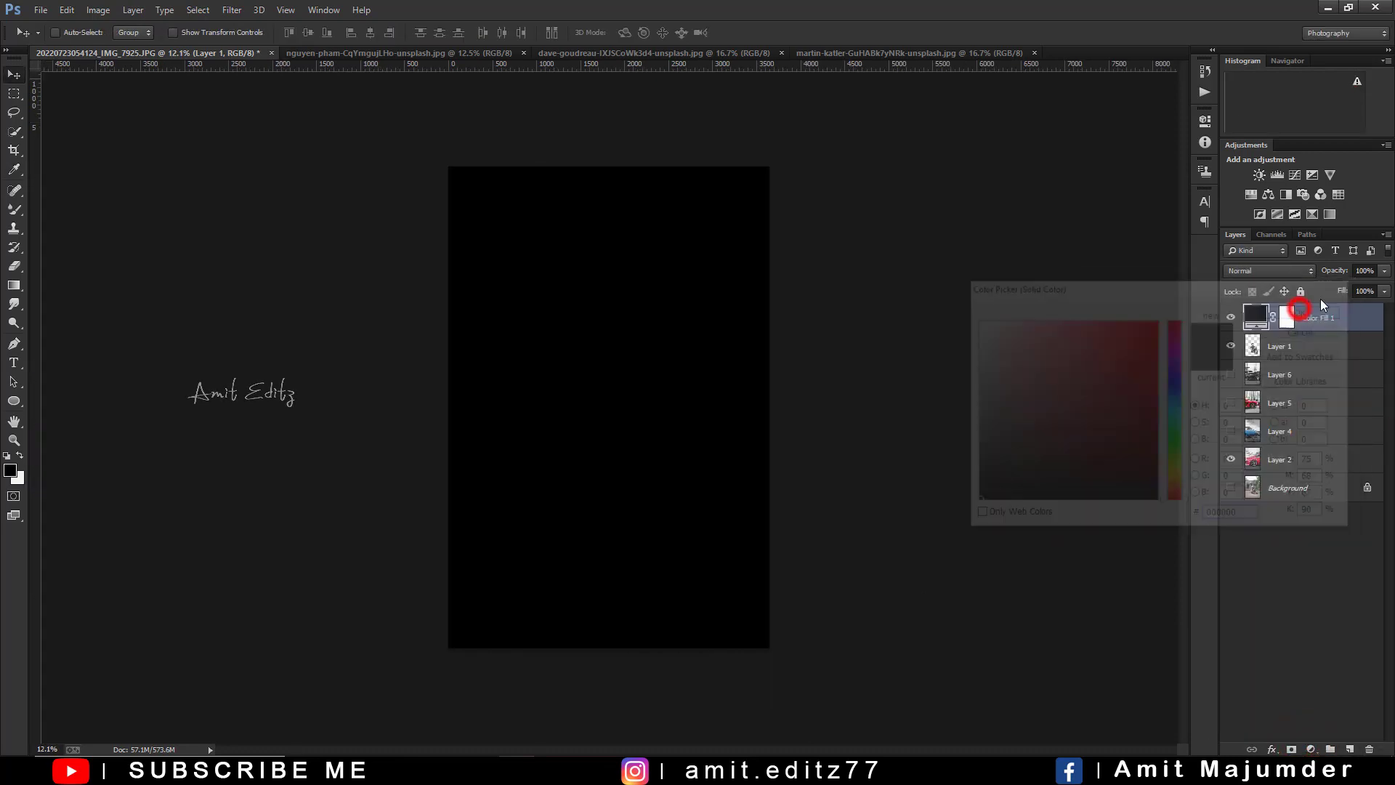
key(ctrl+i)
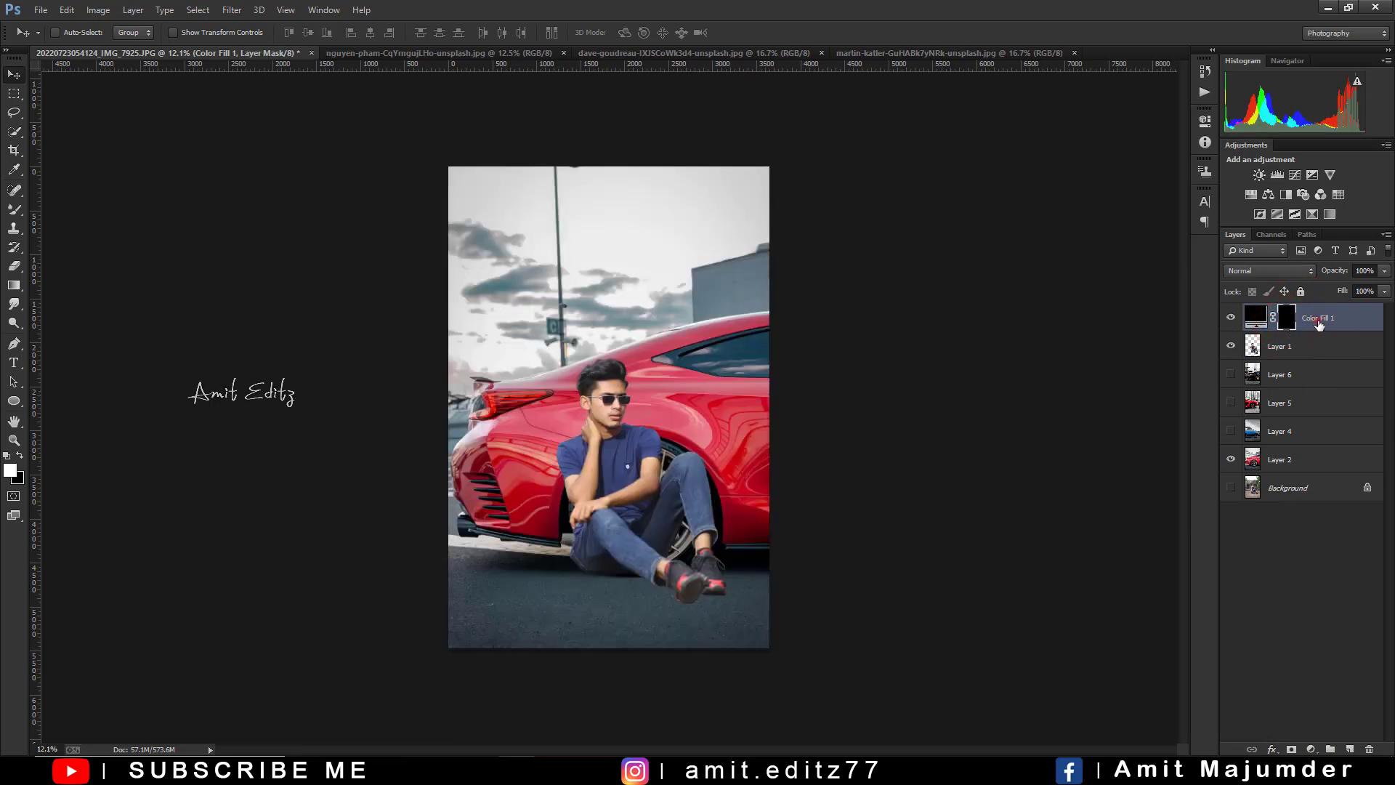
drag(1317, 320, 1317, 357)
Step: Set up a soft white 17% opacity brush on the Color Fill 1 mask
click(22, 208)
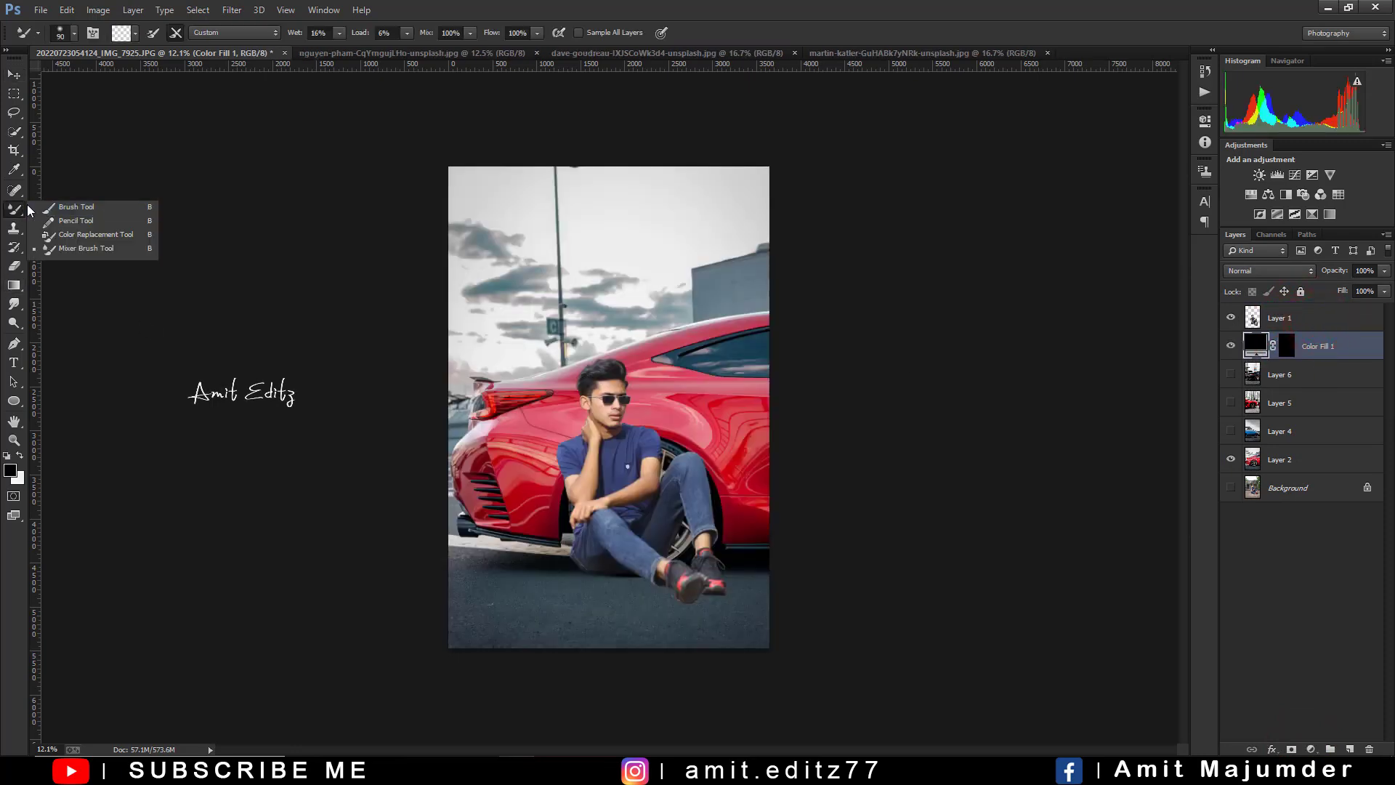
click(75, 209)
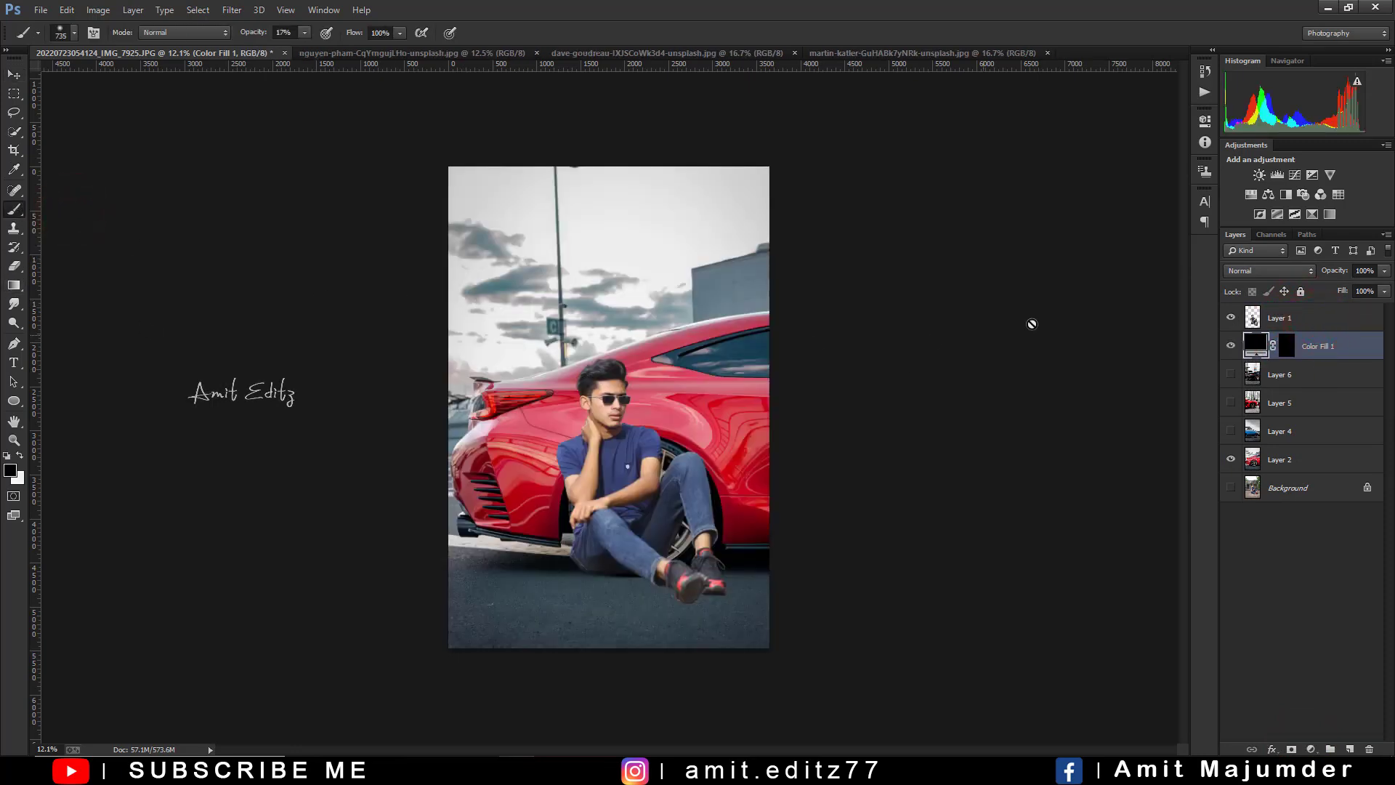
click(1286, 346)
key(x)
right_click(607, 392)
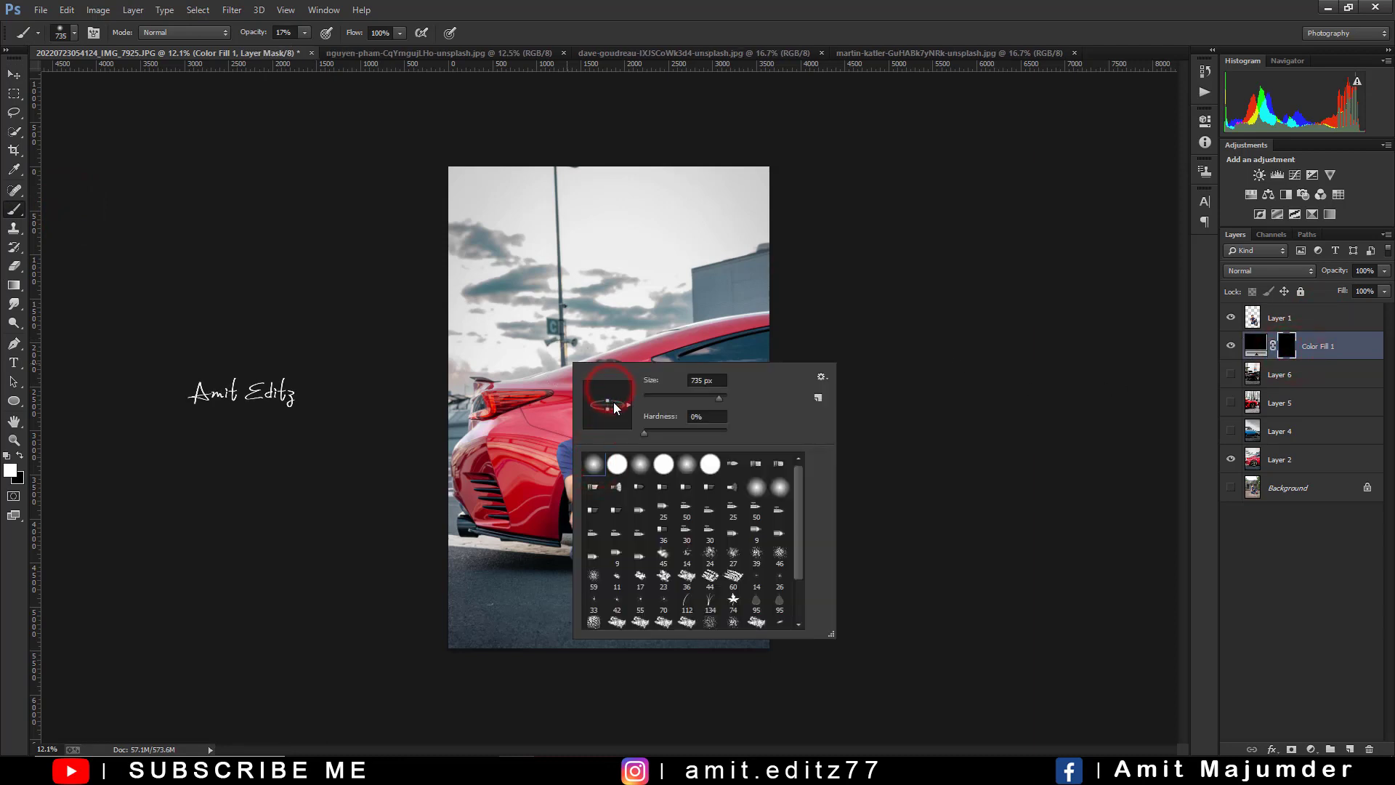
click(445, 436)
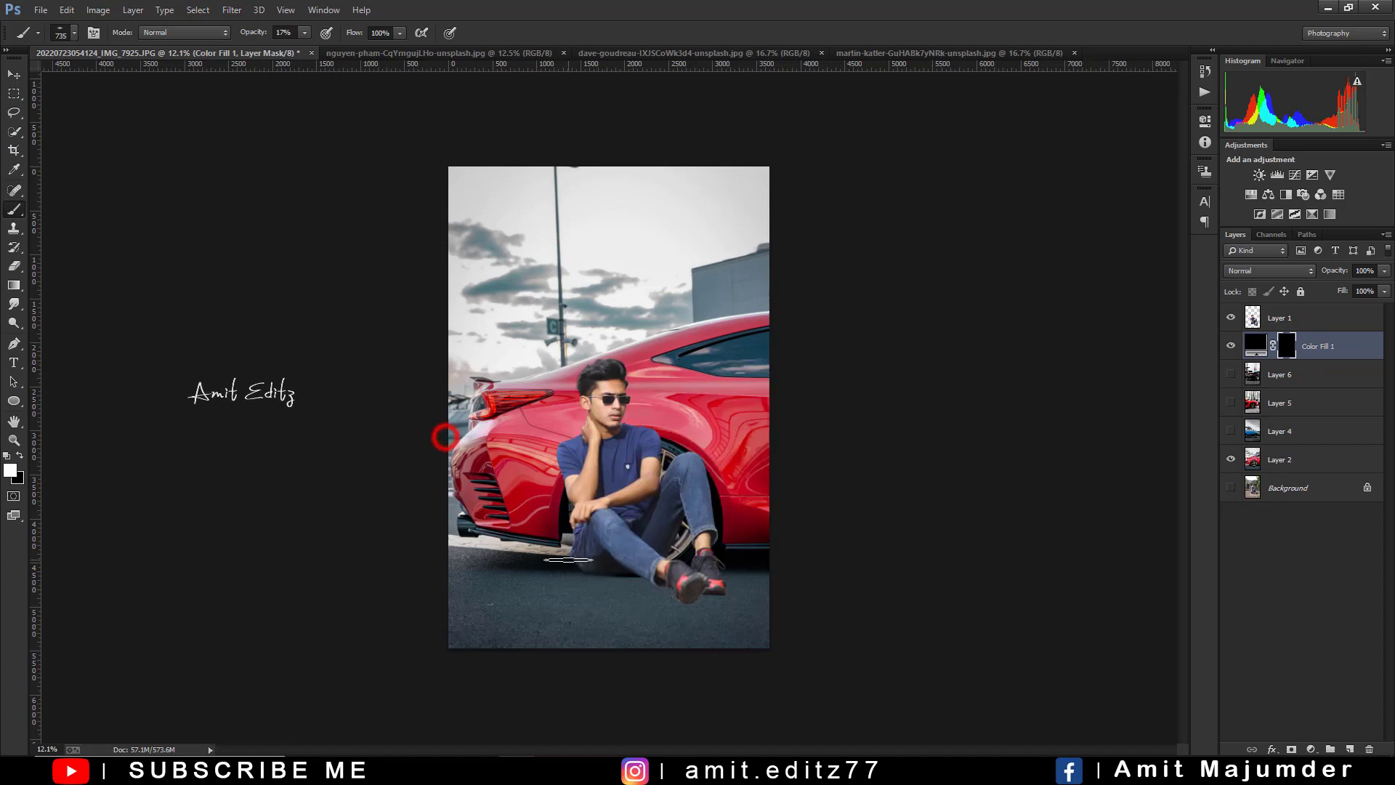
scroll(616, 556, up, 5)
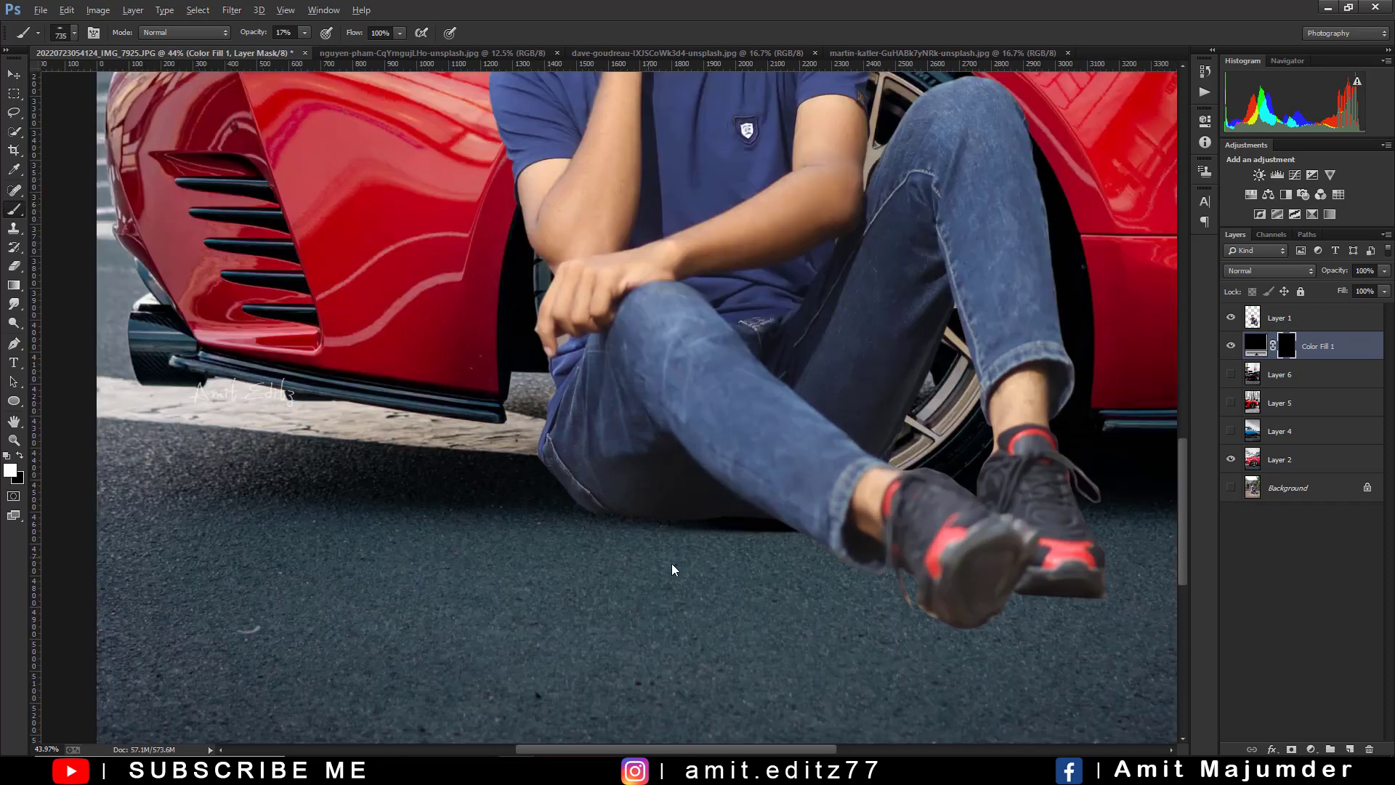
key(bracketright)
key(bracketright)
key(bracketright)
Step: Nudge the seated man on Layer 1 slightly into place against the car
click(1284, 320)
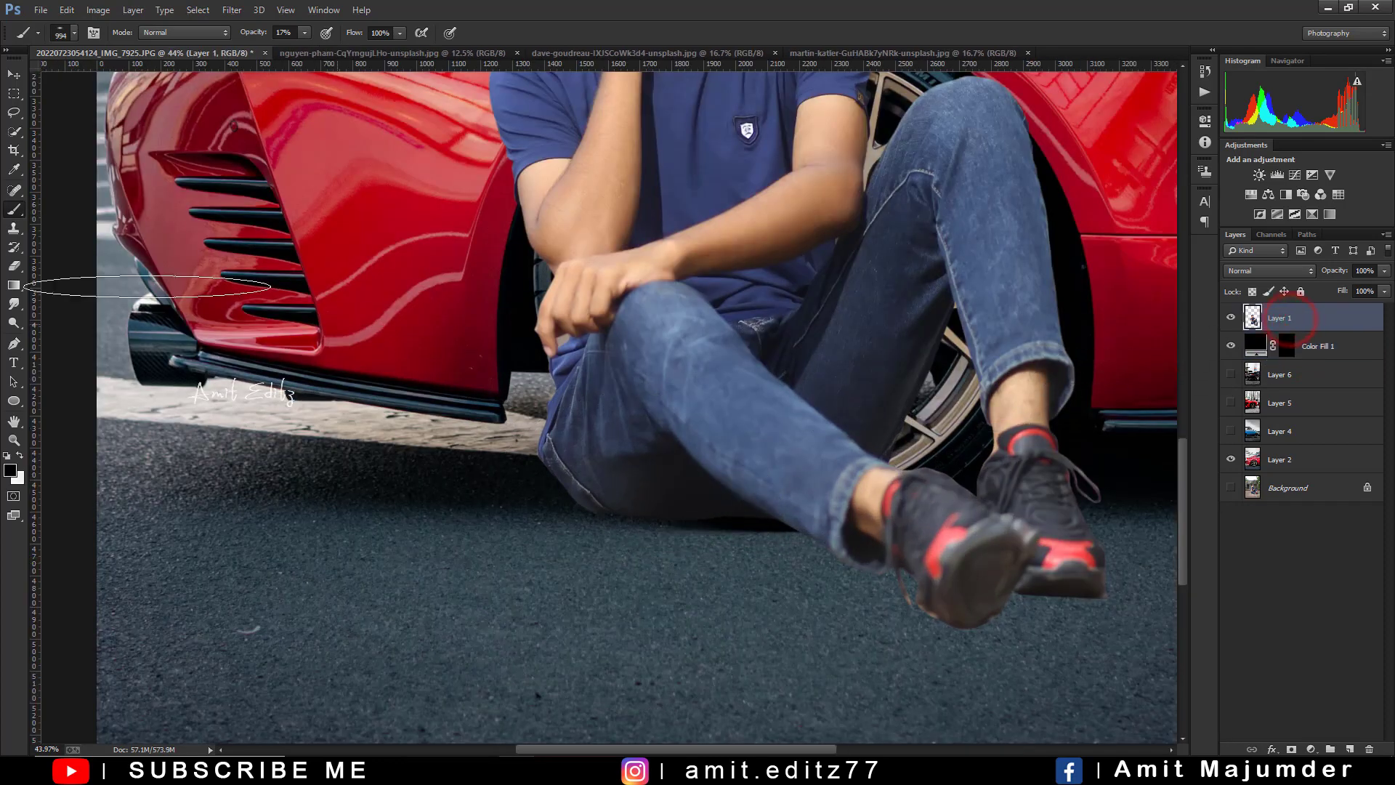
click(15, 74)
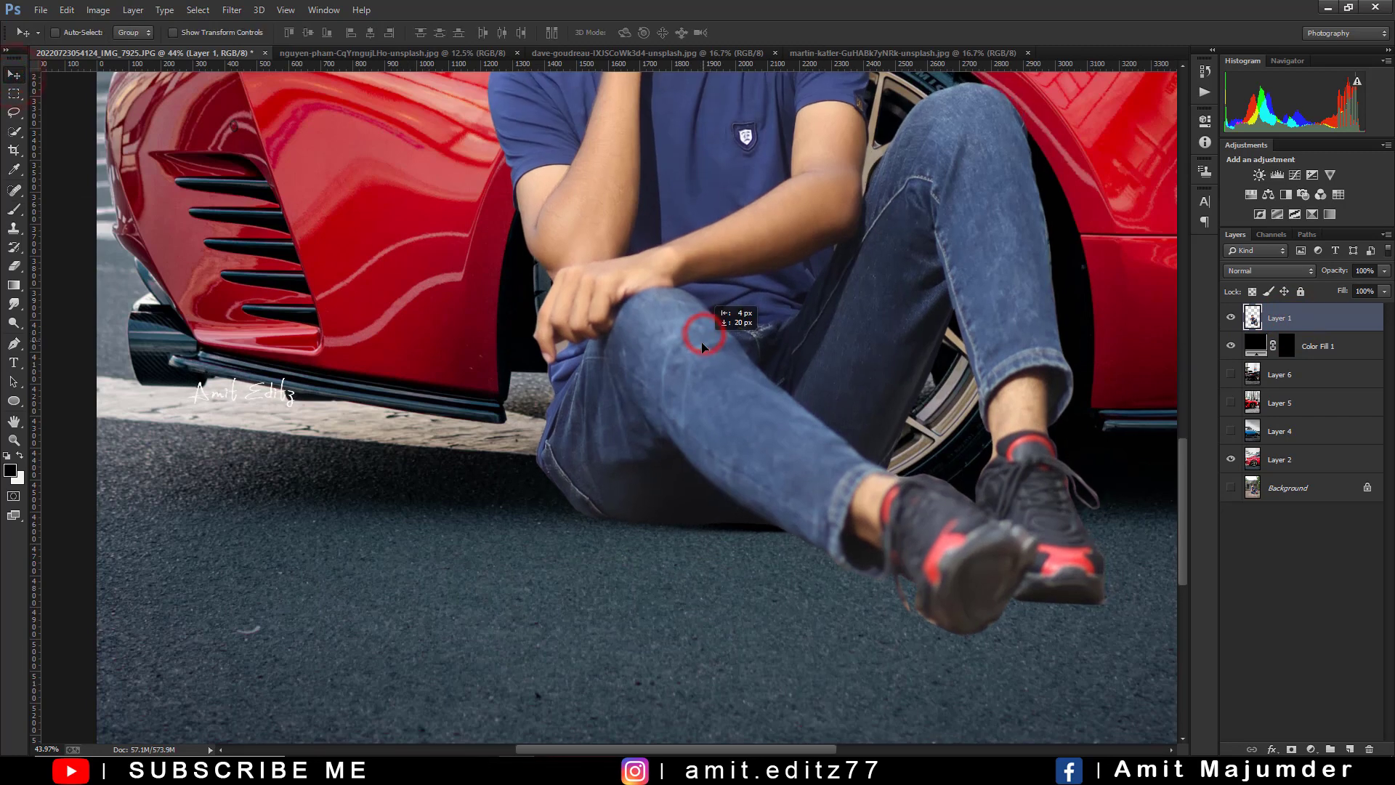
drag(705, 338, 701, 348)
scroll(701, 349, down, 3)
scroll(700, 349, down, 2)
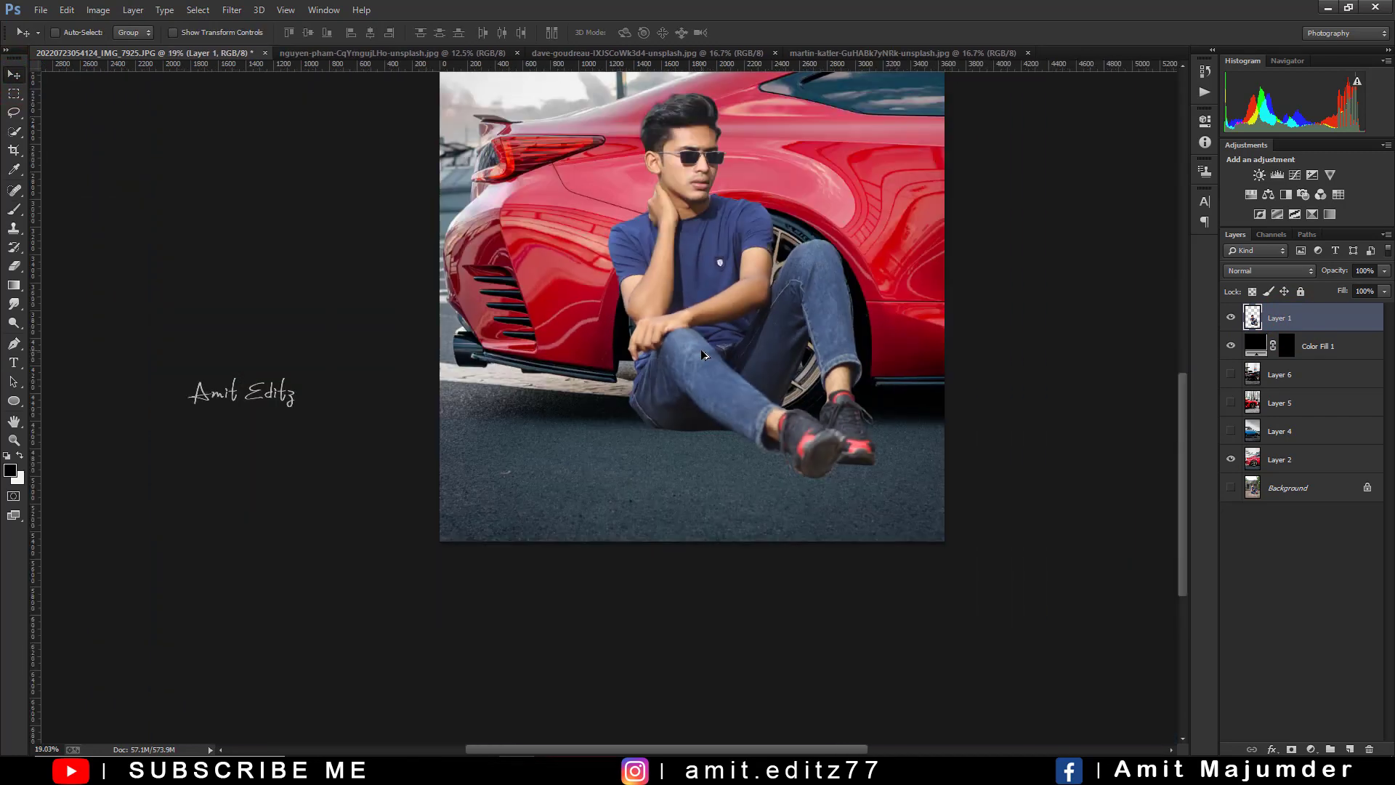
scroll(734, 377, up, 2)
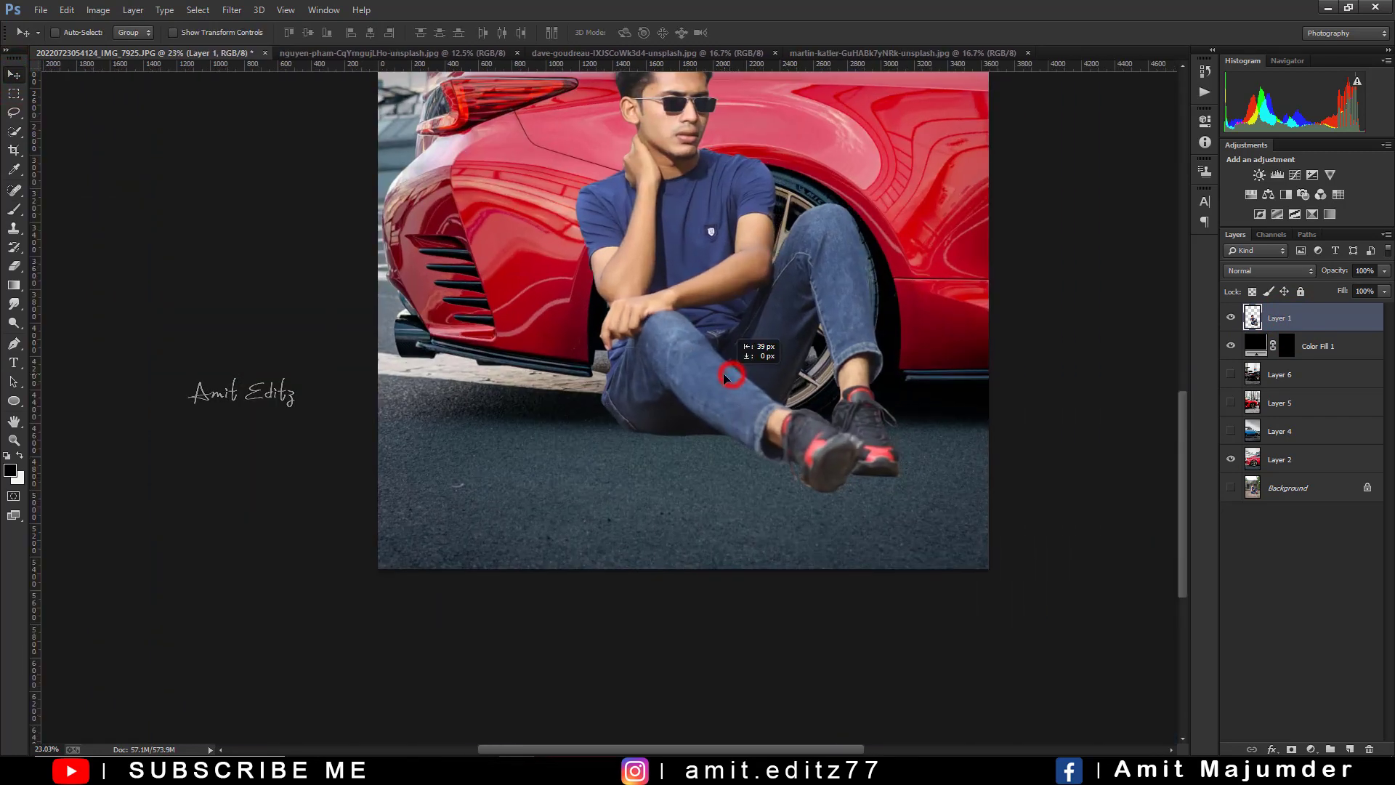
drag(732, 375, 718, 373)
Step: Target the Color Fill 1 mask again for further painting
scroll(718, 373, down, 3)
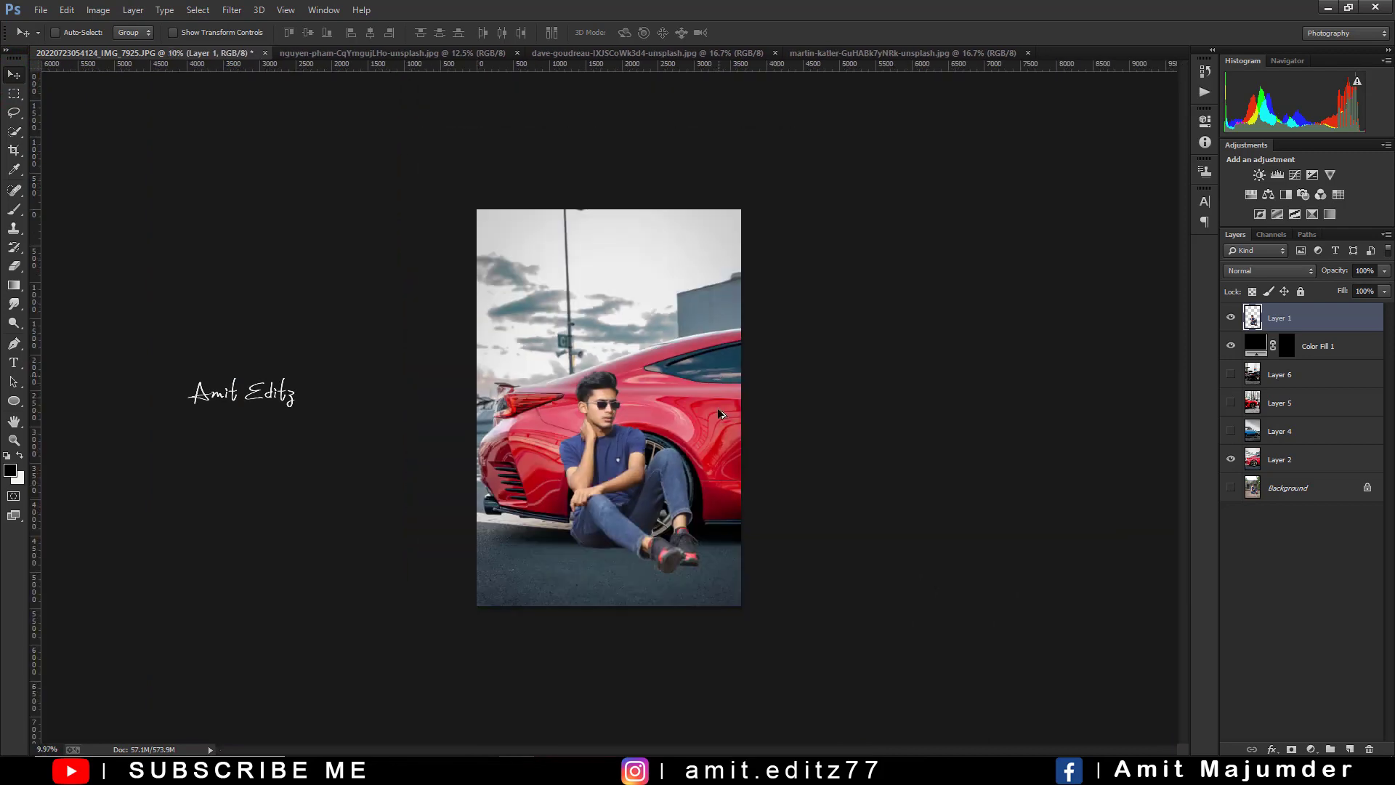
scroll(670, 518, up, 2)
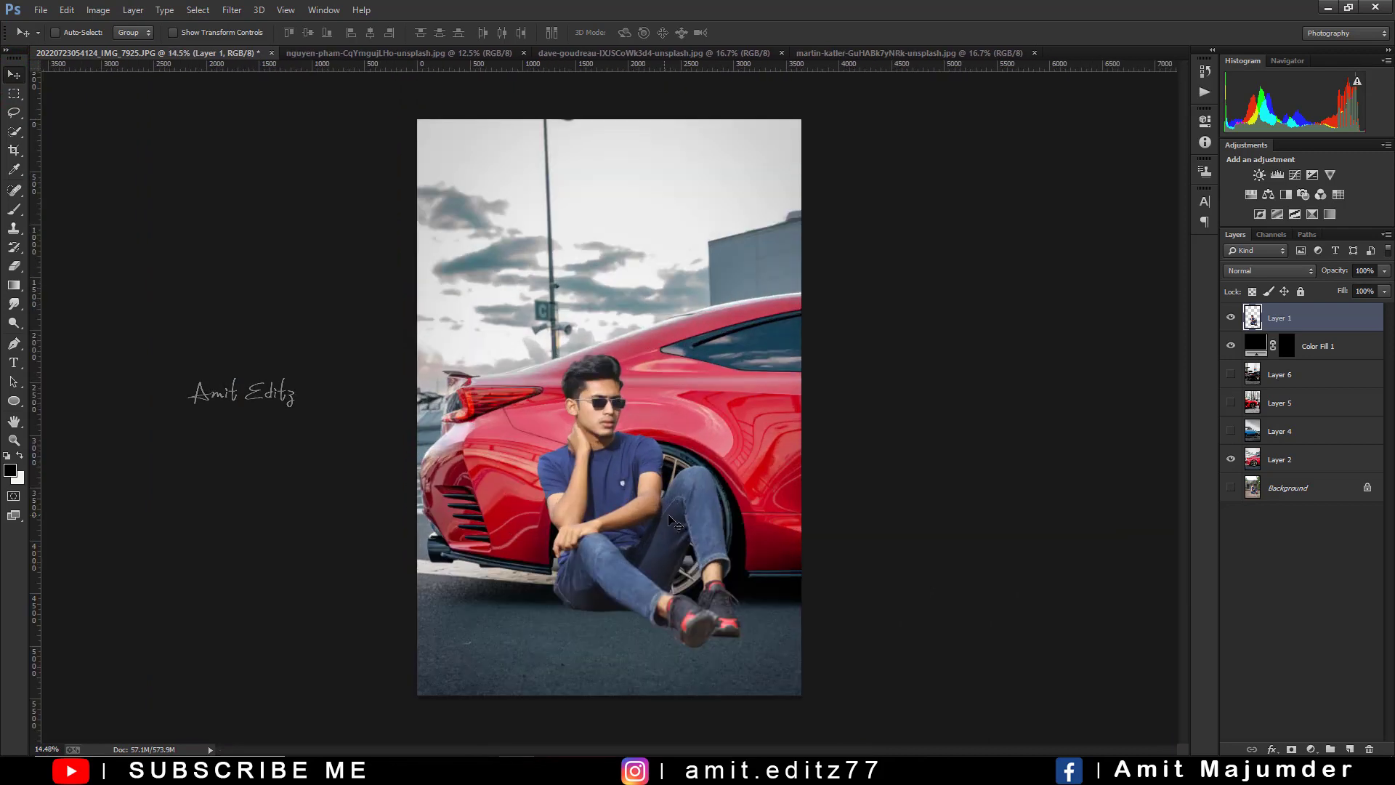
click(1283, 354)
scroll(625, 456, up, 3)
Step: Paint soft shadow on the road beneath the man's leg with the brush
click(12, 212)
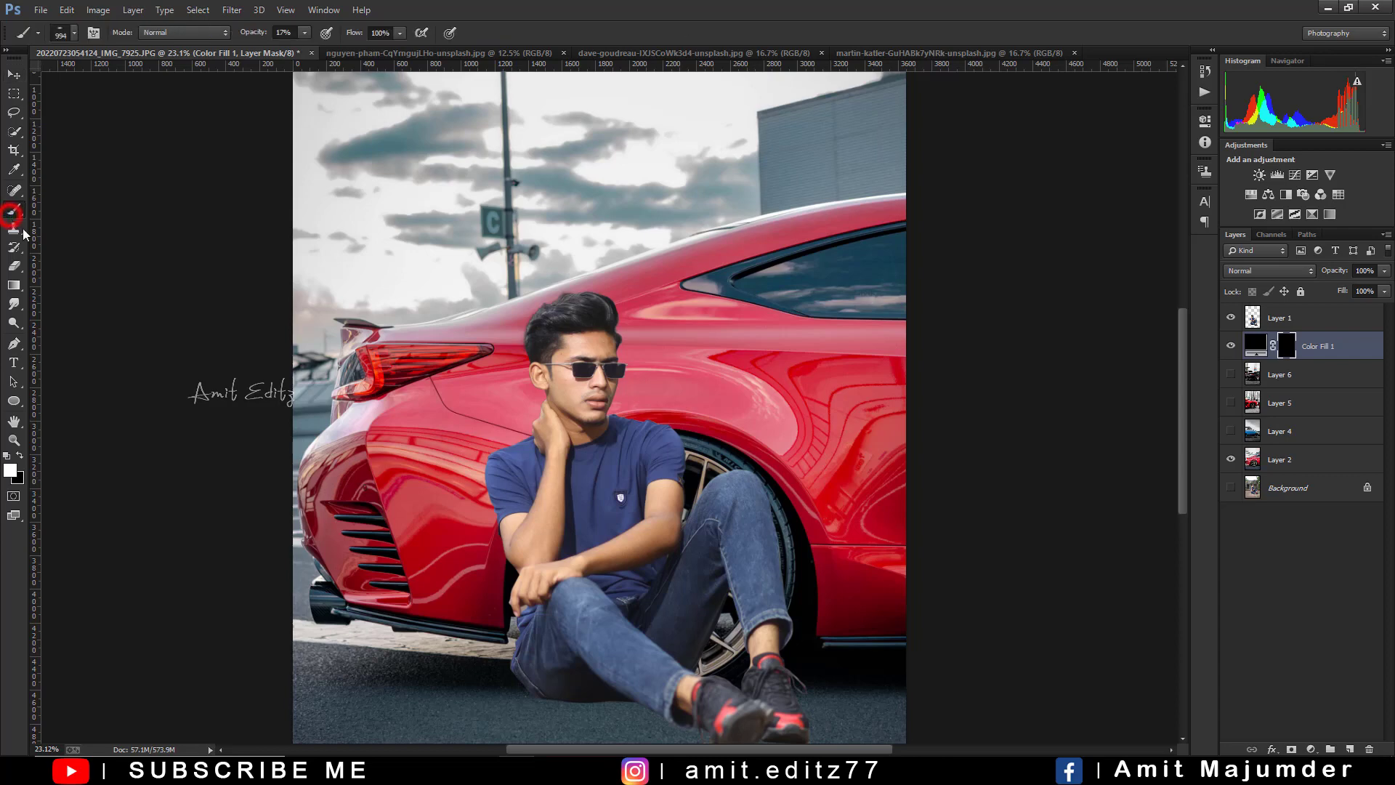
scroll(933, 470, up, 2)
scroll(633, 538, down, 5)
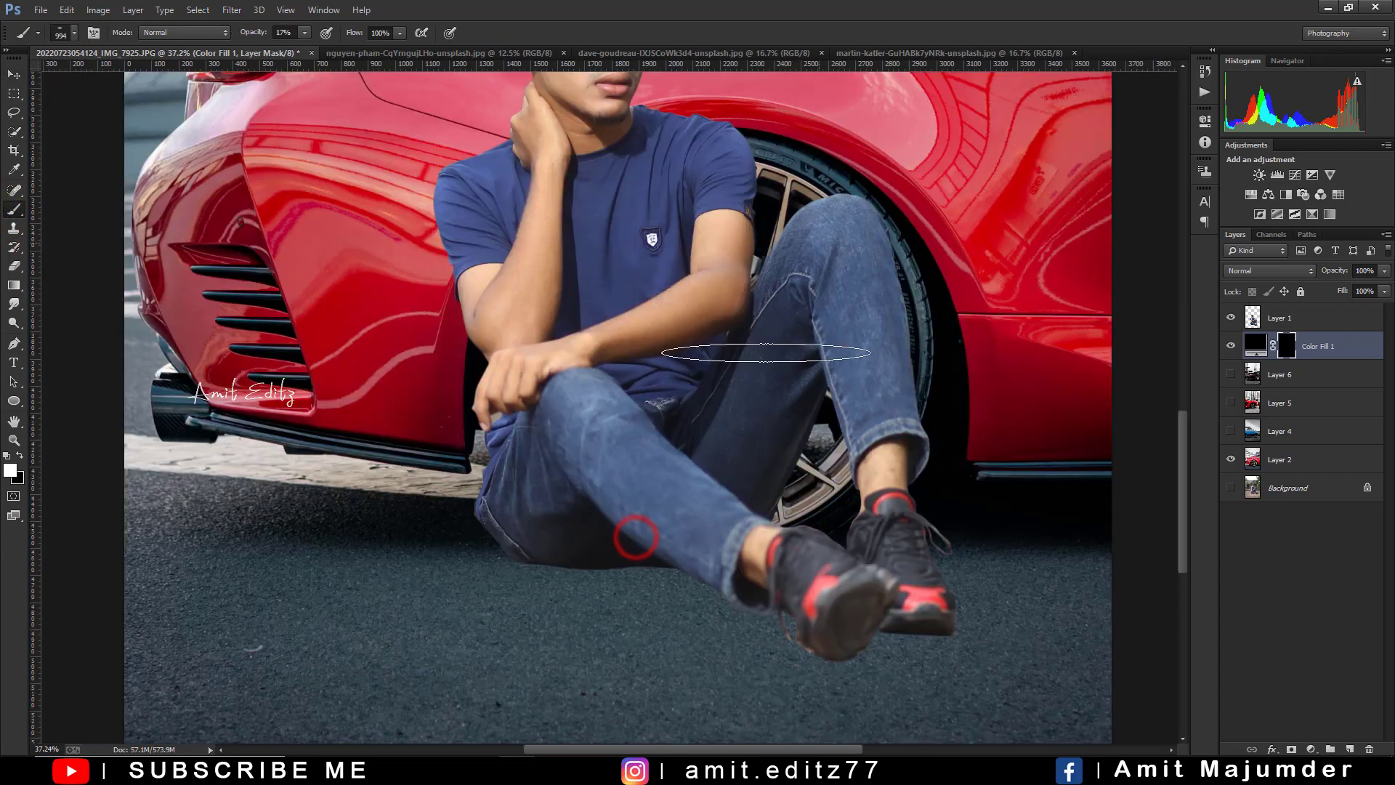
click(625, 565)
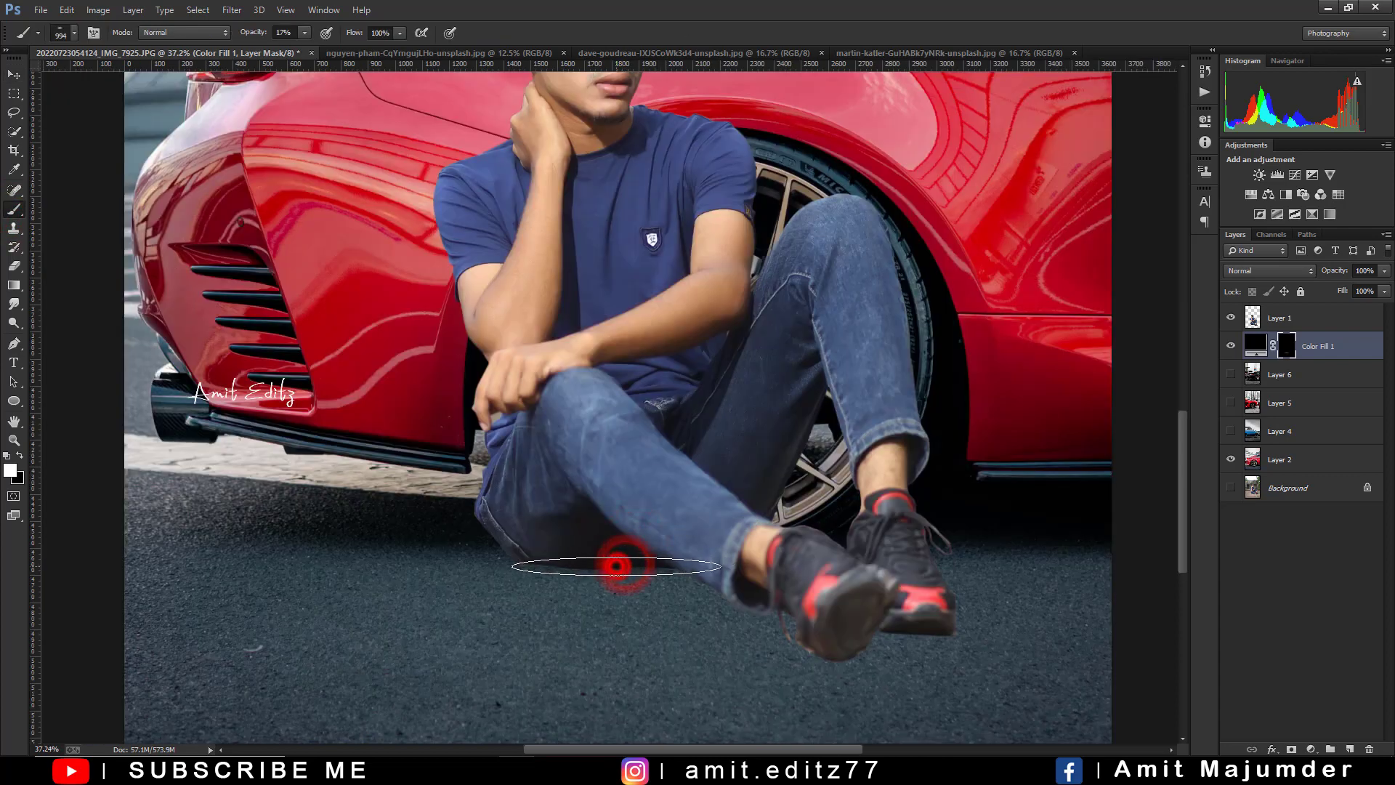
click(613, 564)
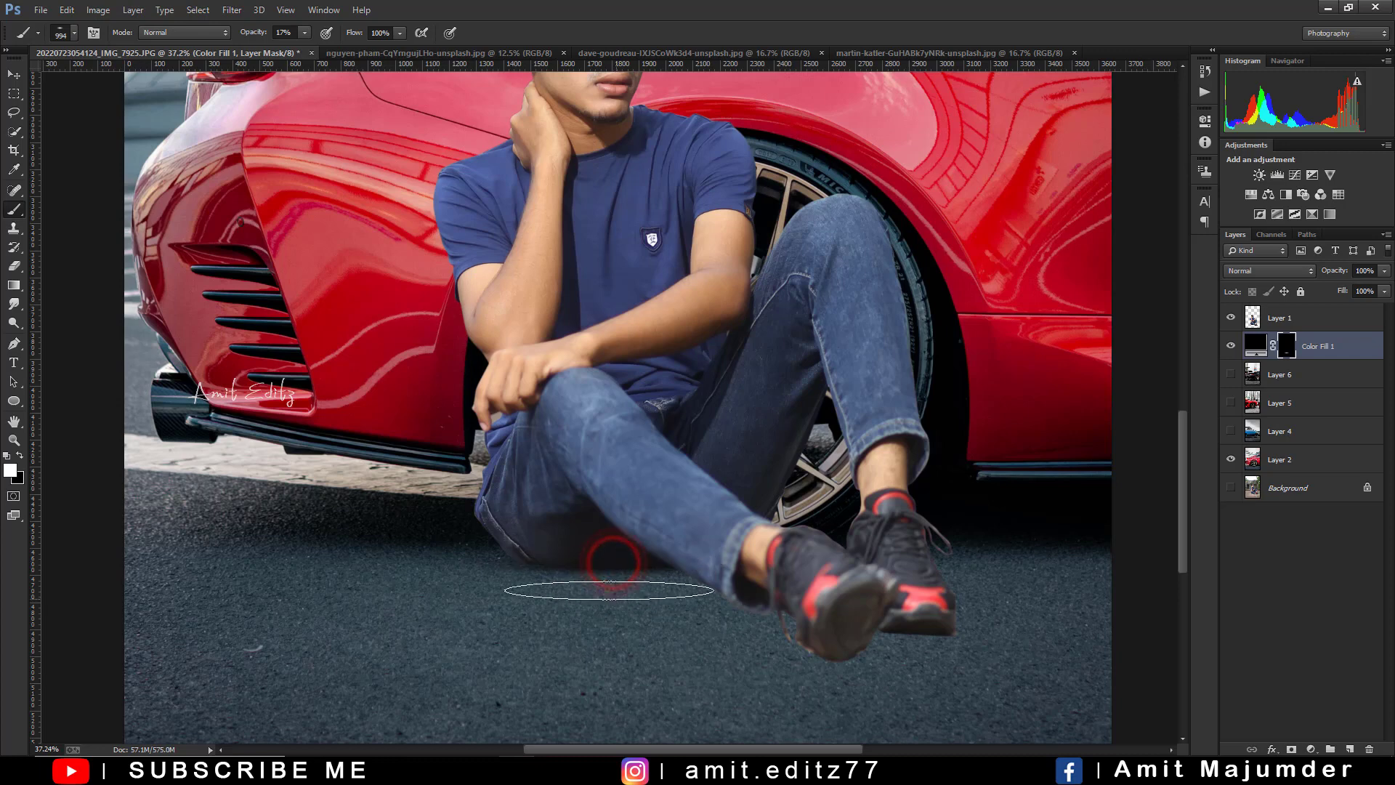
drag(605, 557, 595, 559)
scroll(596, 559, up, 3)
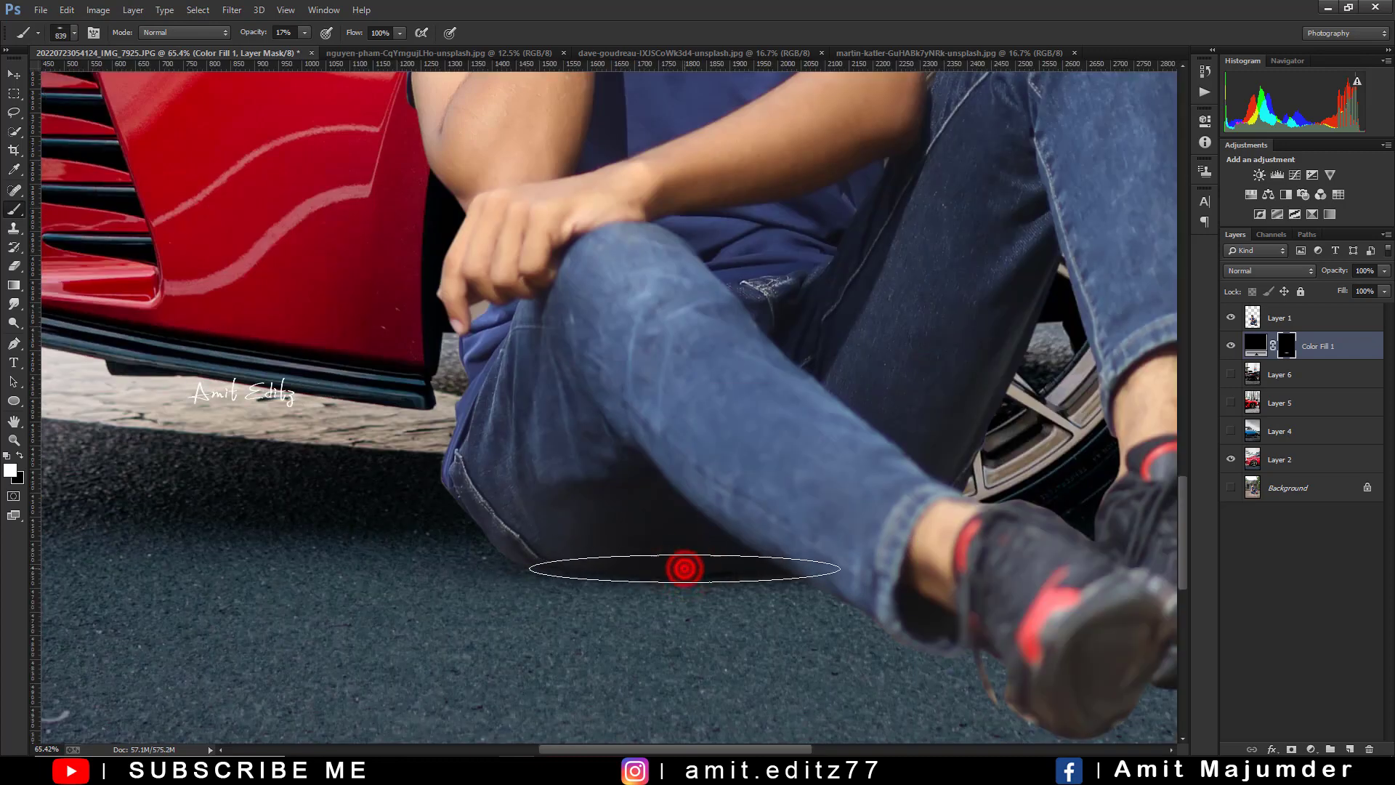
click(710, 569)
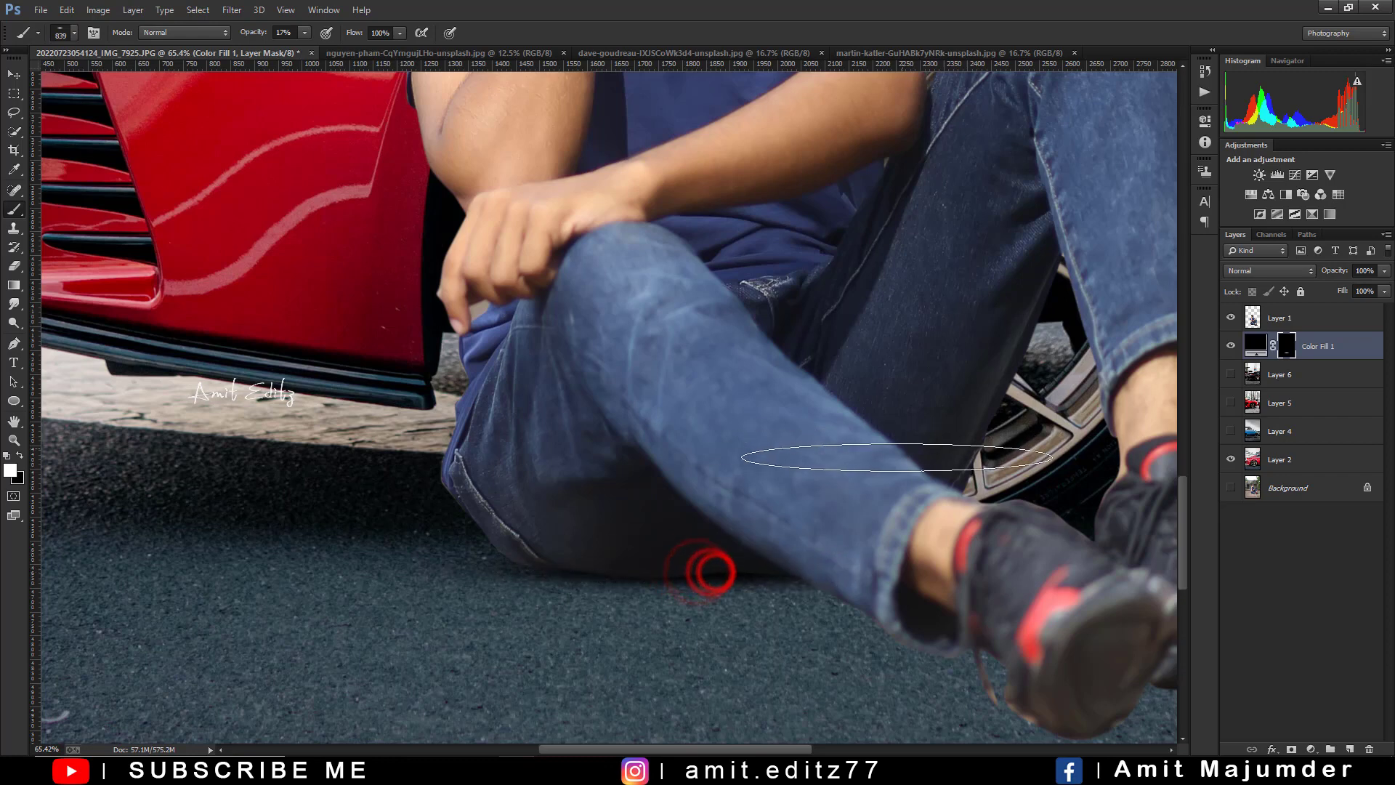
click(620, 563)
Step: Enlarge the brush and extend the shadow left under the thigh
drag(683, 551, 776, 569)
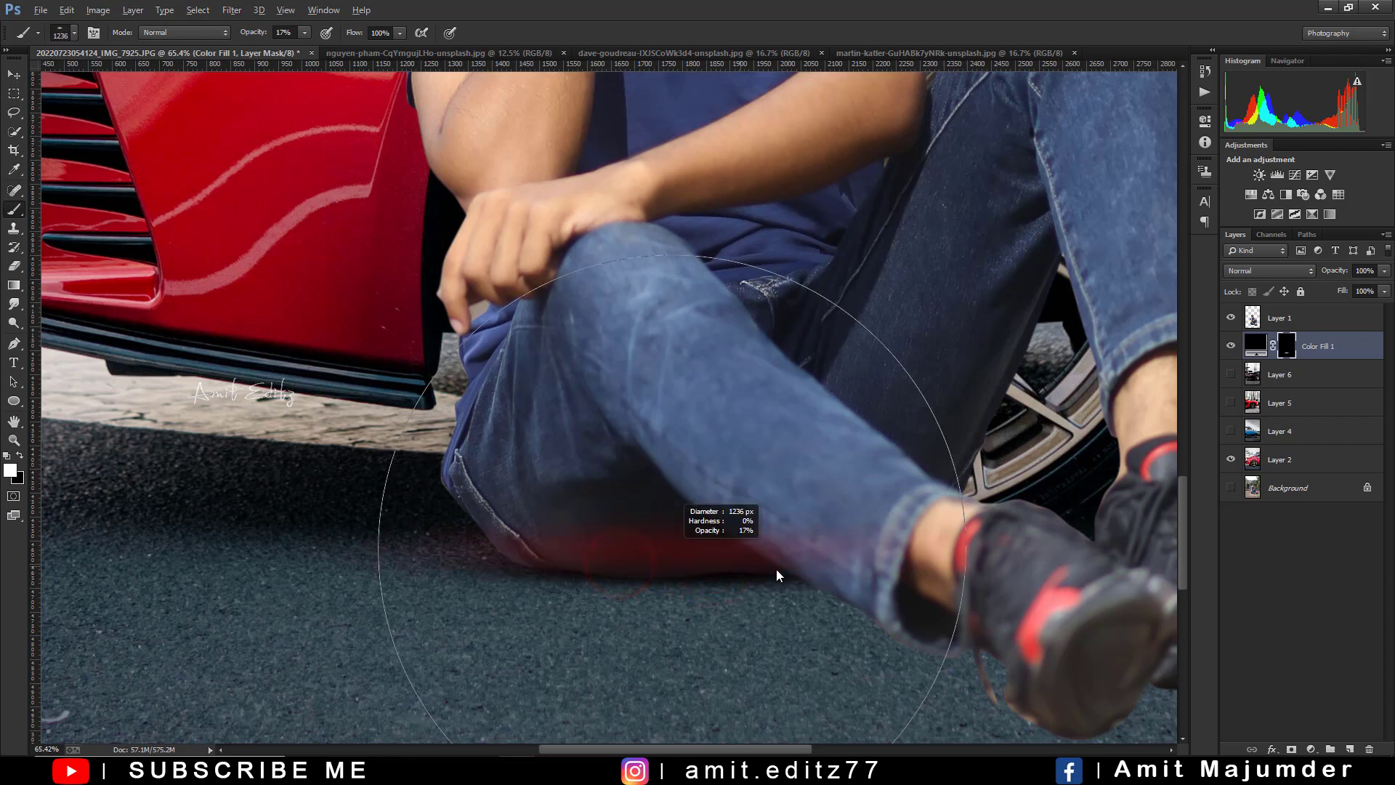
click(401, 560)
scroll(401, 559, down, 3)
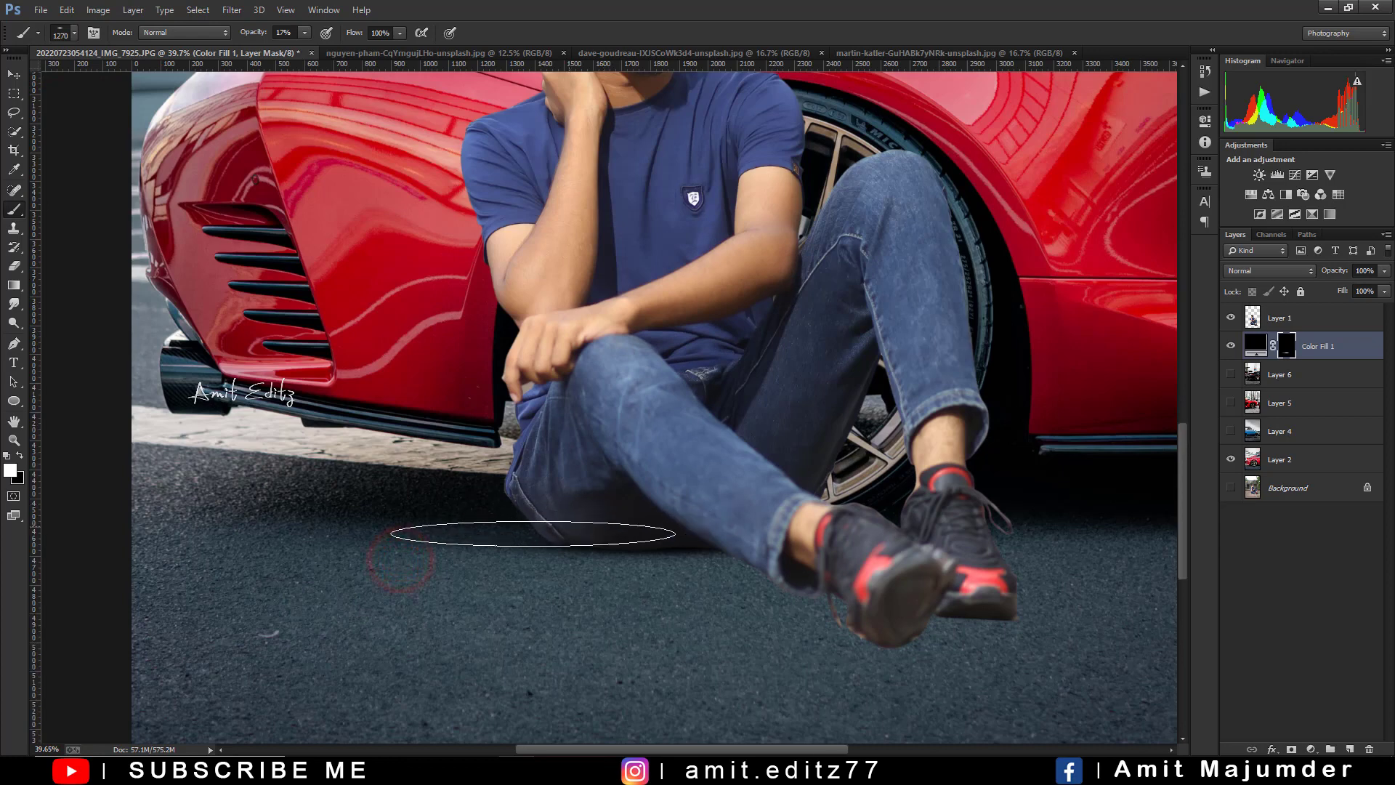
click(498, 537)
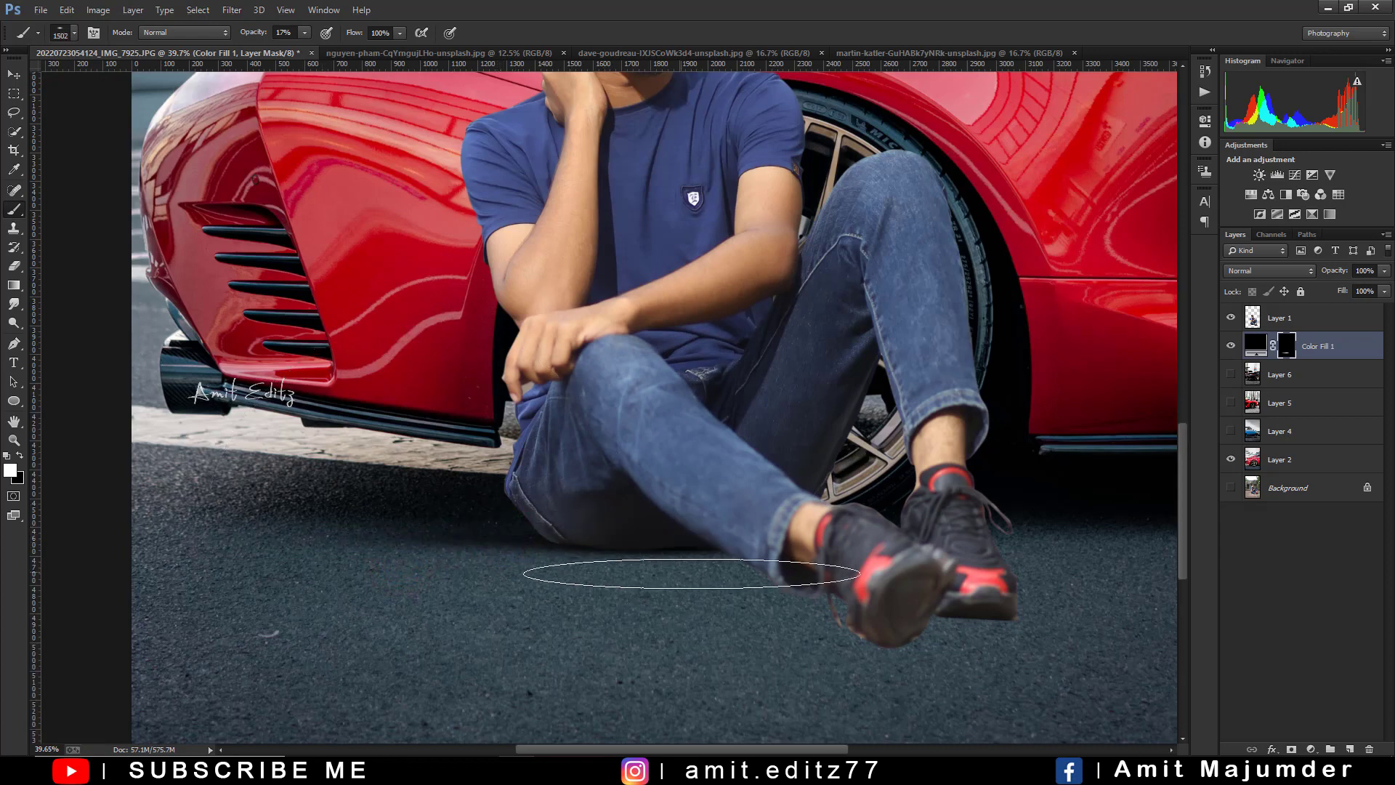
Step: Use a smaller brush to darken the shadow beneath the shoe heel
key(bracketright)
key(bracketright)
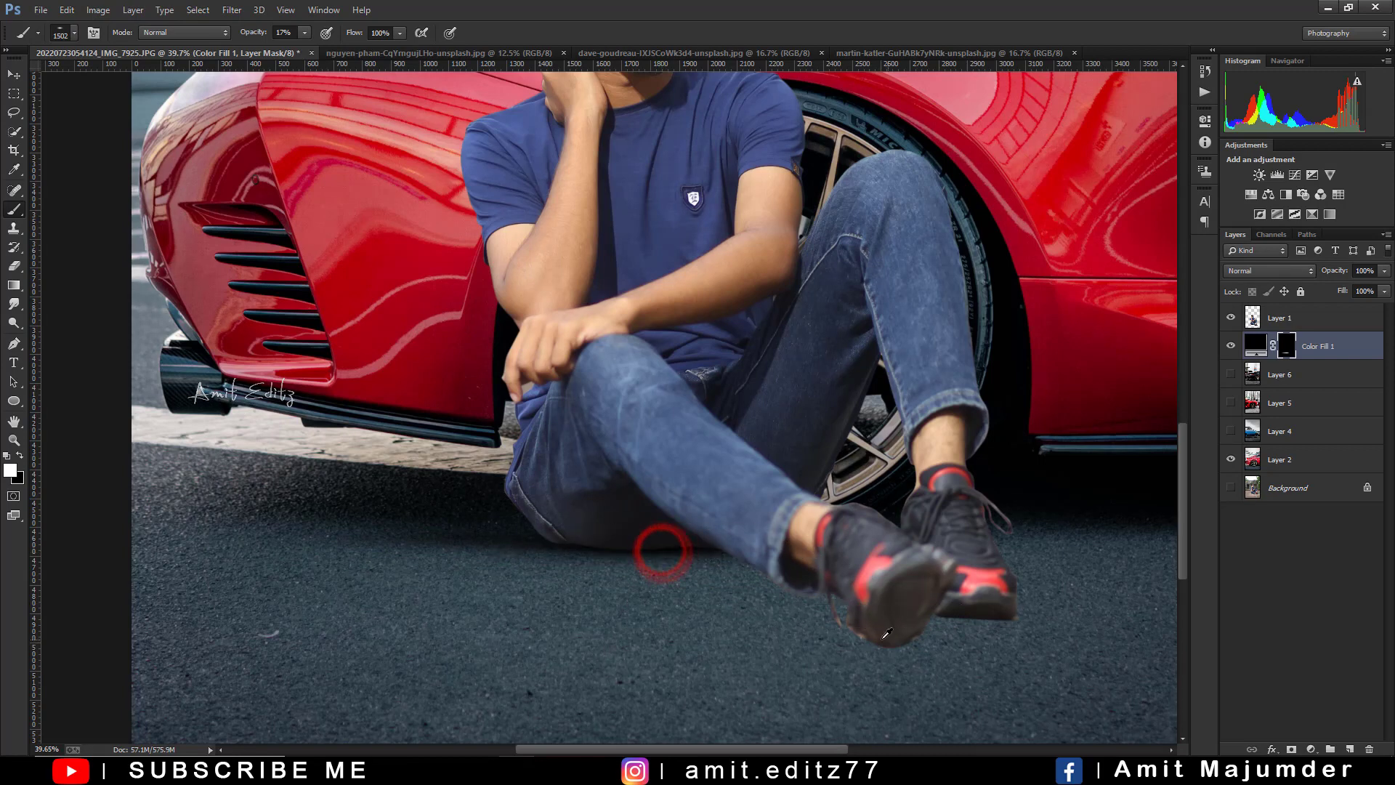
drag(883, 636, 767, 626)
scroll(943, 661, up, 3)
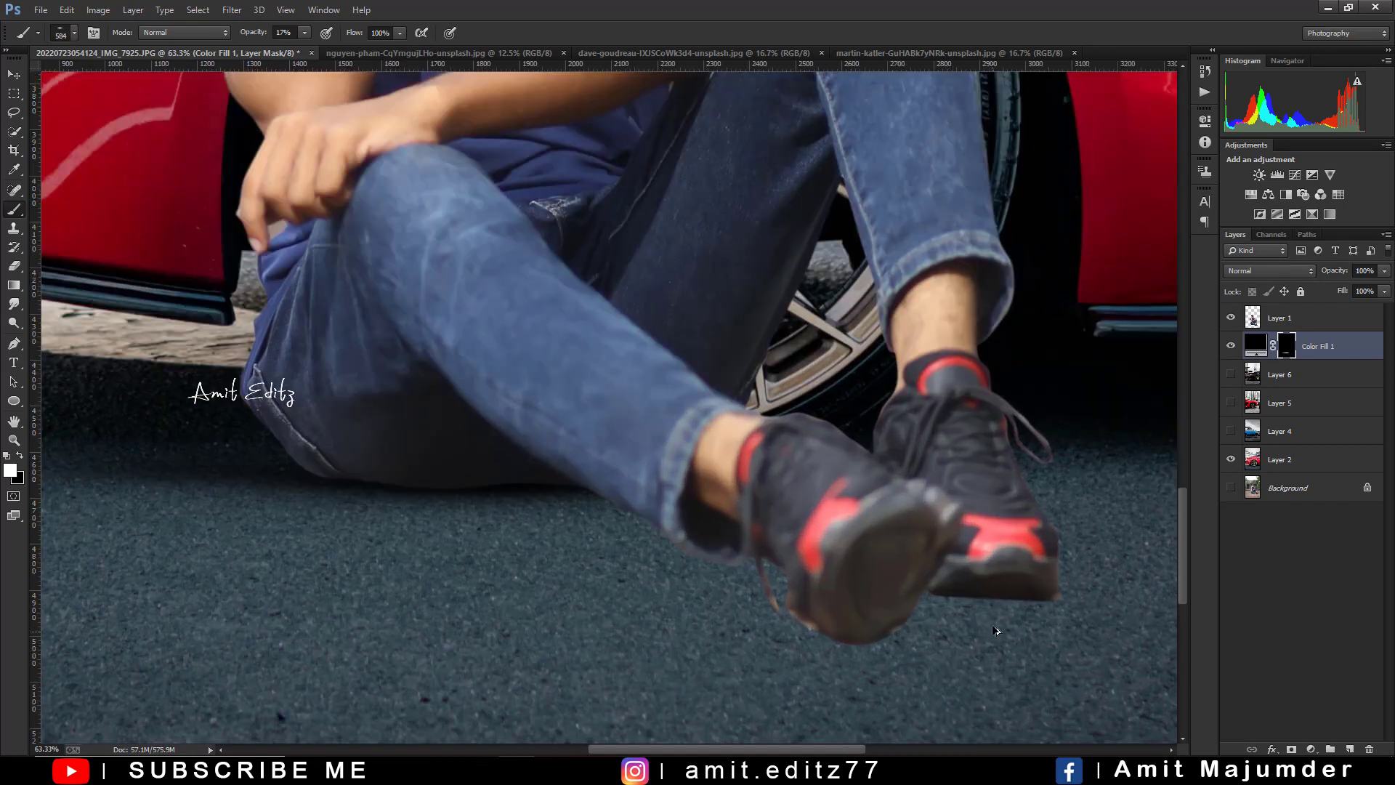
click(986, 598)
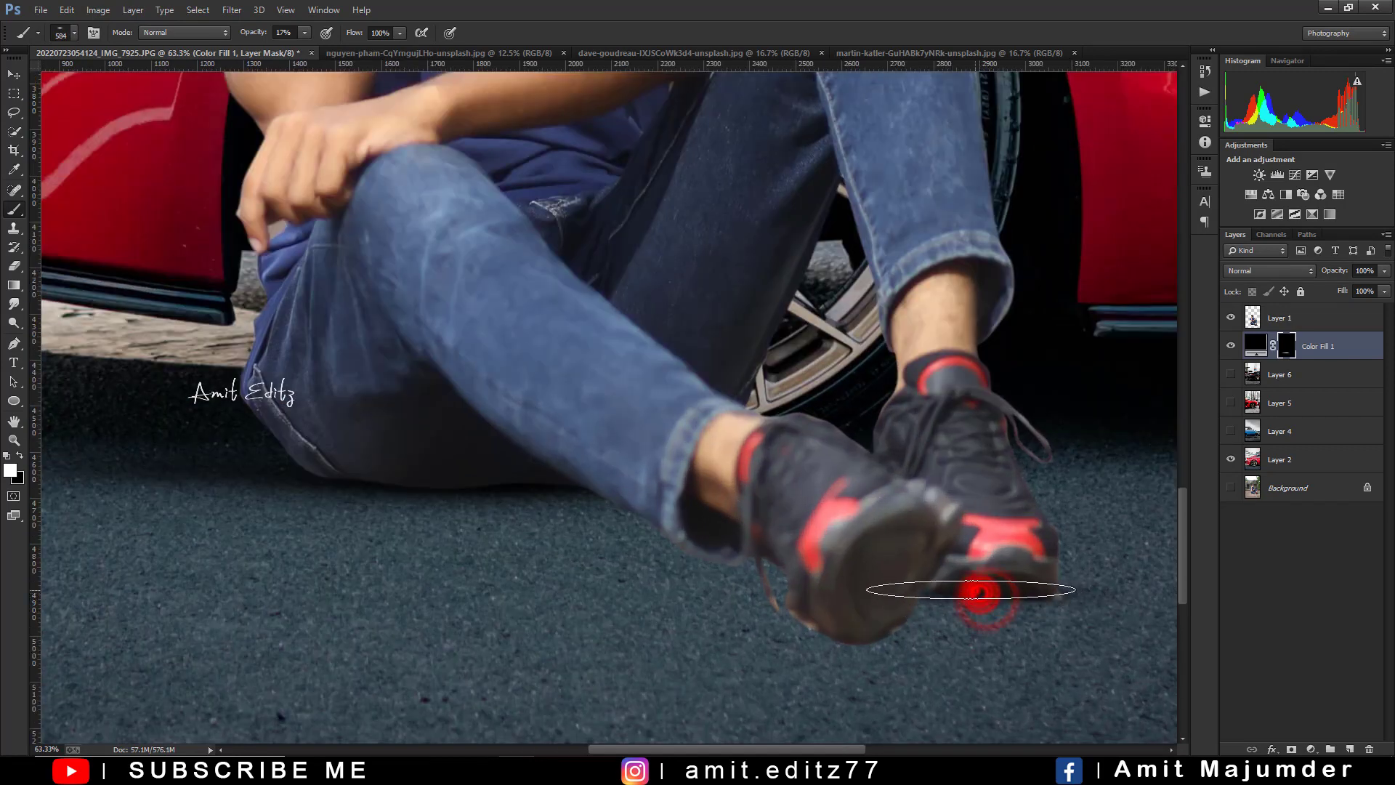
drag(986, 598, 979, 596)
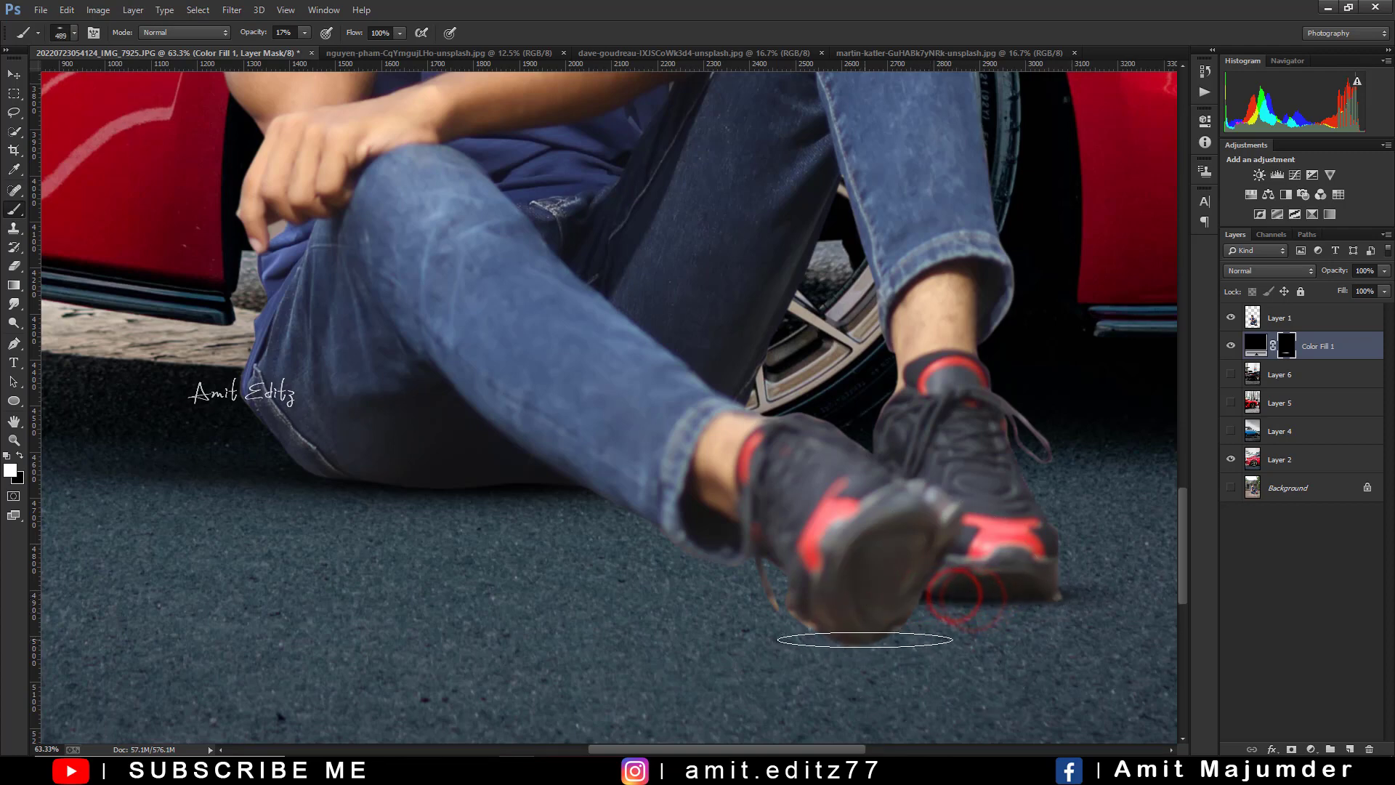
Step: Resize the brush and paint a wider soft shadow under the shoe
drag(857, 646, 817, 645)
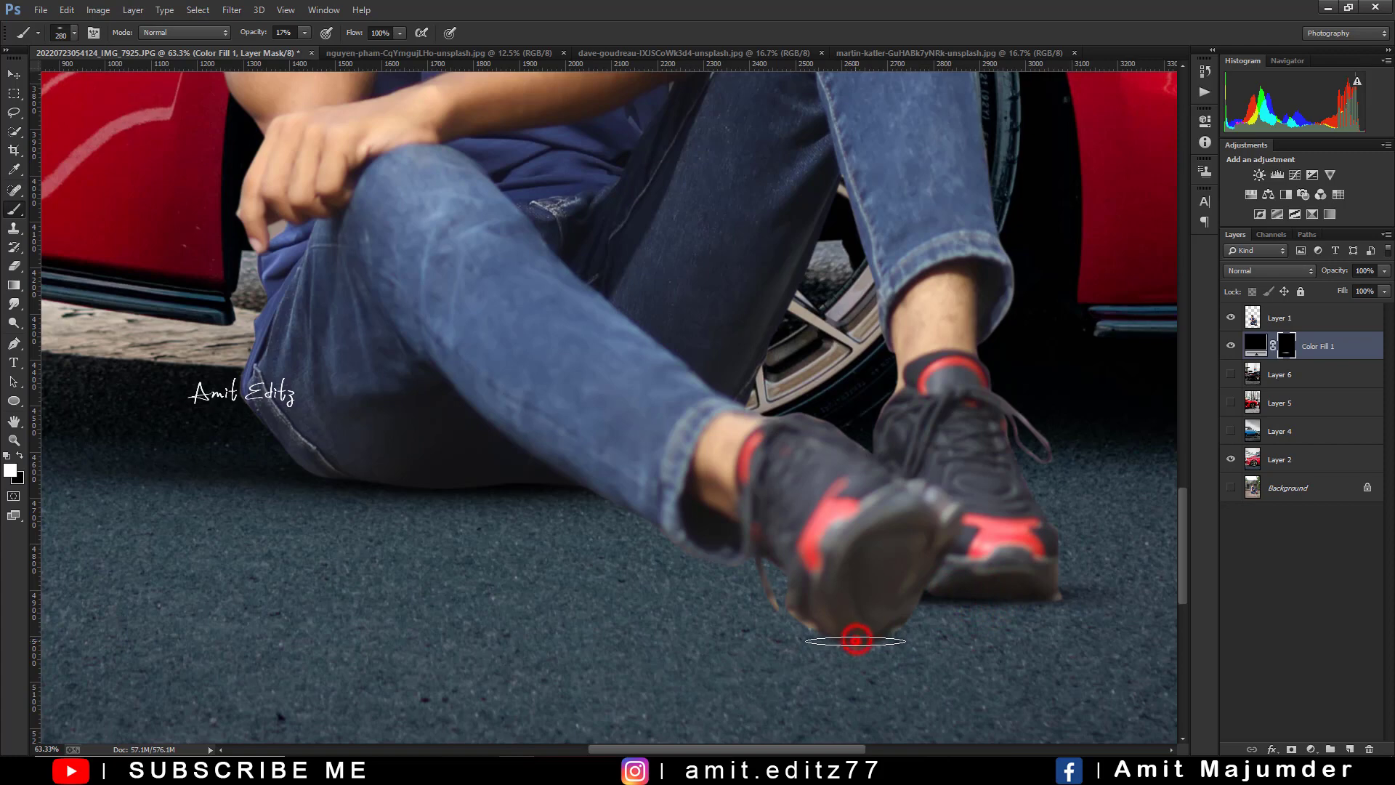
mouse_move(855, 639)
mouse_down()
mouse_move(777, 637)
mouse_move(653, 669)
mouse_move(979, 607)
mouse_move(837, 596)
mouse_move(852, 604)
mouse_up()
scroll(924, 606, down, 3)
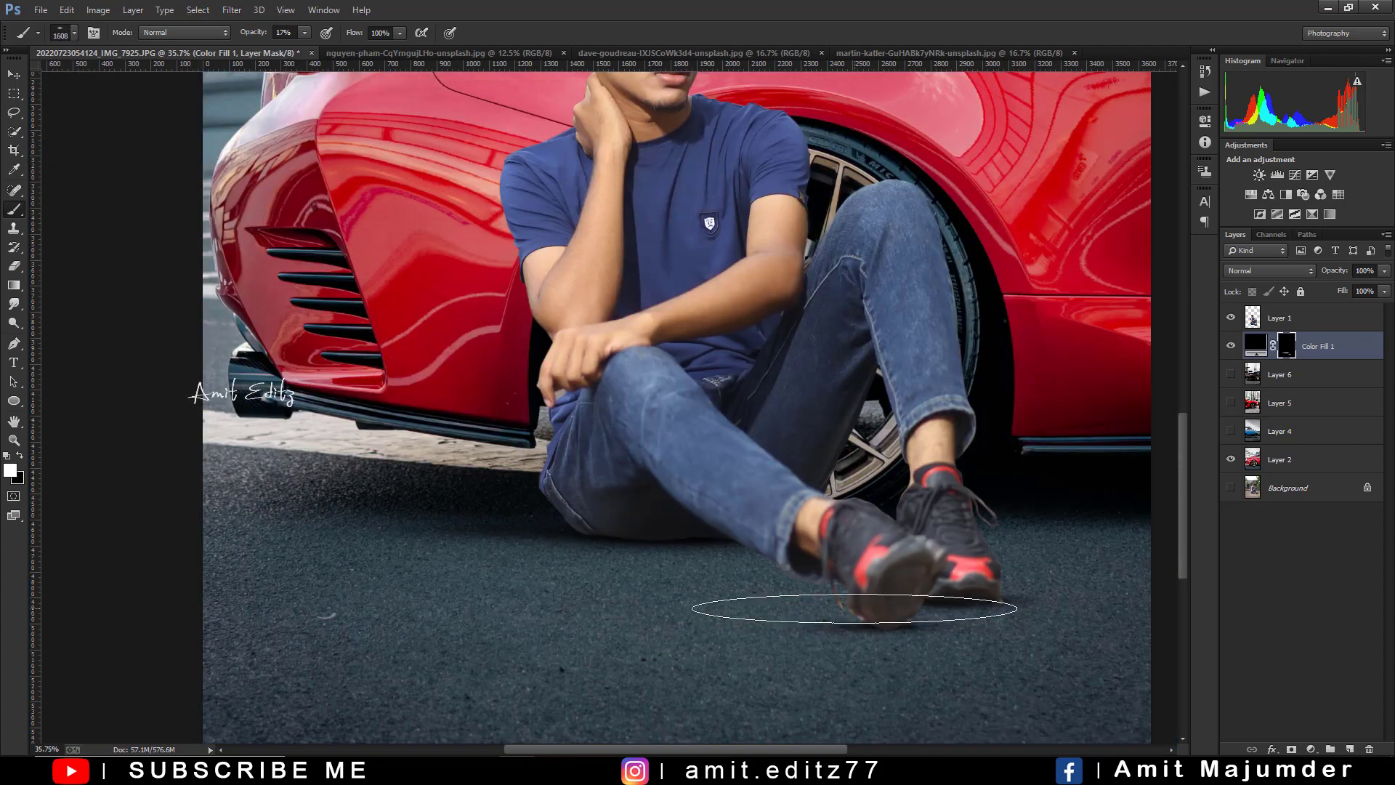
mouse_move(709, 631)
mouse_down()
mouse_move(918, 626)
mouse_move(544, 625)
mouse_move(754, 631)
mouse_up()
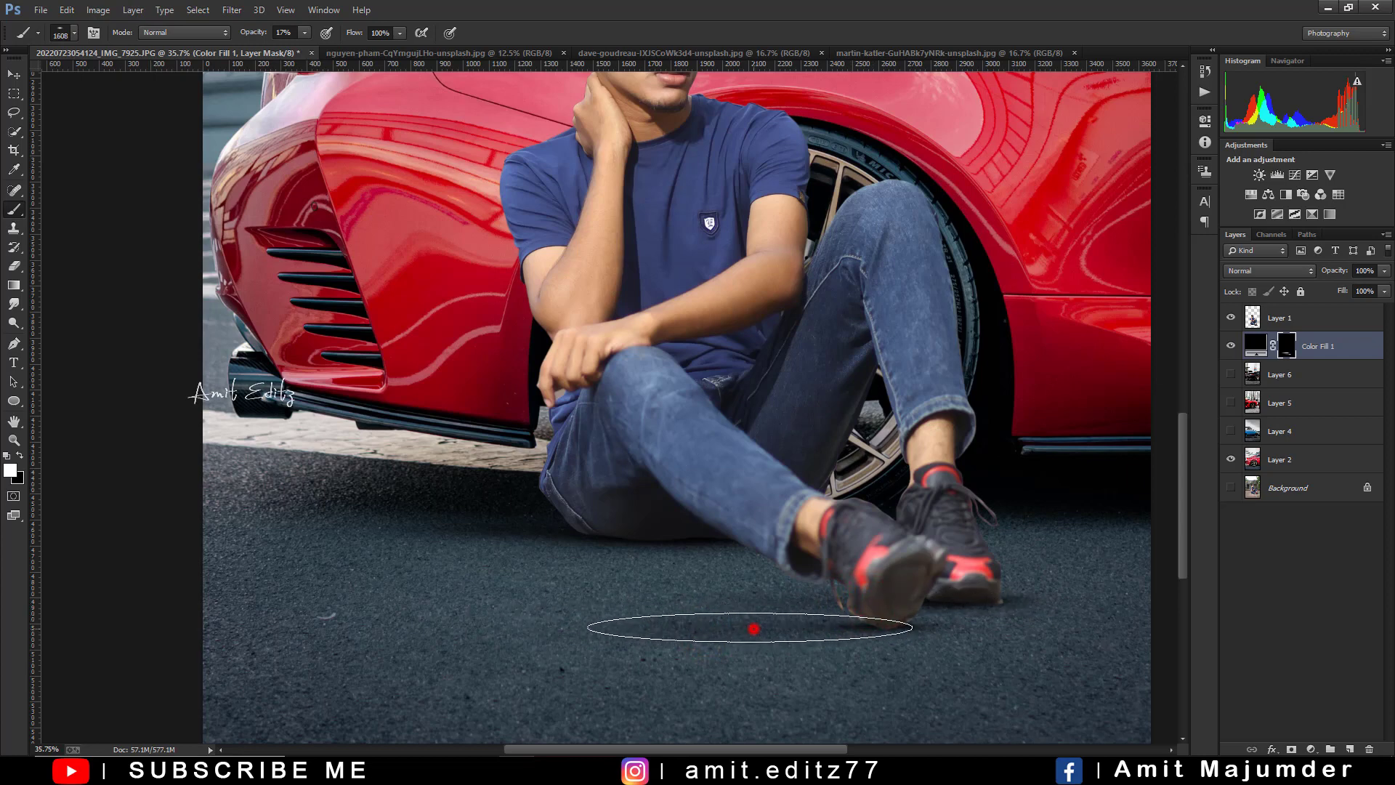
scroll(750, 626, down, 1)
scroll(751, 625, down, 1)
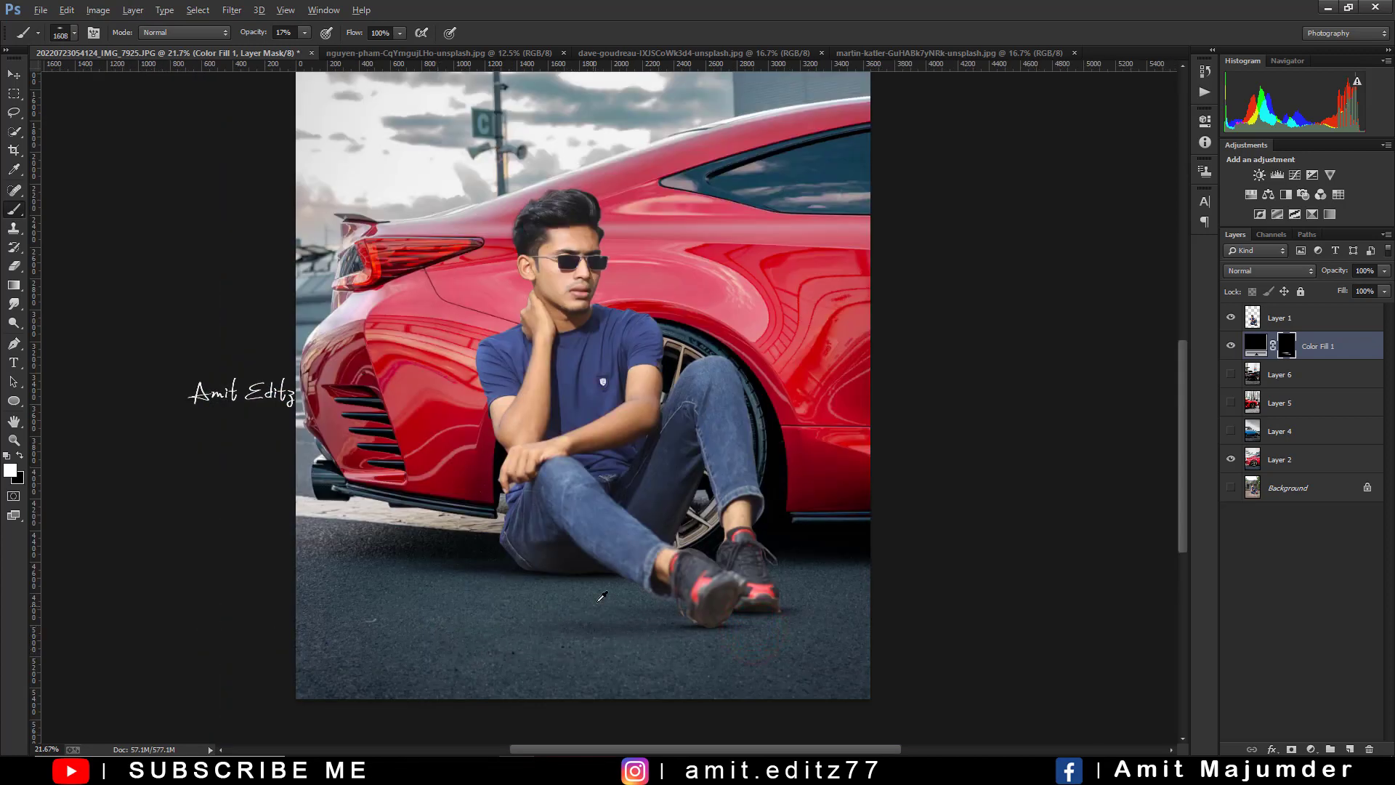
drag(603, 594, 639, 574)
scroll(616, 584, up, 1)
scroll(616, 582, up, 3)
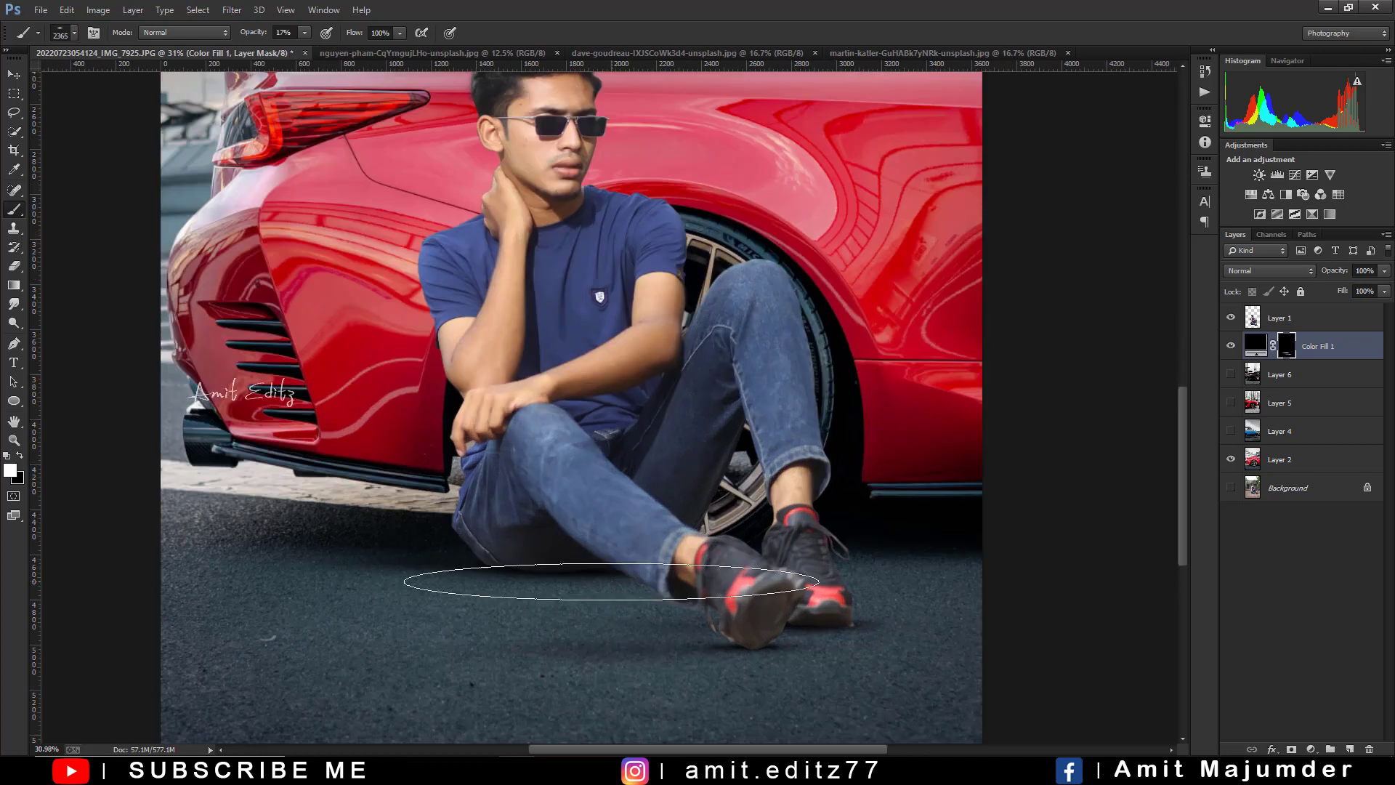
drag(568, 595, 552, 592)
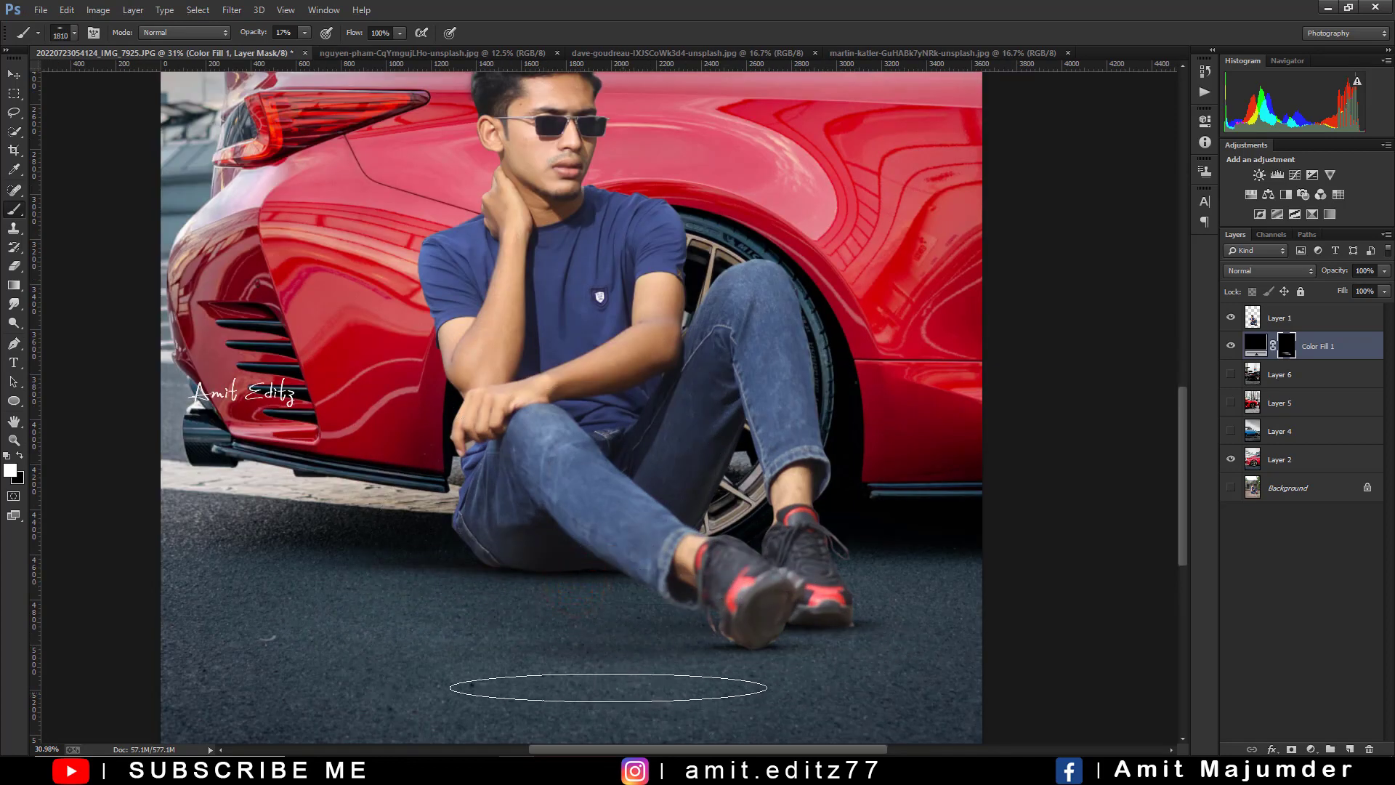
scroll(521, 648, down, 5)
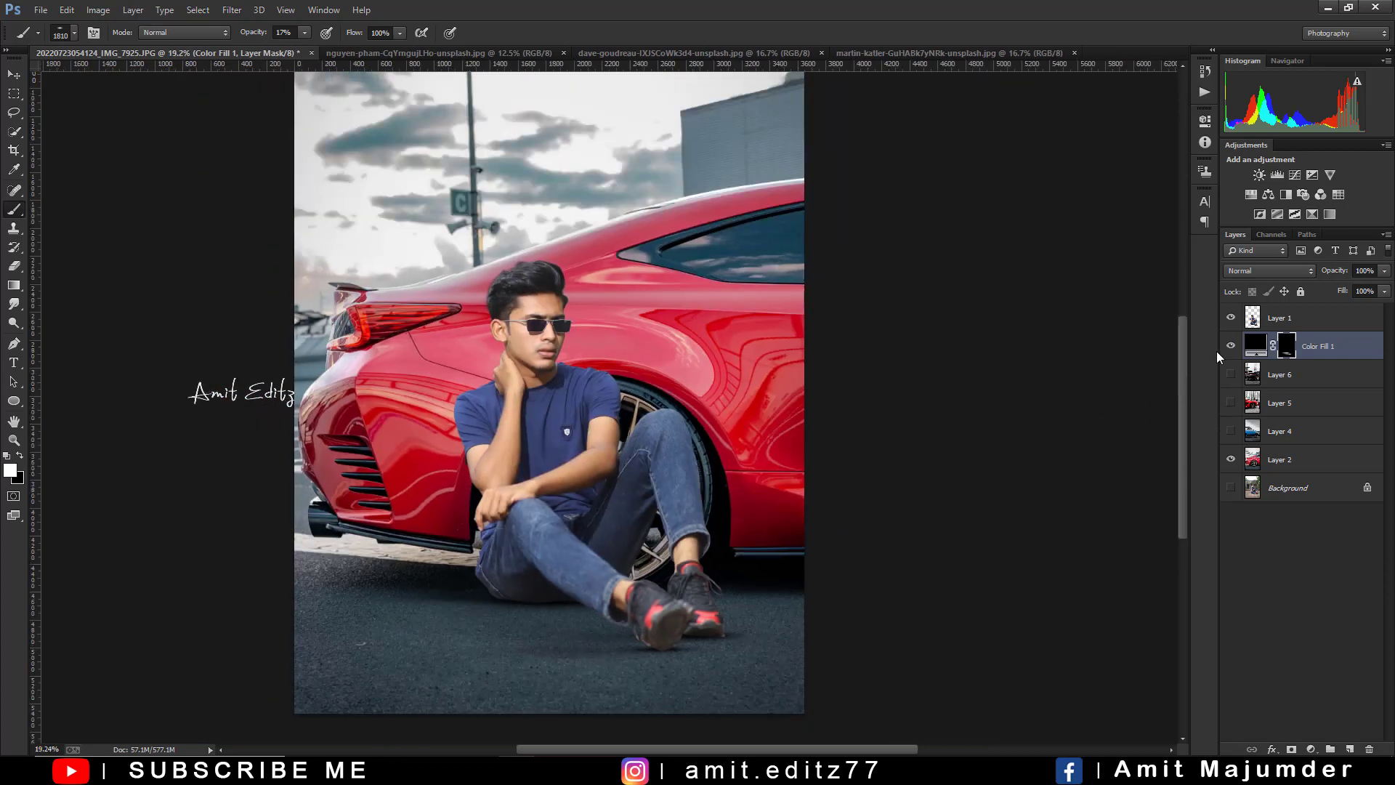
Step: Add an Exposure adjustment at -9.43, clipped to Layer 1, with an inverted mask
click(1278, 319)
click(1312, 175)
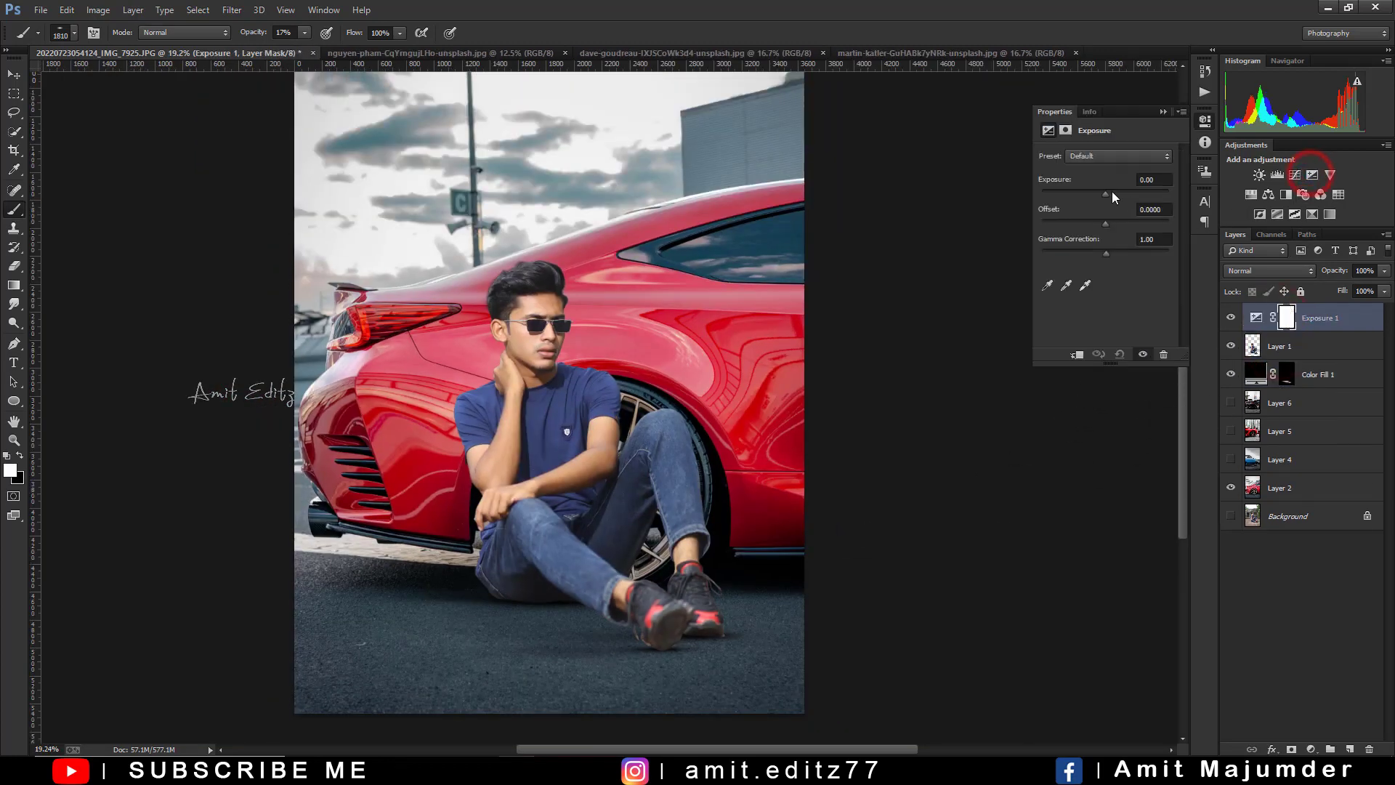
drag(1068, 199, 1058, 199)
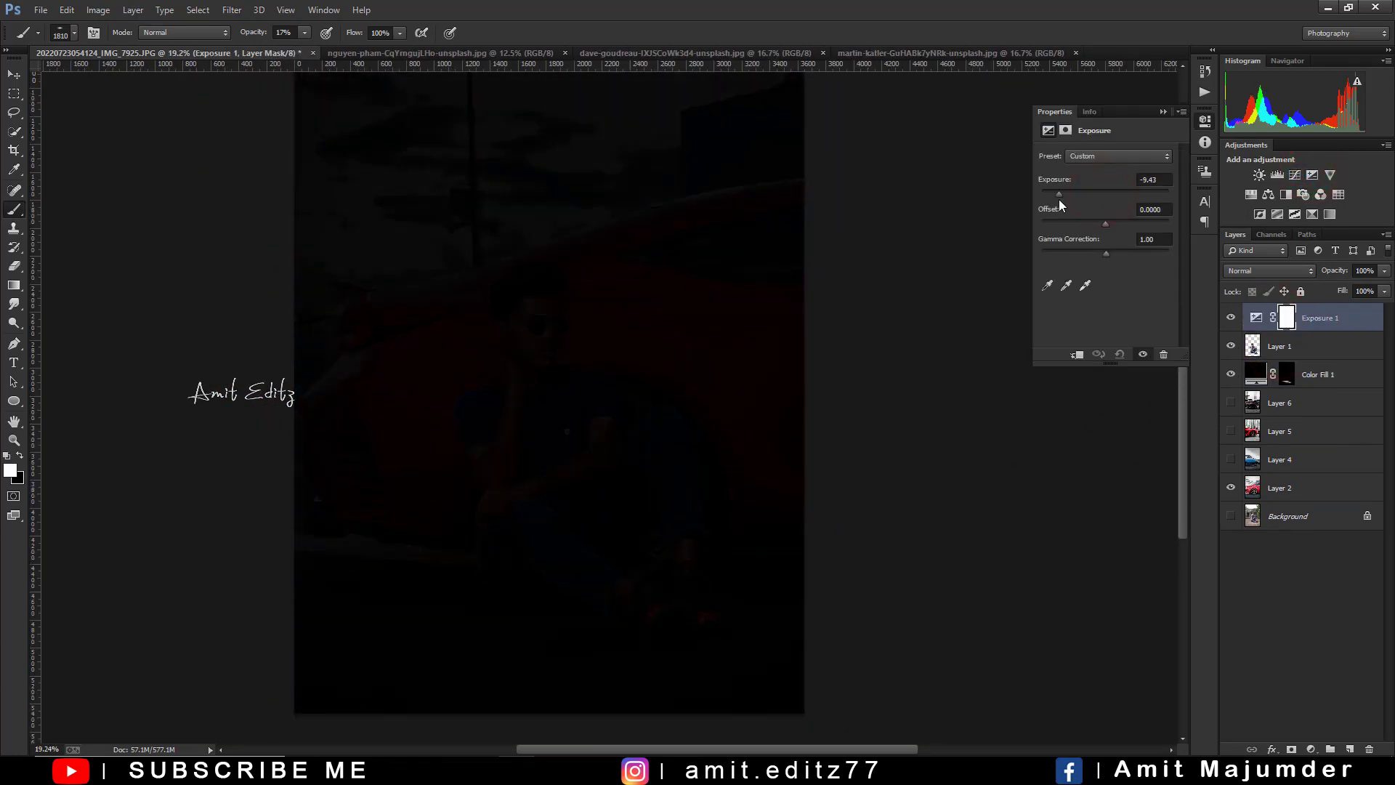
click(1074, 355)
click(1159, 110)
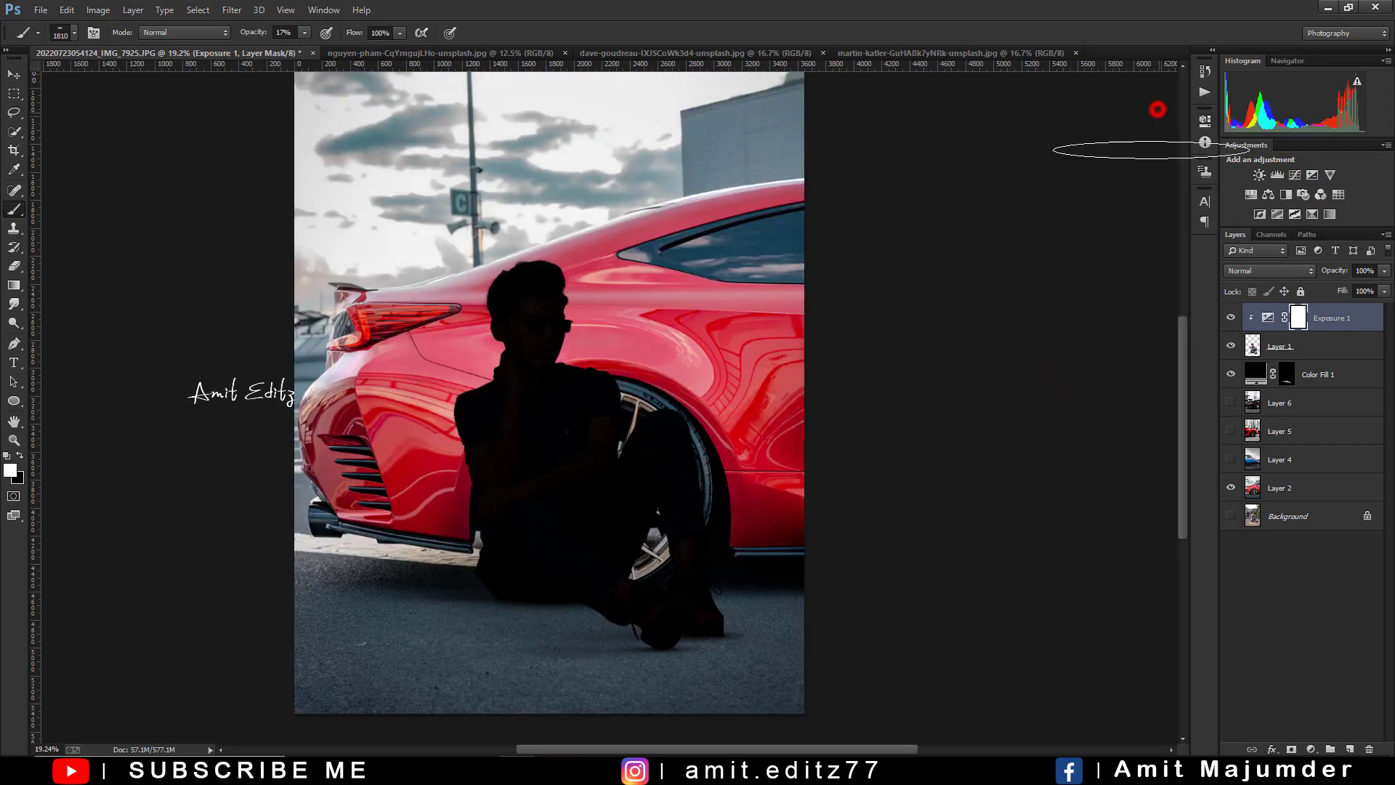
key(ctrl+i)
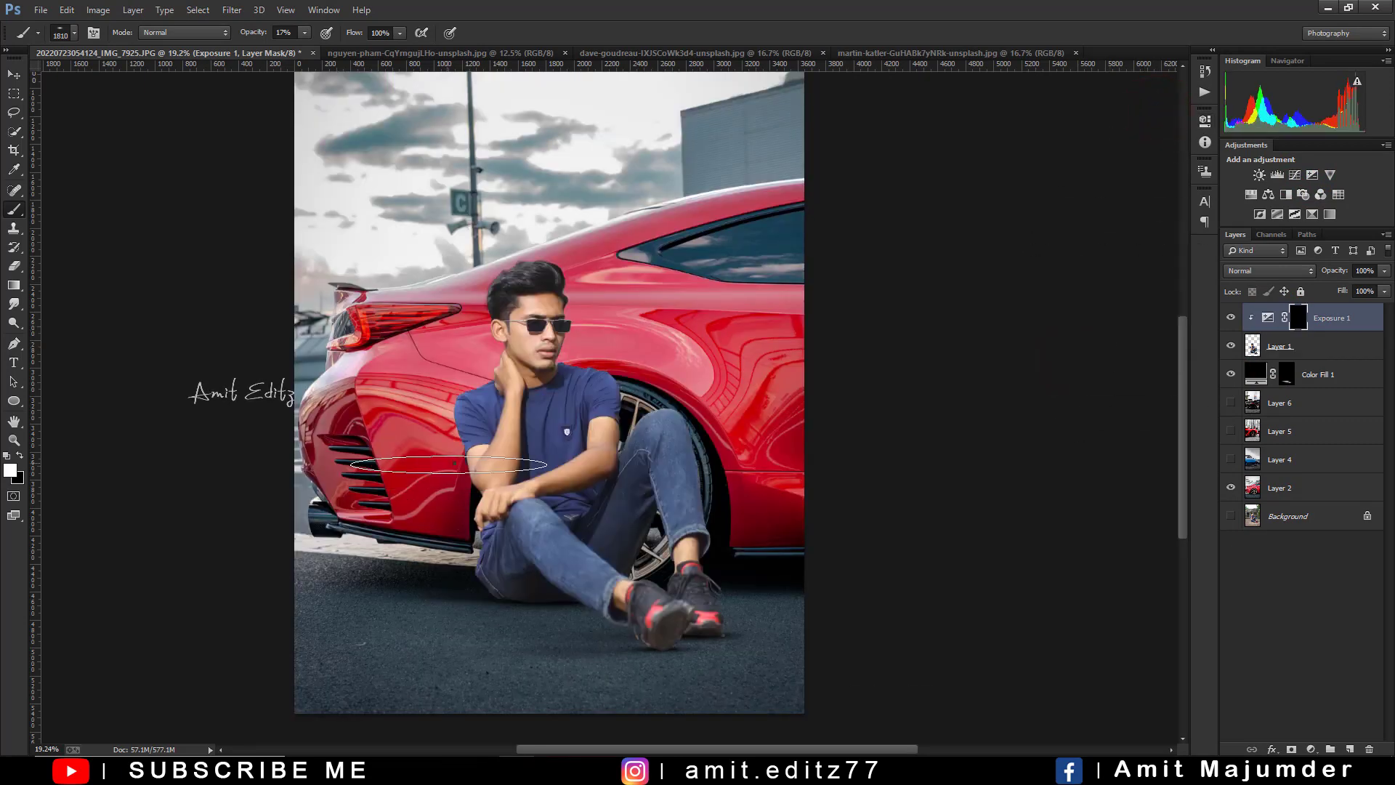
Step: Size a soft round brush and begin shading the man's seated hip
right_click(449, 465)
key(Escape)
scroll(465, 593, up, 2)
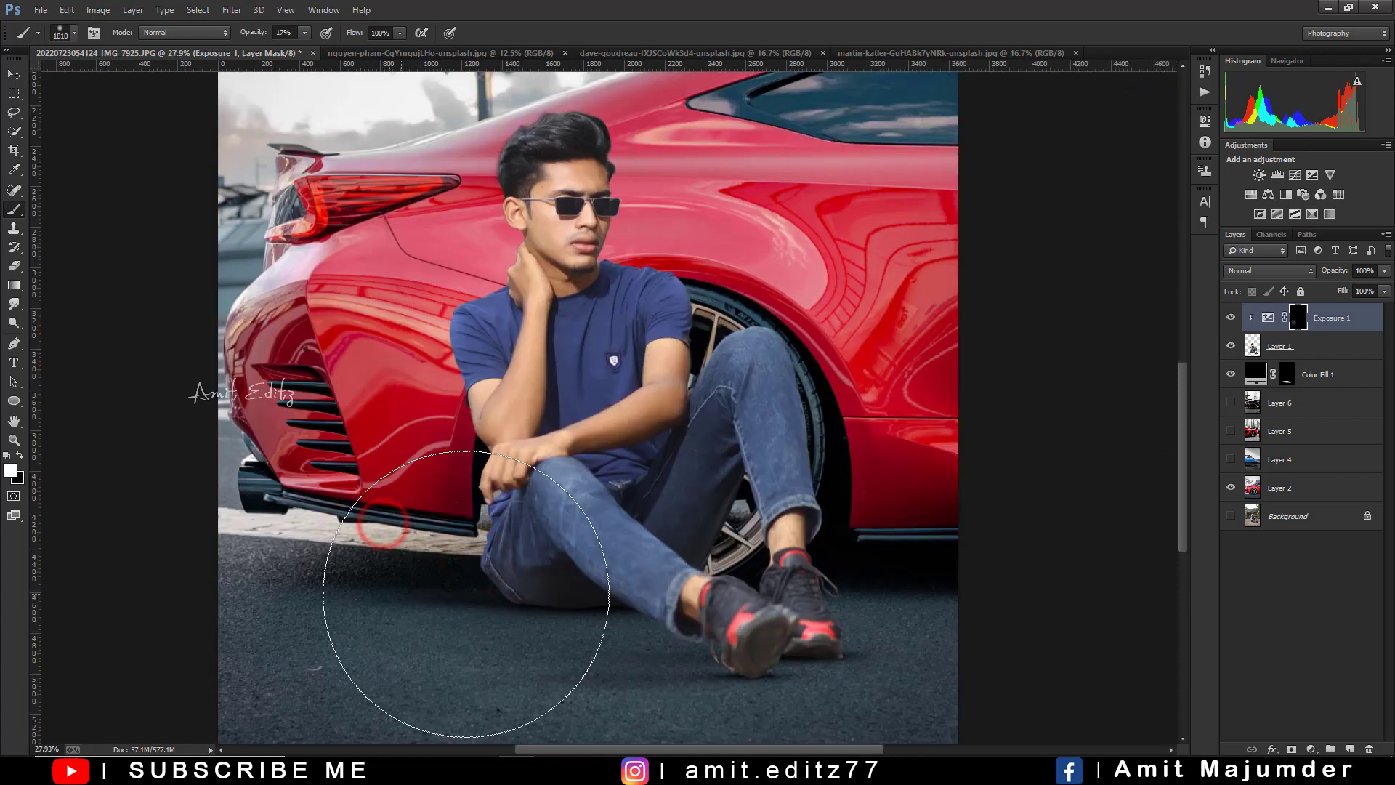
scroll(466, 594, down, 1)
key(bracketleft)
key(bracketleft)
key(bracketleft)
click(526, 566)
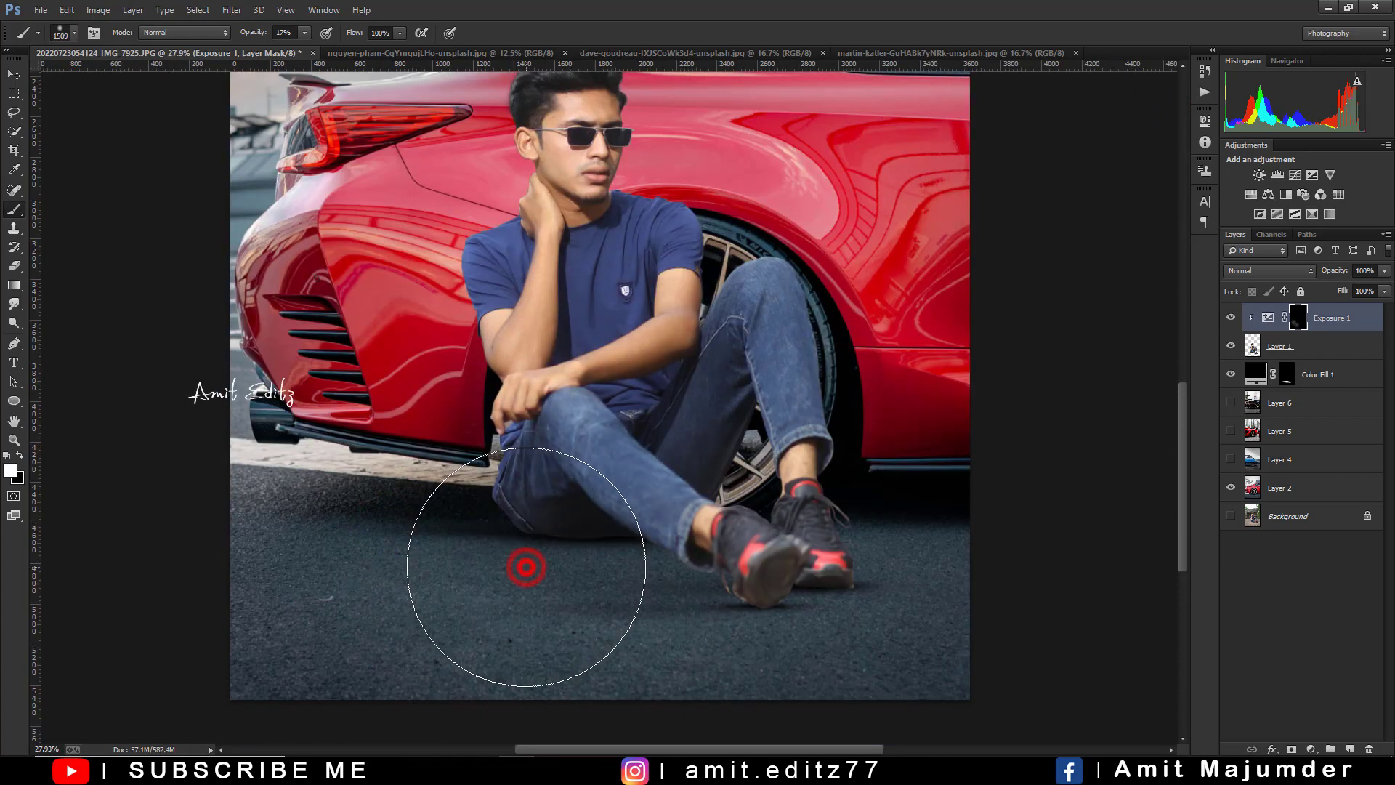
scroll(640, 592, up, 1)
drag(616, 541, 593, 554)
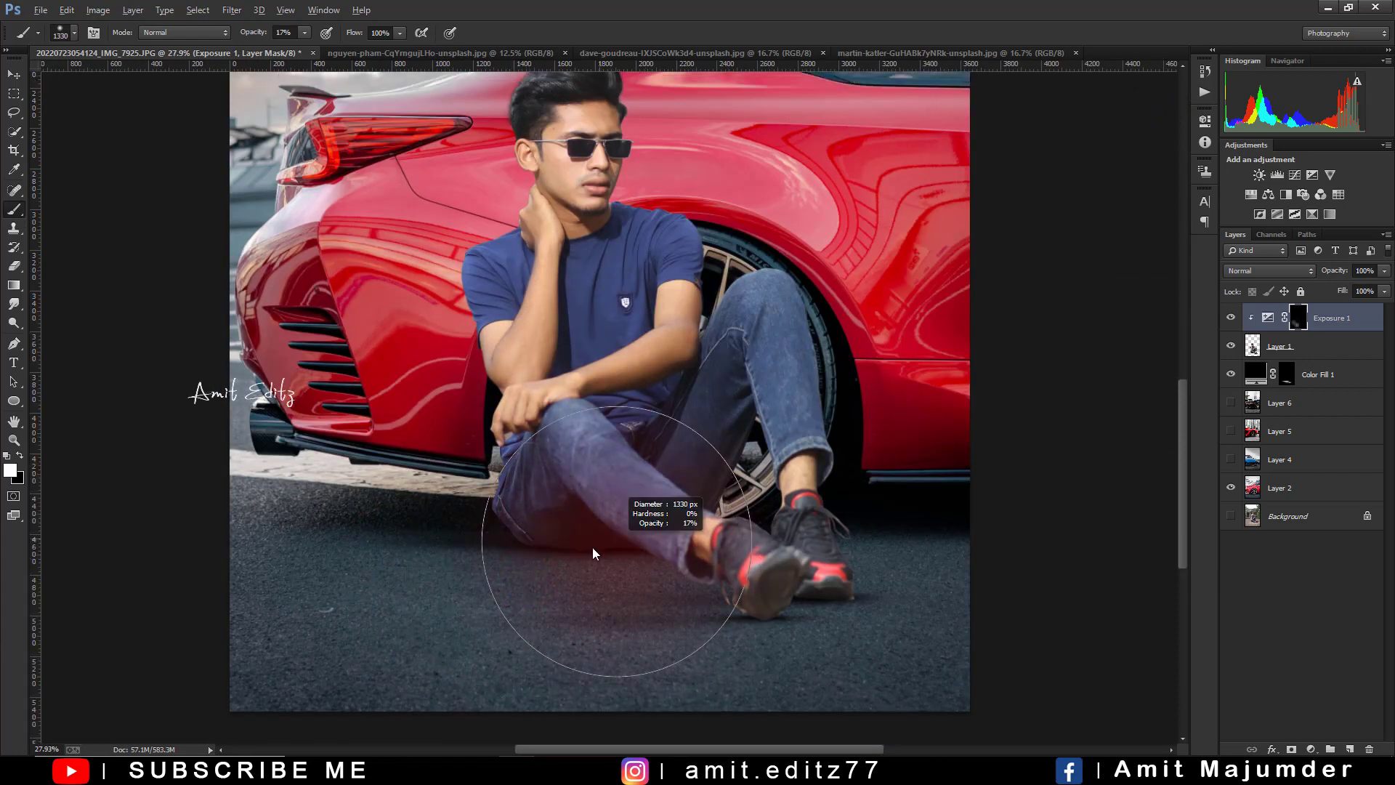
scroll(593, 554, up, 2)
drag(457, 494, 531, 558)
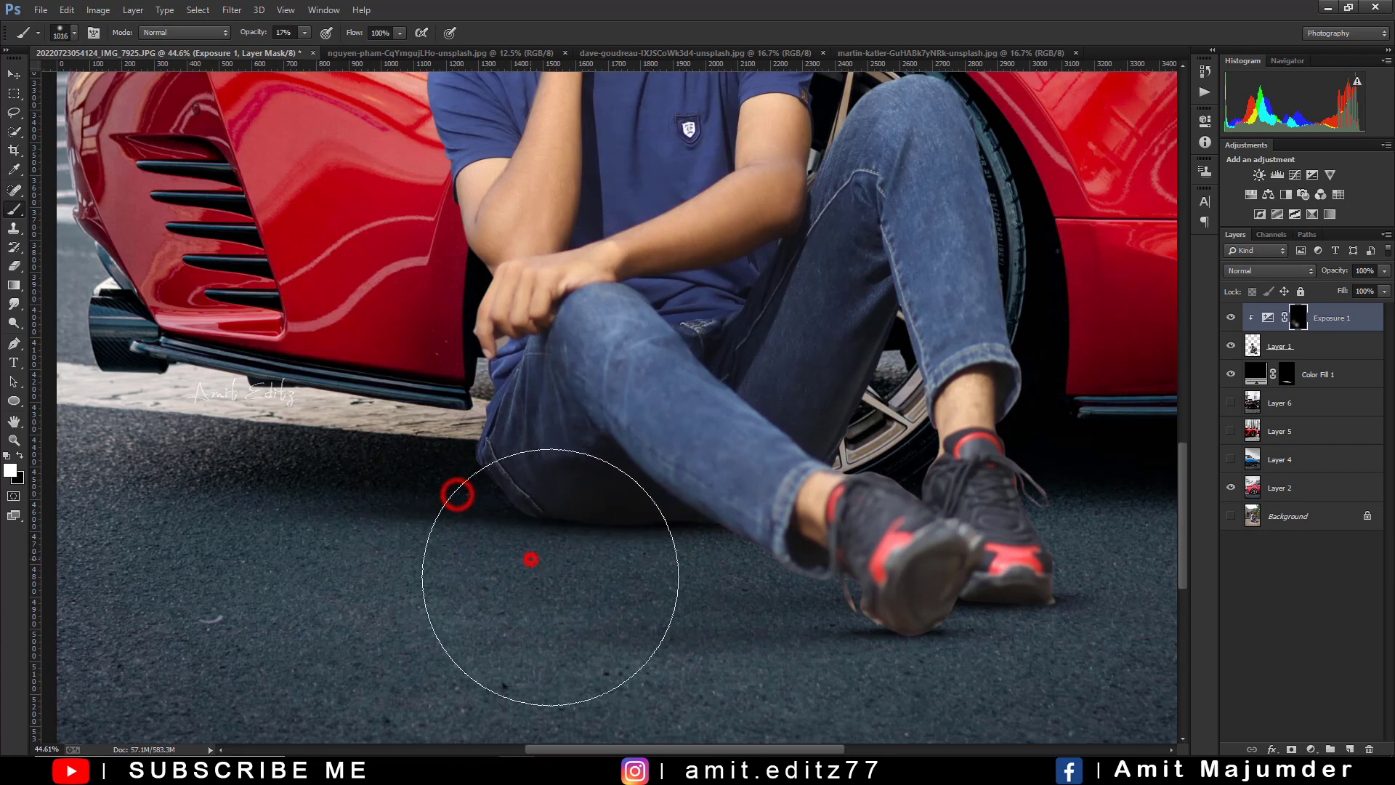
drag(665, 643, 574, 619)
Step: Paint the darkening onto the seated leg, jeans near the wheel and front shoe
click(450, 424)
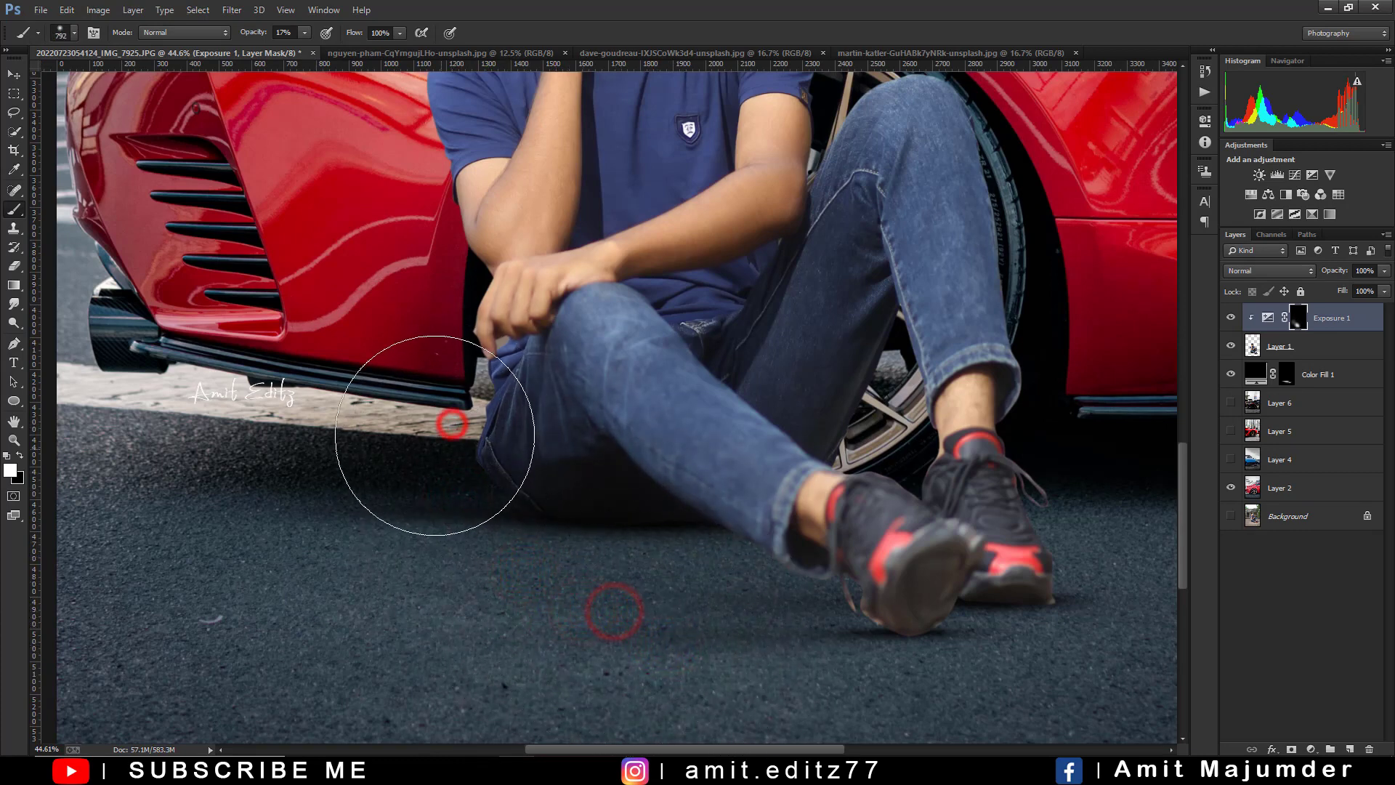
drag(814, 385, 758, 370)
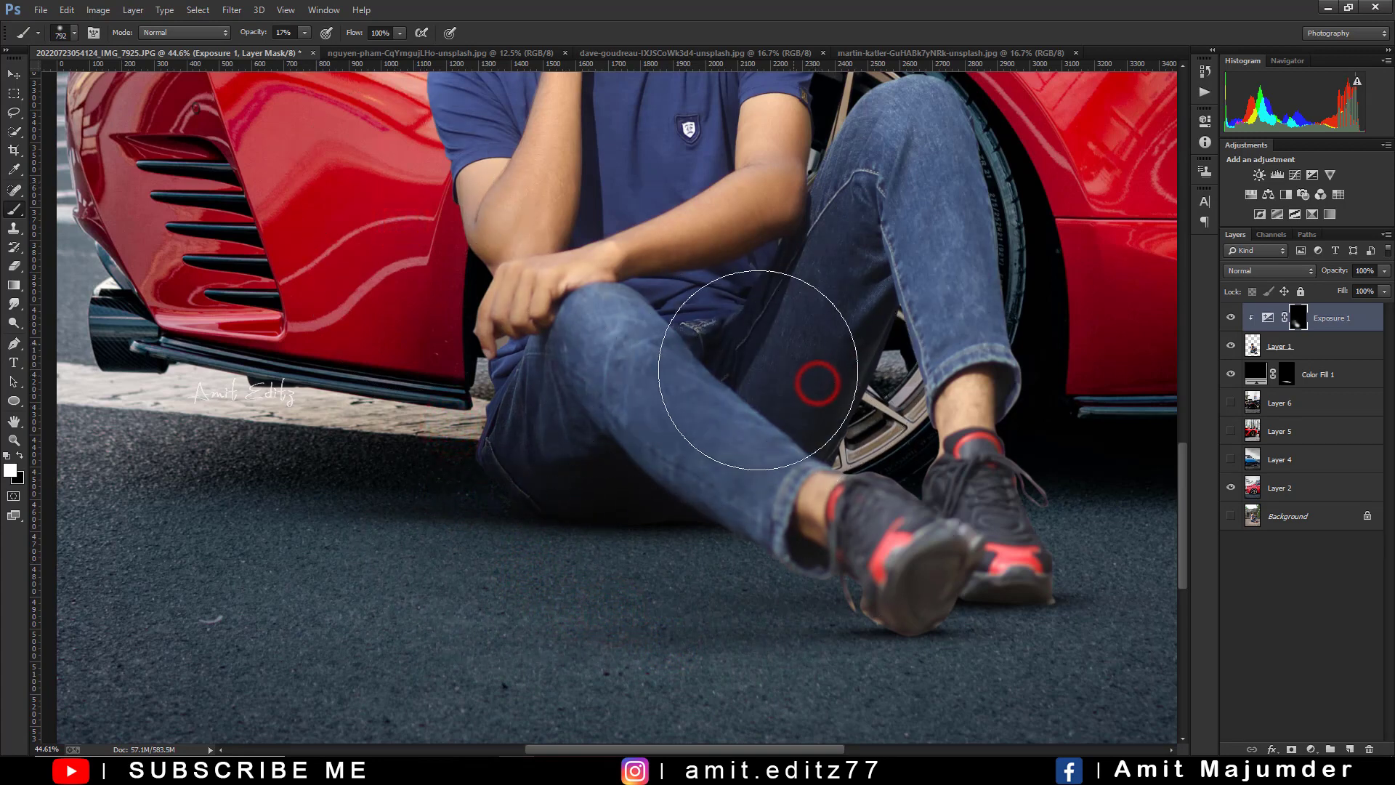
click(811, 377)
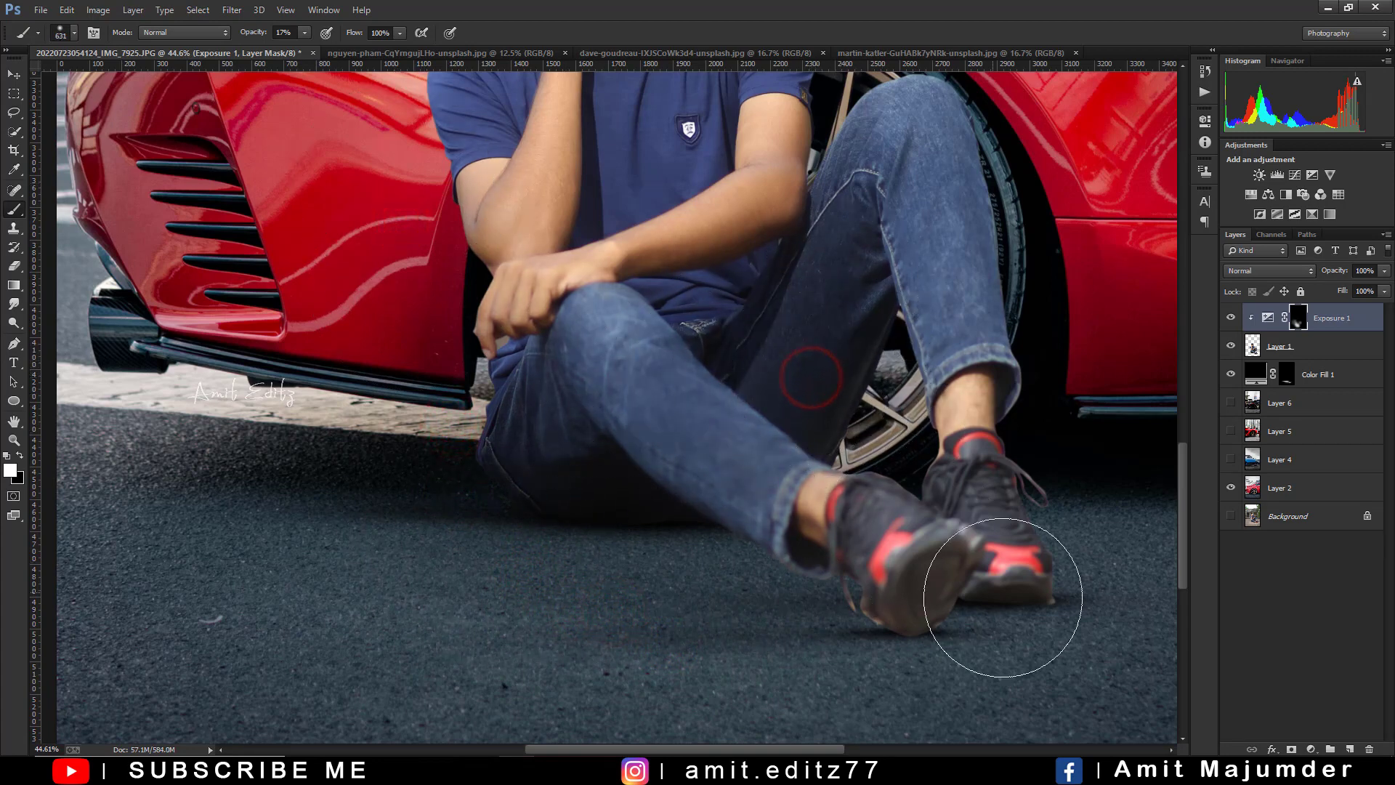
click(918, 645)
click(909, 658)
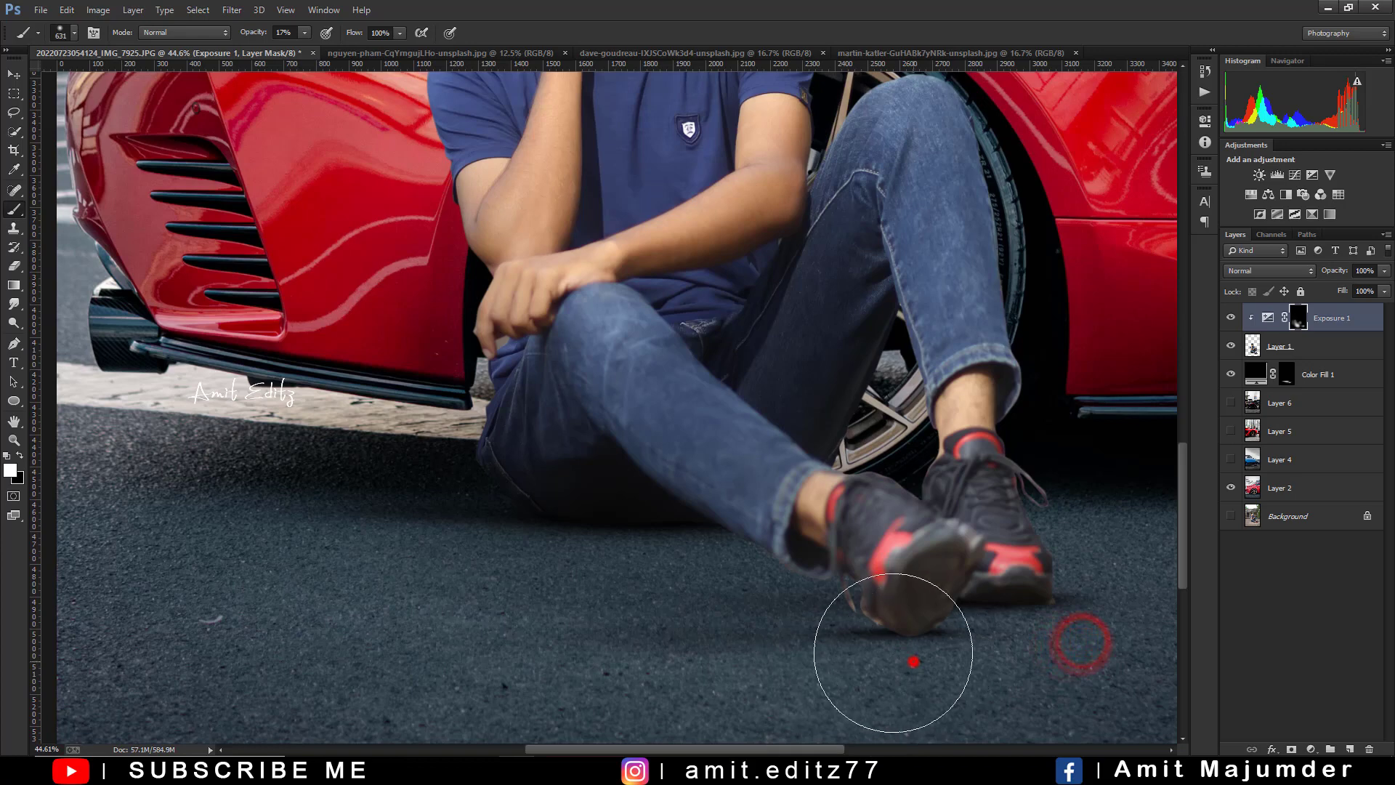
click(851, 642)
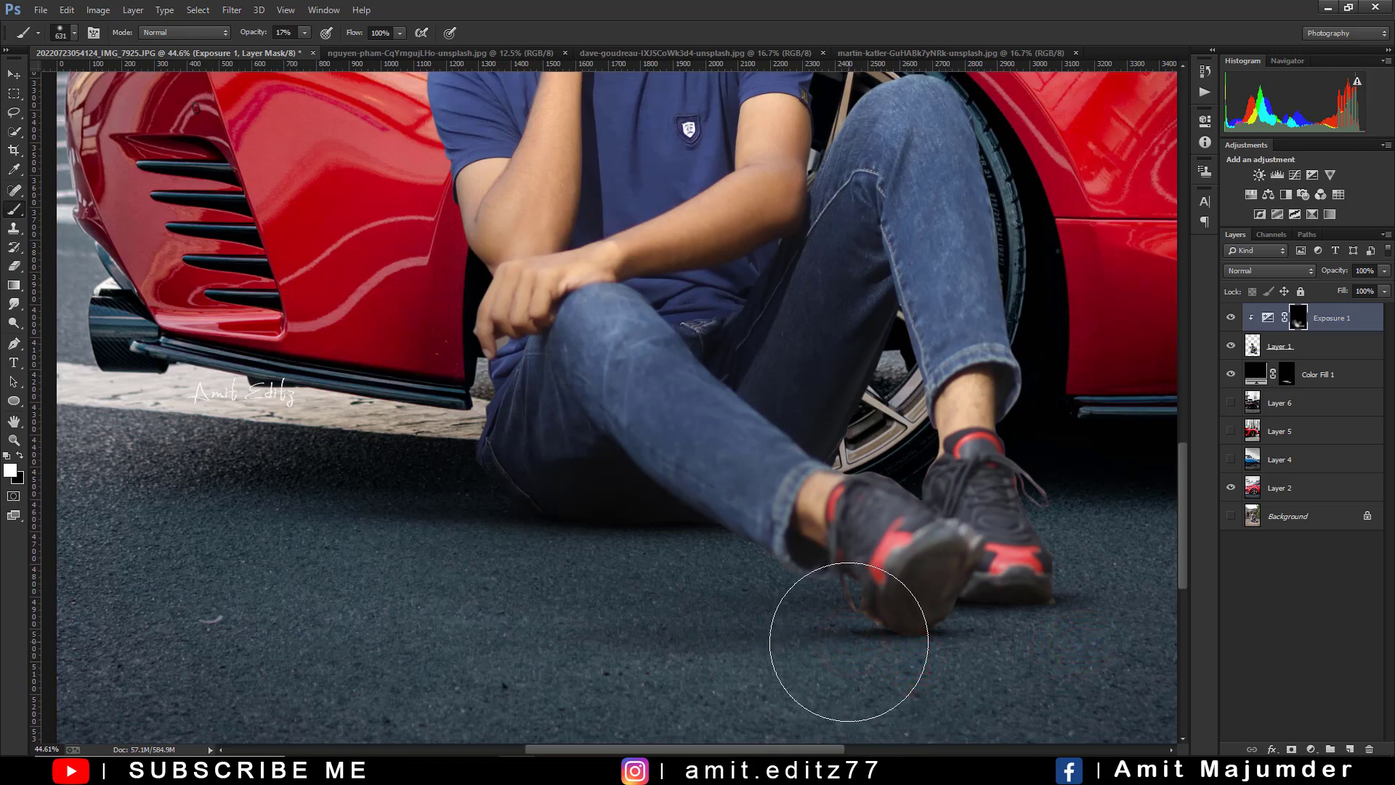
click(850, 644)
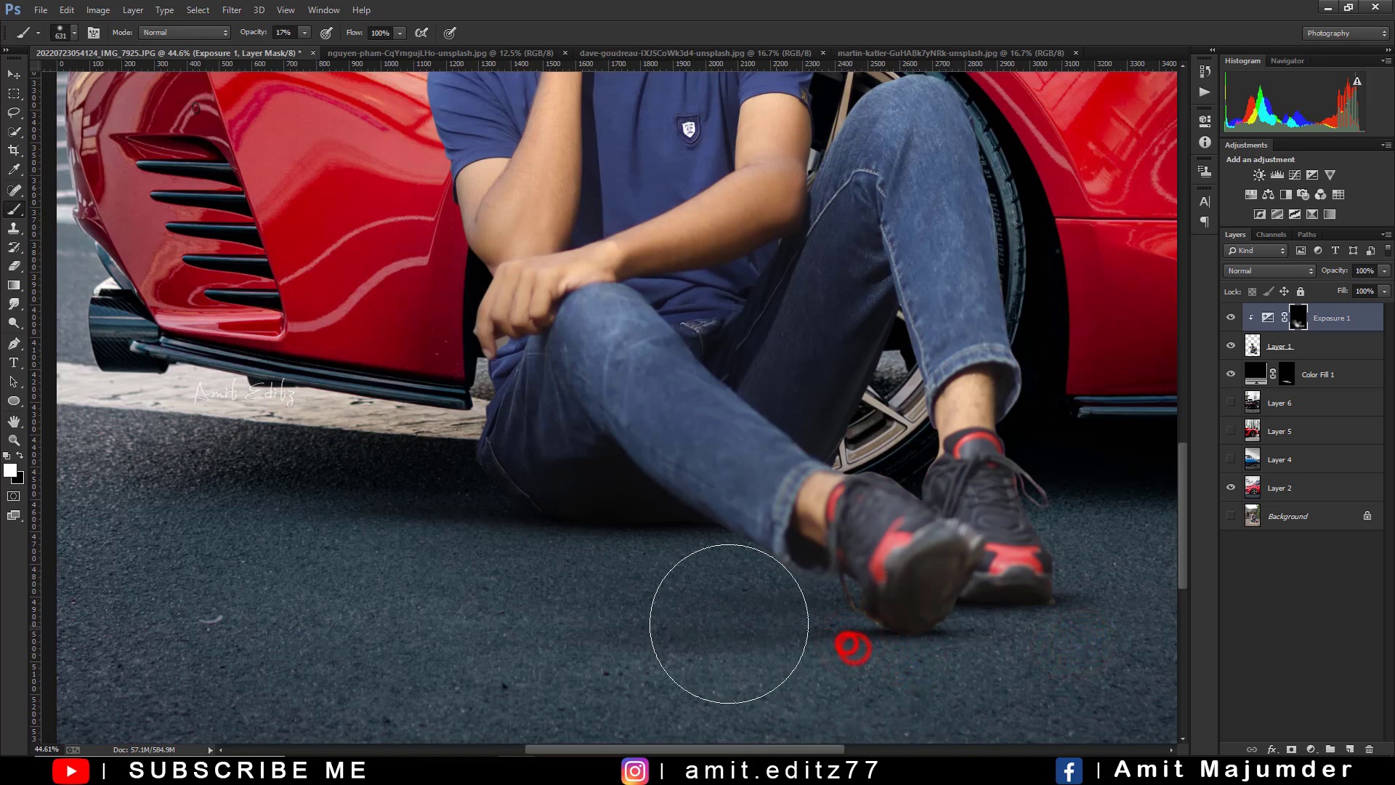
Step: Shade the lower edges of both shoes and the jeans near the wheel
click(720, 554)
click(928, 663)
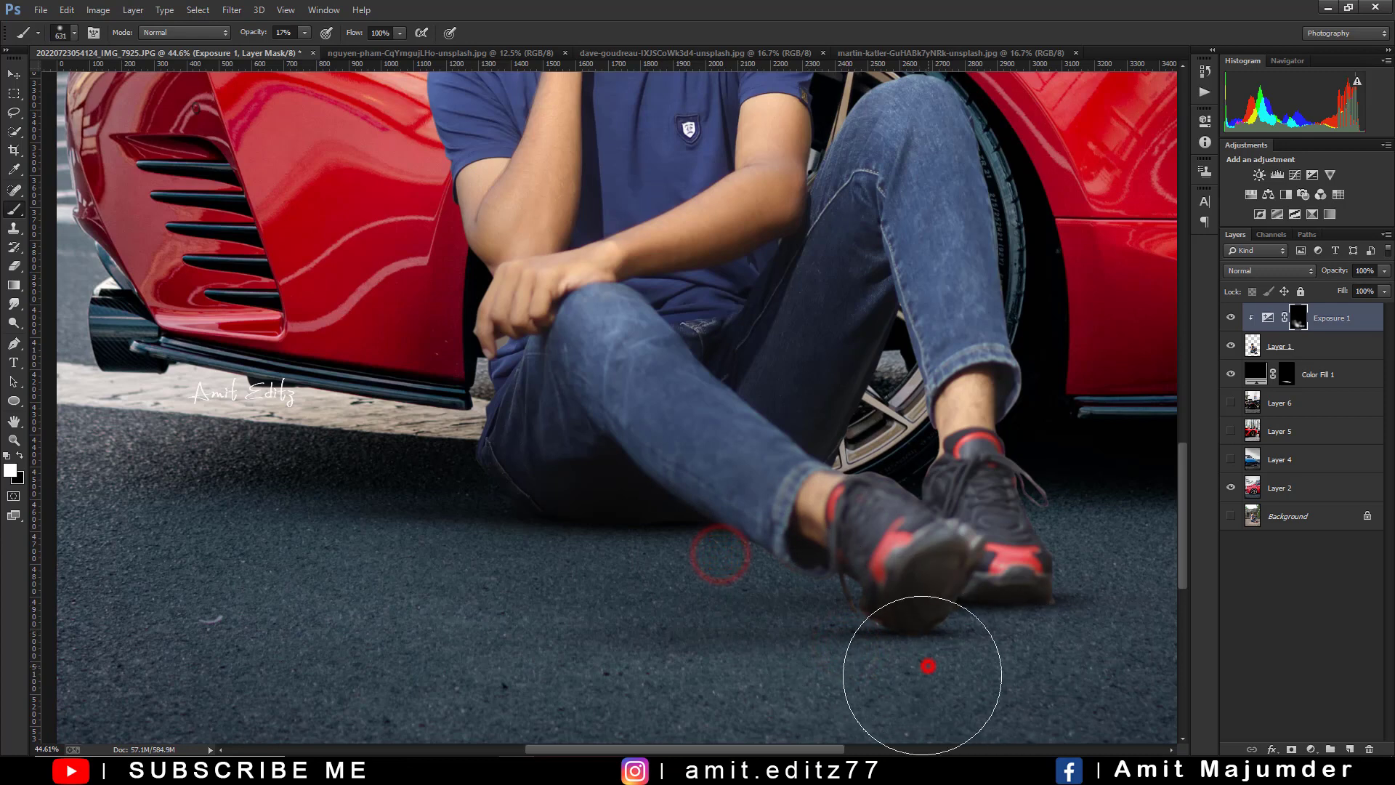
click(1092, 654)
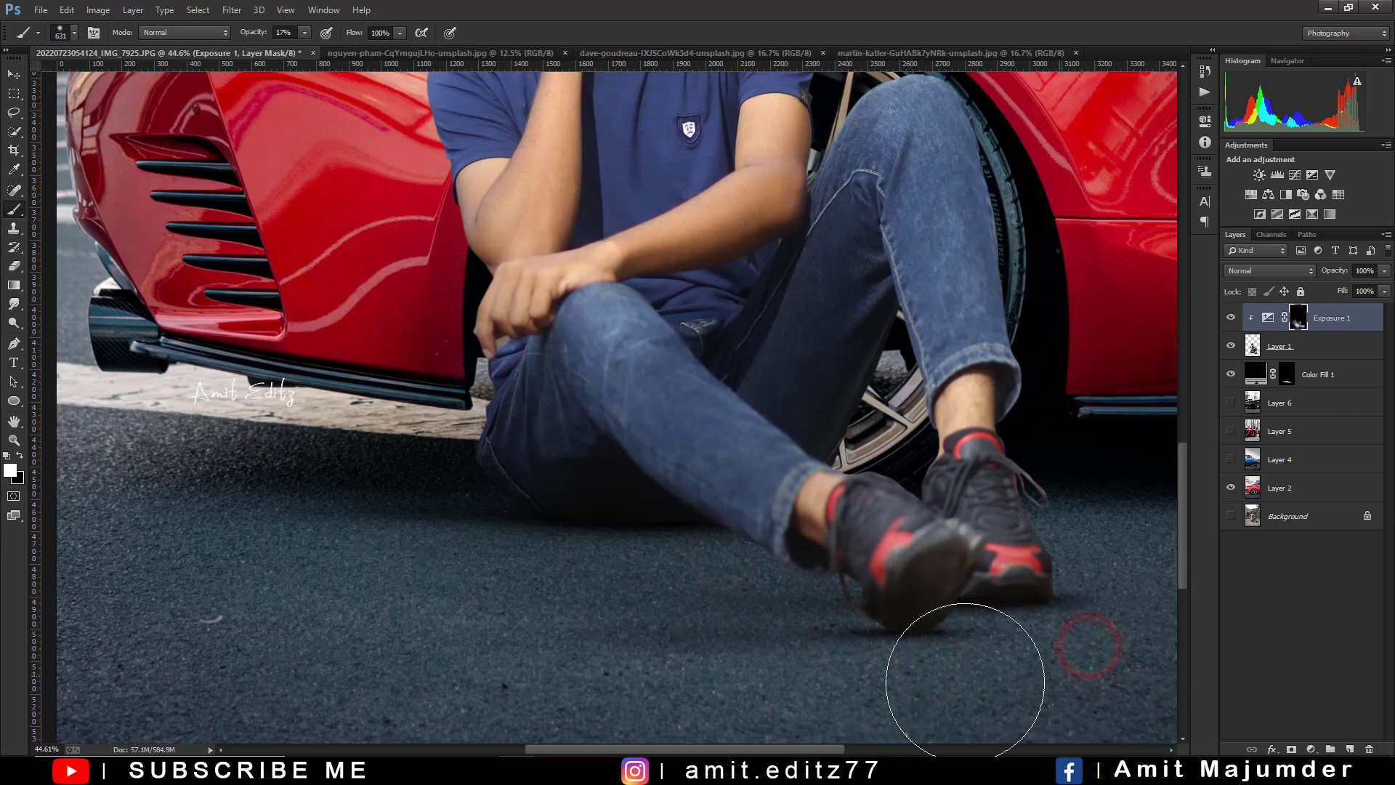
click(904, 690)
click(821, 683)
click(819, 642)
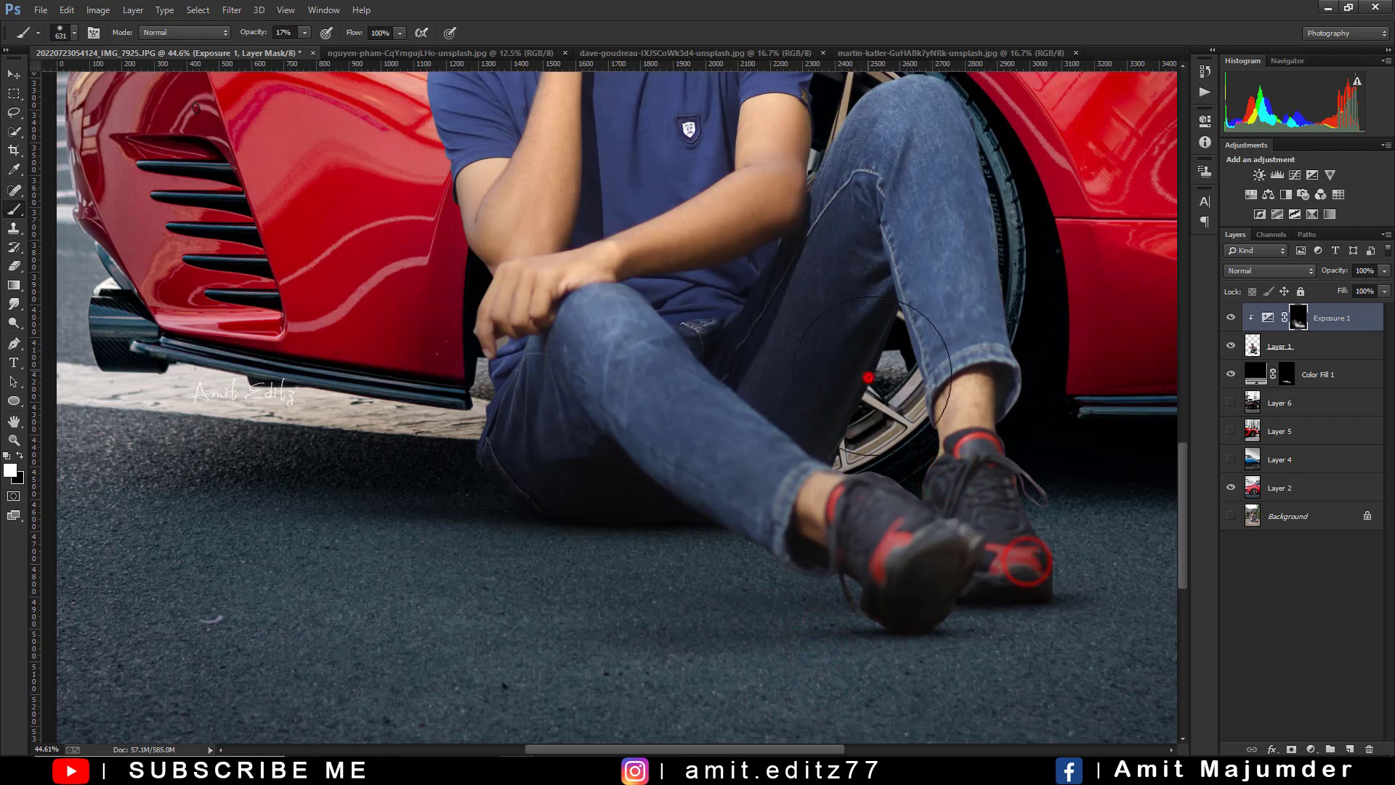
click(868, 377)
Step: Shade the man's knee on the exposure mask
scroll(872, 396, down, 3)
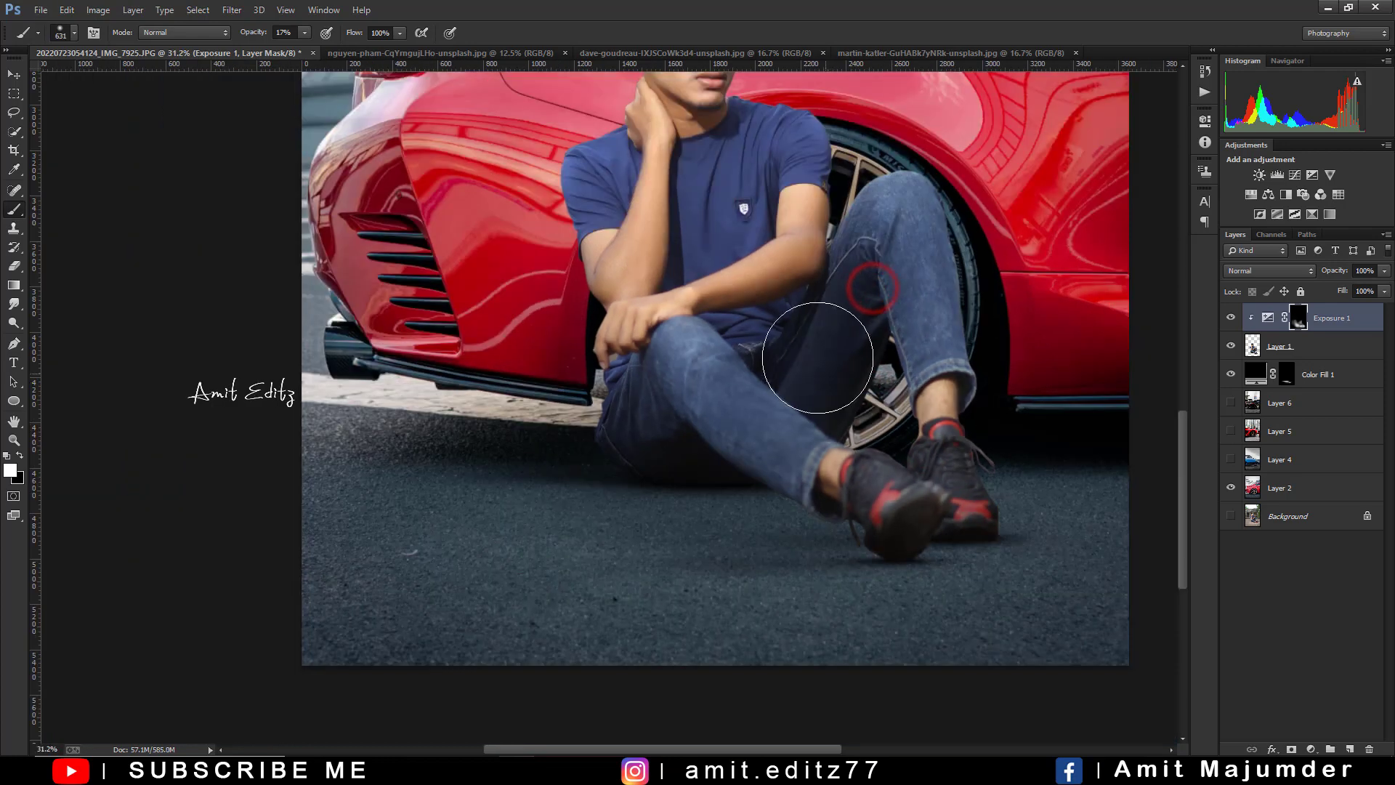
click(655, 353)
scroll(848, 290, down, 2)
scroll(848, 291, down, 2)
scroll(848, 290, down, 1)
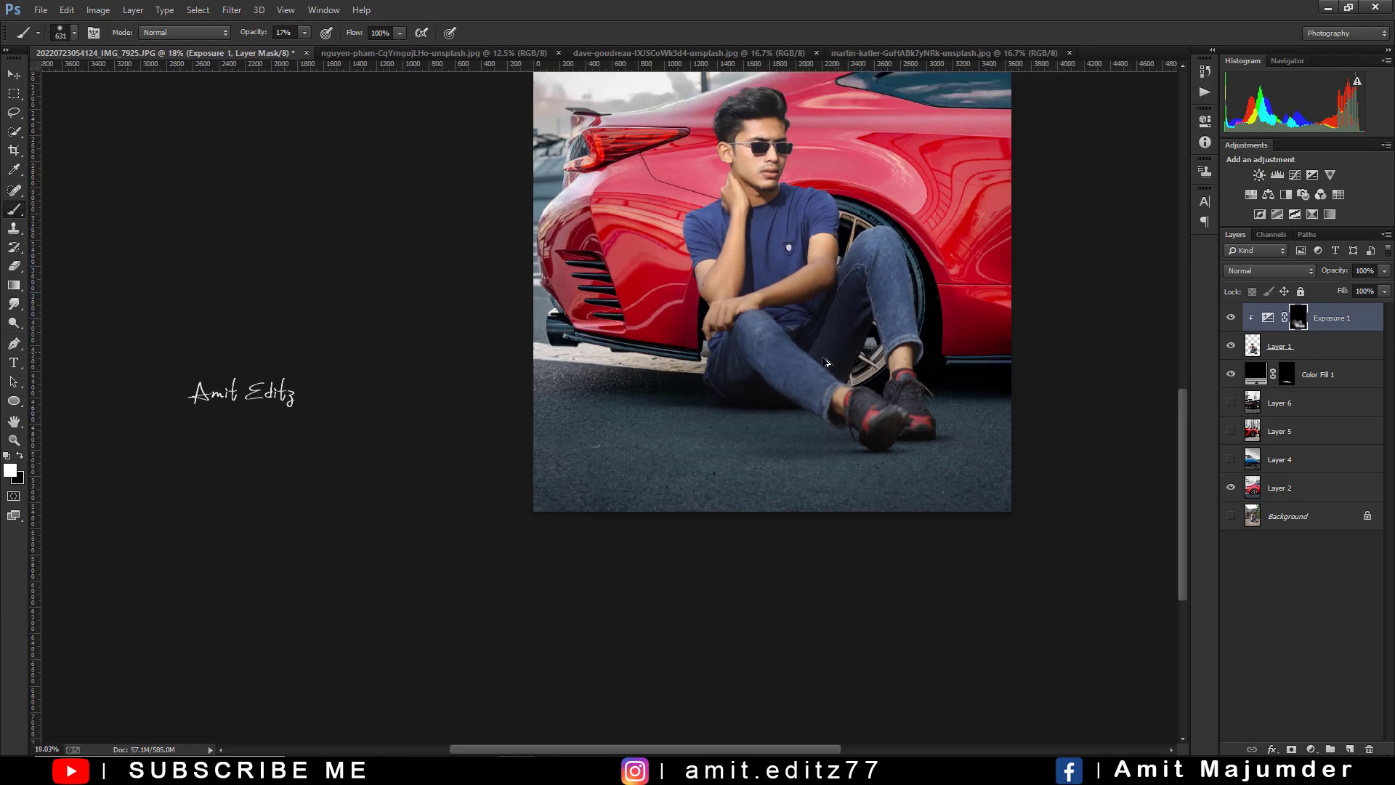
click(745, 334)
scroll(893, 465, down, 2)
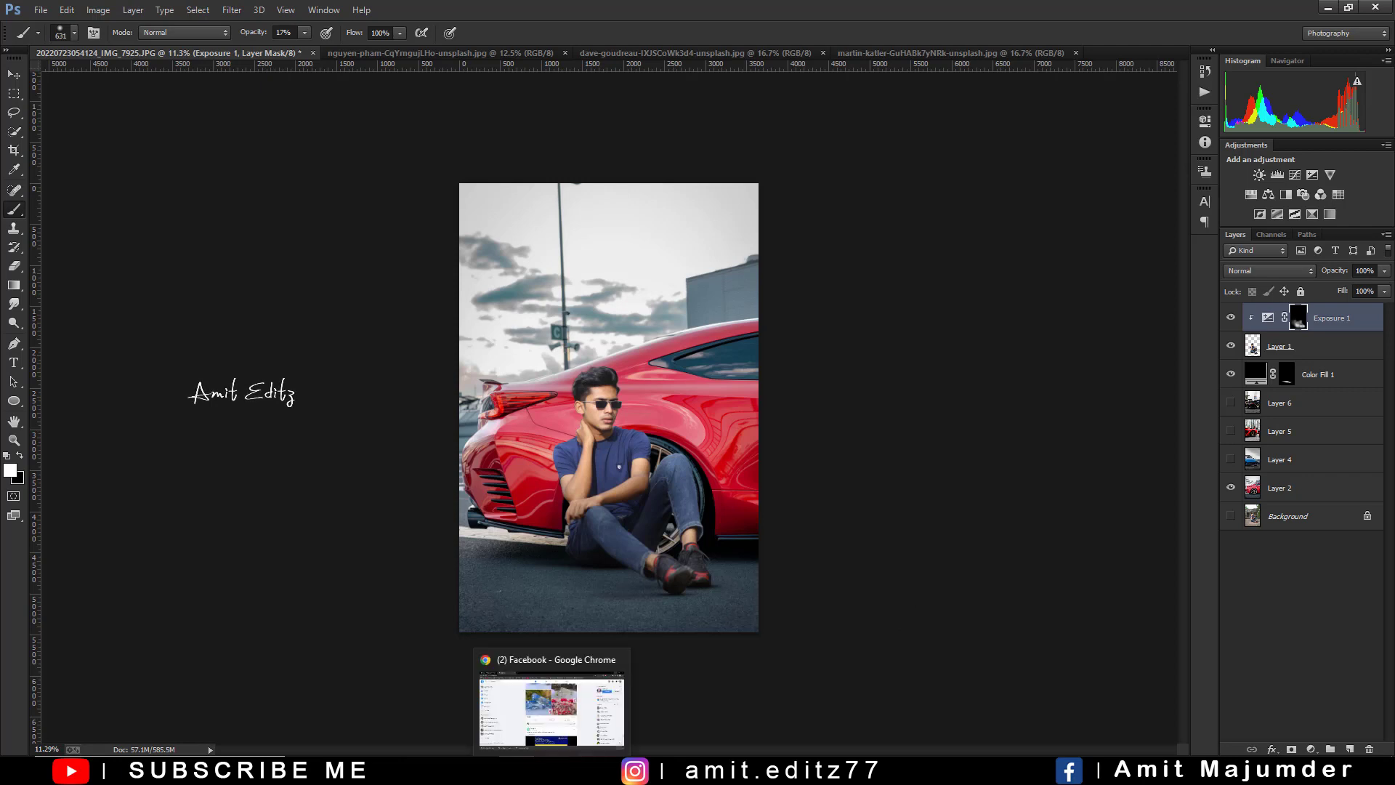
scroll(1118, 277, up, 2)
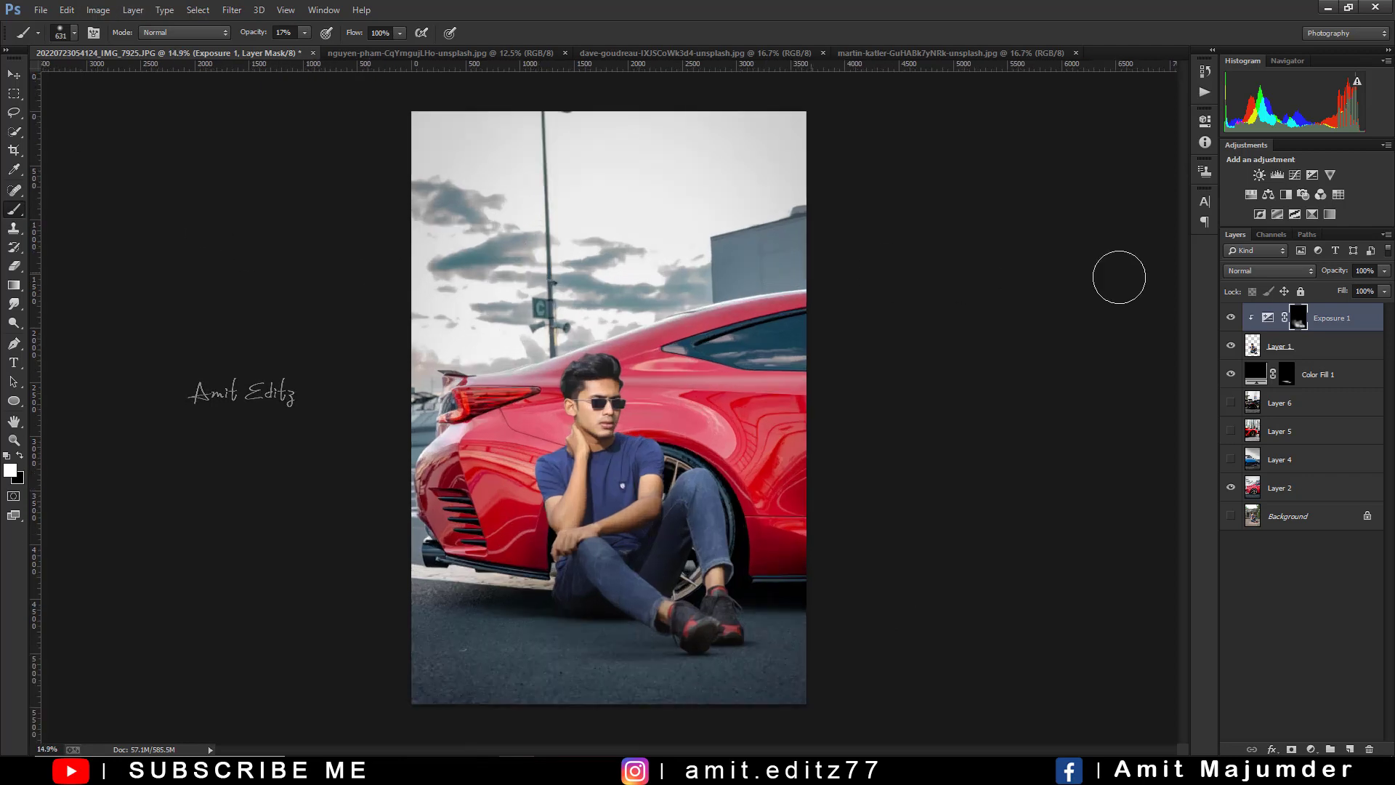
Step: On the Color Fill 1 mask, set a flattened brush of 2792 px at 17% opacity
click(1287, 374)
drag(591, 643, 600, 643)
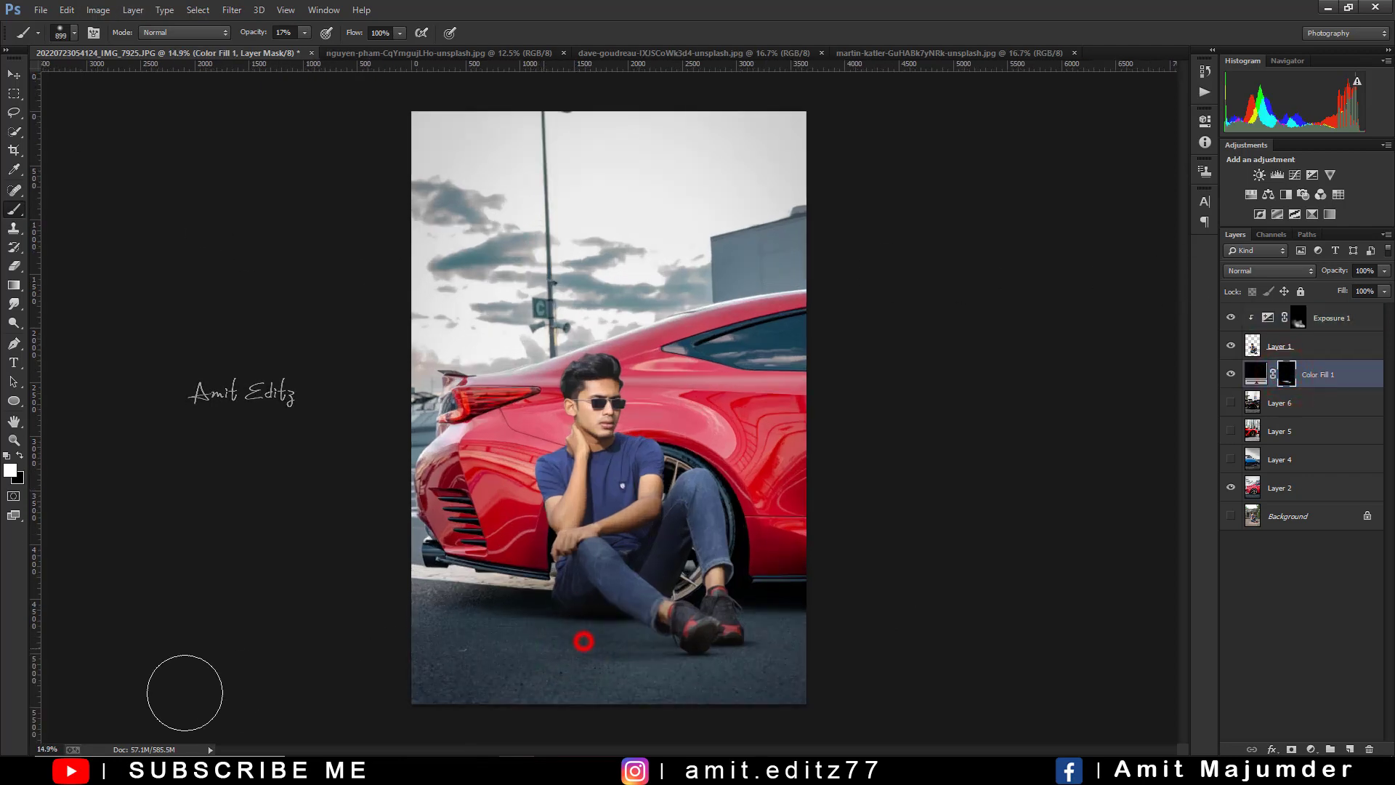
right_click(609, 633)
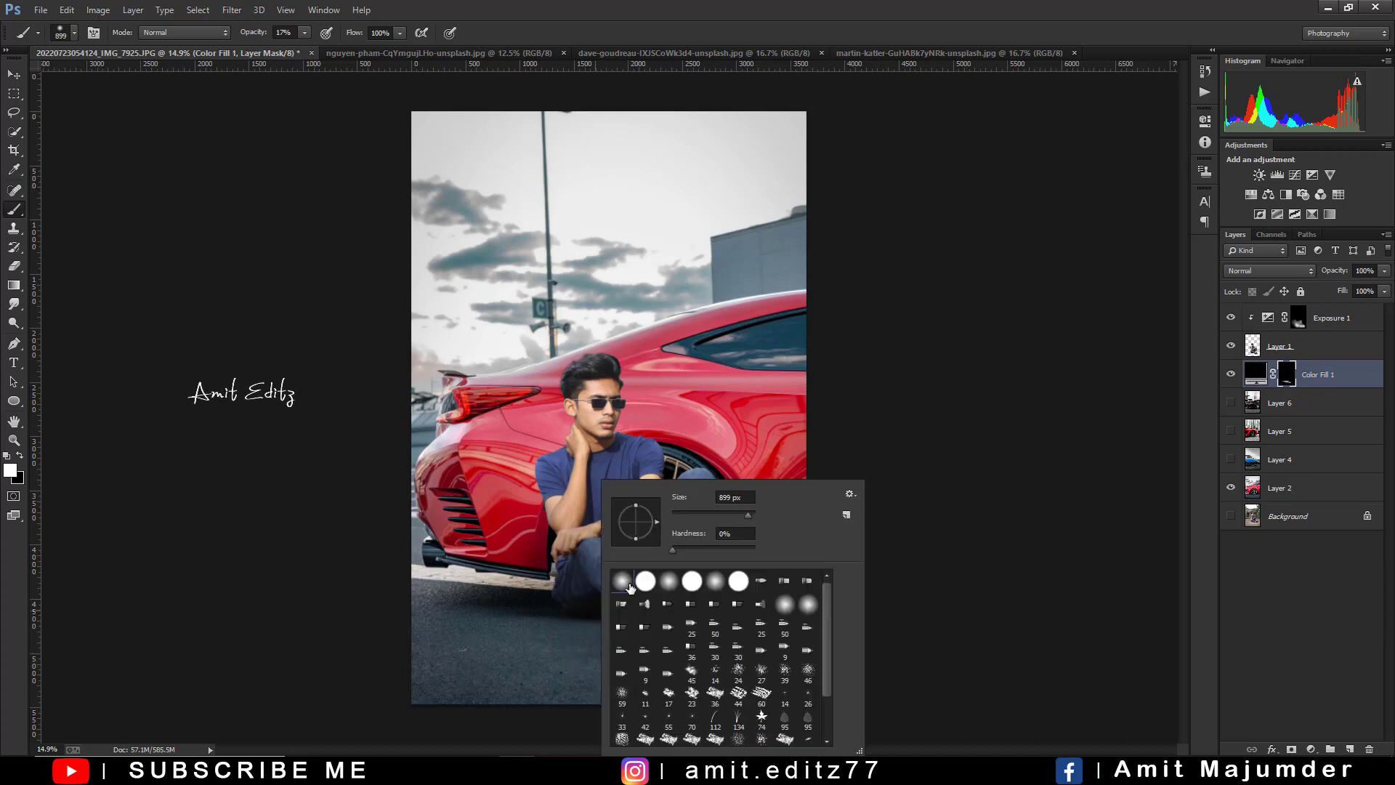
drag(639, 504, 639, 515)
click(588, 595)
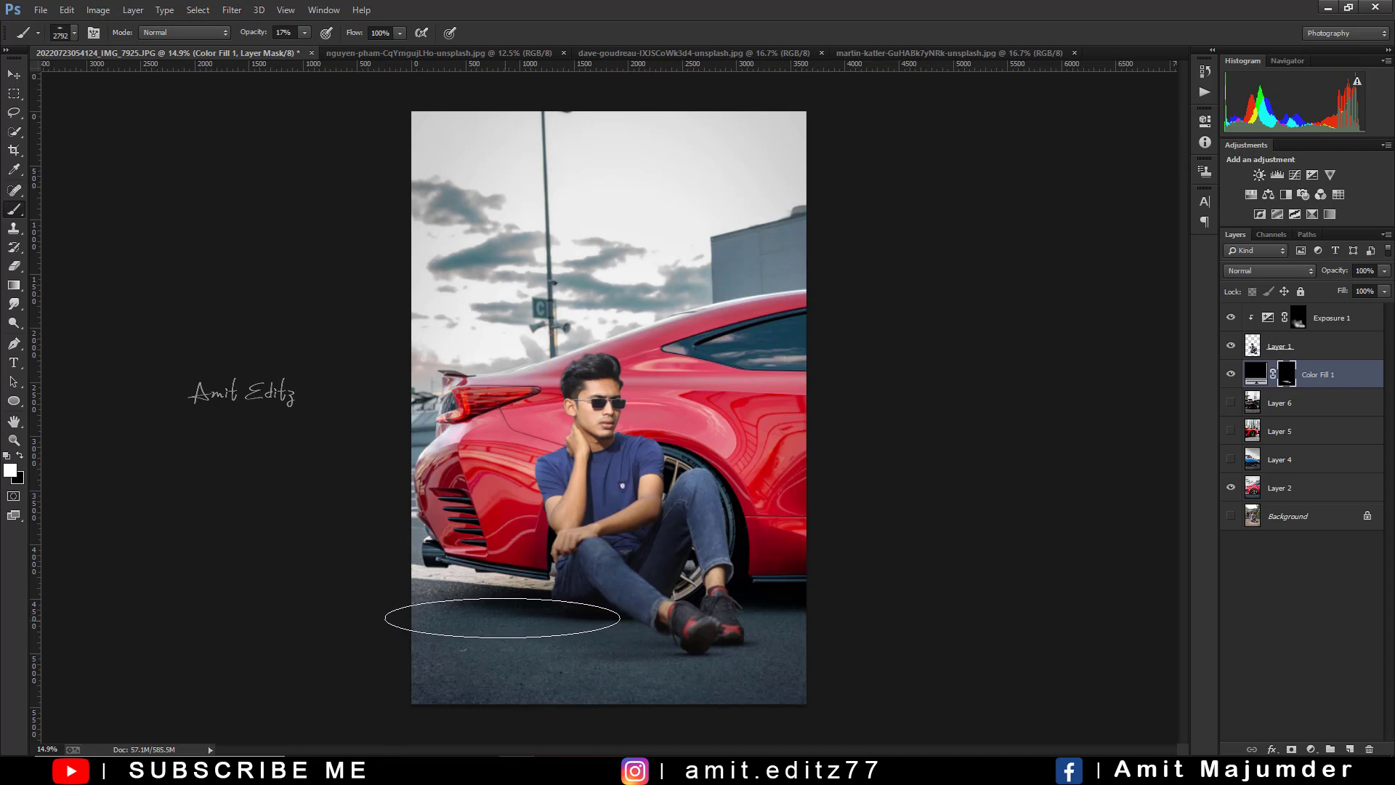
Step: Dab a faint elliptical shadow across the road beneath the feet
click(501, 616)
click(597, 614)
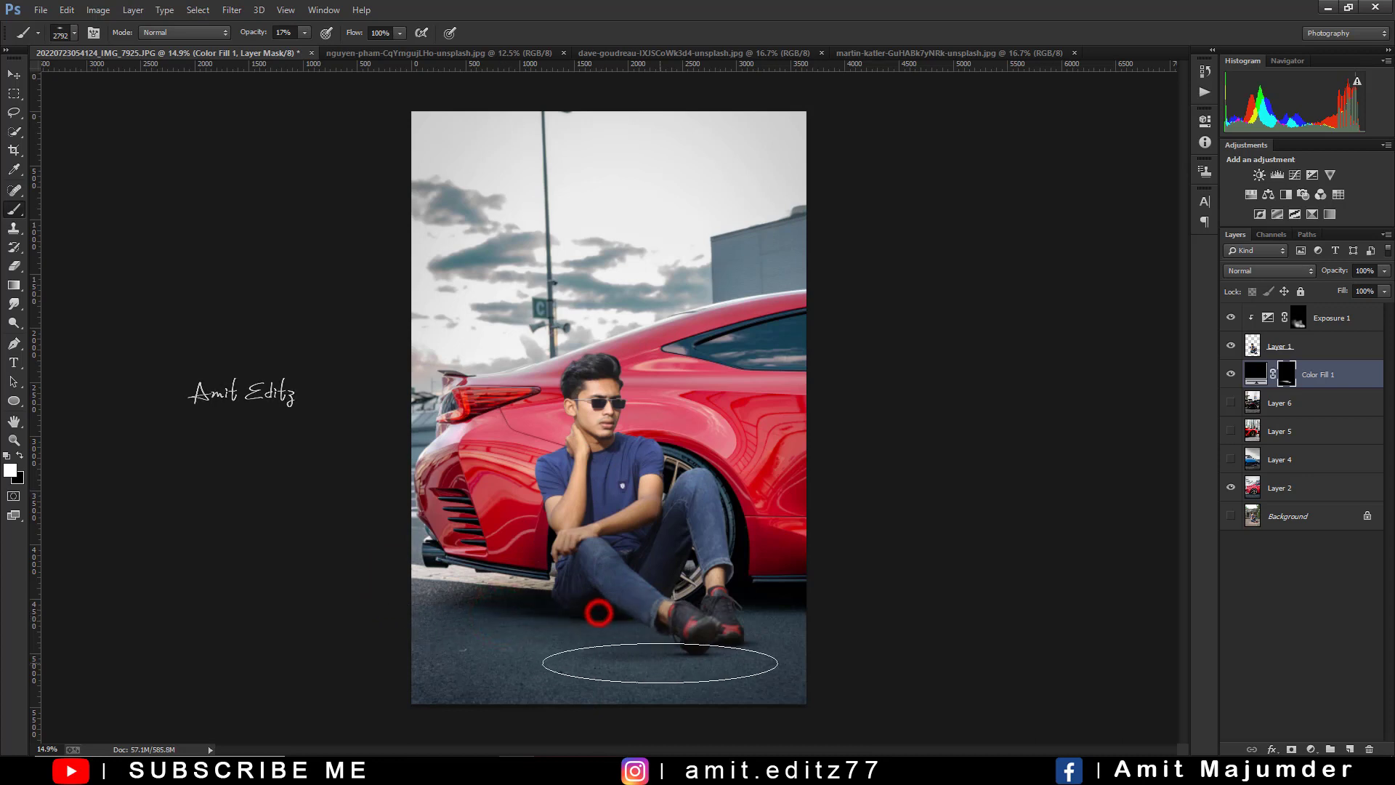
click(644, 646)
click(518, 657)
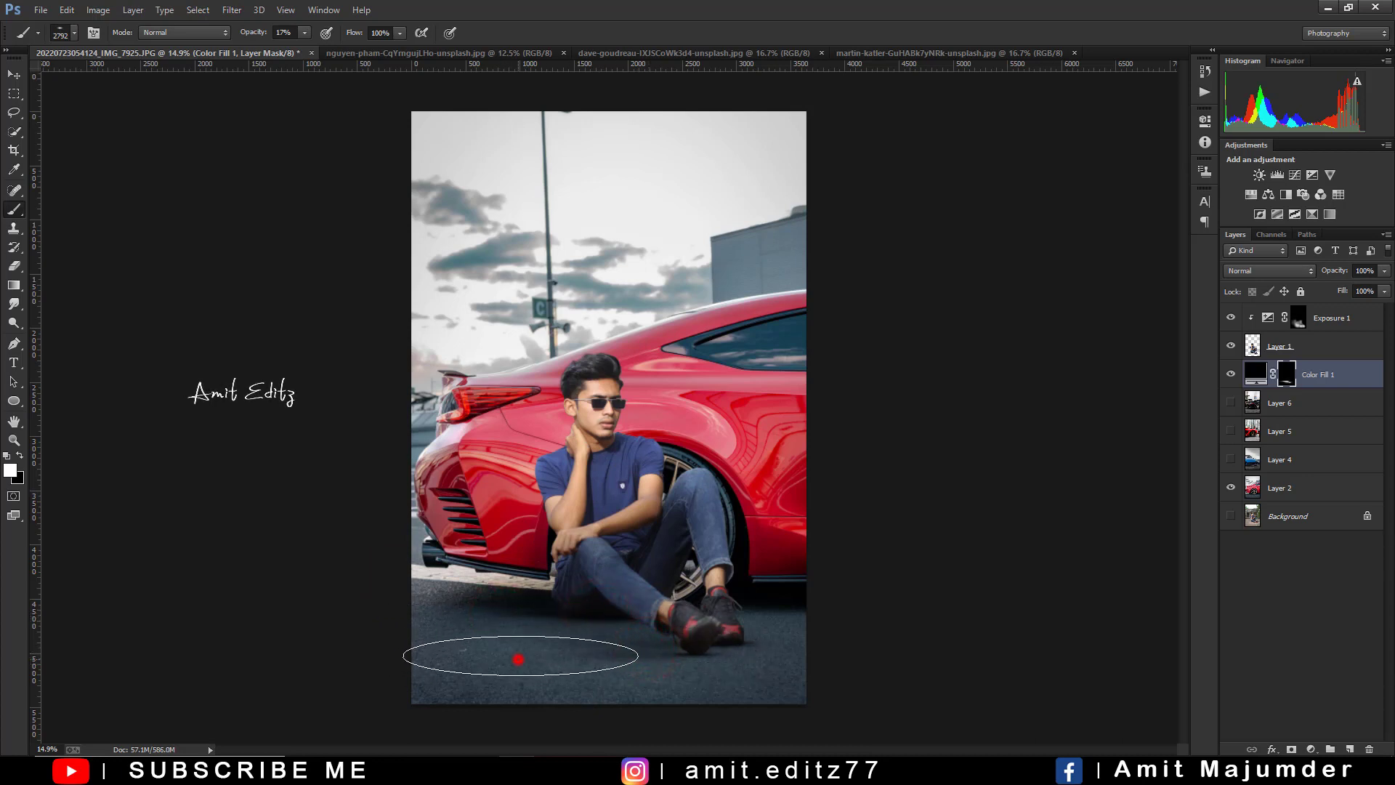
click(535, 647)
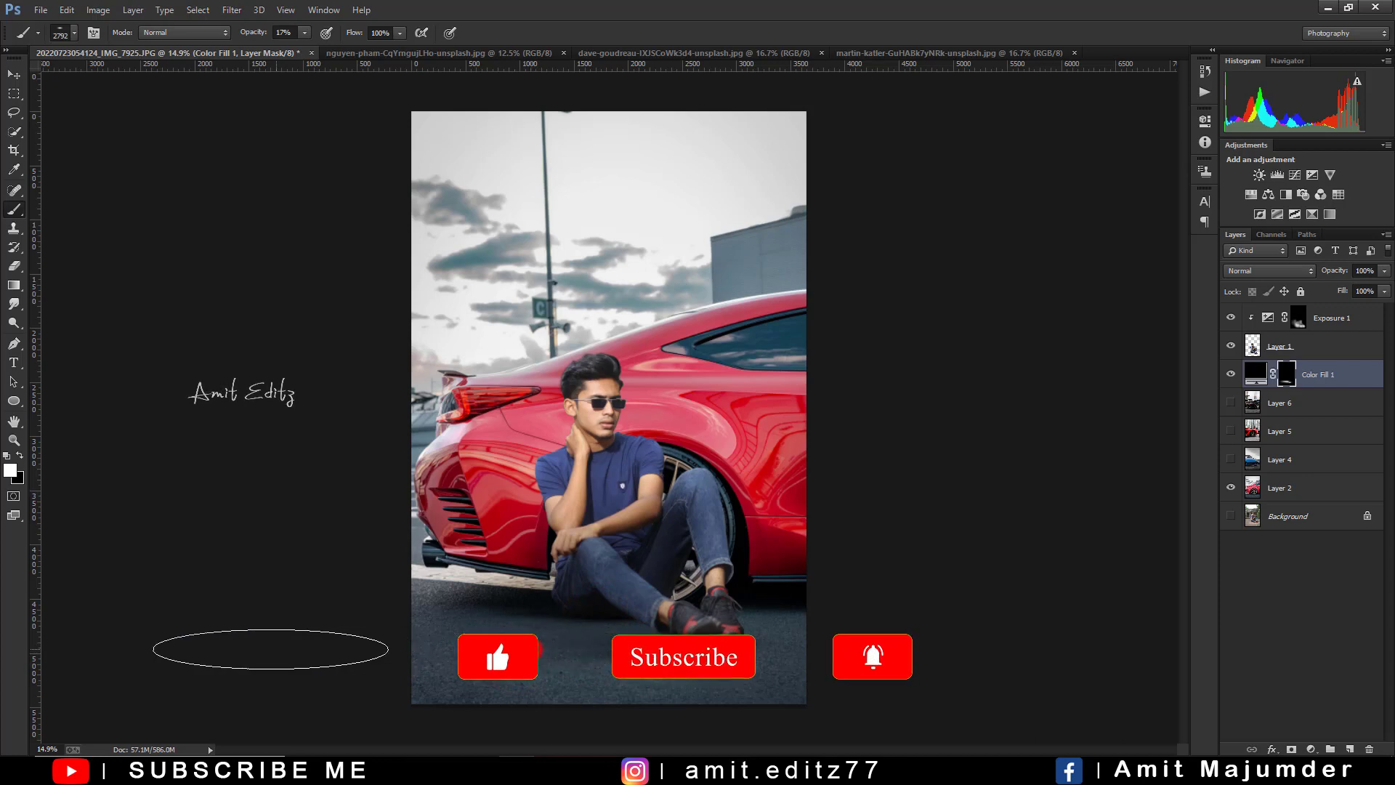
key(ctrl+minus)
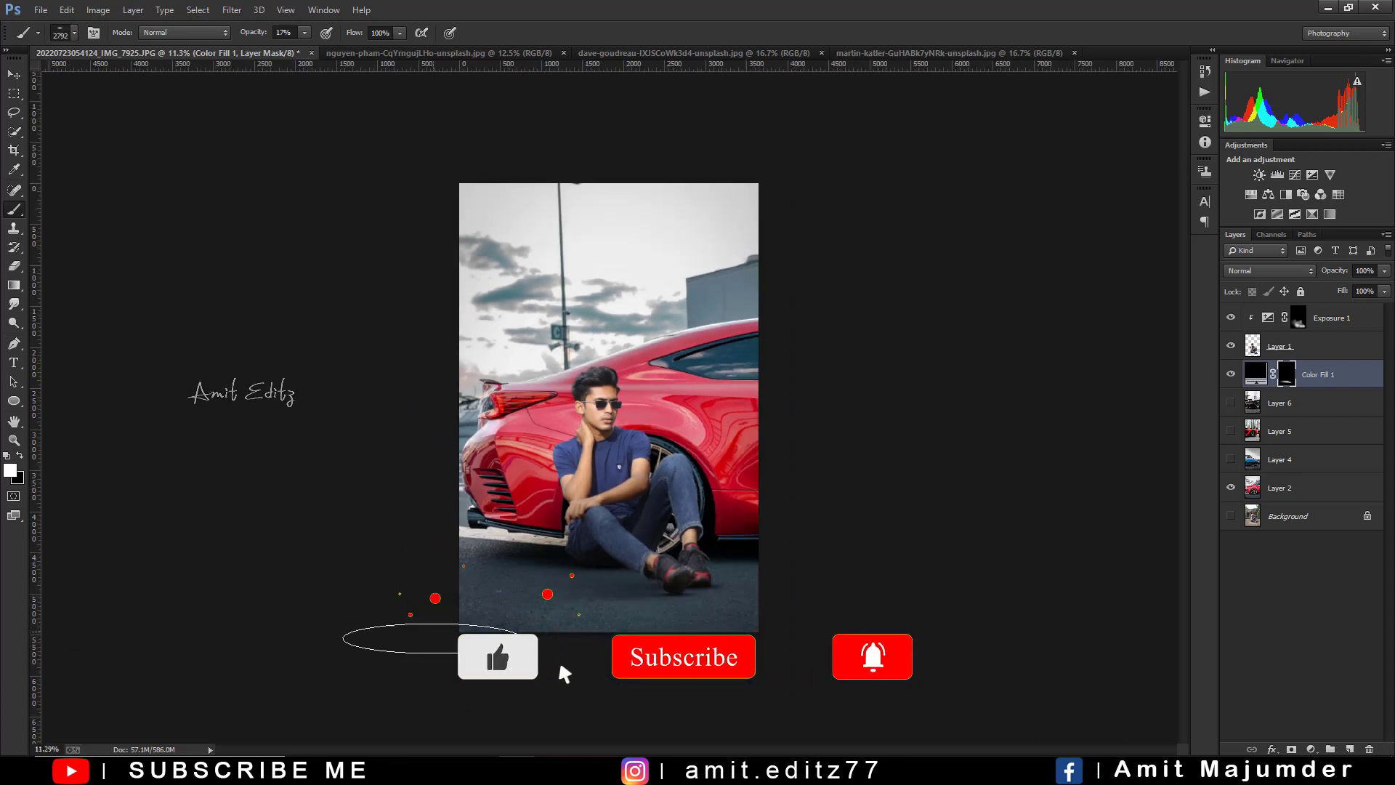
key(ctrl+plus)
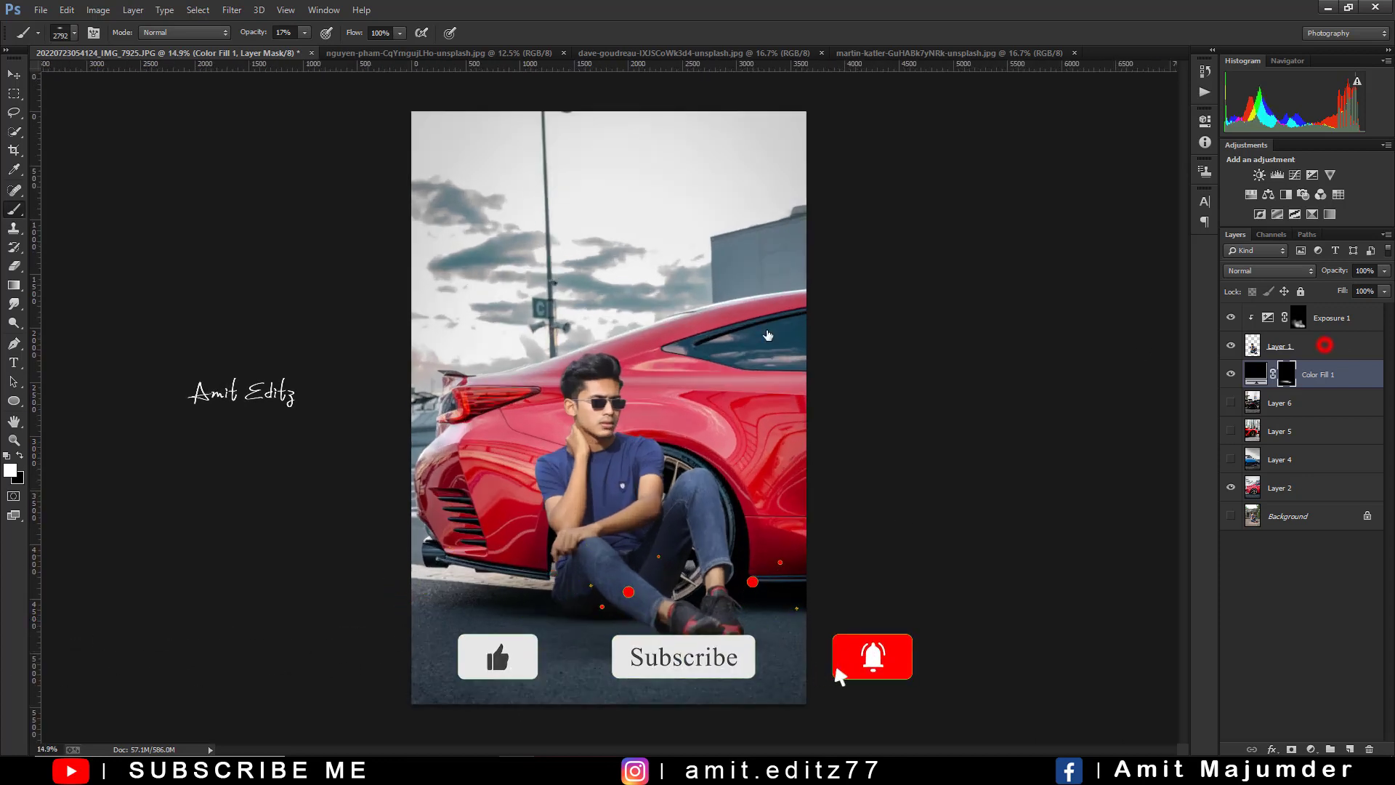
click(1334, 350)
Step: Smudge the man's hair outline into the red car with the Smudge Tool at 74% strength
key(x)
right_click(14, 304)
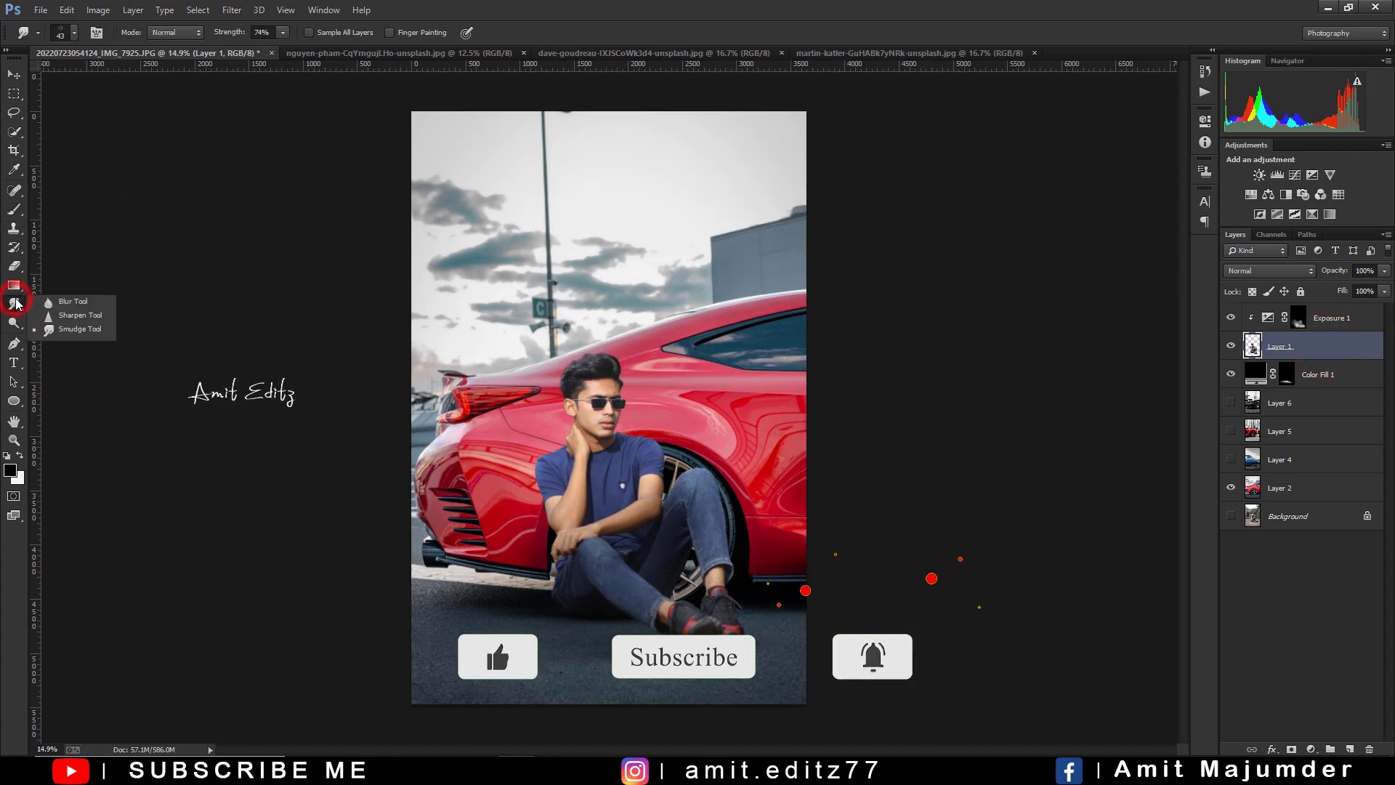
click(47, 326)
key(ctrl+plus)
key(ctrl+plus)
key(ctrl+plus)
key(ctrl+plus)
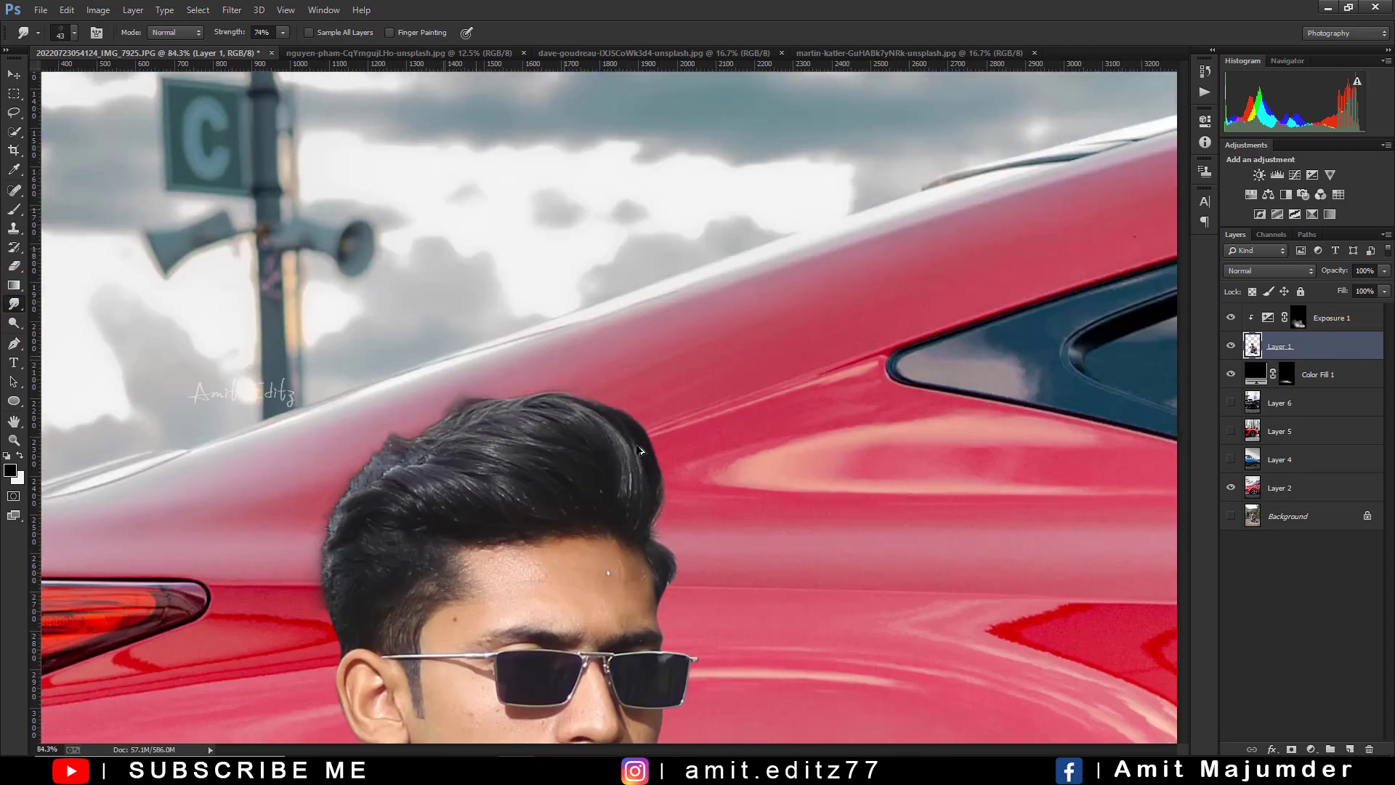
key(ctrl+plus)
key(ctrl+plus)
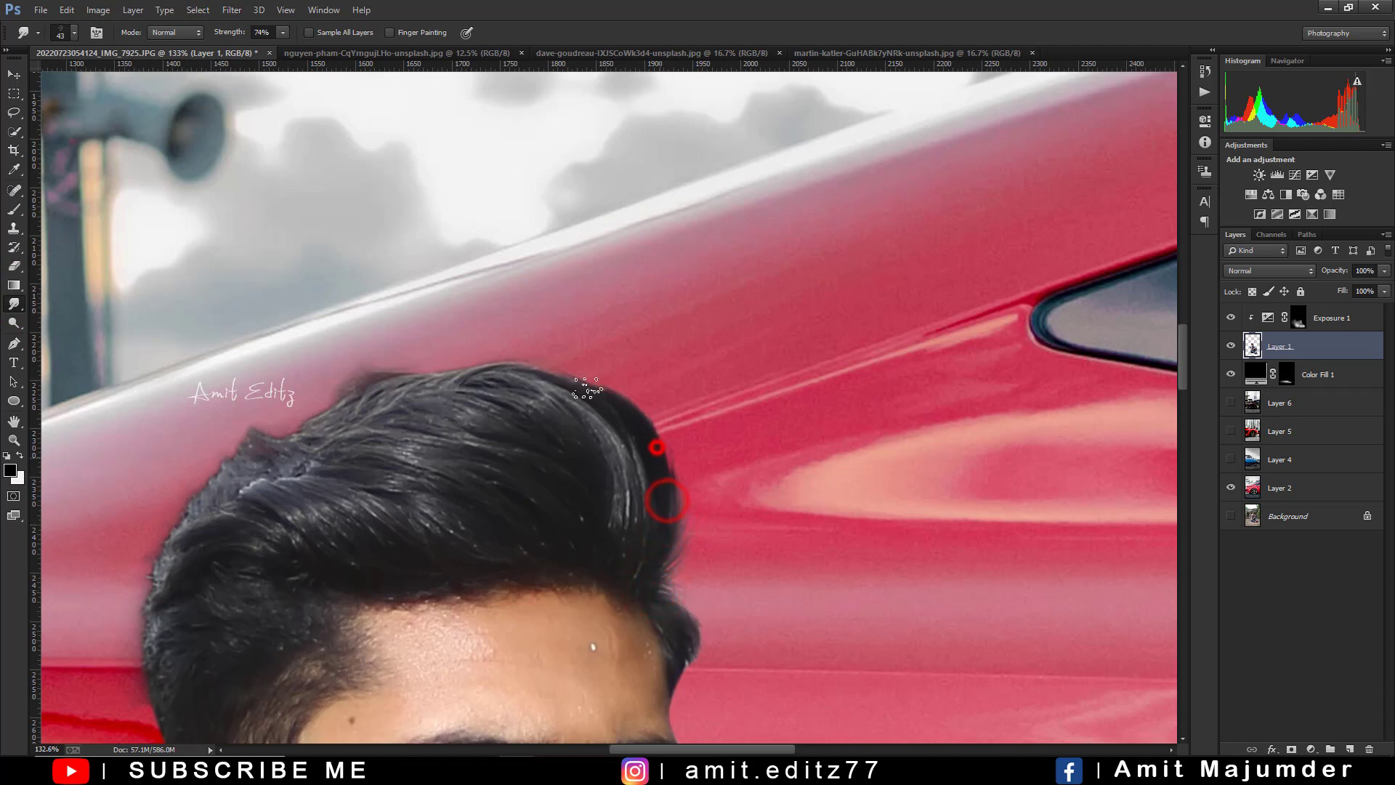
drag(666, 500, 656, 448)
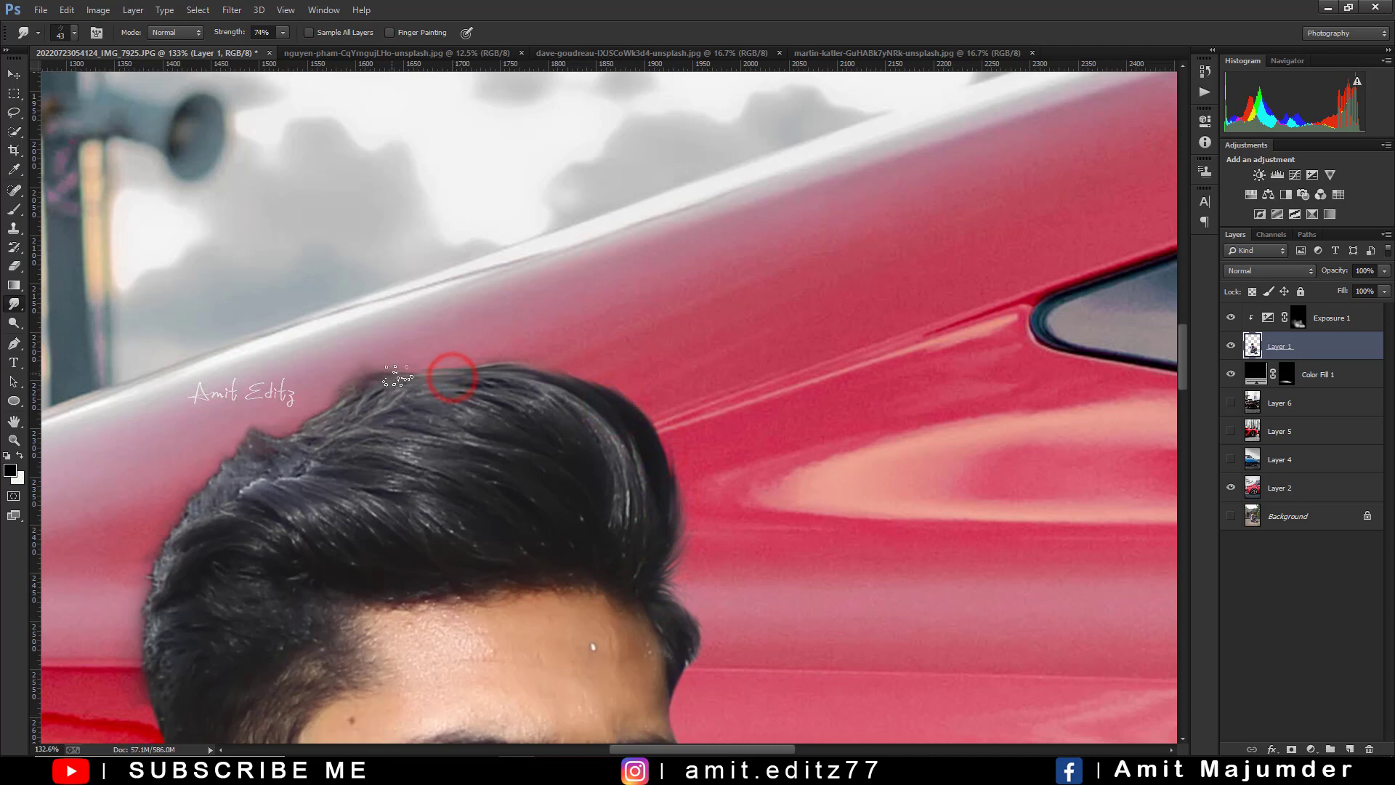
click(367, 393)
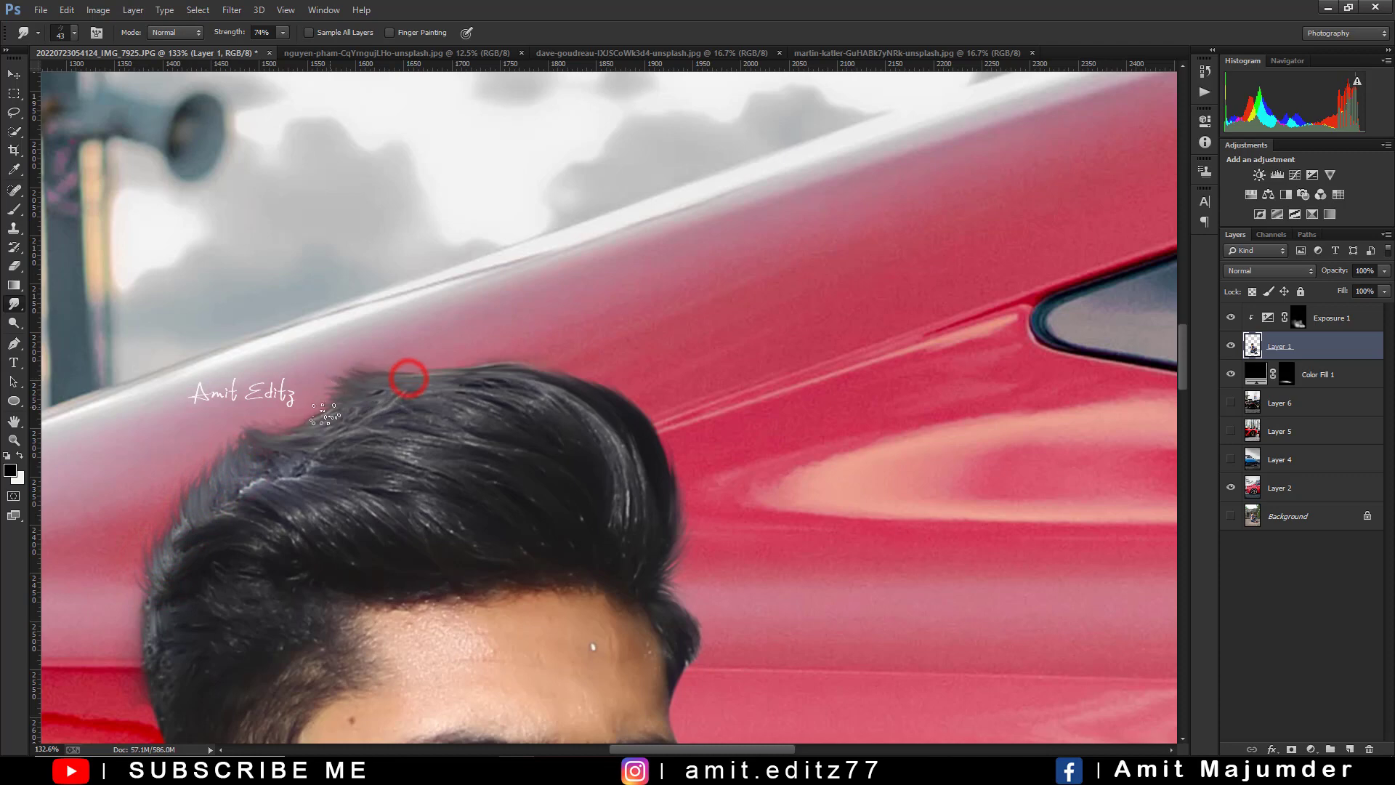
scroll(485, 387, down, 2)
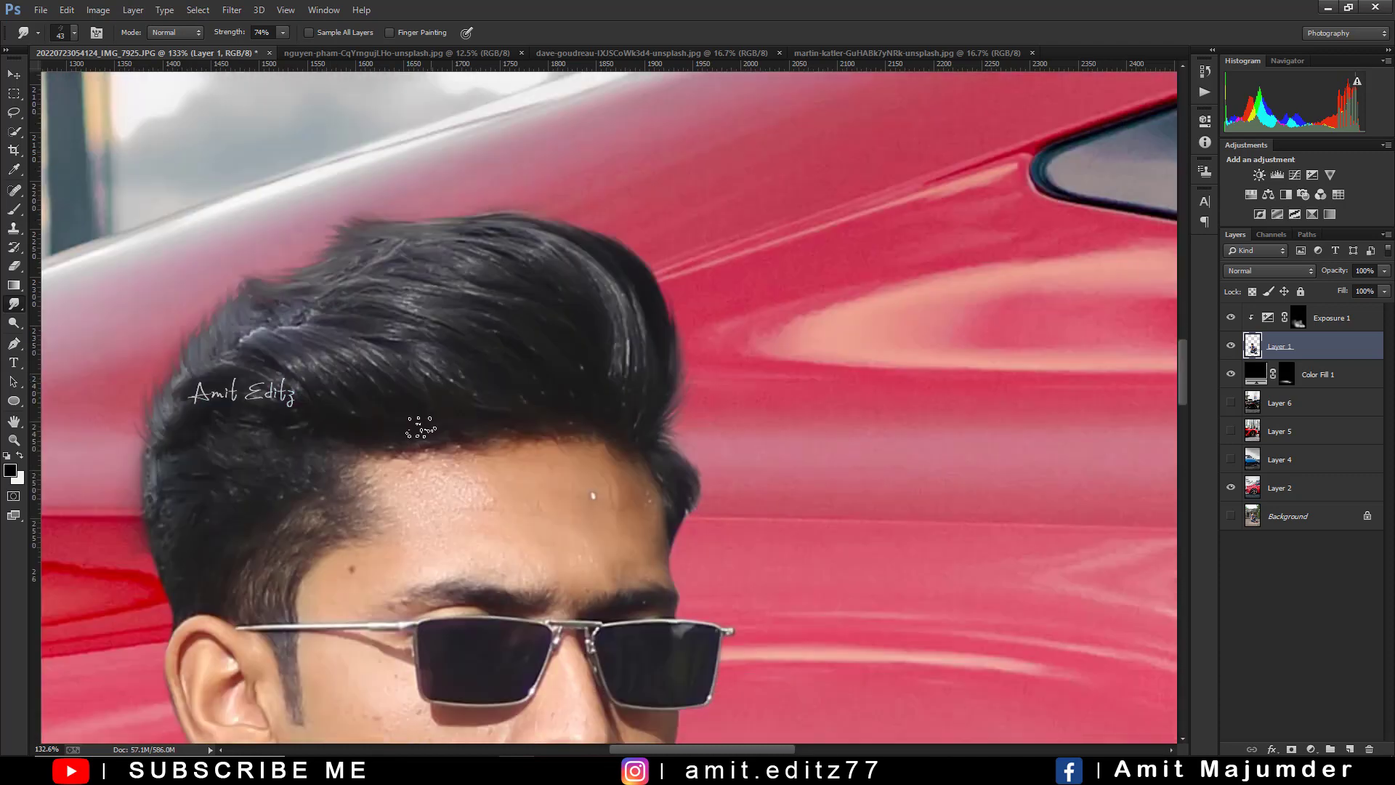
scroll(414, 420, down, 2)
scroll(252, 349, down, 1)
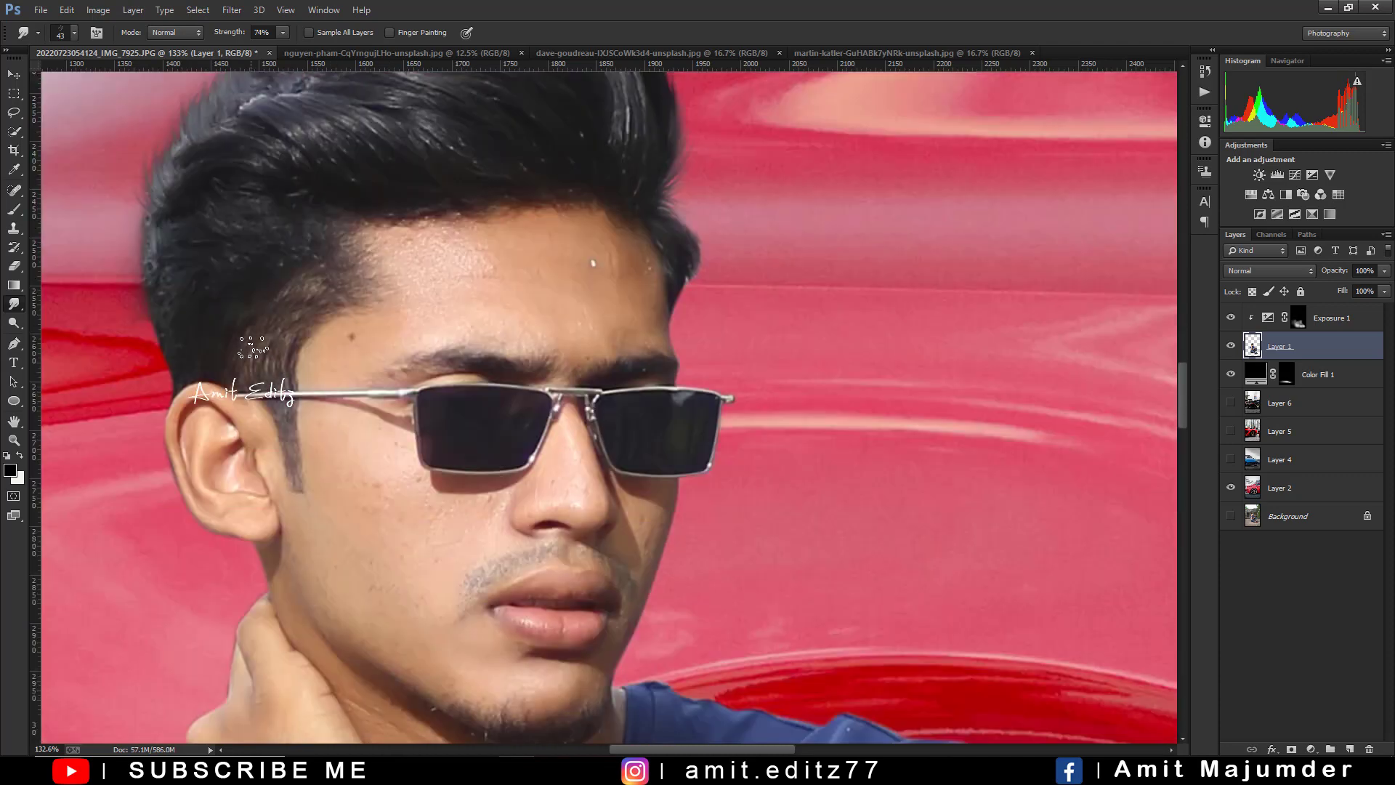
Step: Spot-heal the blemishes on the forehead, temple and cheek
right_click(8, 209)
click(58, 247)
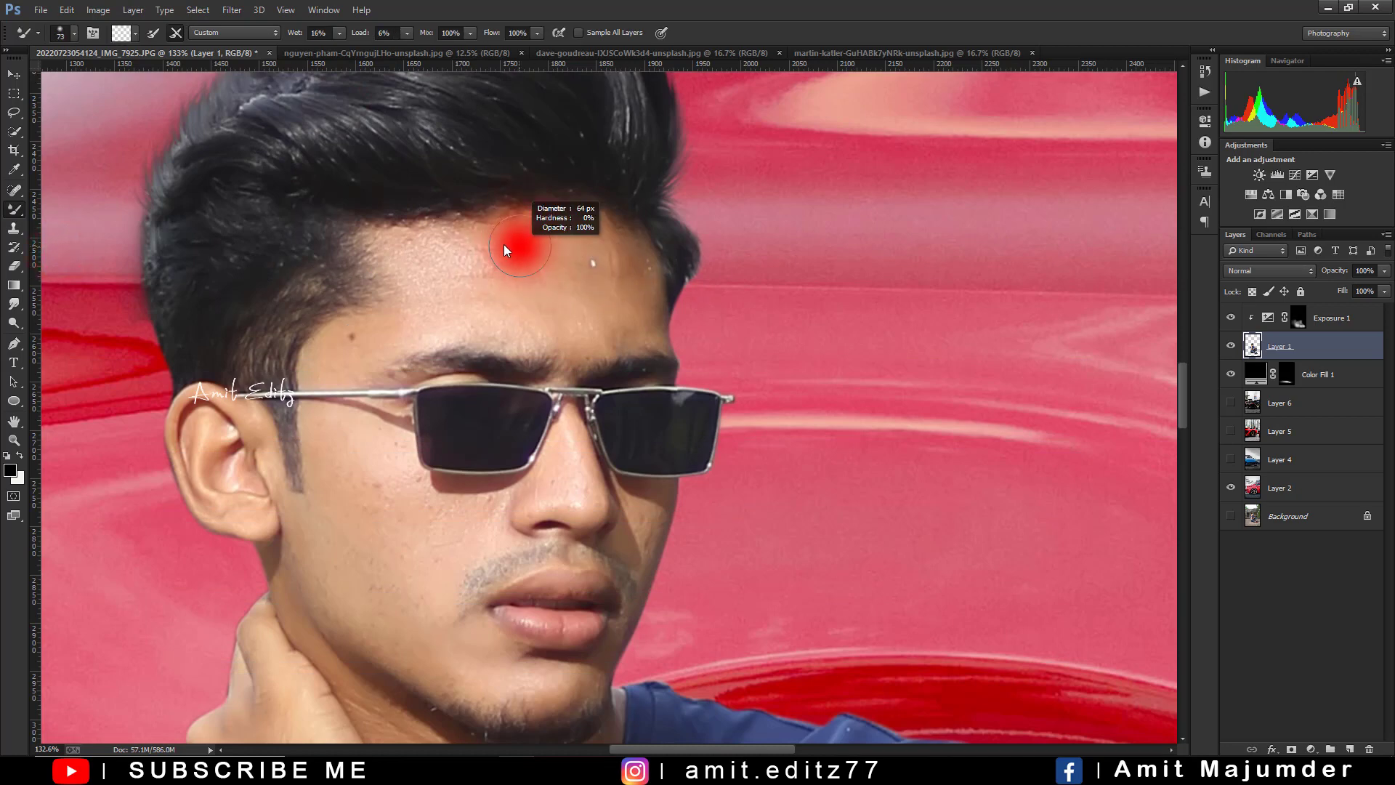
drag(506, 250, 485, 249)
click(14, 191)
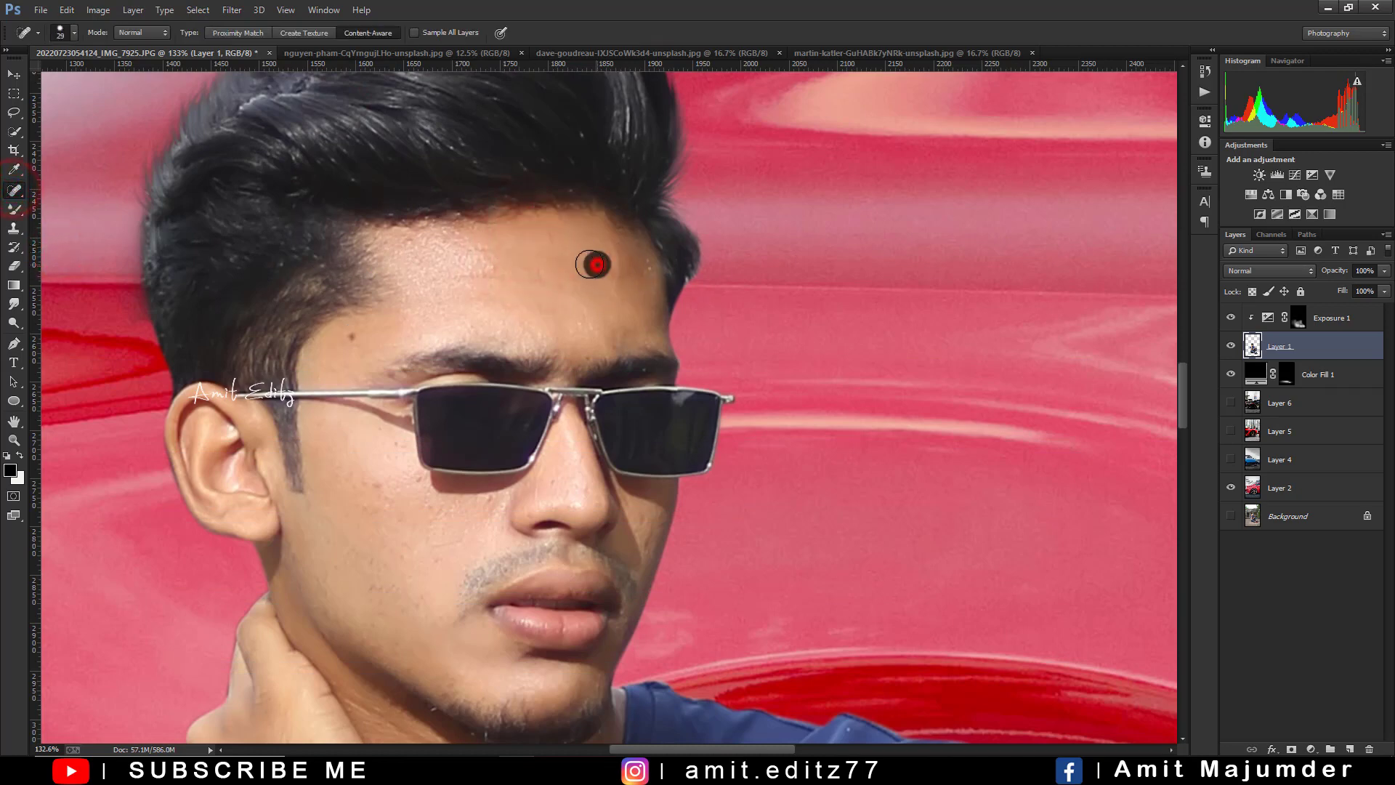
click(593, 264)
key(bracketleft)
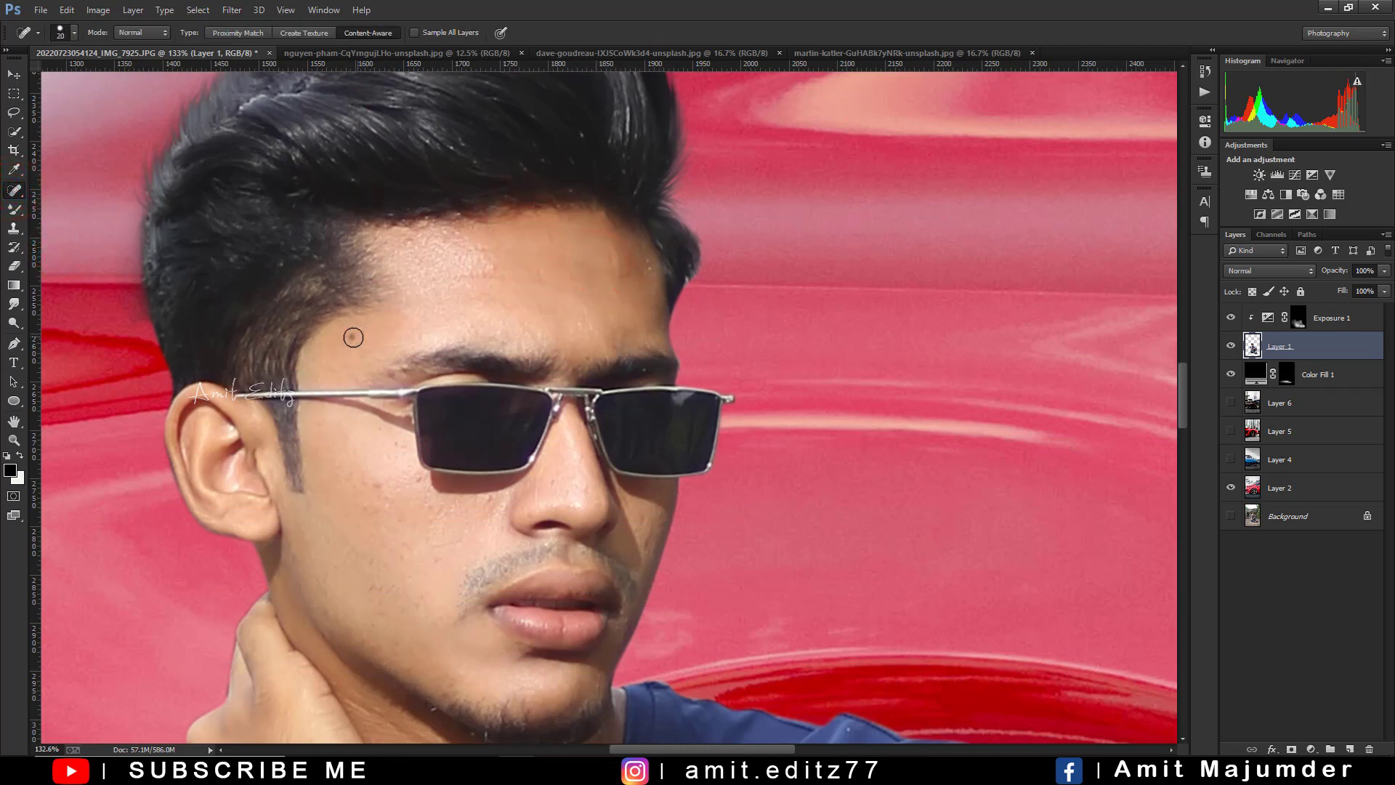
click(353, 337)
click(364, 477)
click(363, 502)
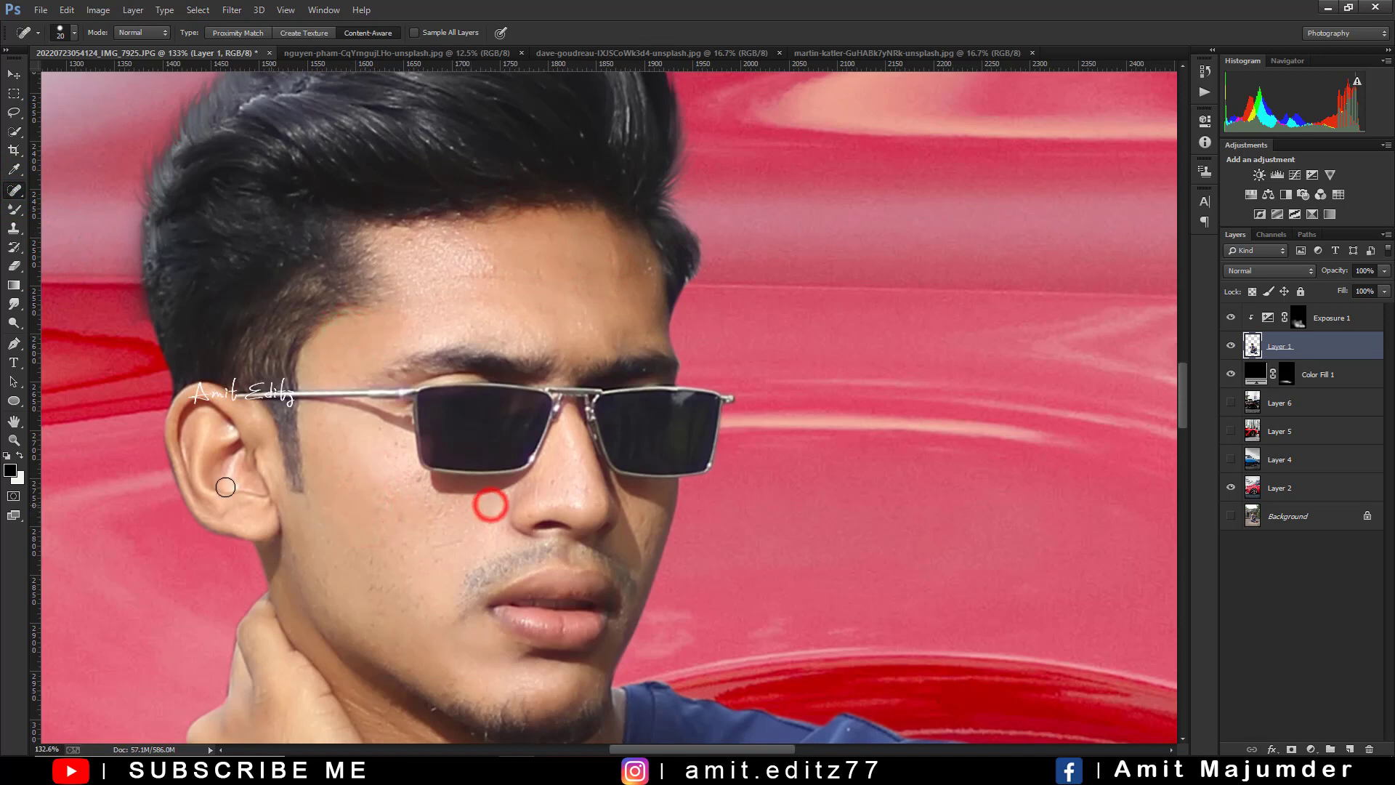
Step: Smooth the forehead, nose bridge, nostril area and cheek with the Mixer Brush
click(14, 210)
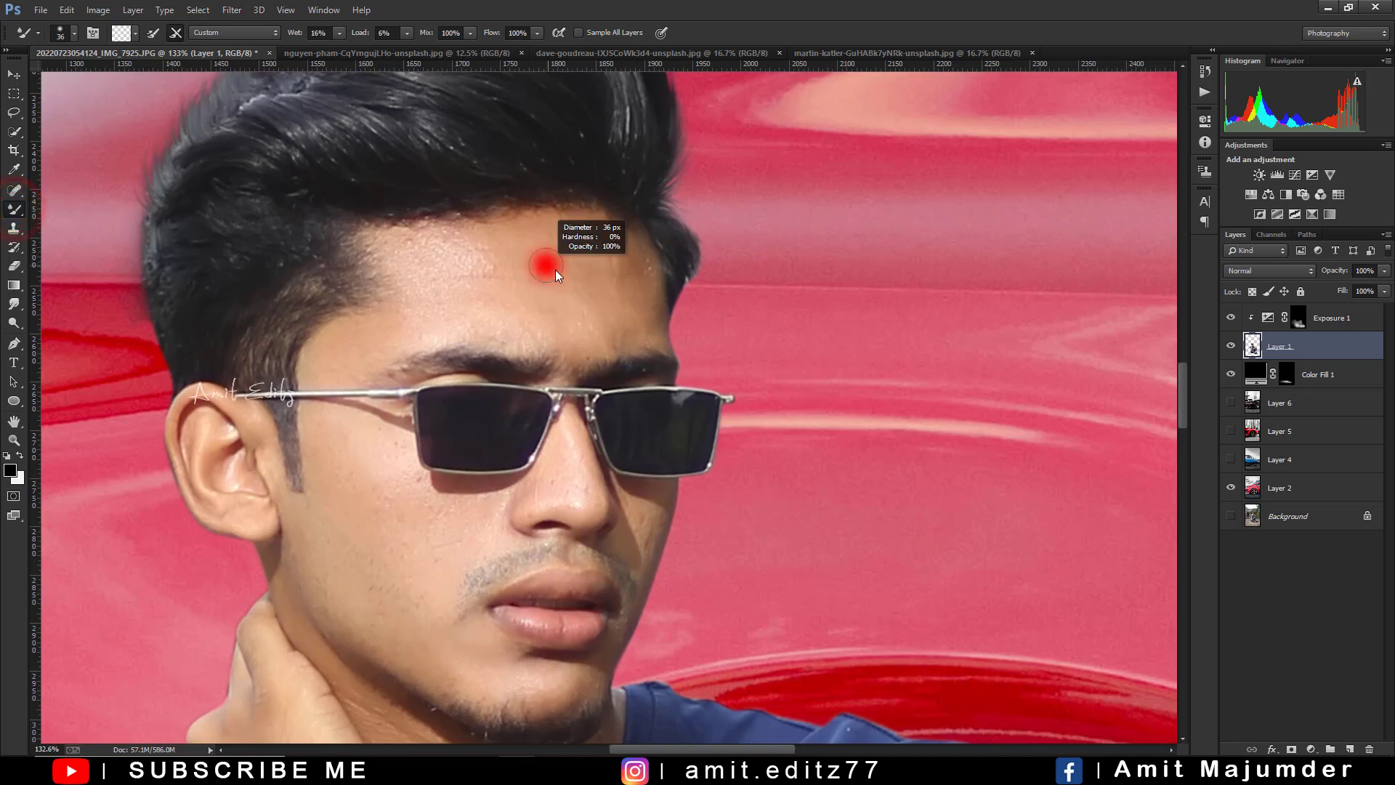
drag(555, 274, 592, 313)
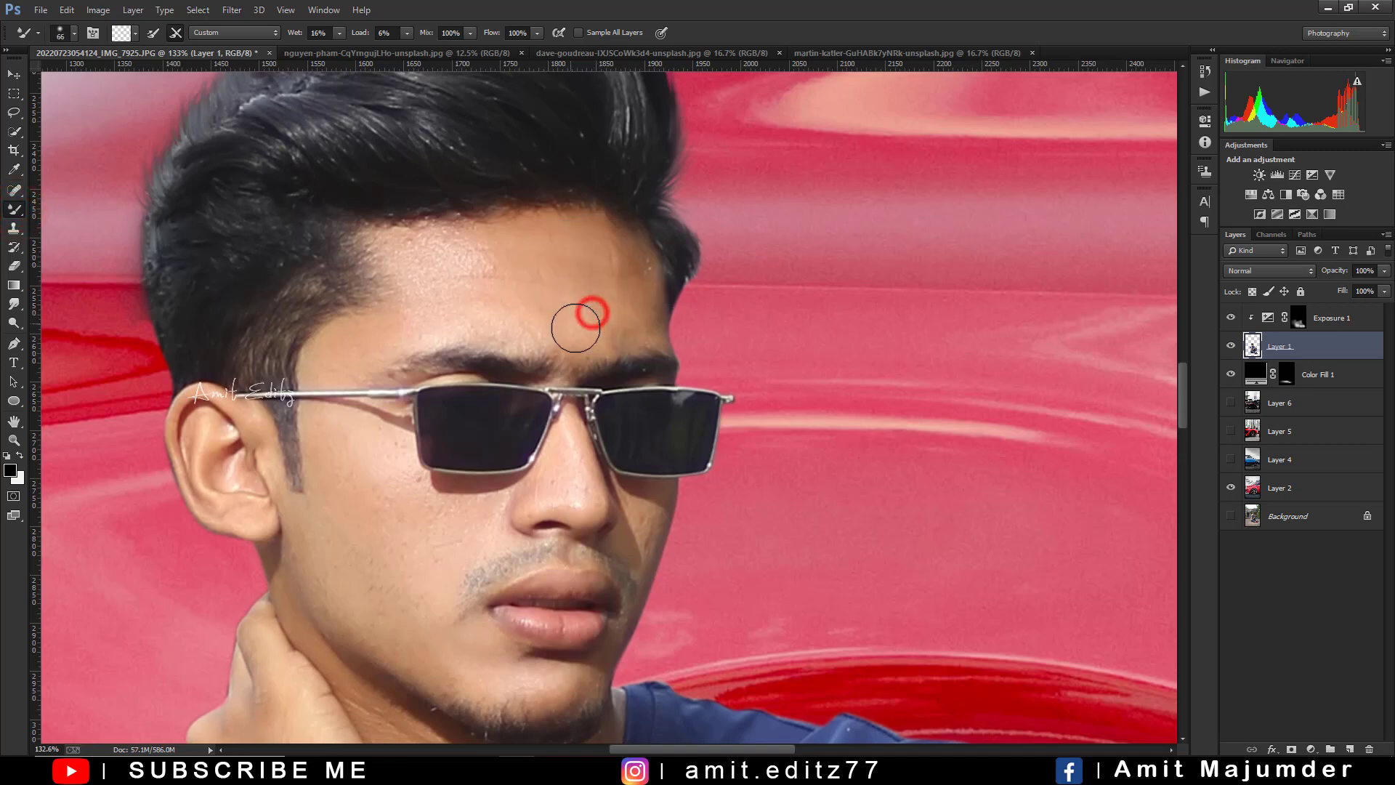
click(602, 283)
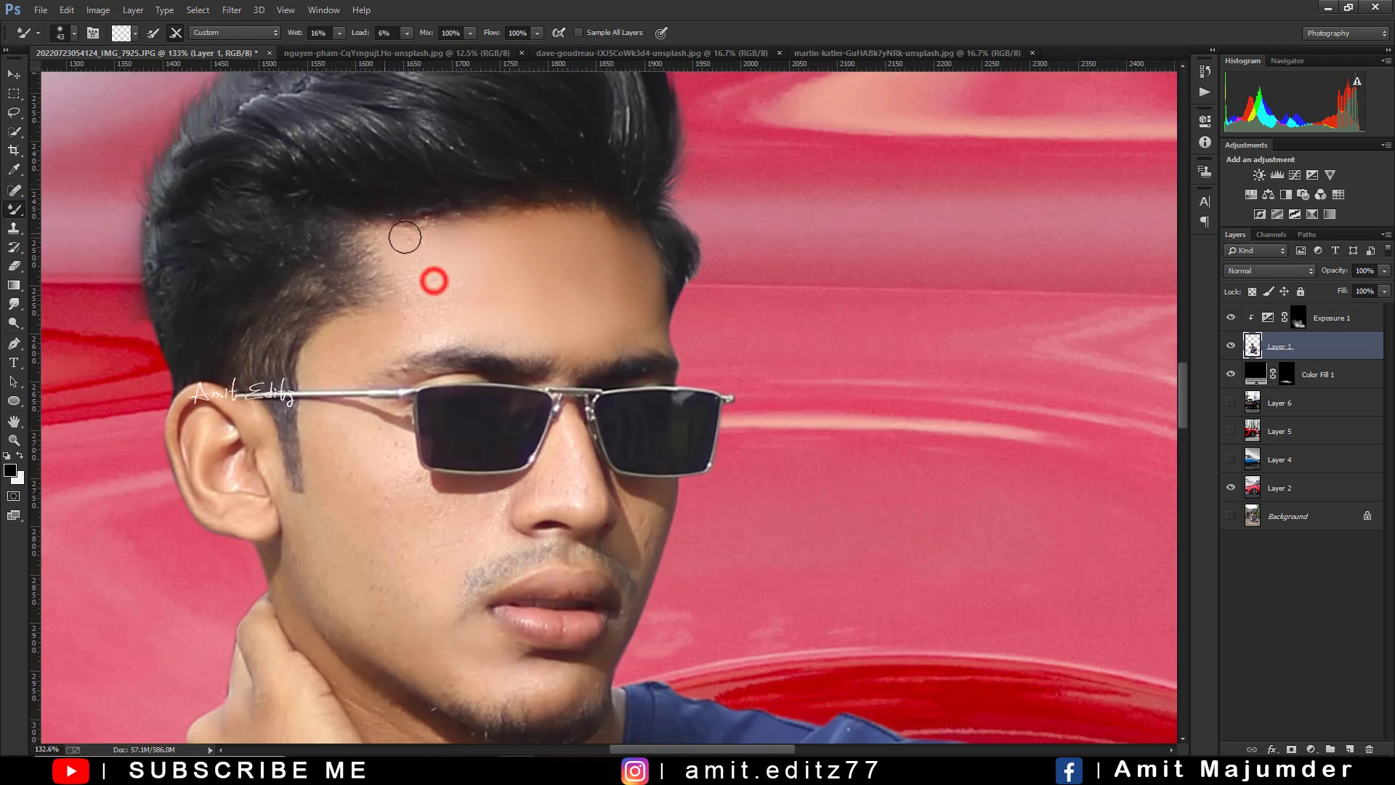
drag(405, 237, 441, 315)
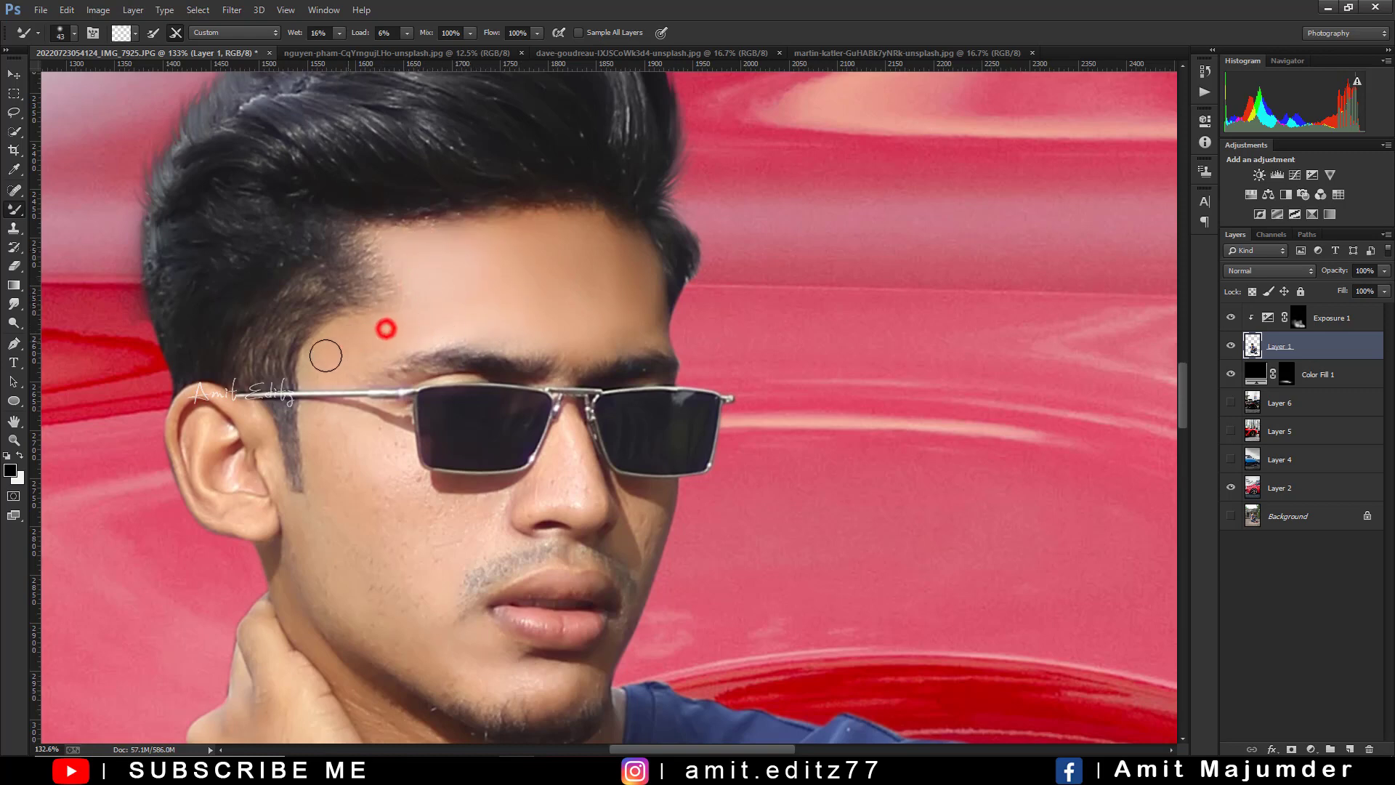
scroll(386, 327, down, 2)
click(544, 231)
click(603, 215)
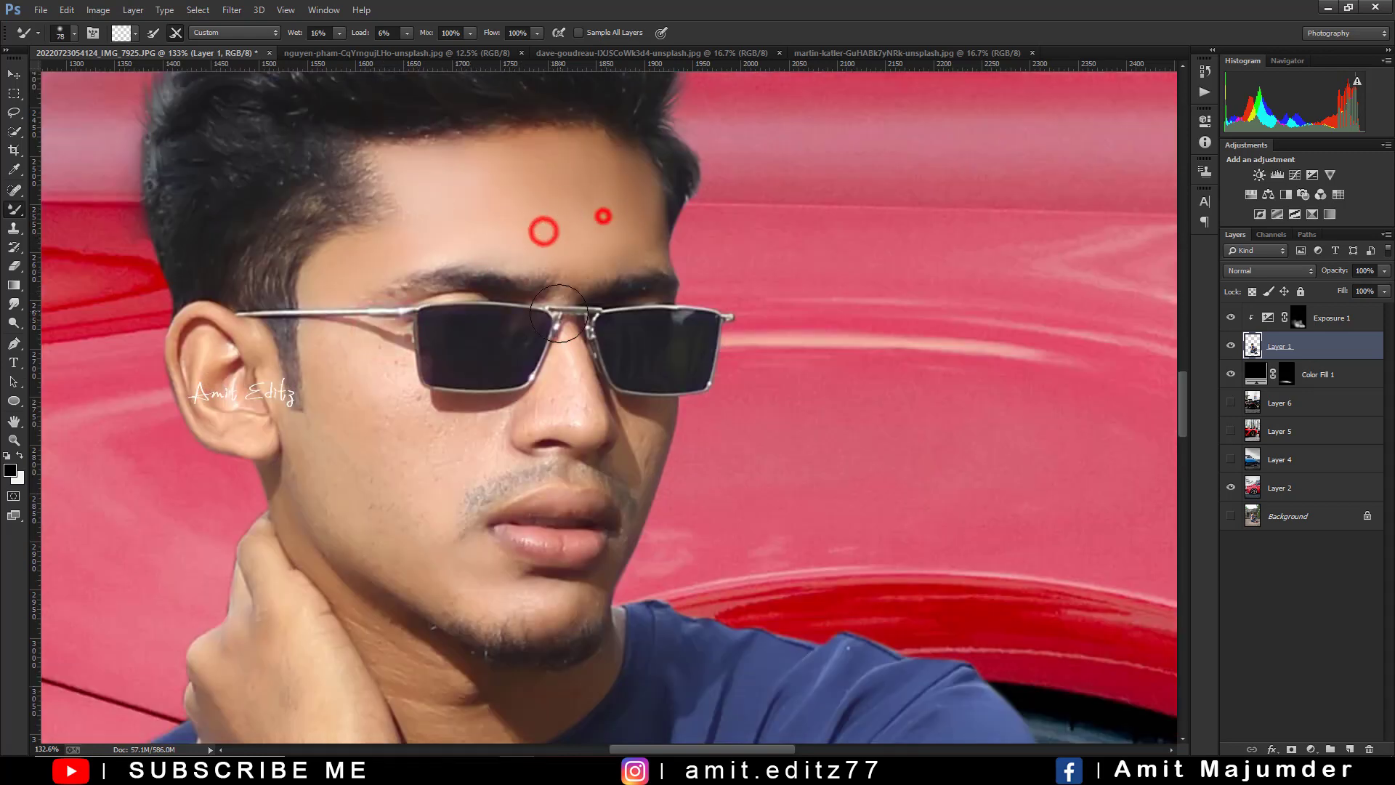
click(570, 363)
click(574, 345)
click(557, 421)
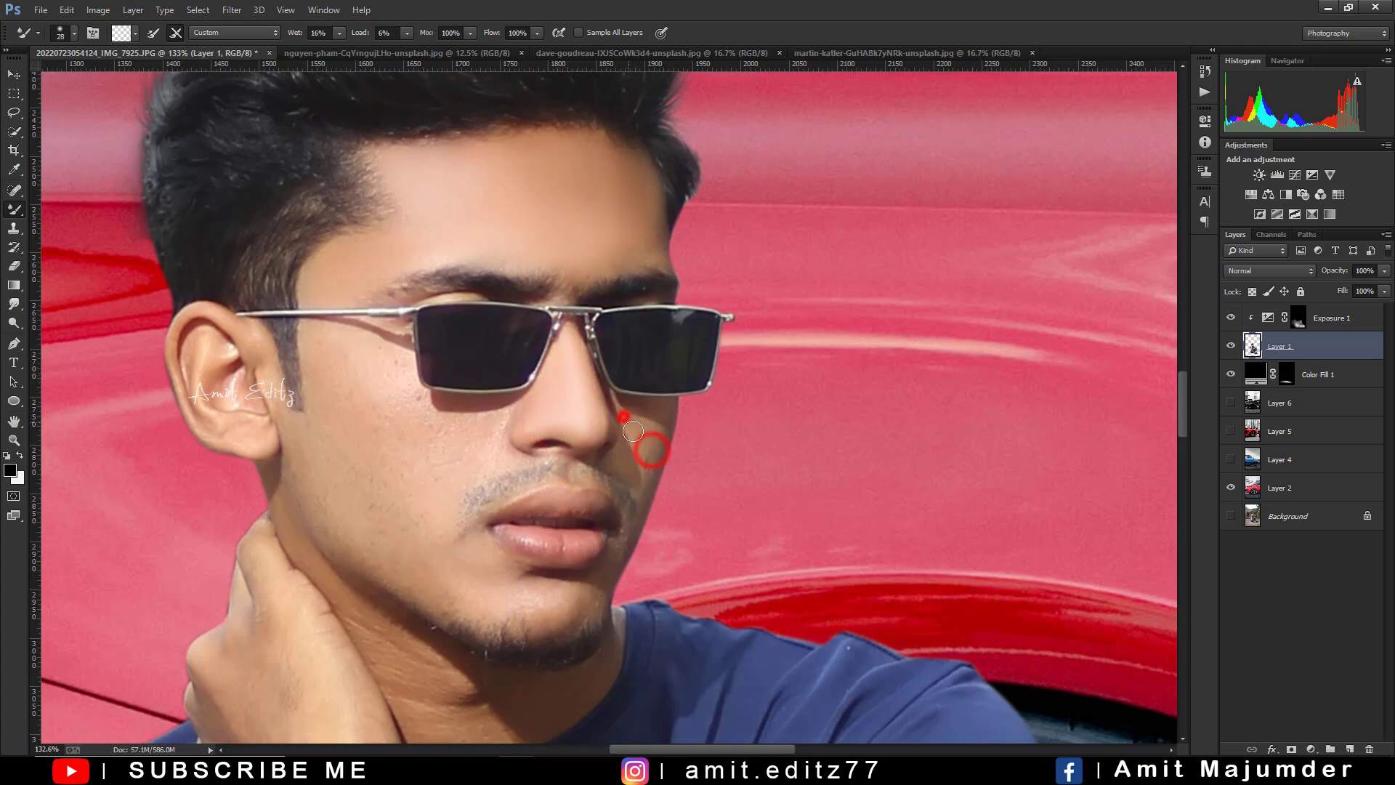
scroll(632, 432, up, 1)
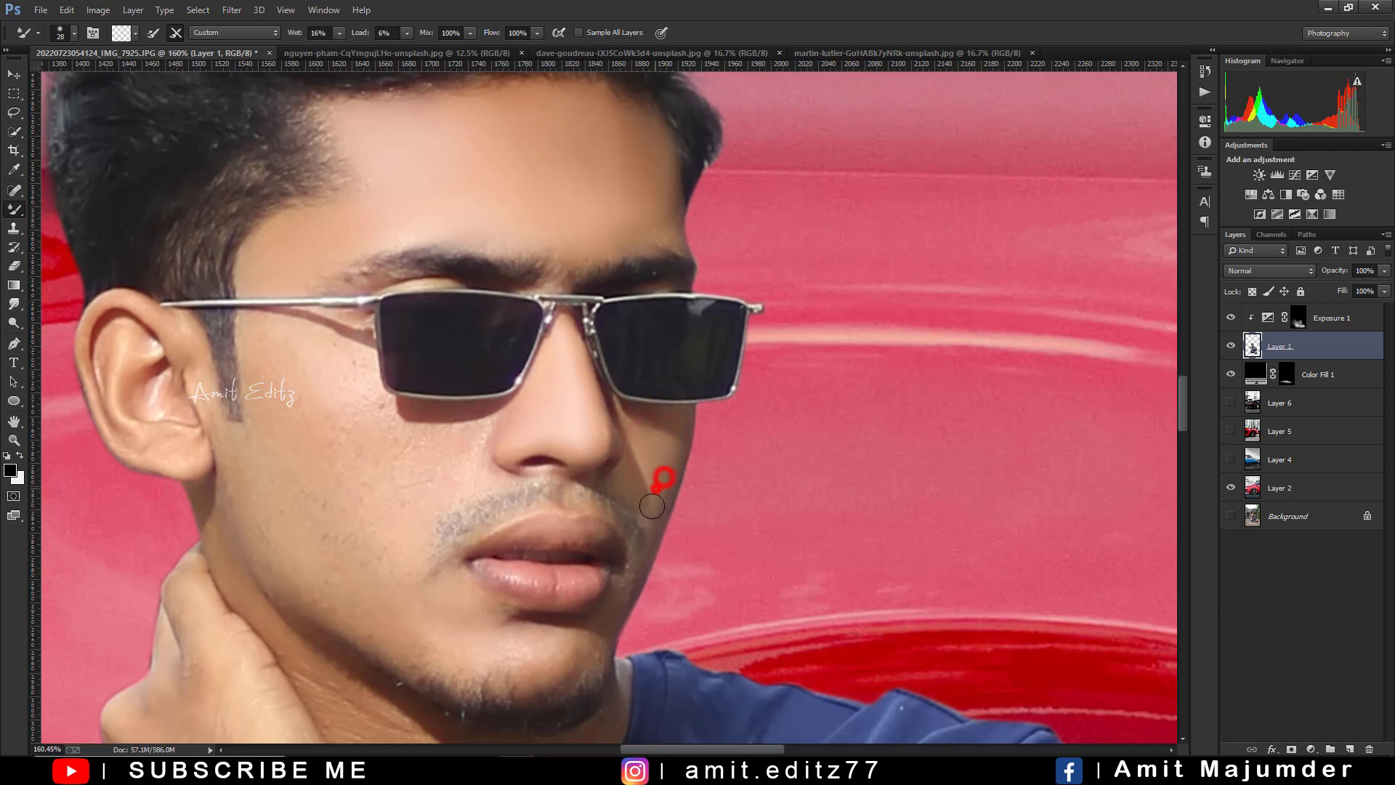
scroll(652, 507, down, 1)
click(331, 369)
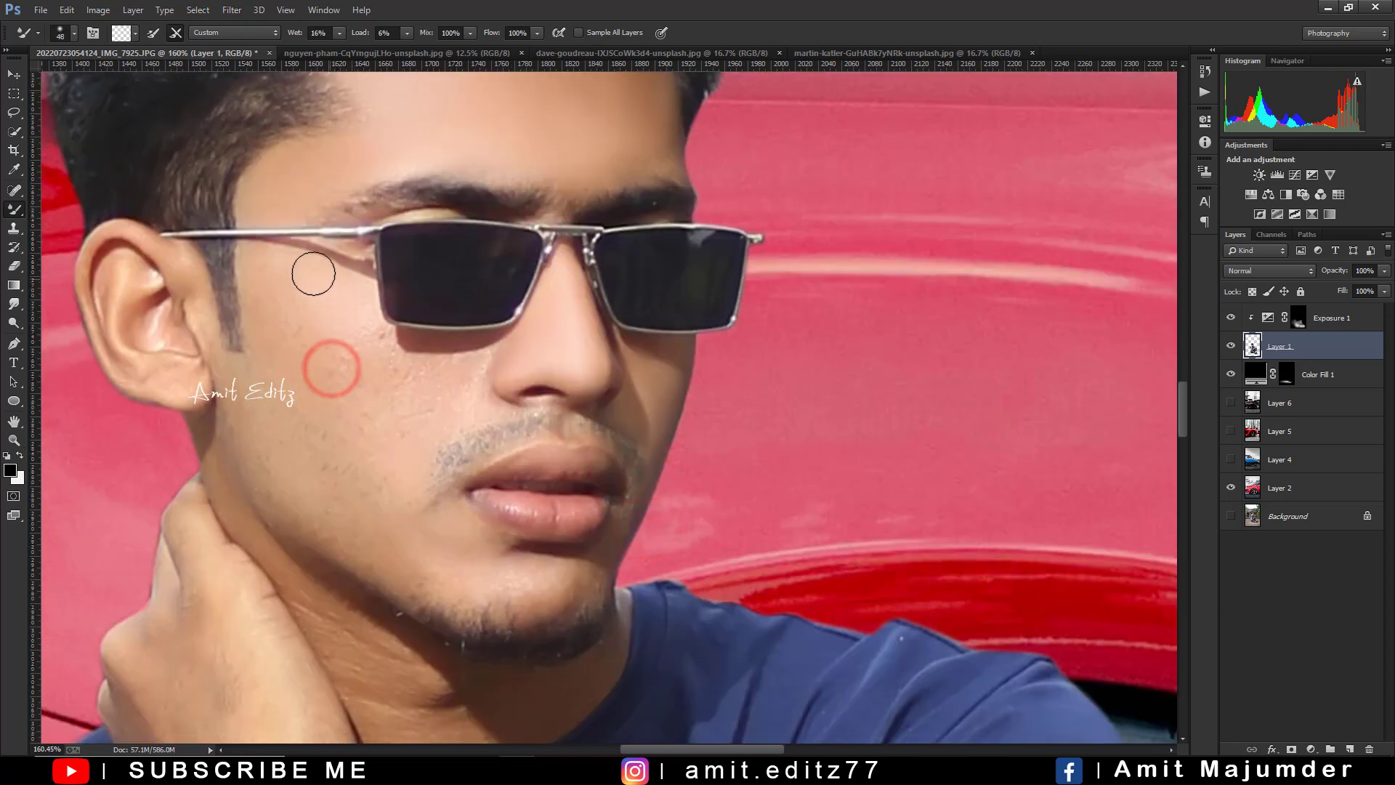
Step: Shrink the mixer brush to 26 px and smooth under the eye and lower cheek
alt+right_click(361, 311)
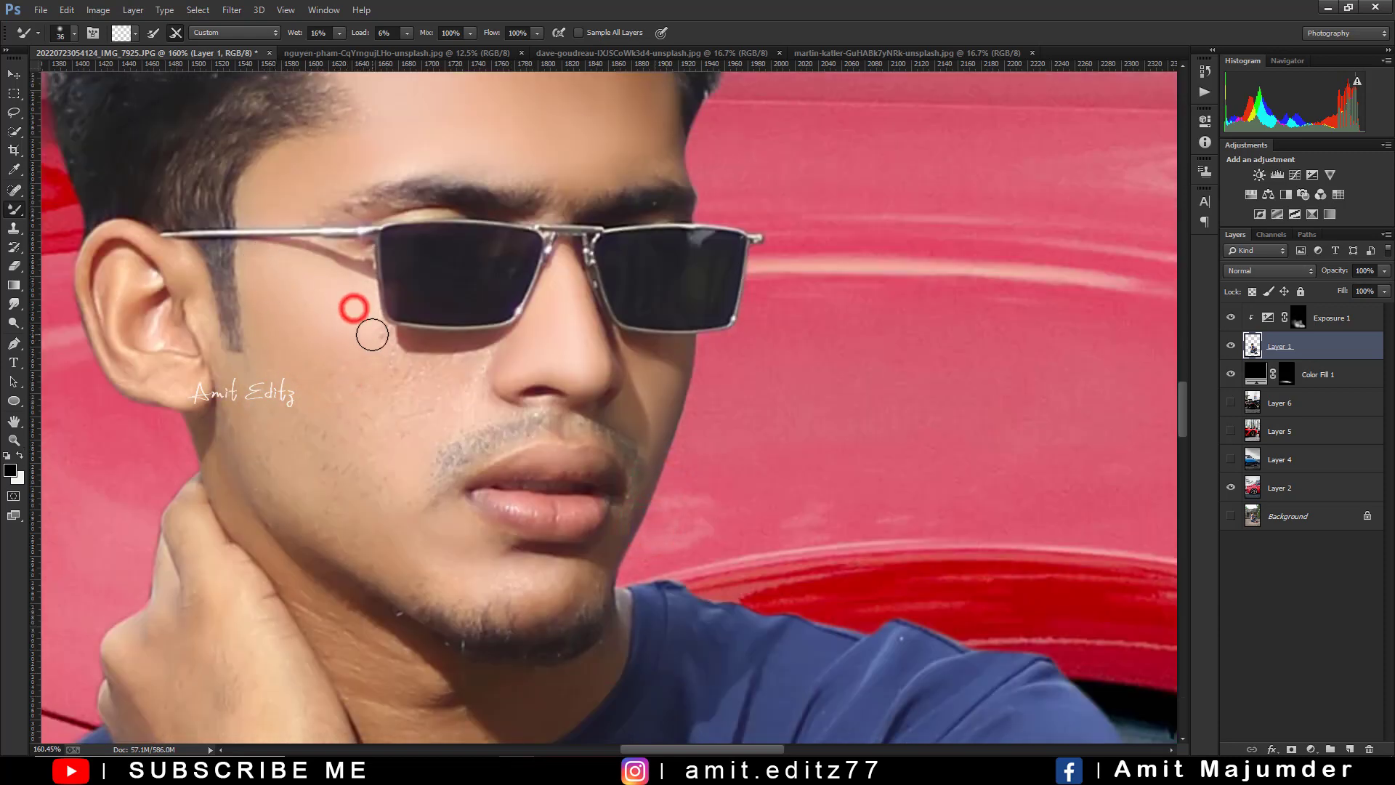
drag(396, 363, 421, 375)
alt+right_click(458, 367)
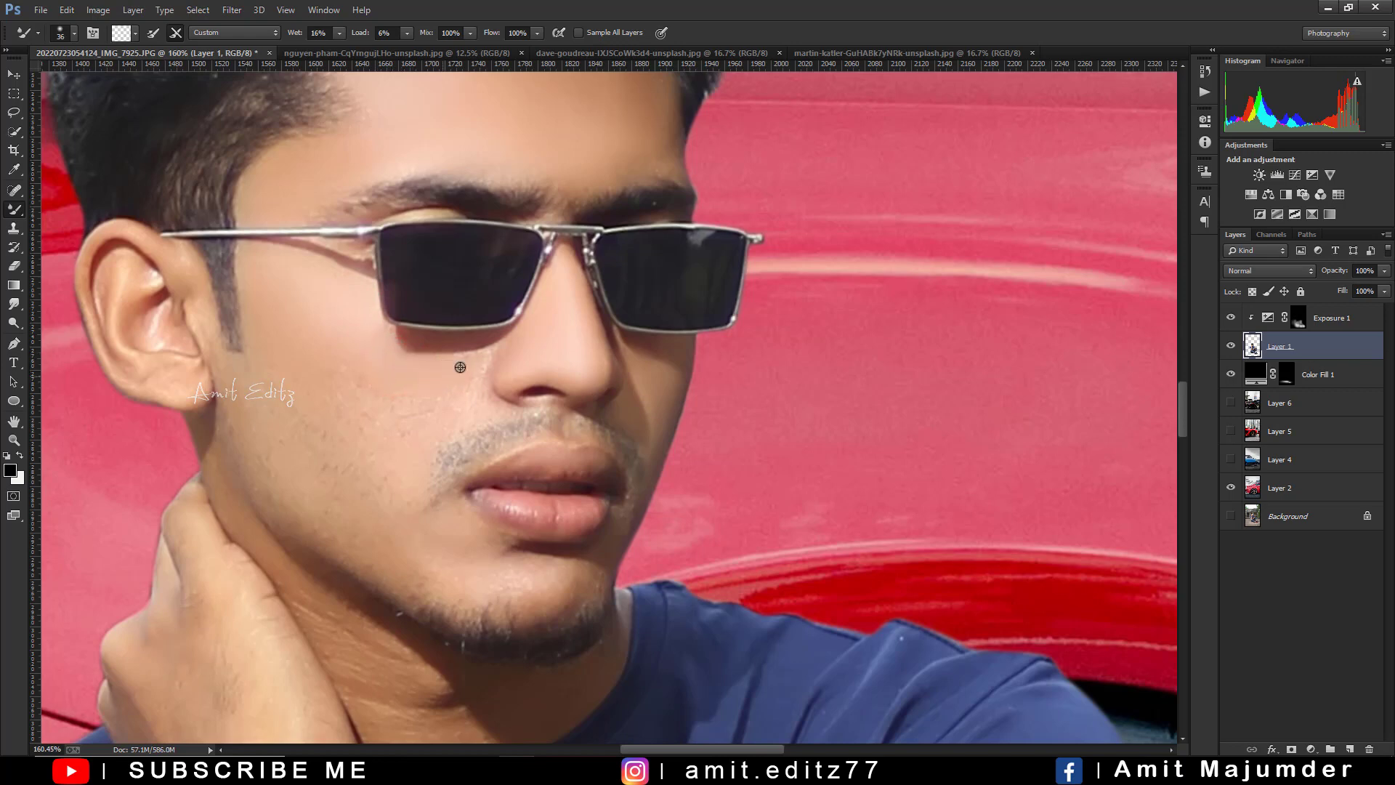
click(462, 359)
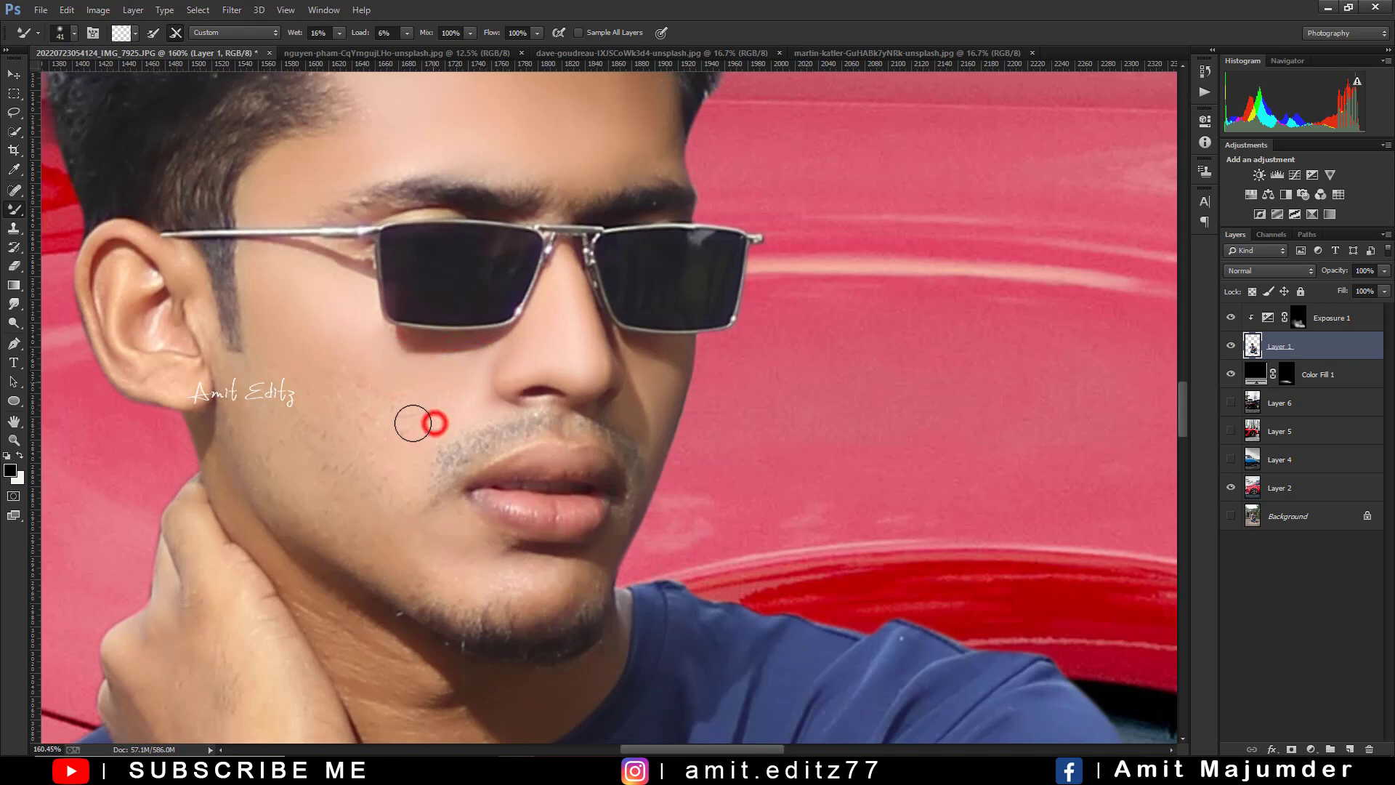
drag(405, 438, 383, 446)
click(363, 399)
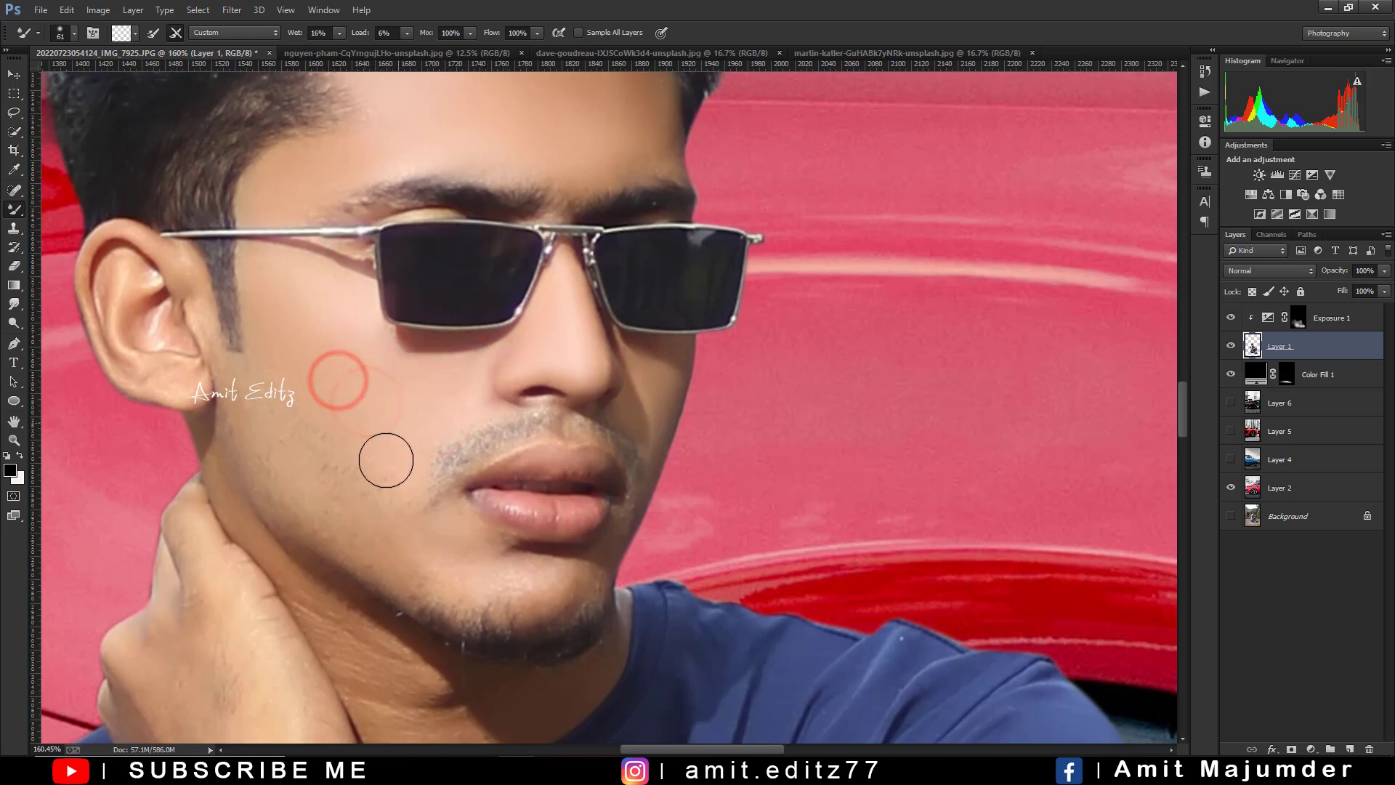
click(338, 413)
Step: Blend the skin on the ear with a smaller mixer brush
alt+right_click(302, 255)
click(122, 241)
click(181, 270)
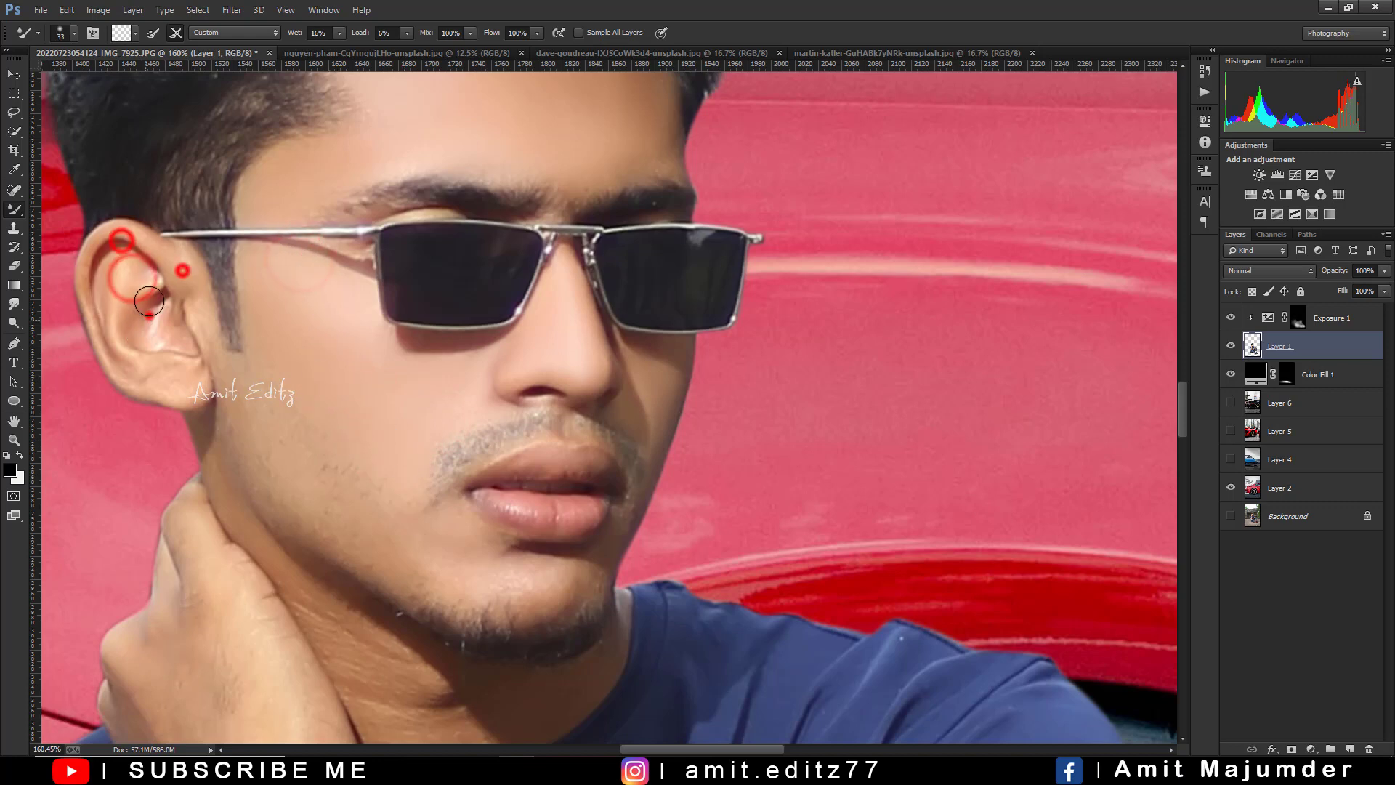
click(149, 315)
click(139, 351)
click(175, 332)
Step: Smooth the skin along the chin, neck and jaw
click(467, 542)
scroll(407, 501, down, 2)
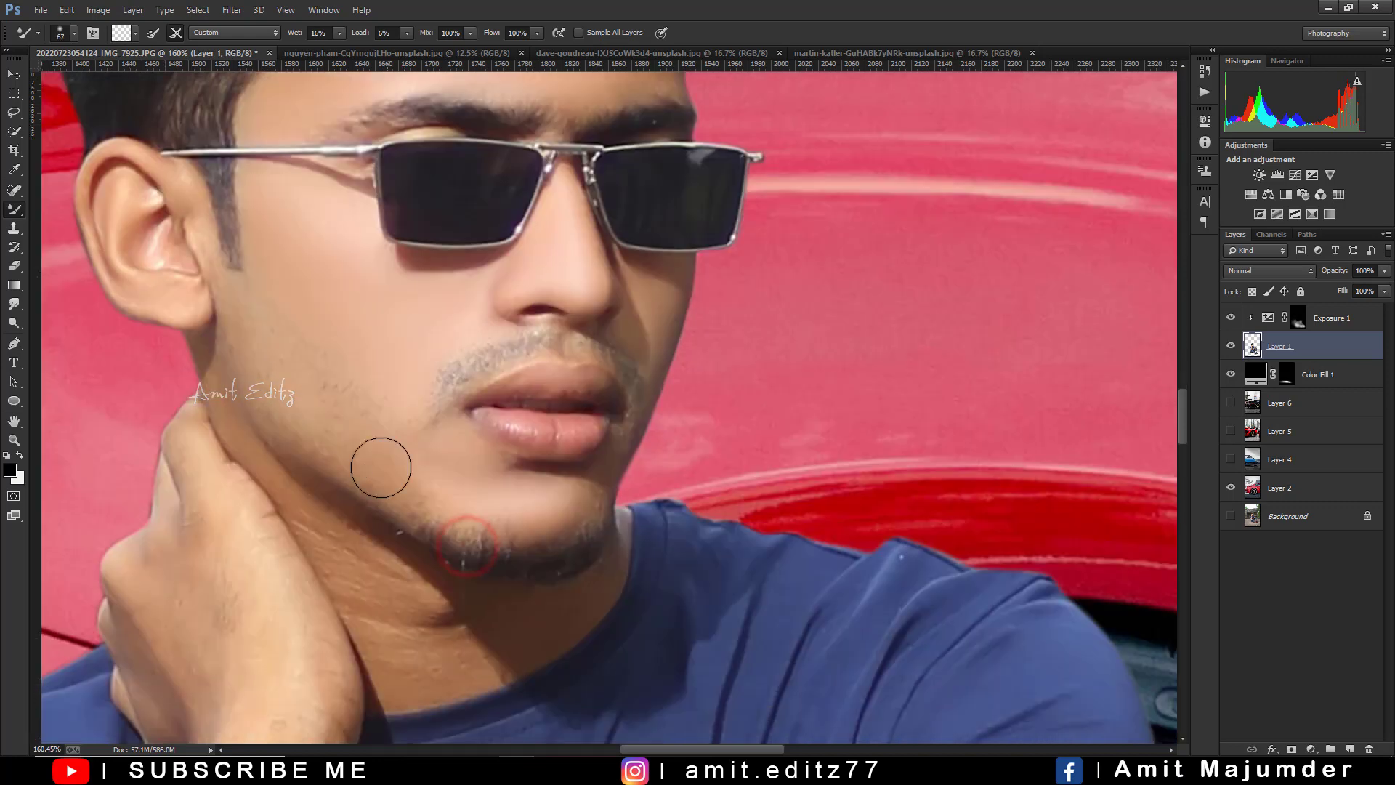
click(426, 576)
click(336, 557)
scroll(376, 591, down, 3)
click(387, 578)
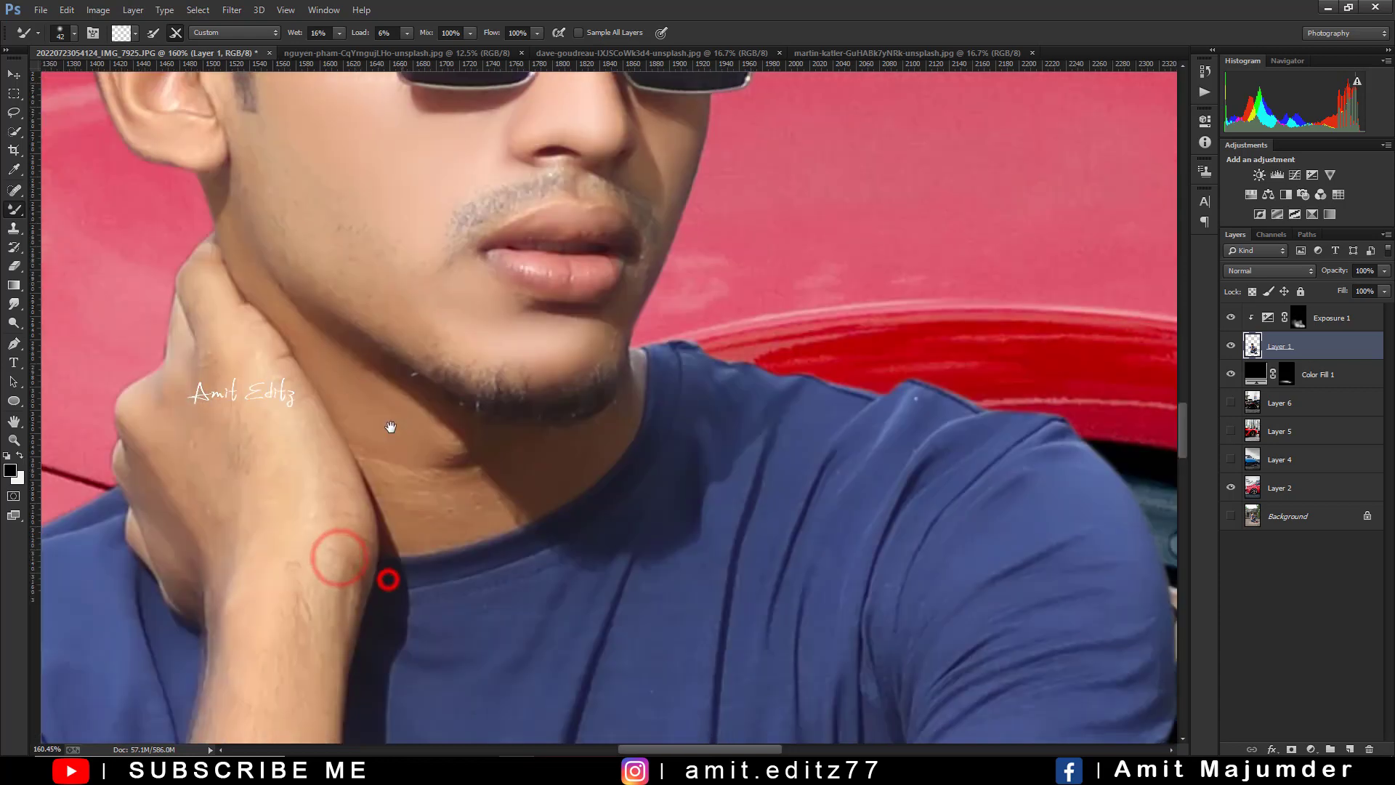
click(405, 492)
click(448, 446)
Step: Blend the skin on the hand and forearm
click(291, 486)
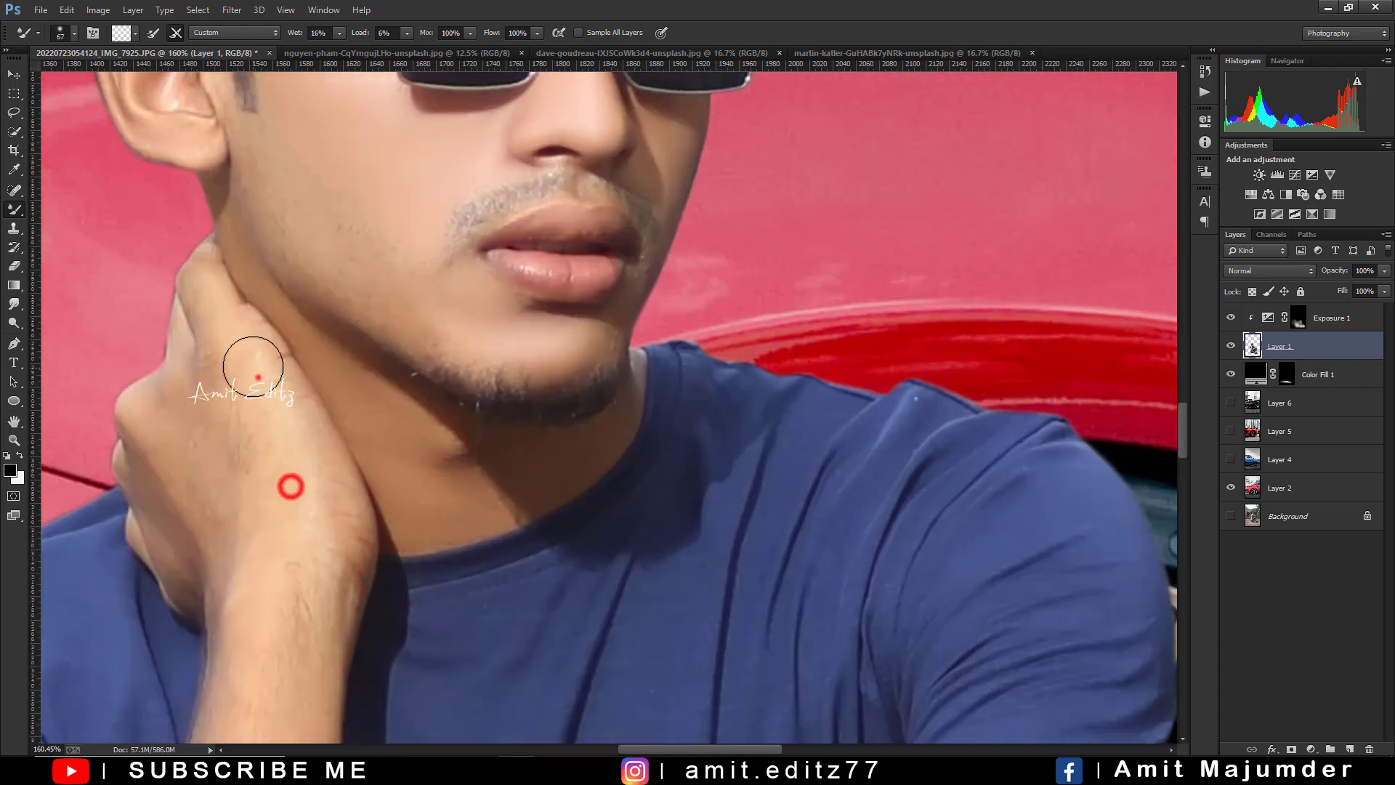
click(258, 375)
scroll(241, 500, down, 1)
scroll(293, 458, down, 3)
scroll(264, 433, down, 2)
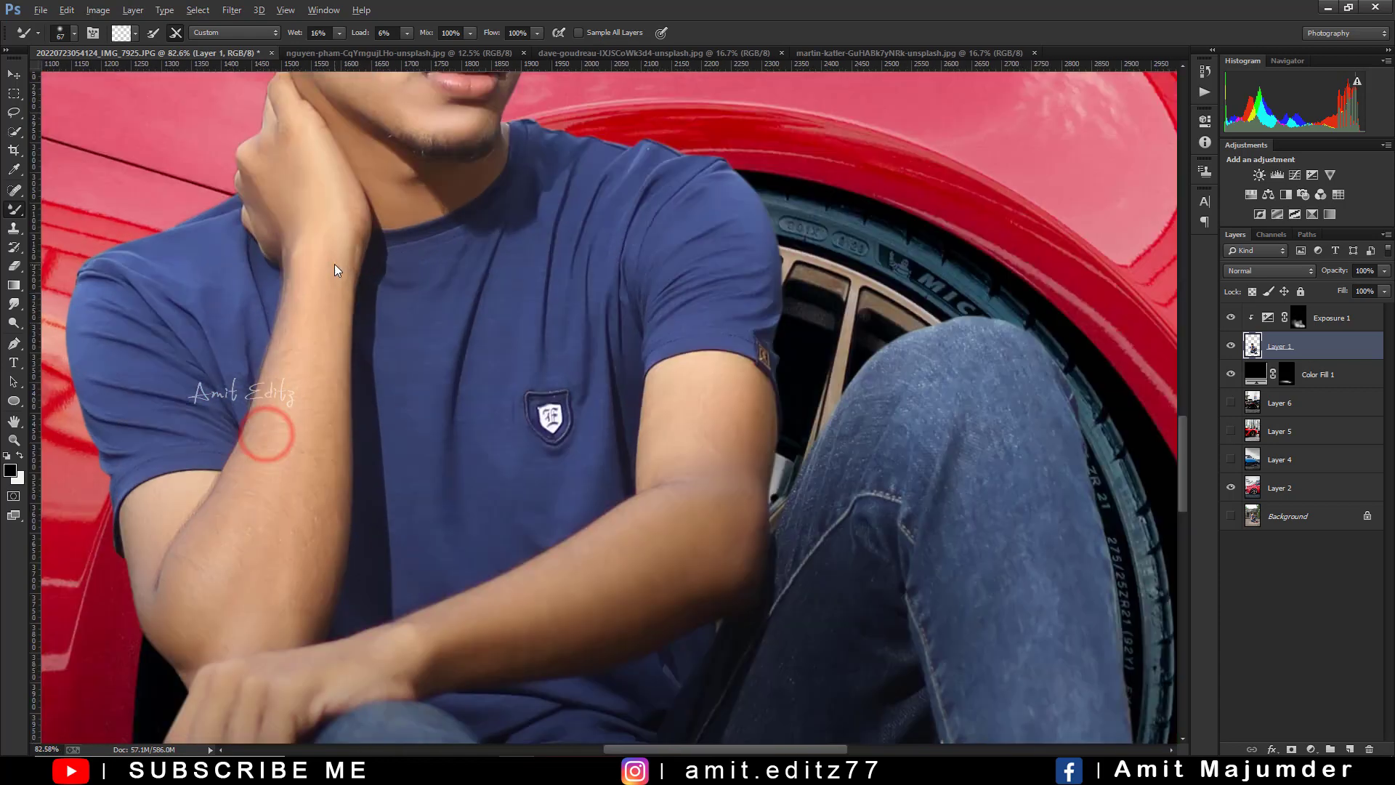
click(335, 189)
scroll(299, 349, up, 3)
click(274, 508)
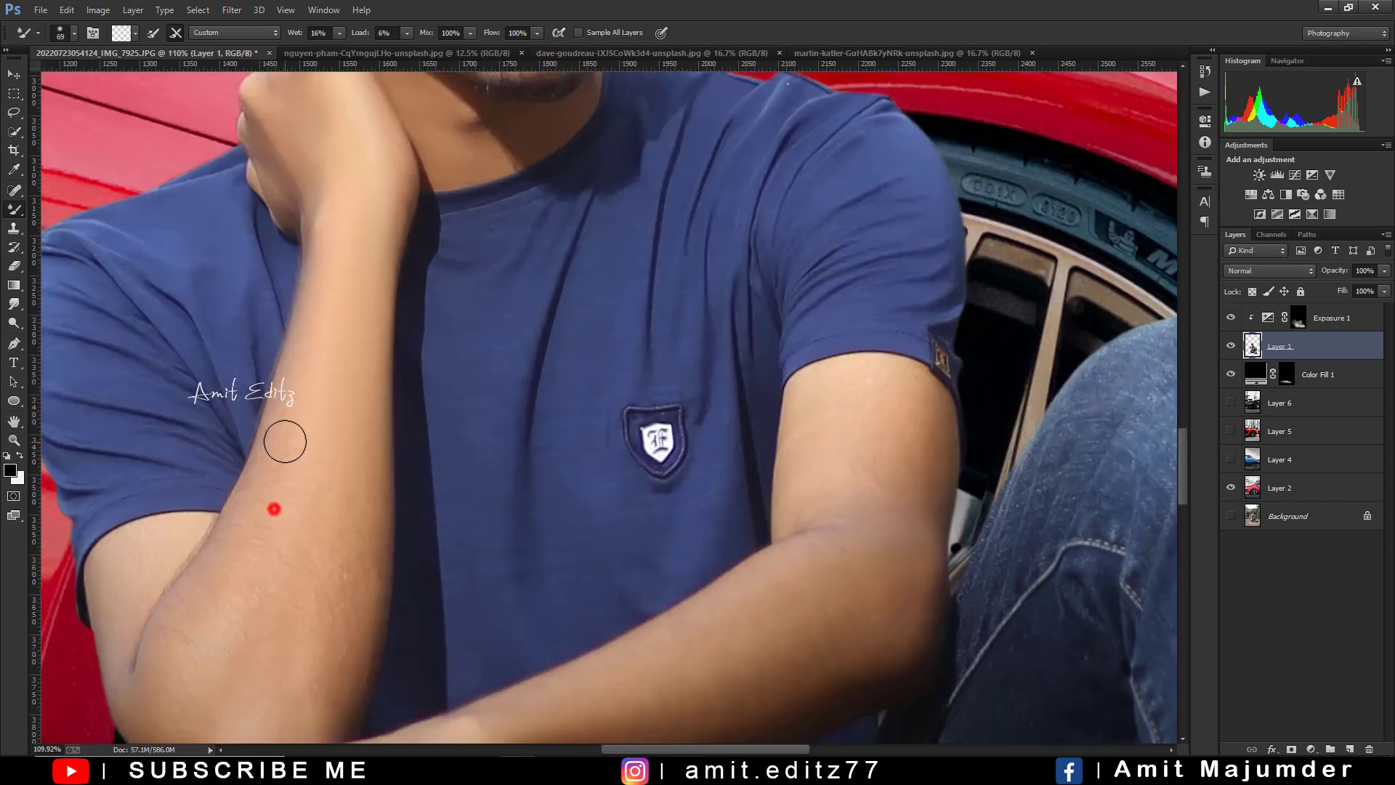
scroll(374, 441, down, 2)
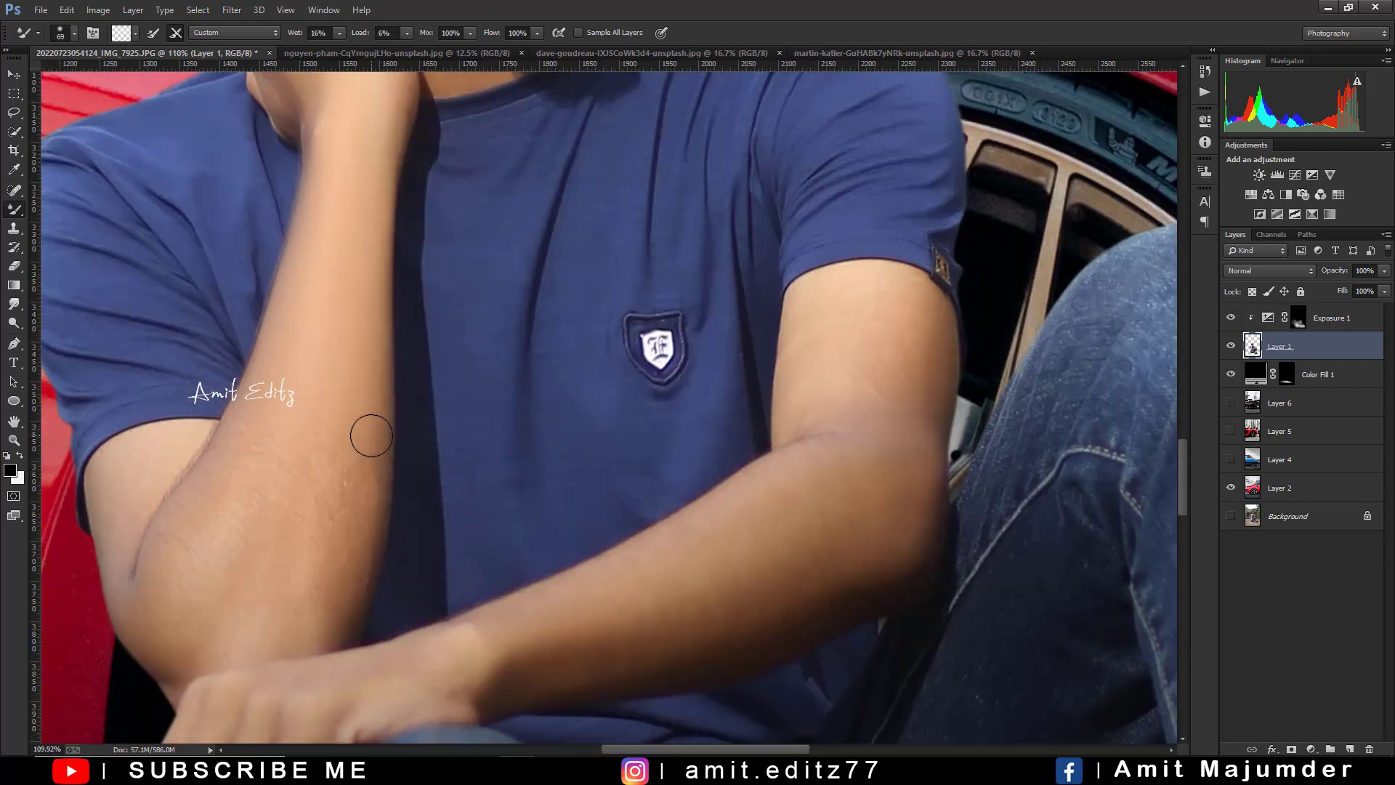
scroll(371, 435, down, 2)
Step: Enlarge the mixer brush and smooth both upper arms
key(bracketright)
key(bracketright)
click(303, 315)
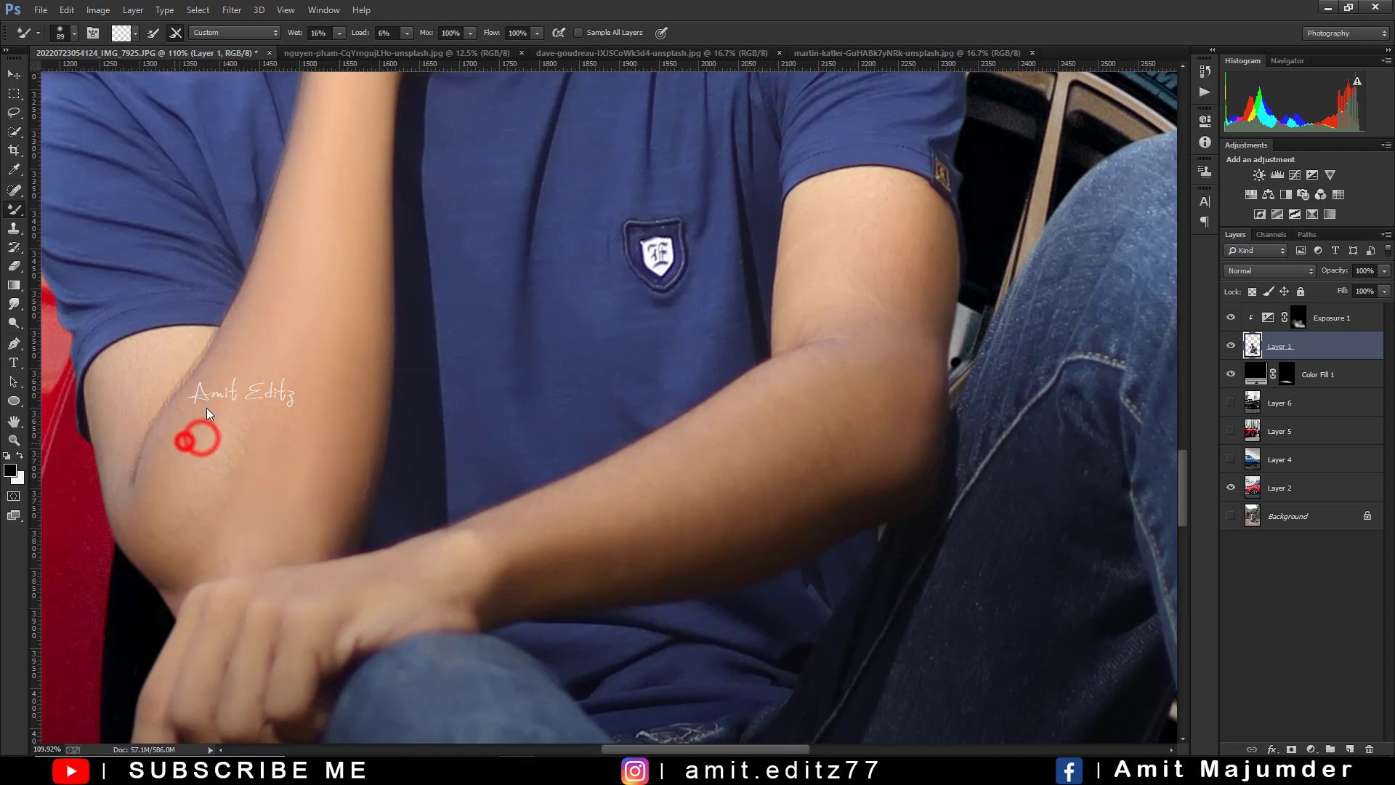
click(110, 396)
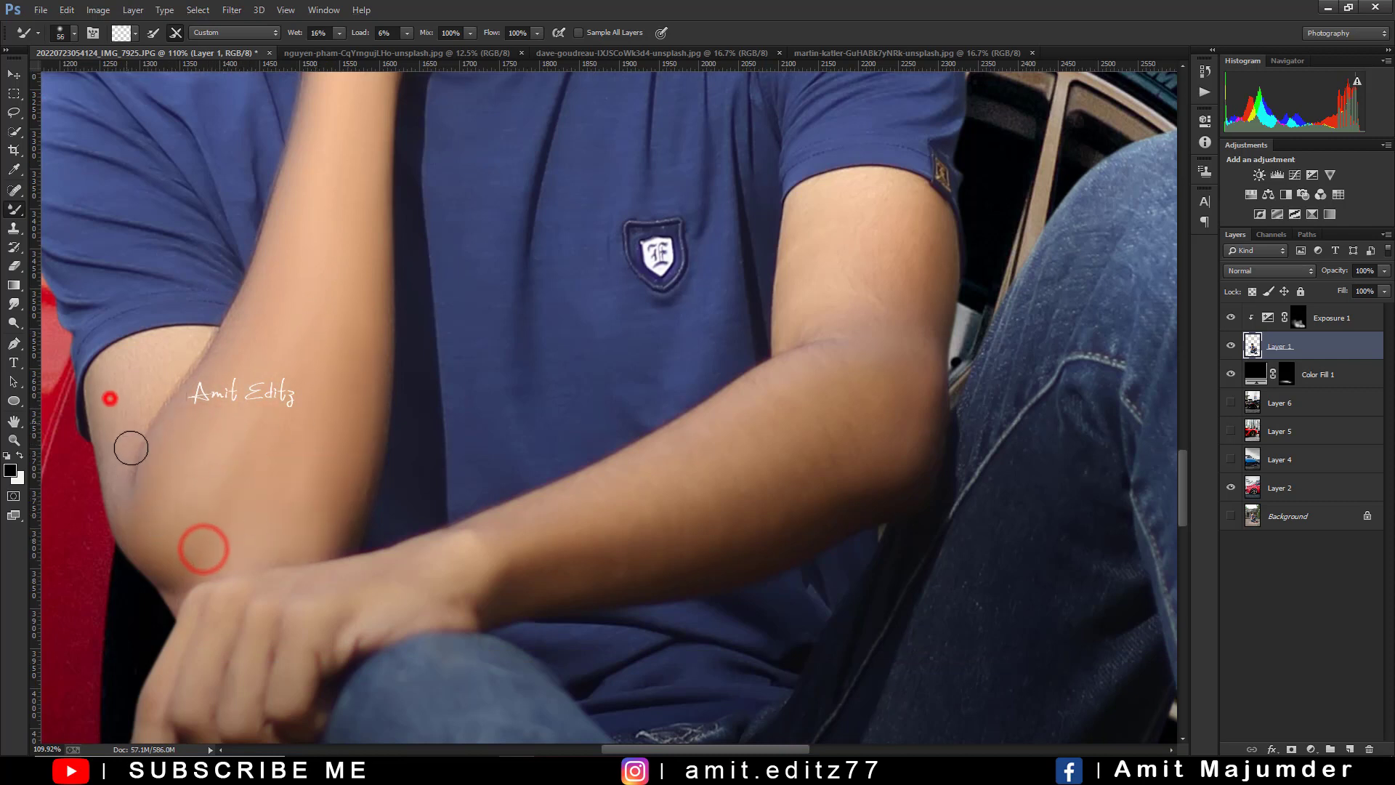
scroll(749, 402, down, 1)
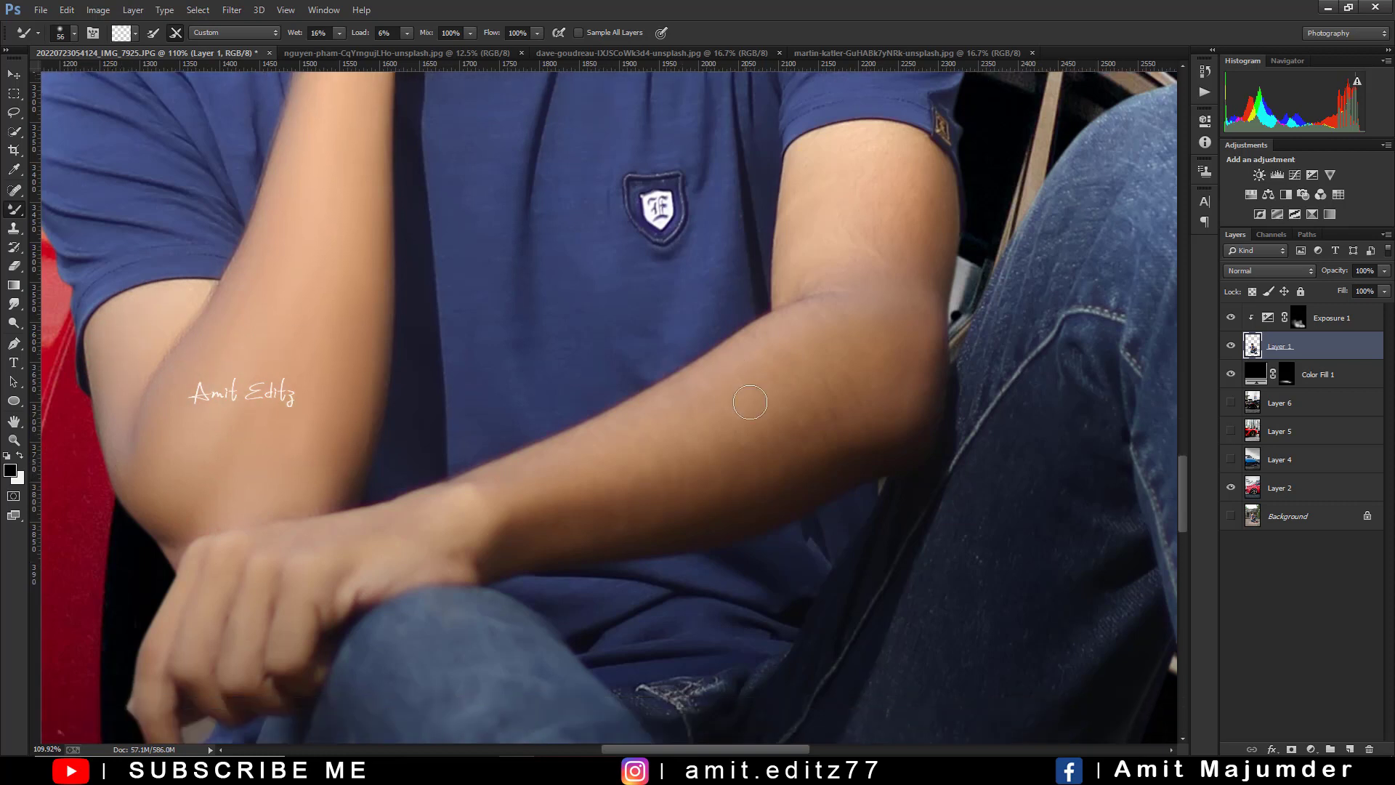
click(806, 228)
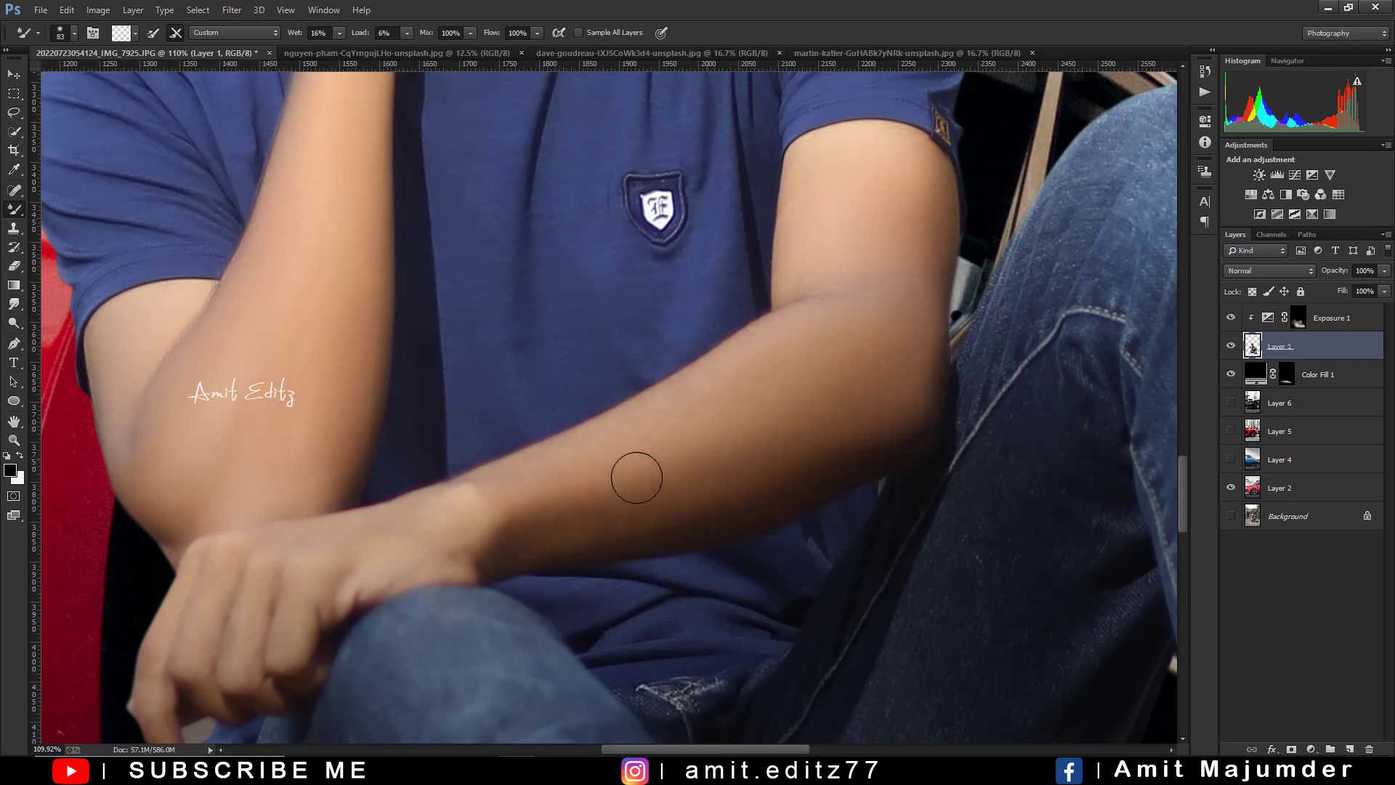
click(904, 256)
click(803, 268)
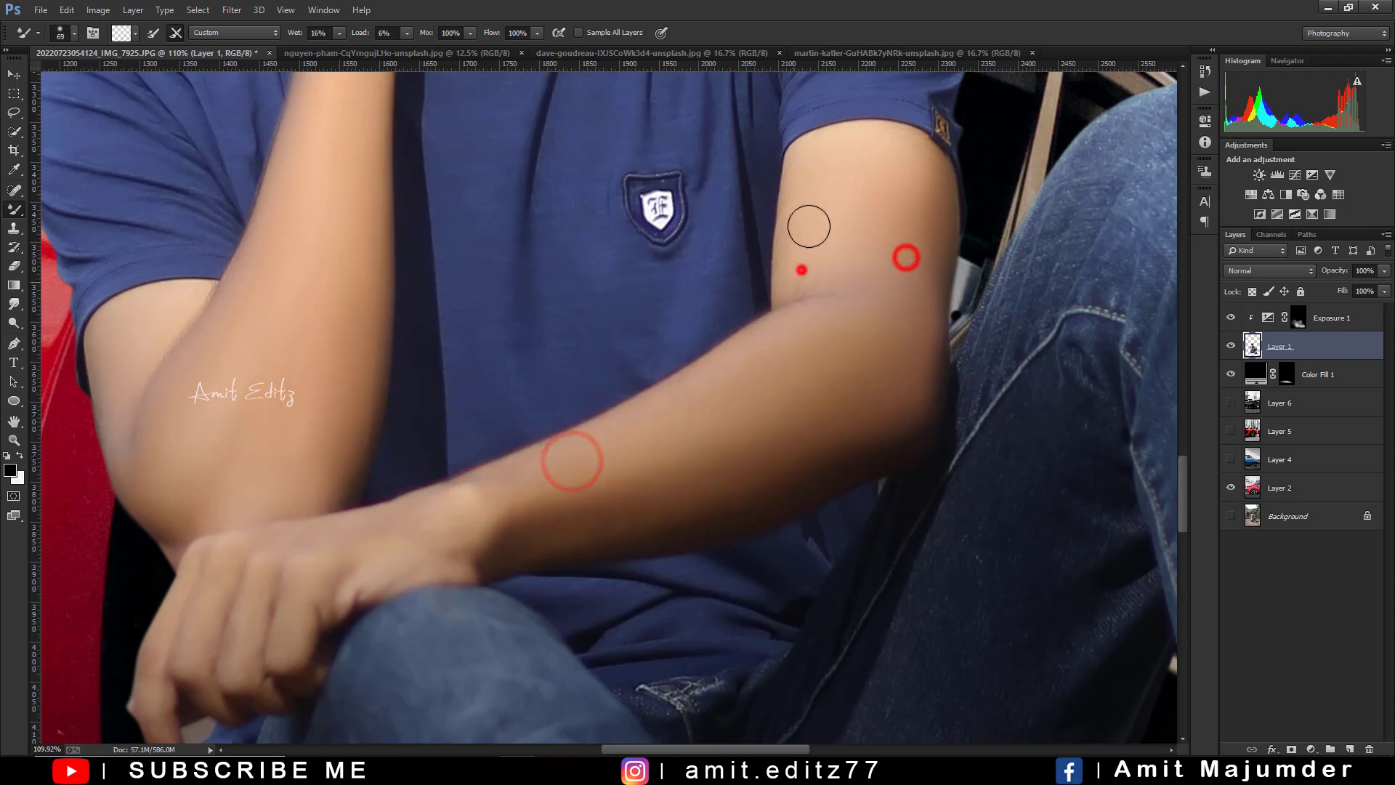
click(808, 199)
Step: Smooth the hand and fingers, then blend the skin at the ankle
click(371, 539)
click(334, 551)
click(317, 579)
click(249, 603)
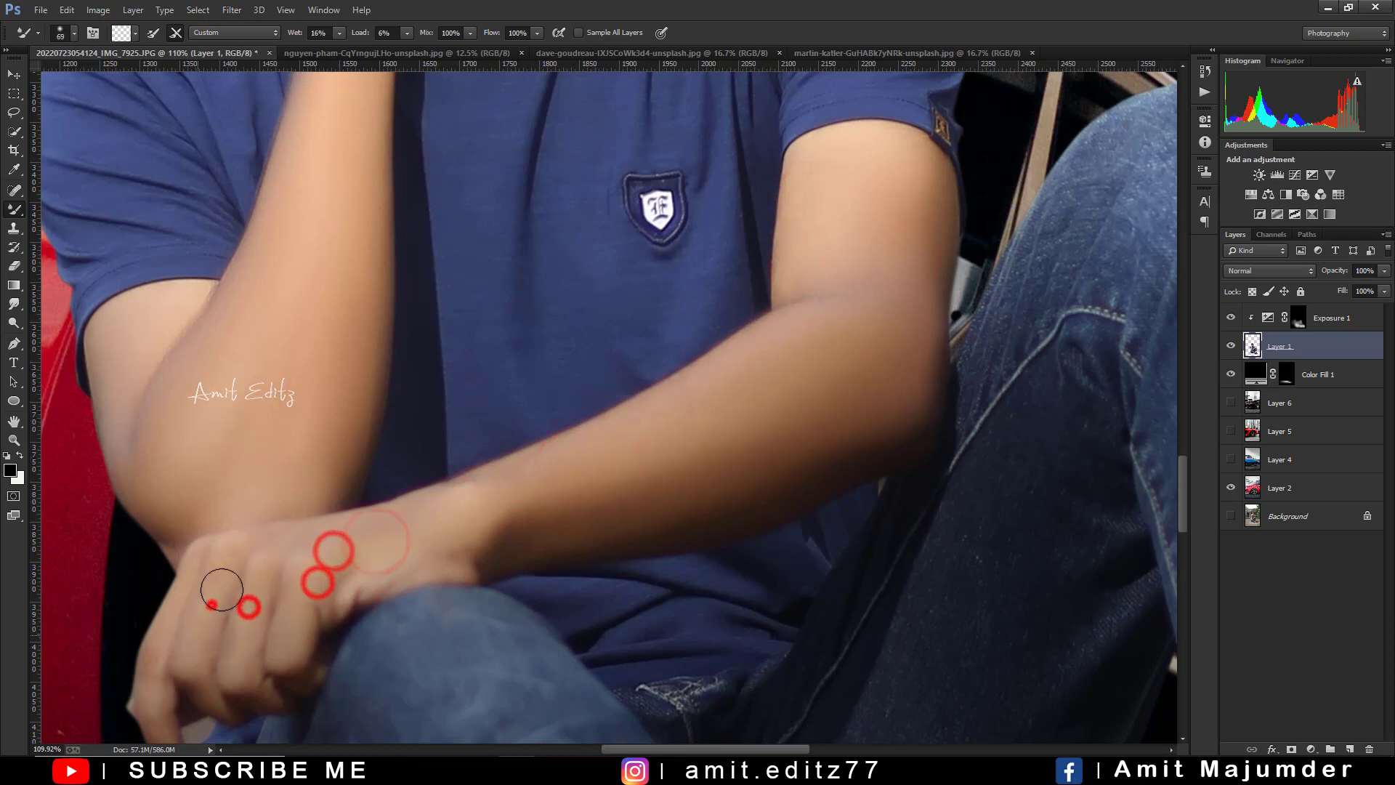
scroll(531, 445, down, 3)
scroll(813, 574, up, 1)
click(810, 566)
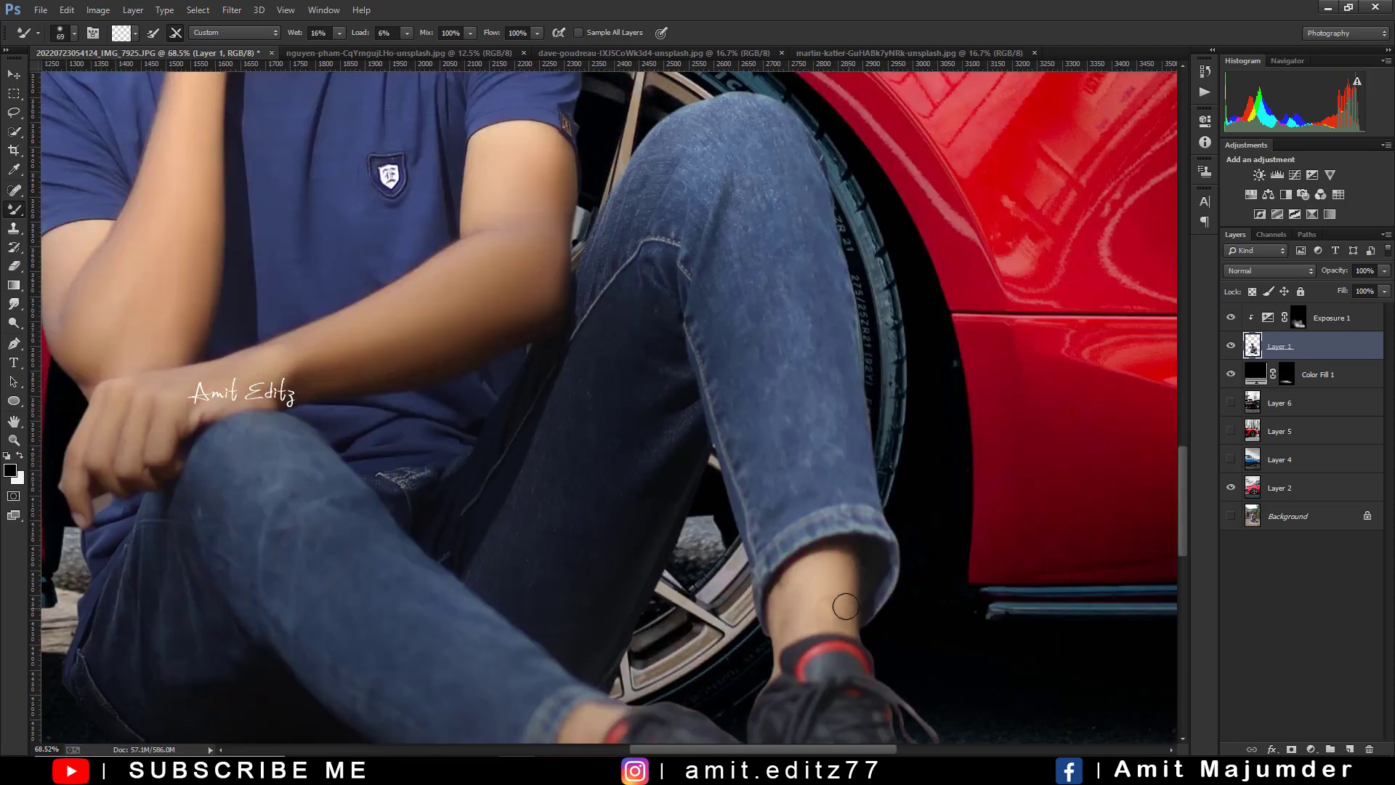
Step: Target the Exposure 1 mask with a large soft Brush painting white
scroll(683, 489, down, 2)
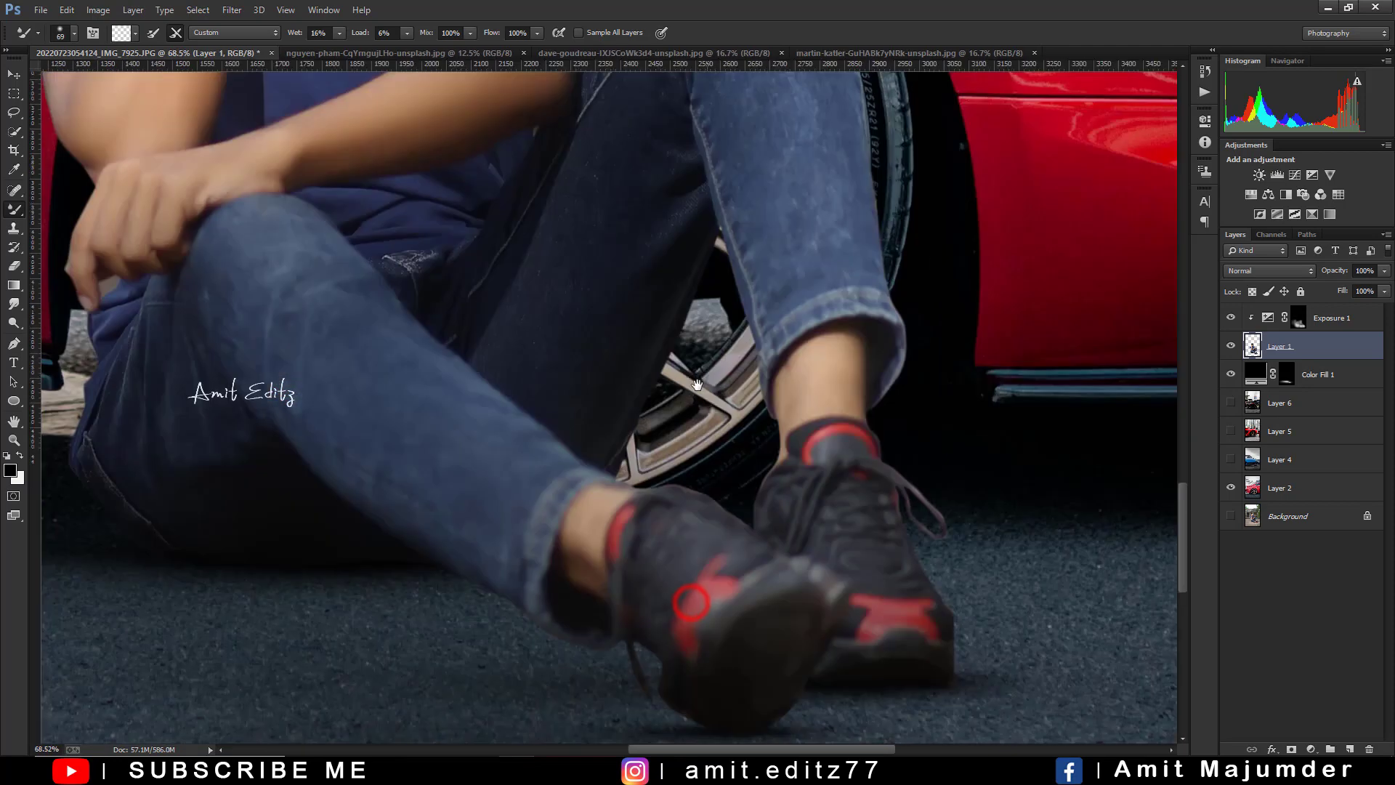
scroll(690, 436, down, 1)
scroll(699, 384, down, 6)
scroll(640, 473, up, 3)
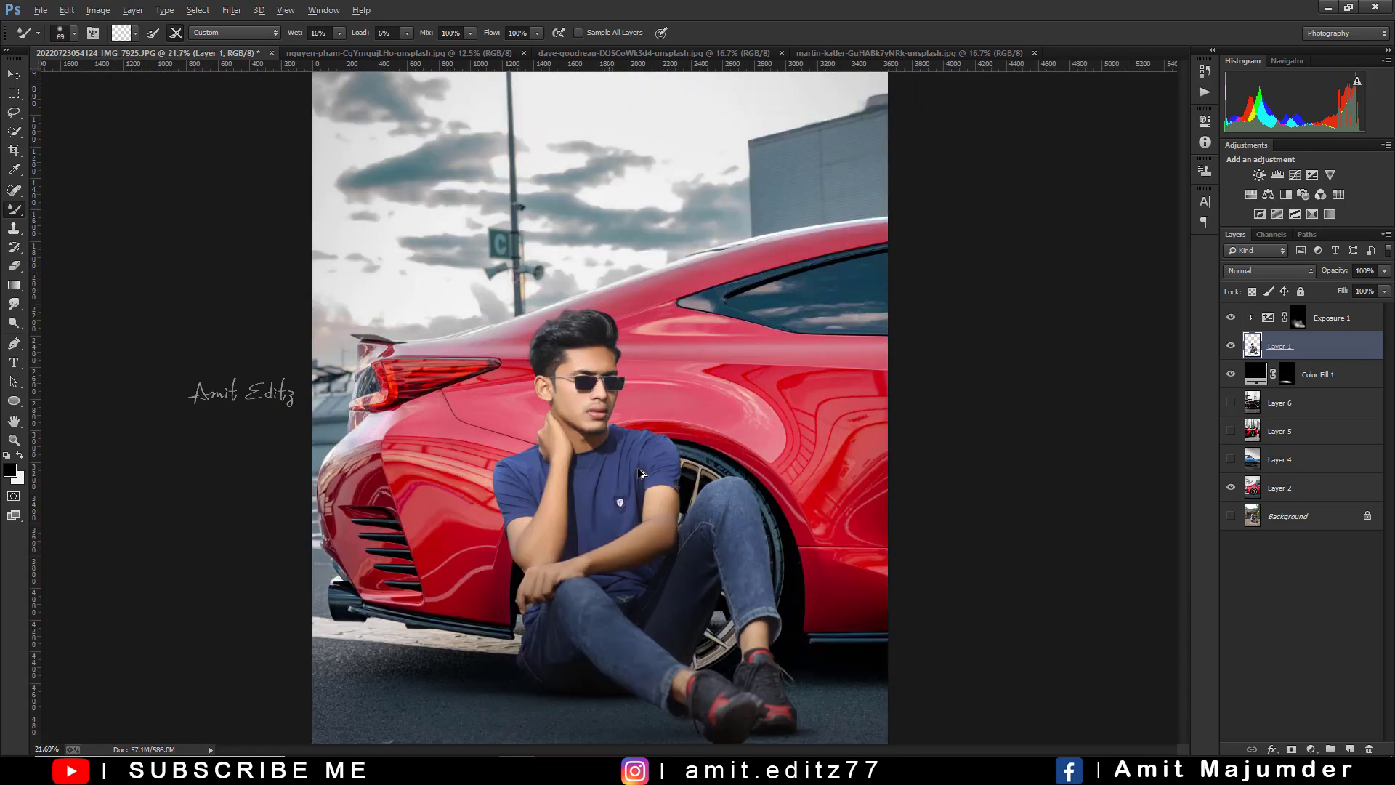
scroll(642, 469, up, 1)
scroll(758, 373, down, 1)
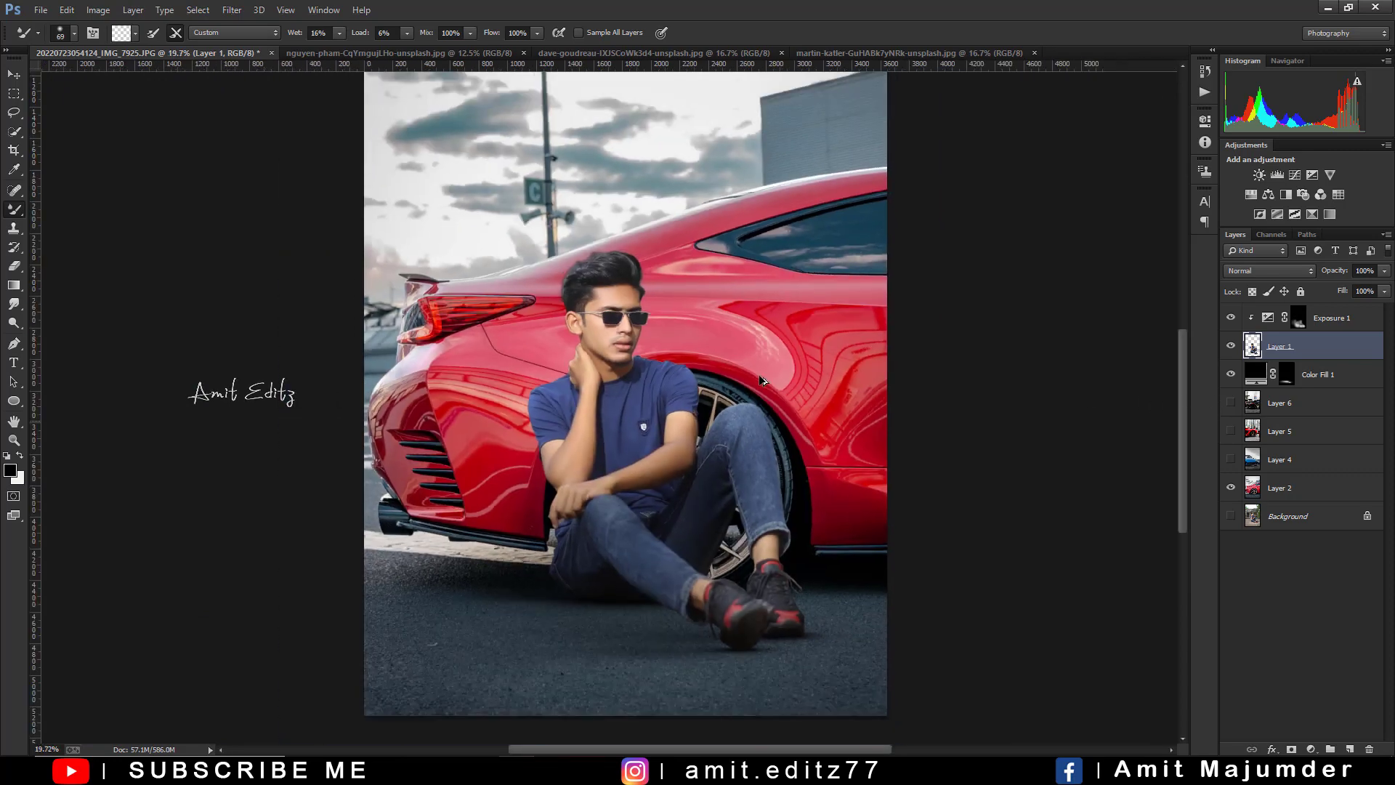
scroll(758, 373, down, 1)
scroll(758, 373, down, 1)
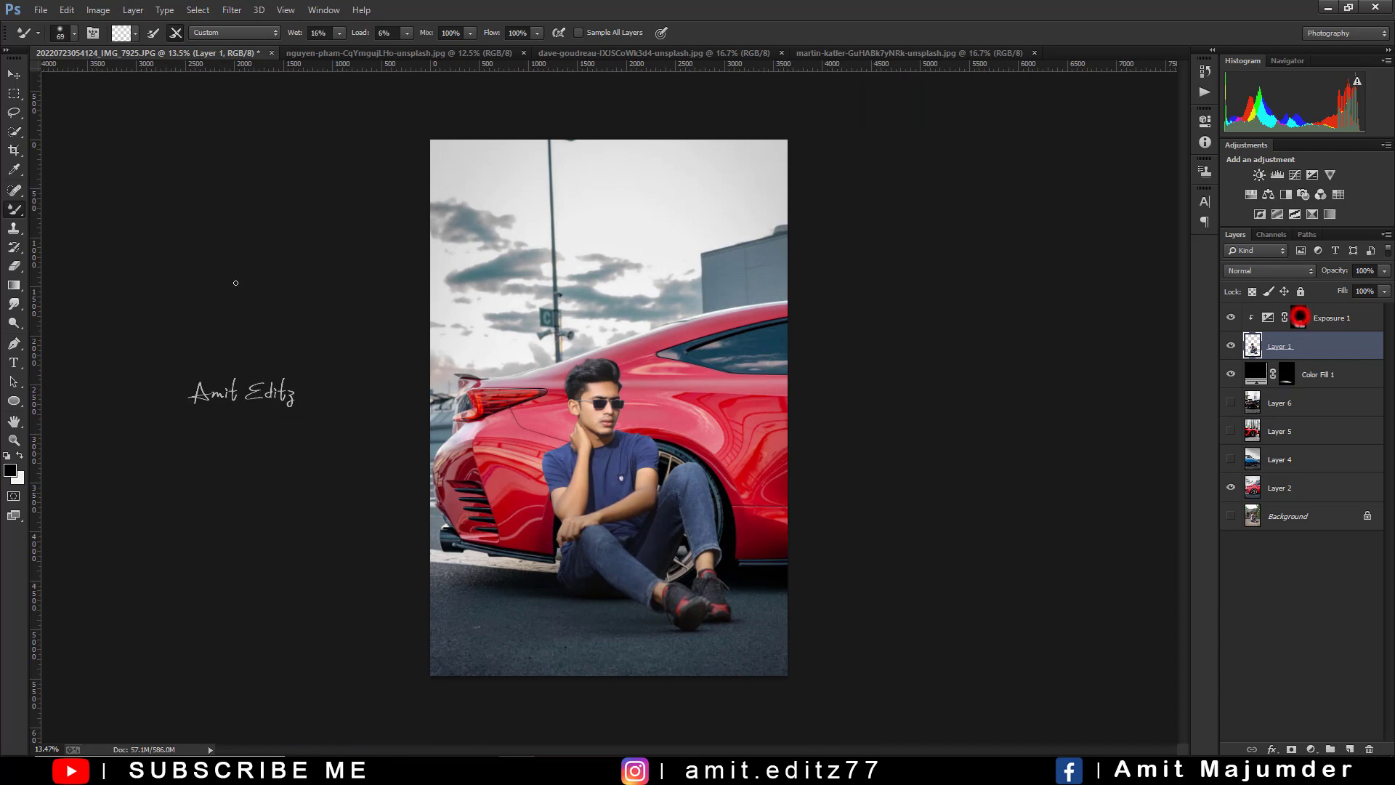
right_click(15, 210)
click(76, 210)
key(x)
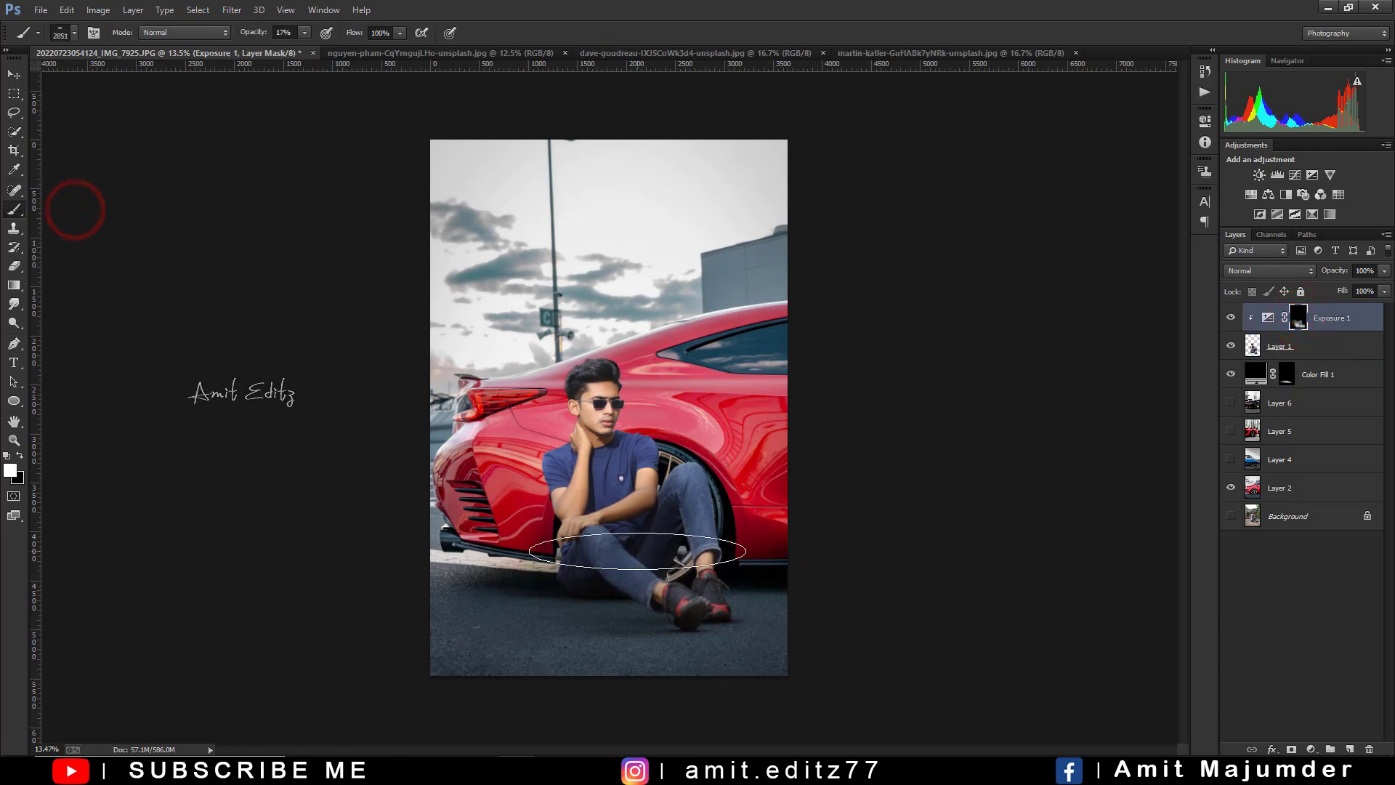
right_click(637, 551)
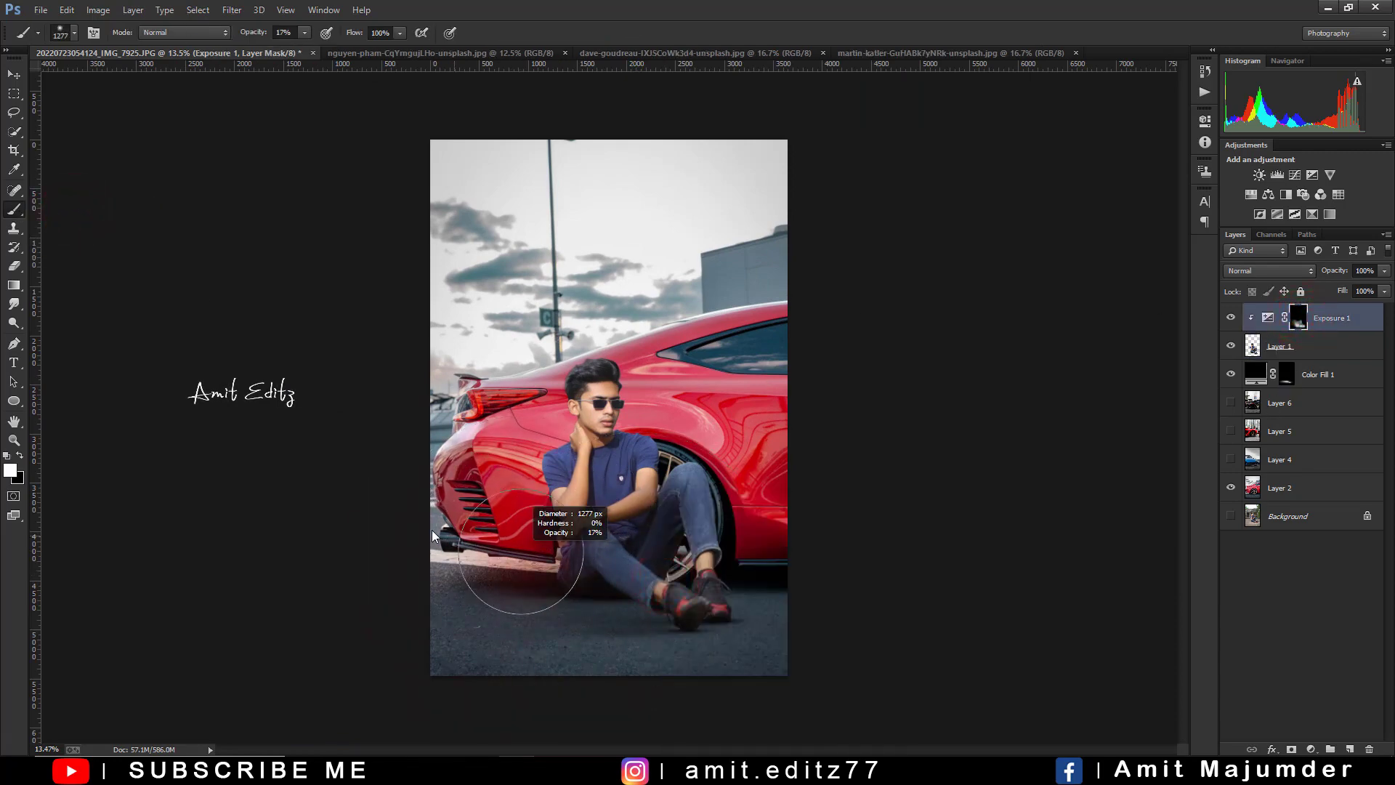
Step: Softly paint the exposure effect across the knee, lower legs and shoes
scroll(722, 620, up, 2)
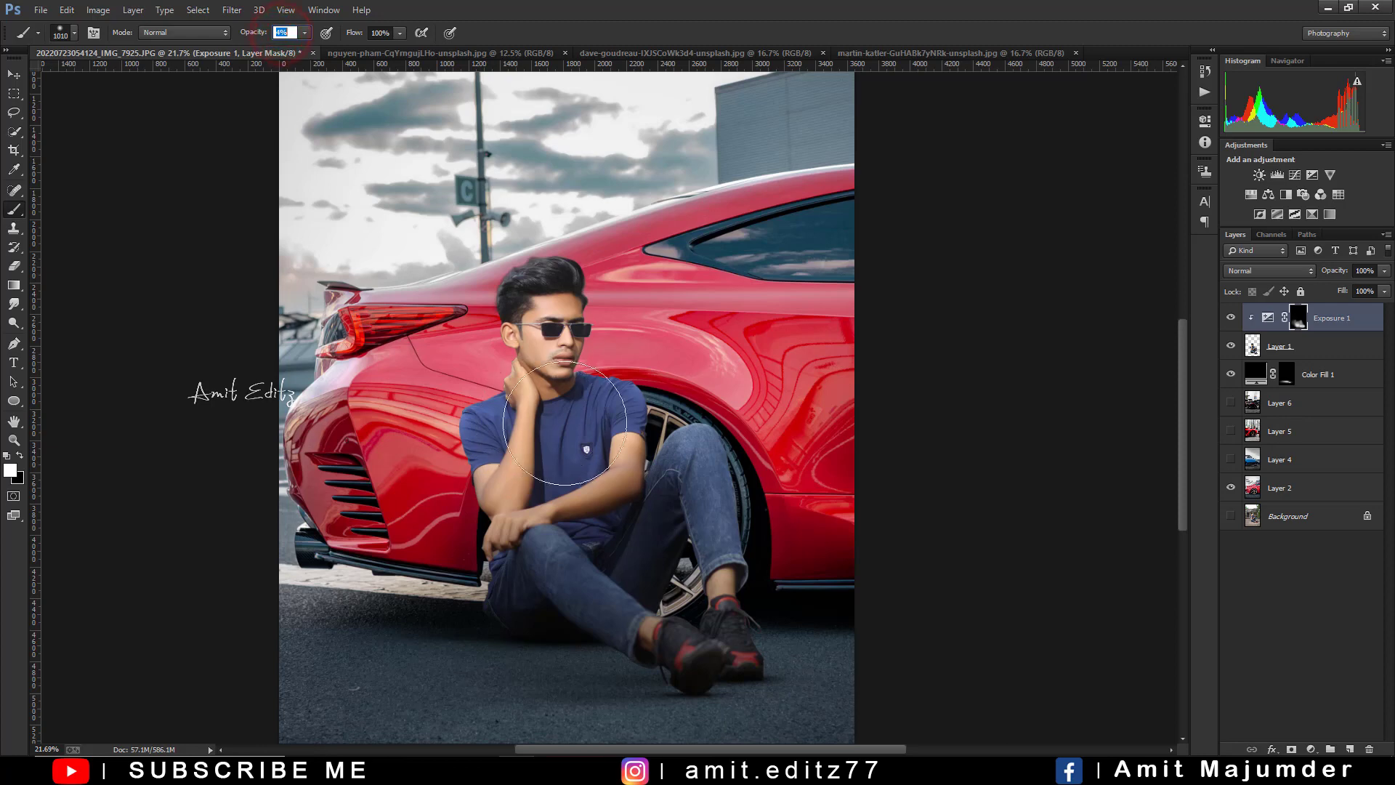
drag(625, 421, 582, 439)
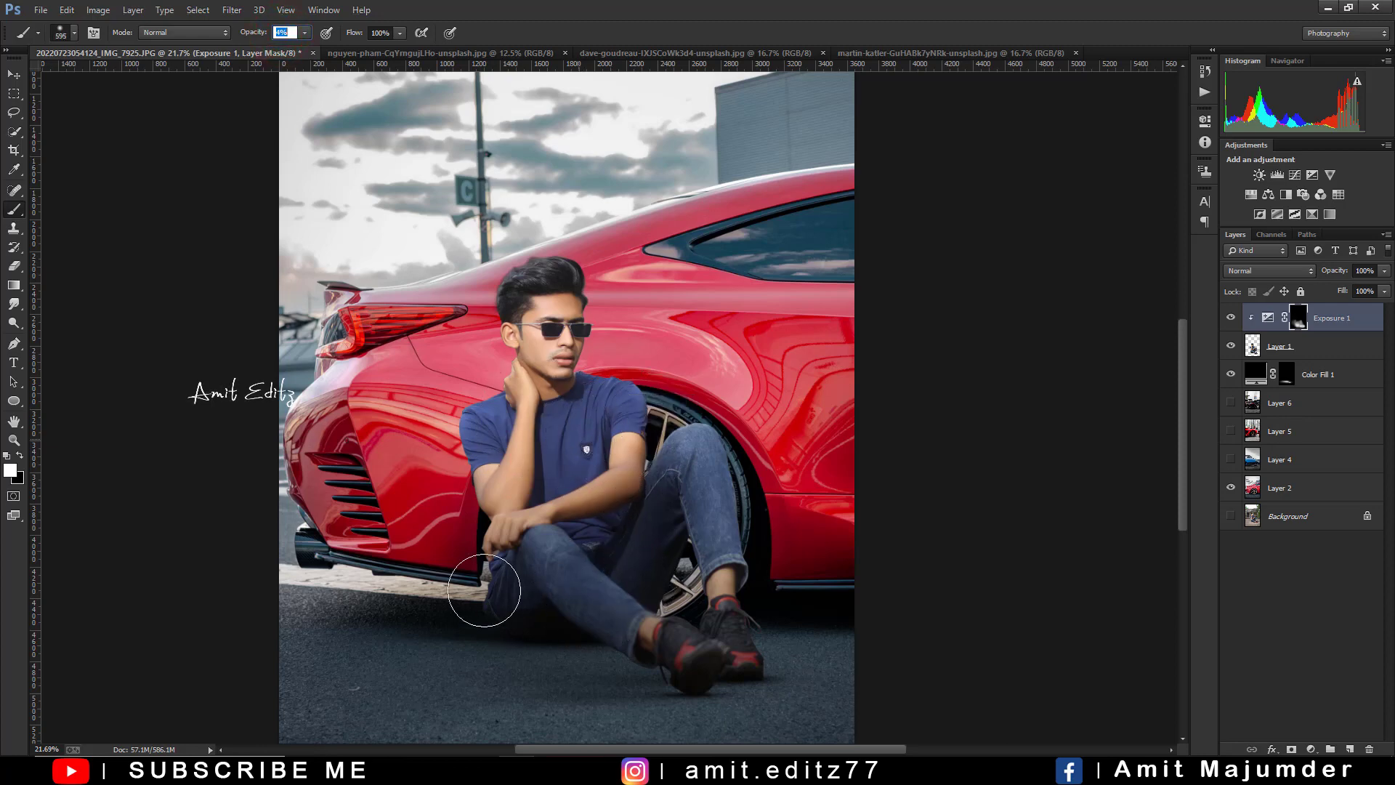
drag(484, 589, 508, 594)
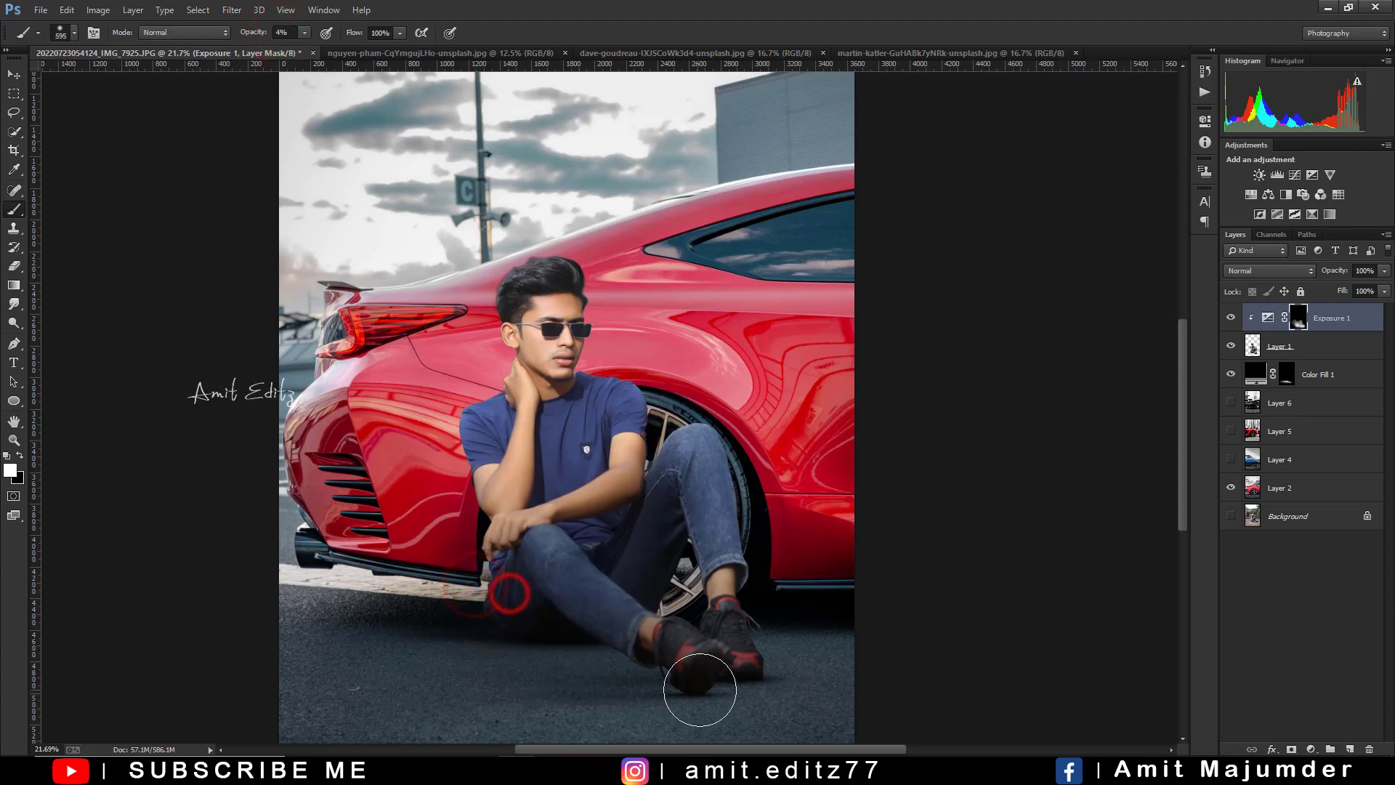
drag(508, 594, 552, 607)
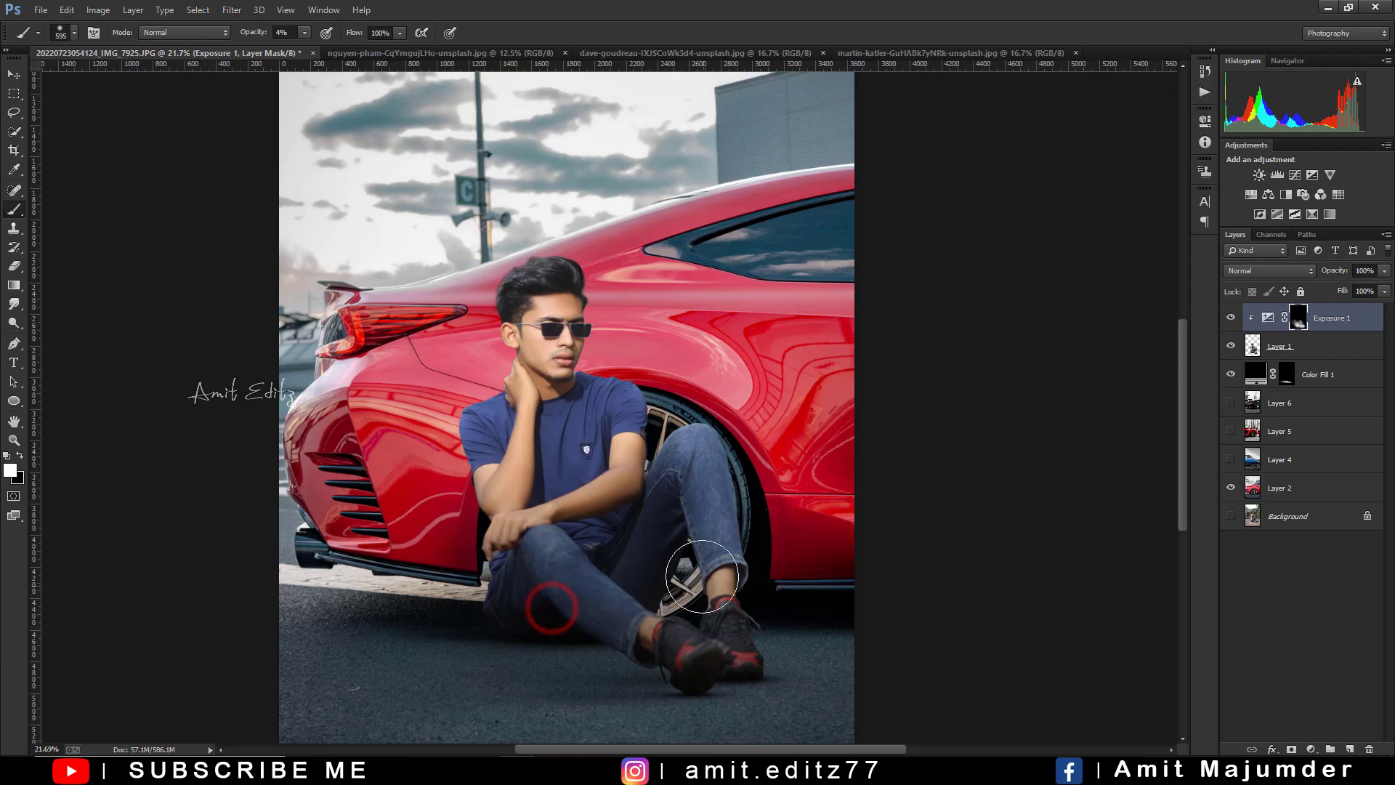
click(567, 636)
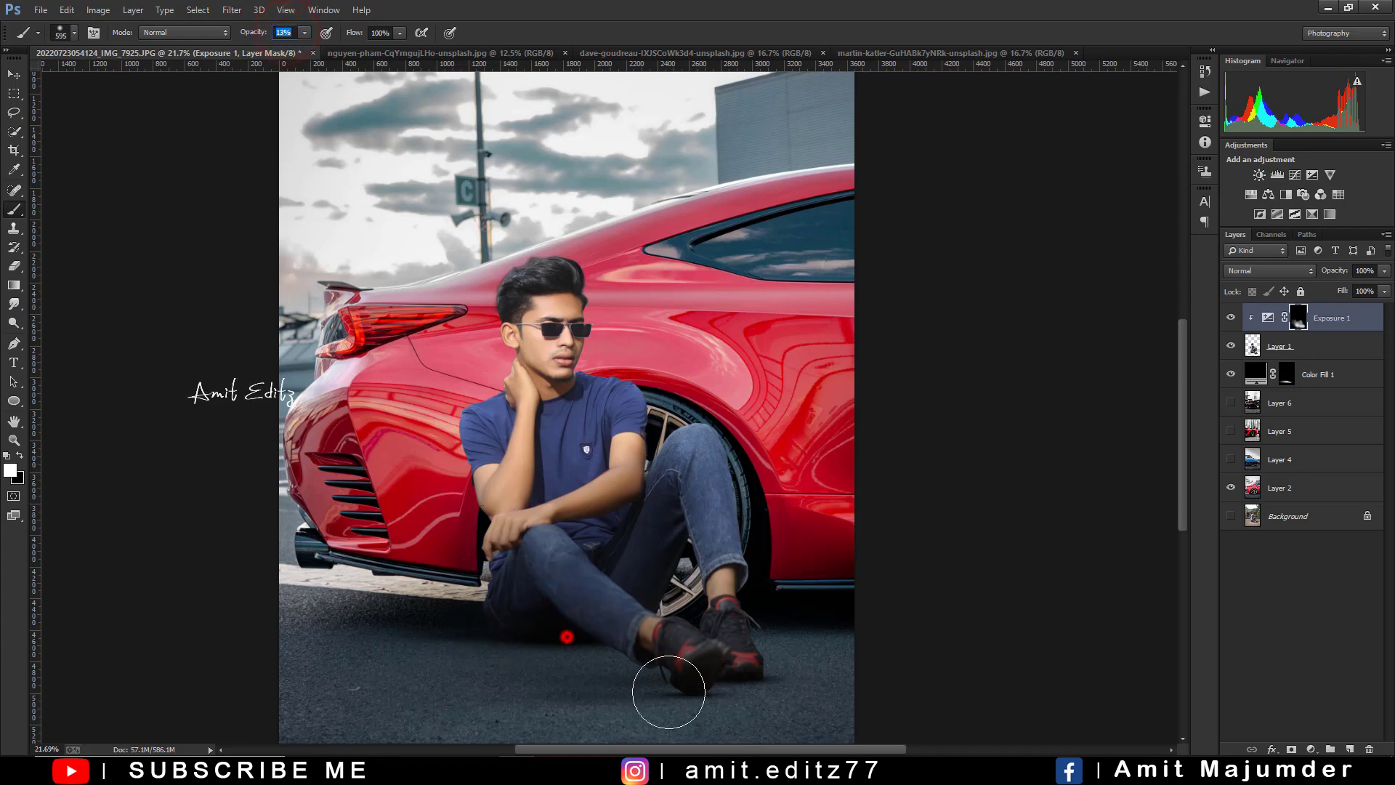
scroll(566, 636, down, 2)
Step: Paint faint shadow on the Color Fill 1 mask near the shoes and ground, using a brush of about 1755 px
click(1286, 374)
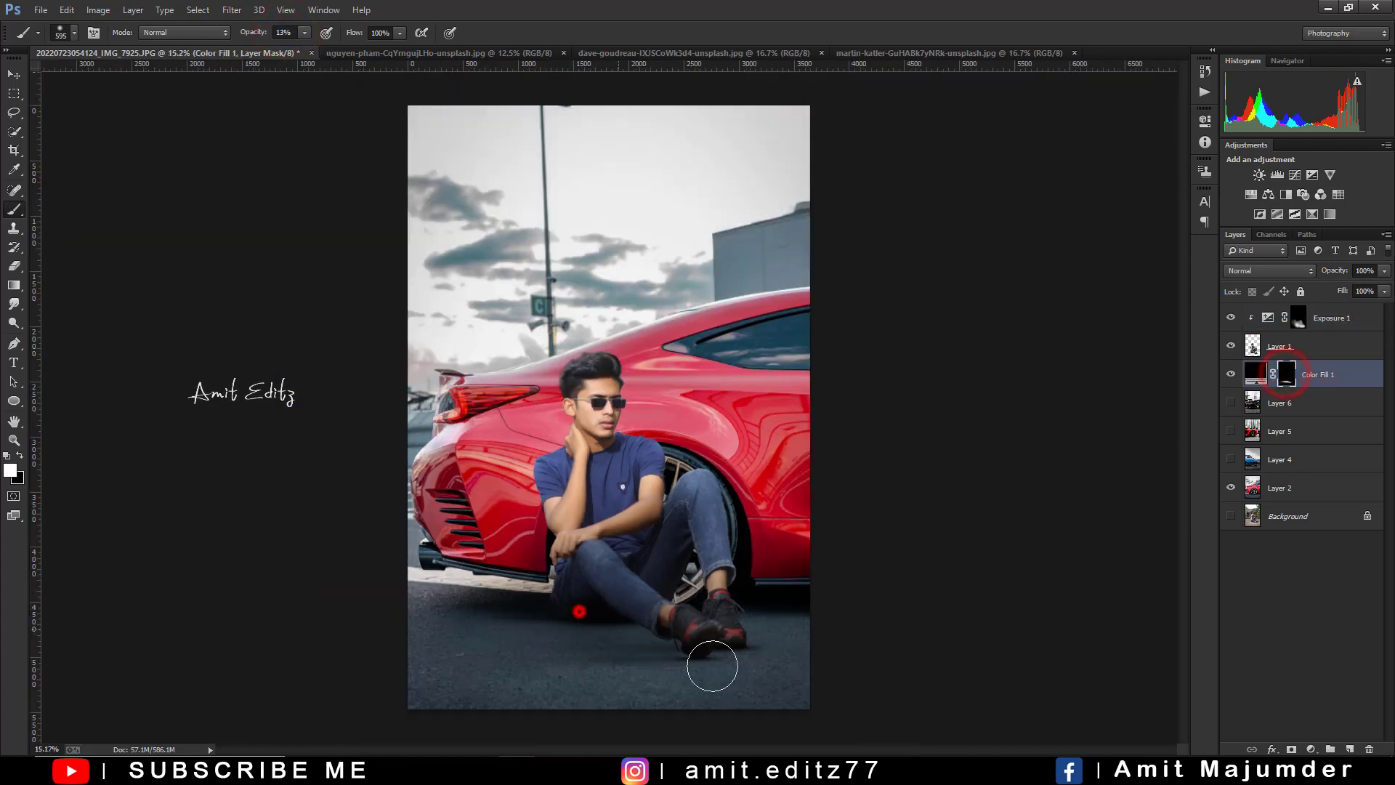
click(579, 611)
click(637, 622)
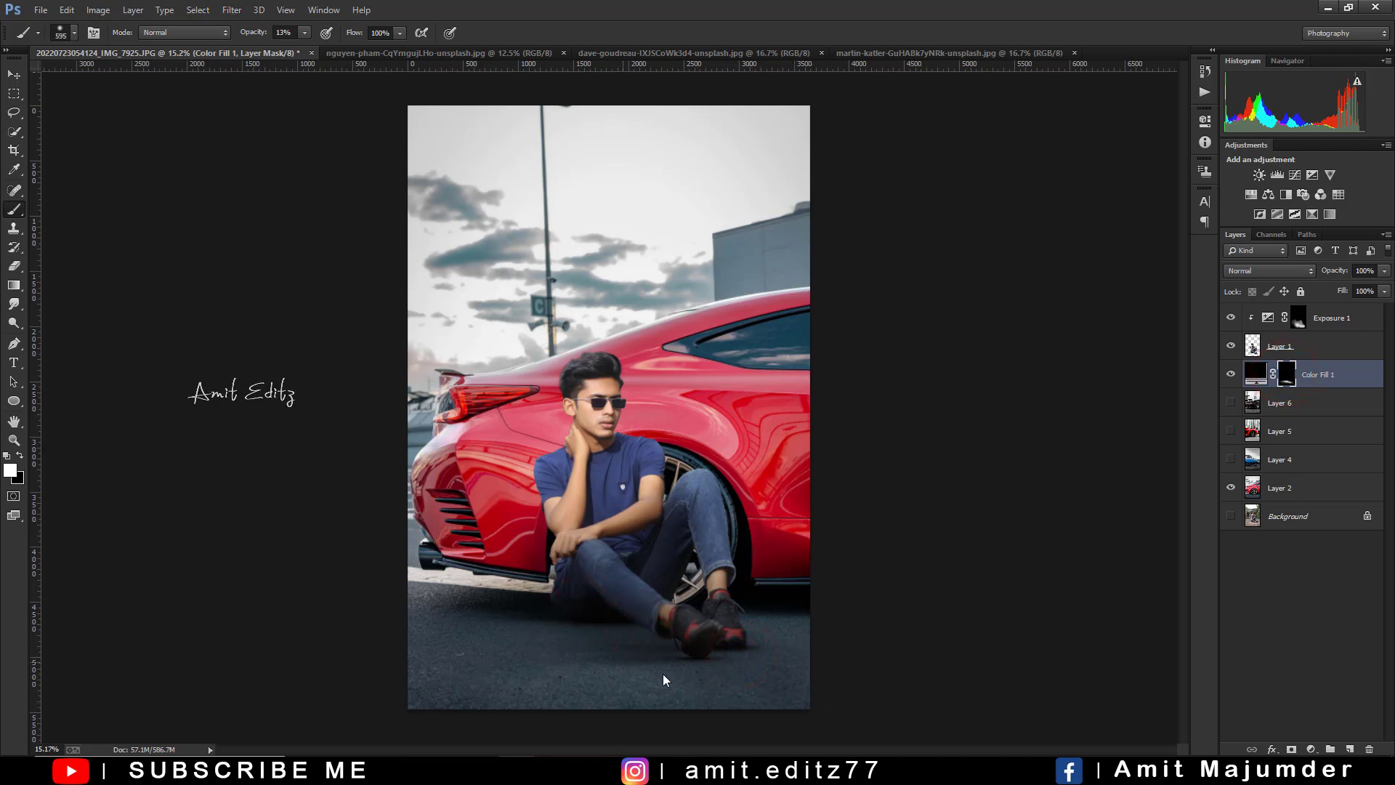
right_click(687, 621)
click(468, 679)
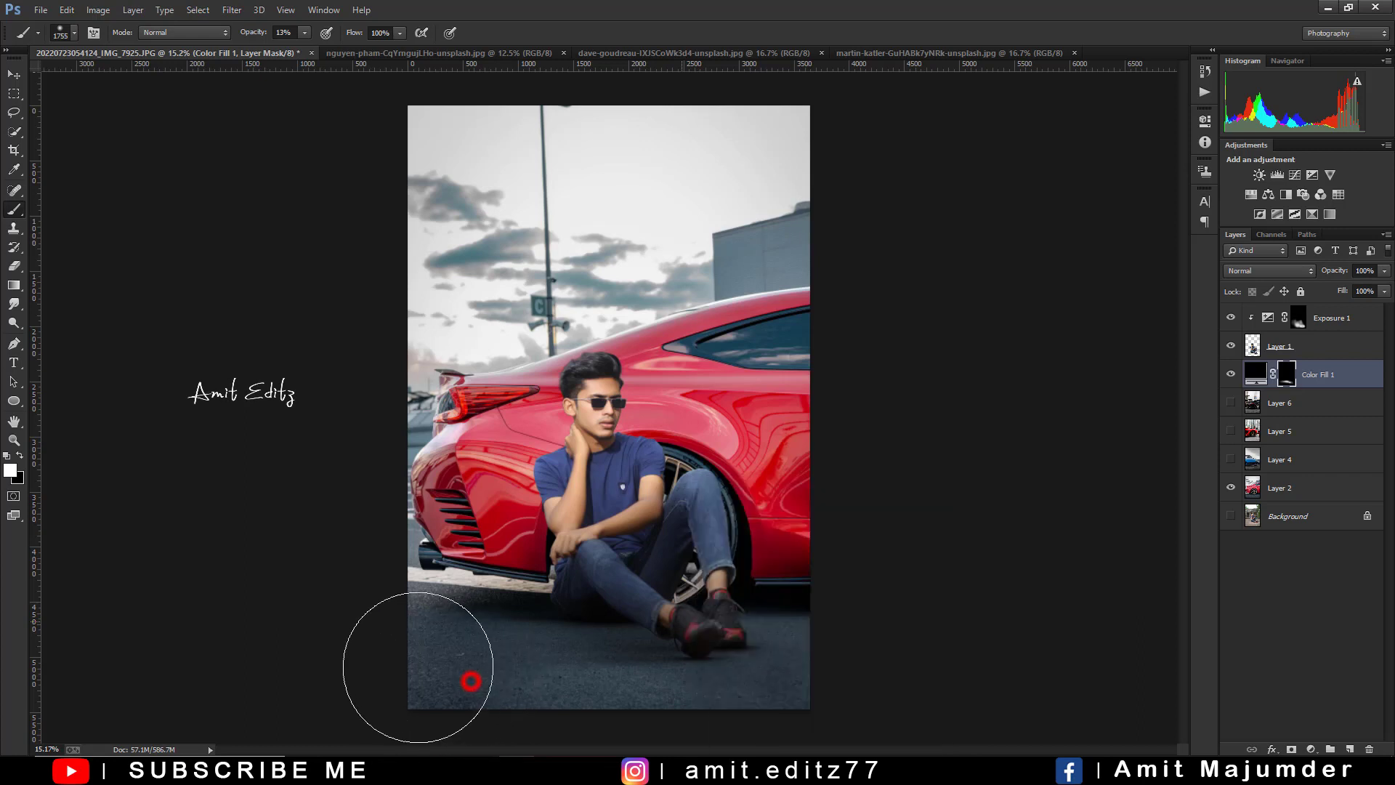
click(621, 708)
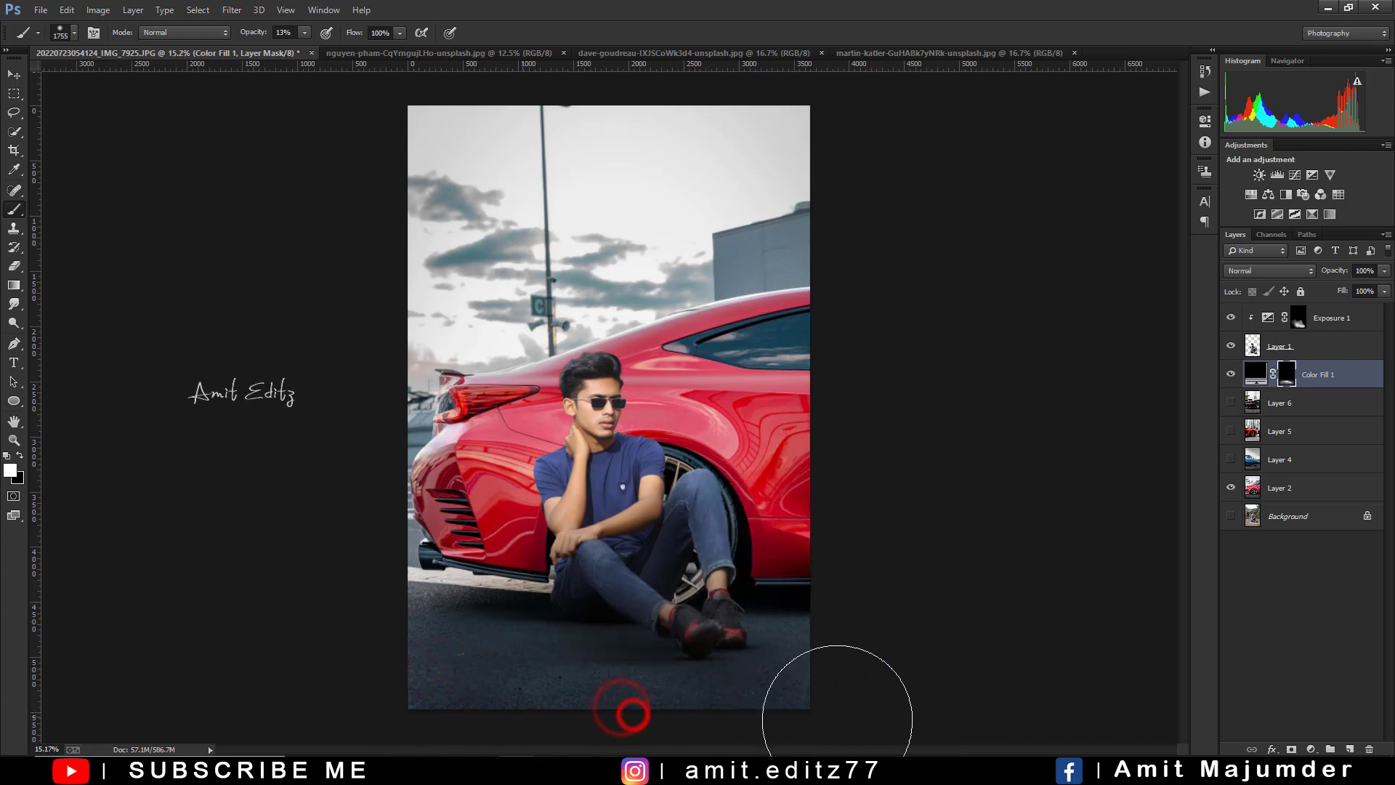
Step: Select the man's layer, Layer 1
scroll(811, 694, down, 3)
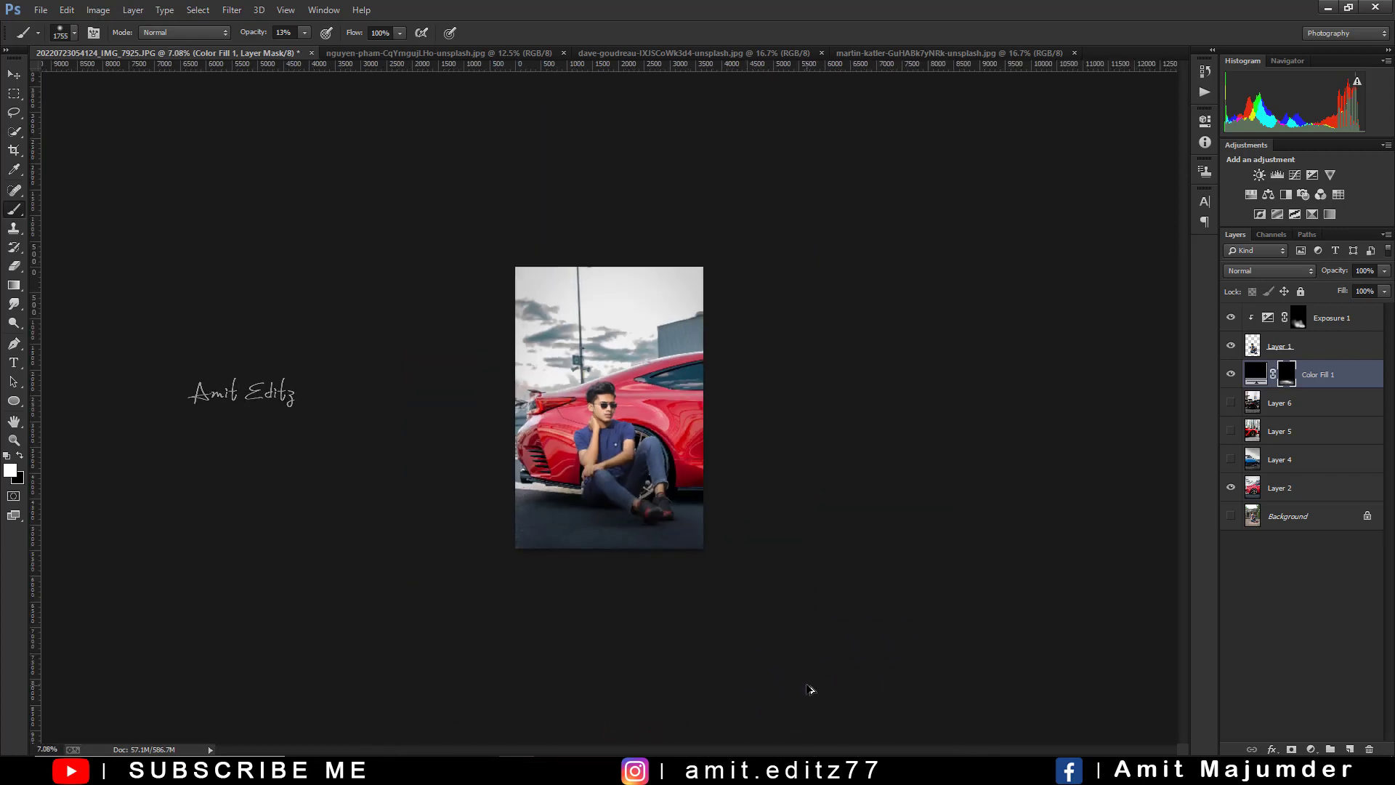
scroll(833, 541, up, 3)
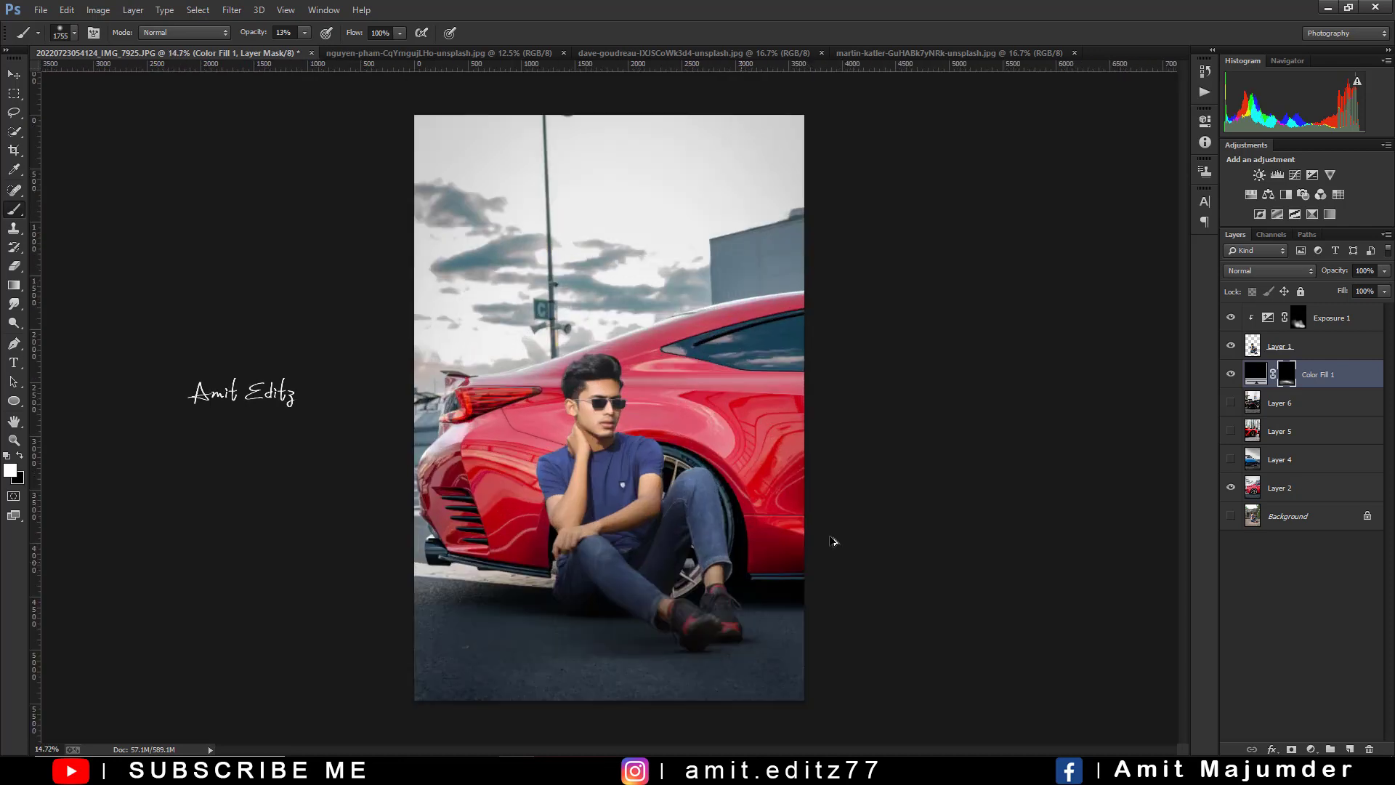
click(1318, 346)
Step: Use the Camera Raw Filter to brighten Oranges, set Oranges saturation to -7, Blues hue to -20 and Blues saturation to -26
click(232, 10)
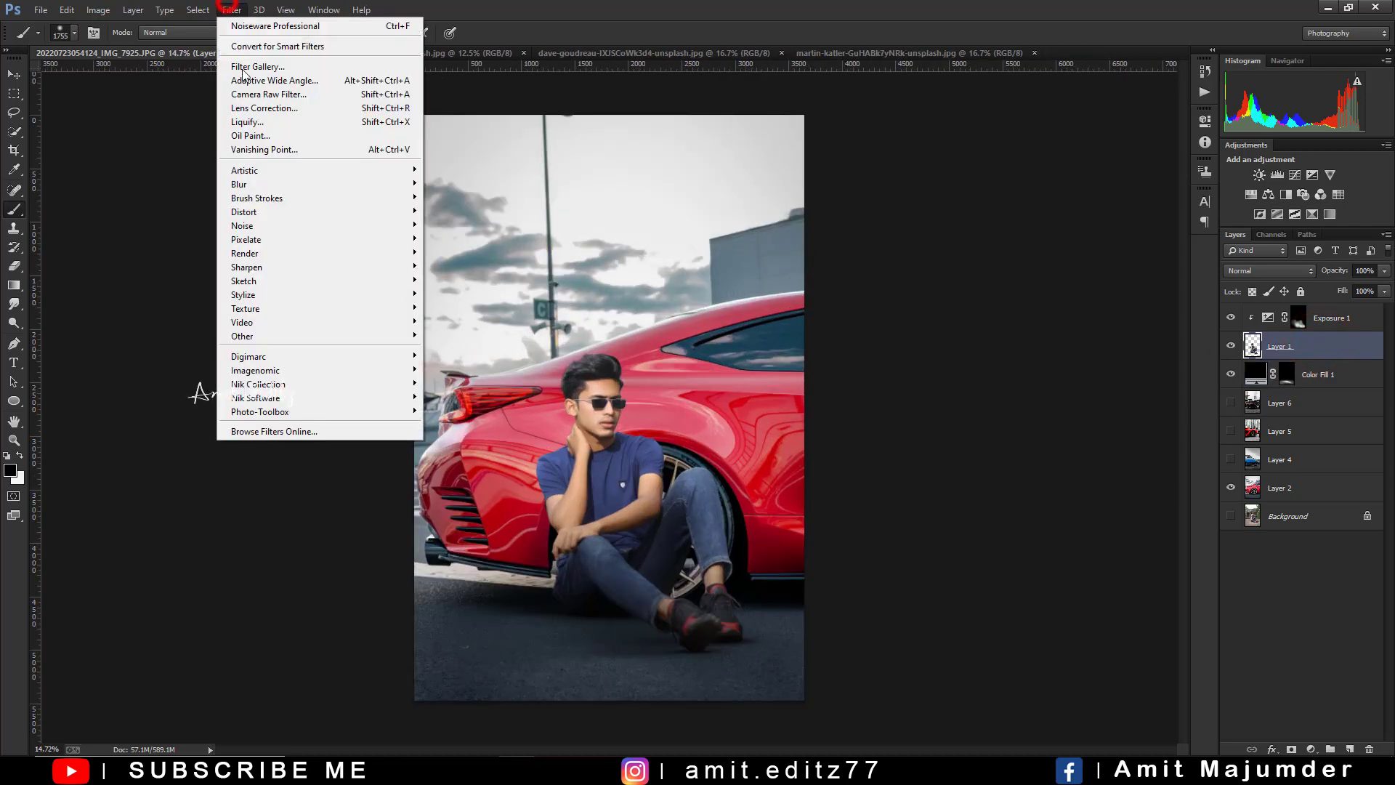
click(248, 94)
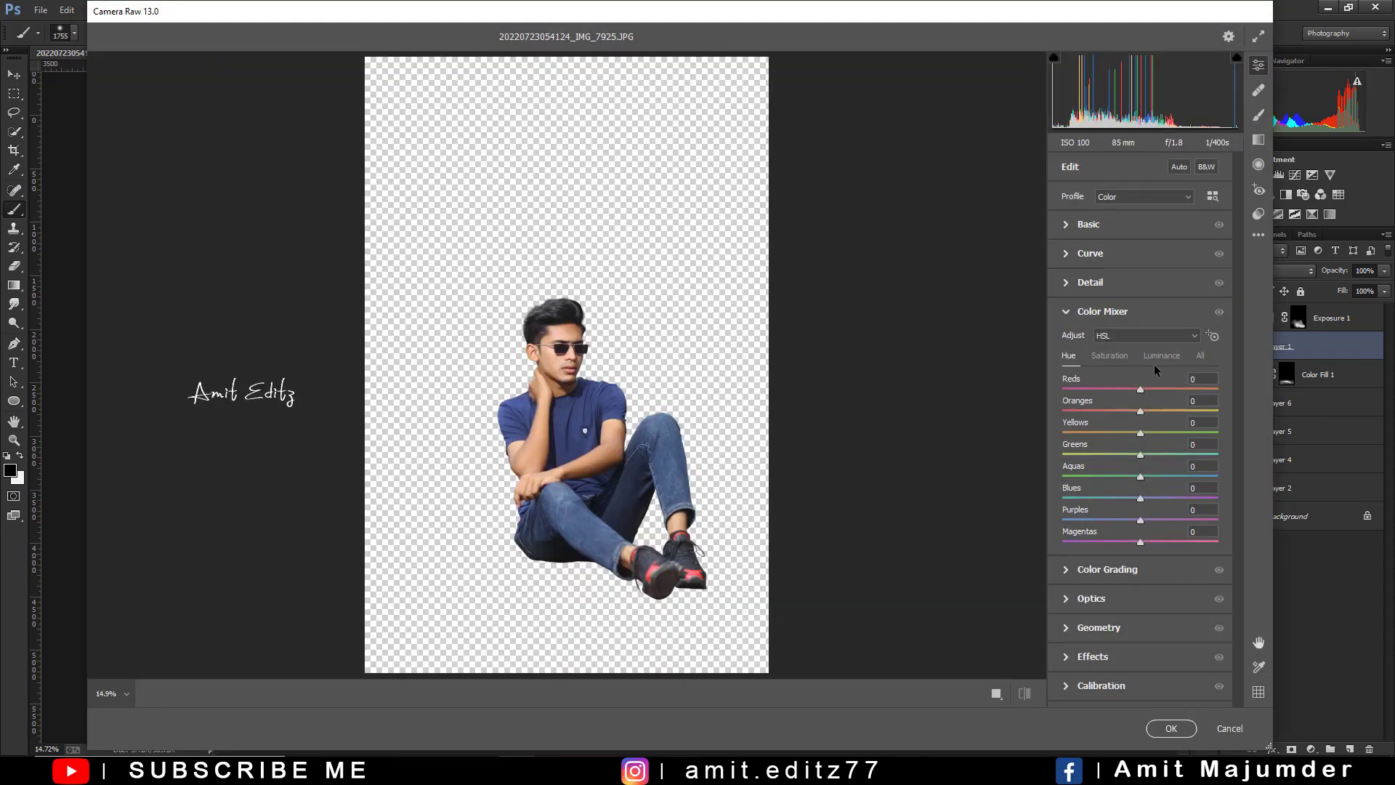
click(1163, 356)
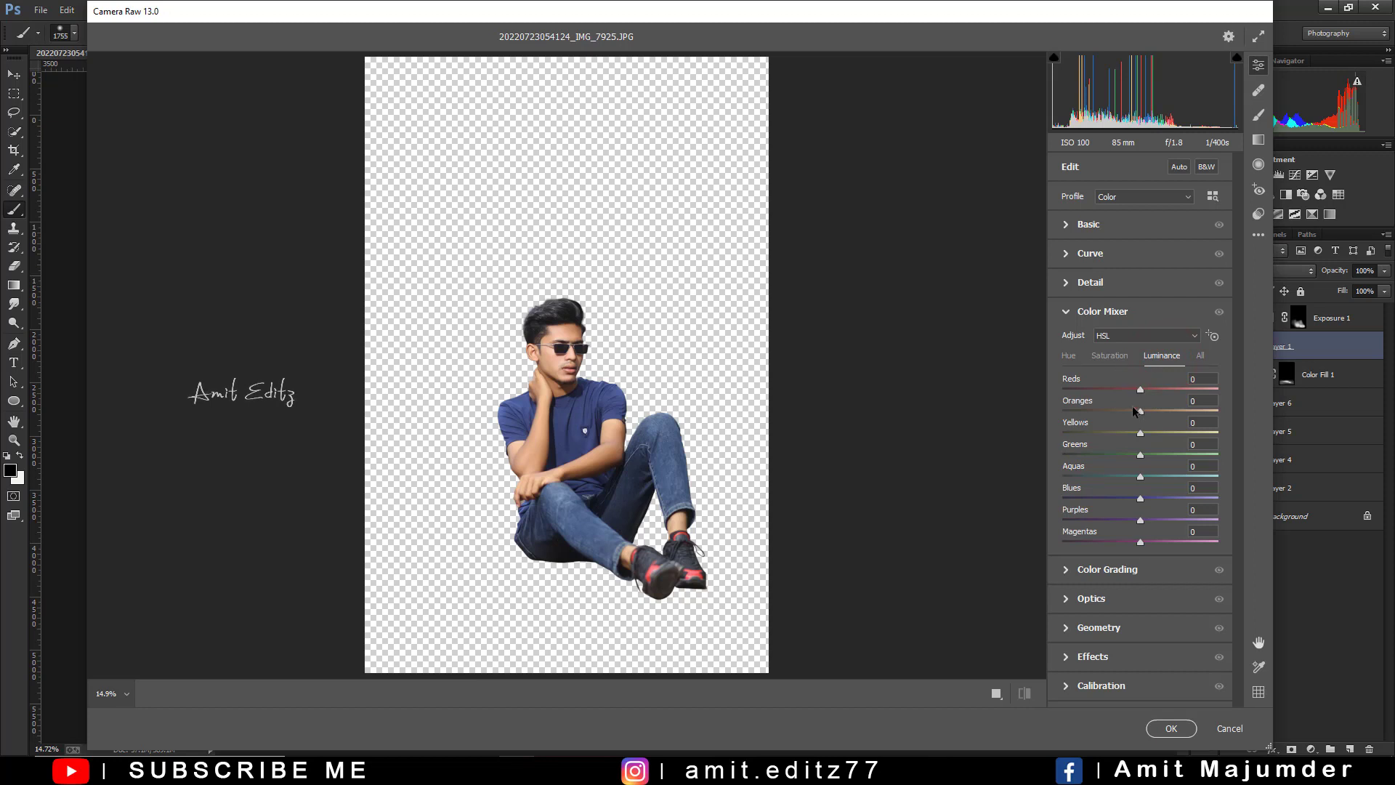
mouse_move(1133, 409)
mouse_down()
mouse_move(1159, 409)
mouse_move(1133, 407)
mouse_up()
click(1108, 354)
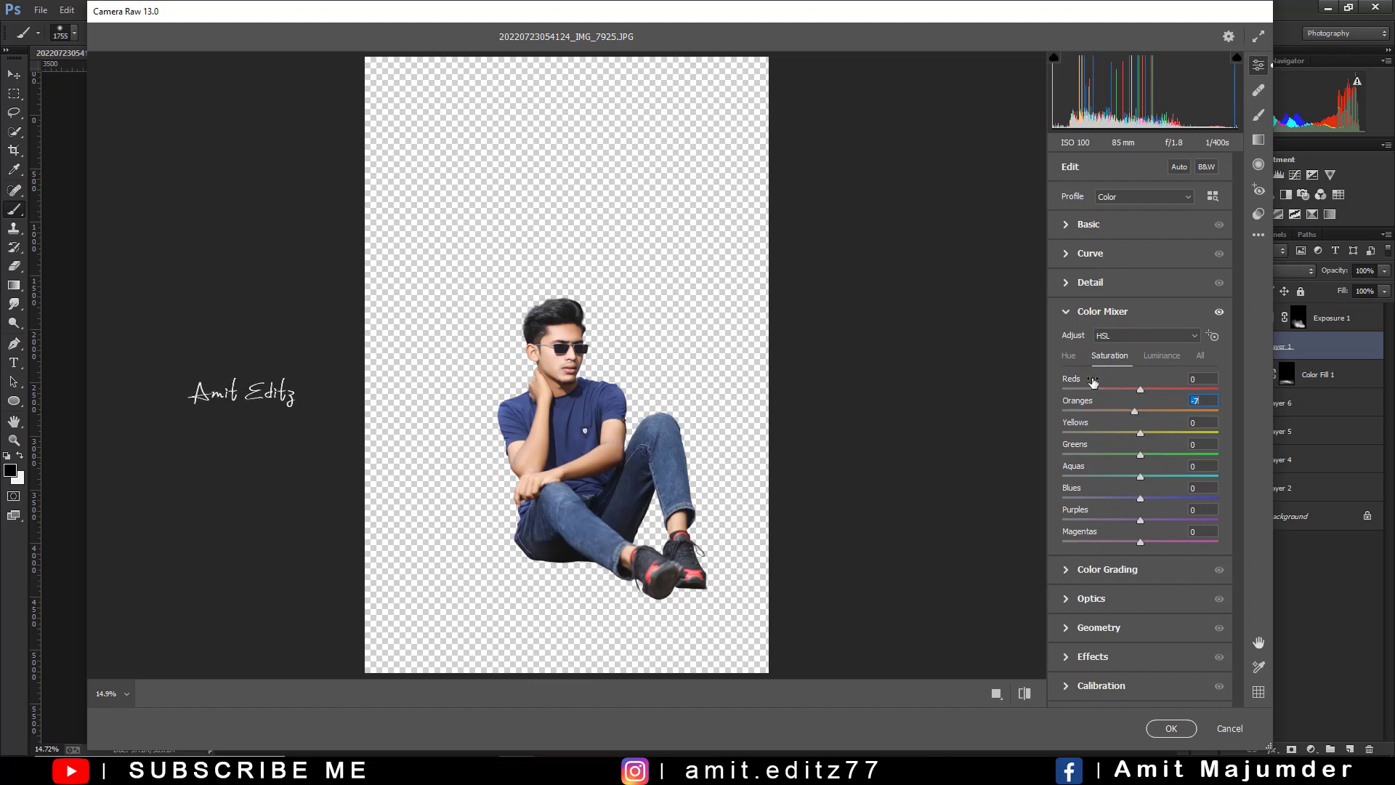
click(1069, 355)
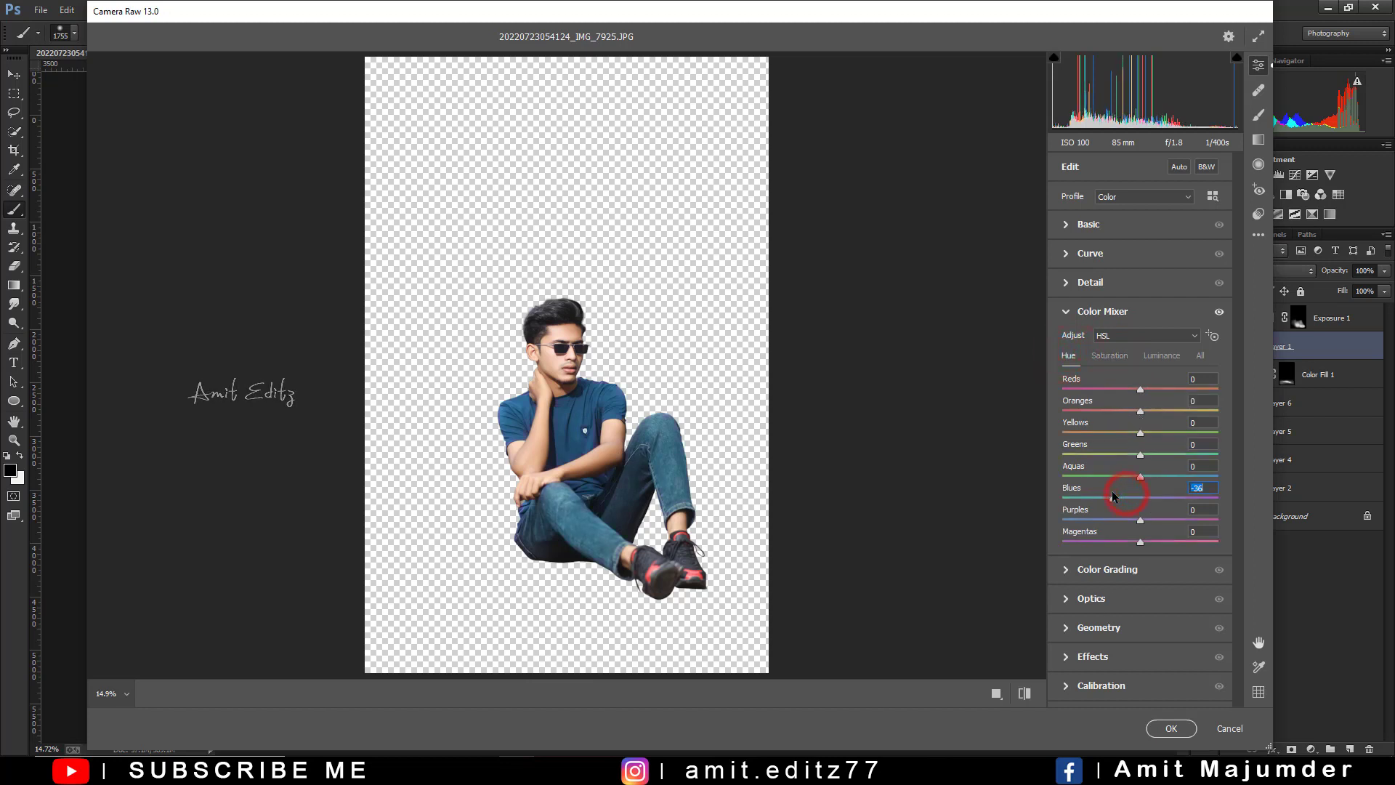
mouse_move(1117, 496)
mouse_down()
mouse_move(1141, 499)
mouse_move(1123, 497)
mouse_up()
click(1109, 356)
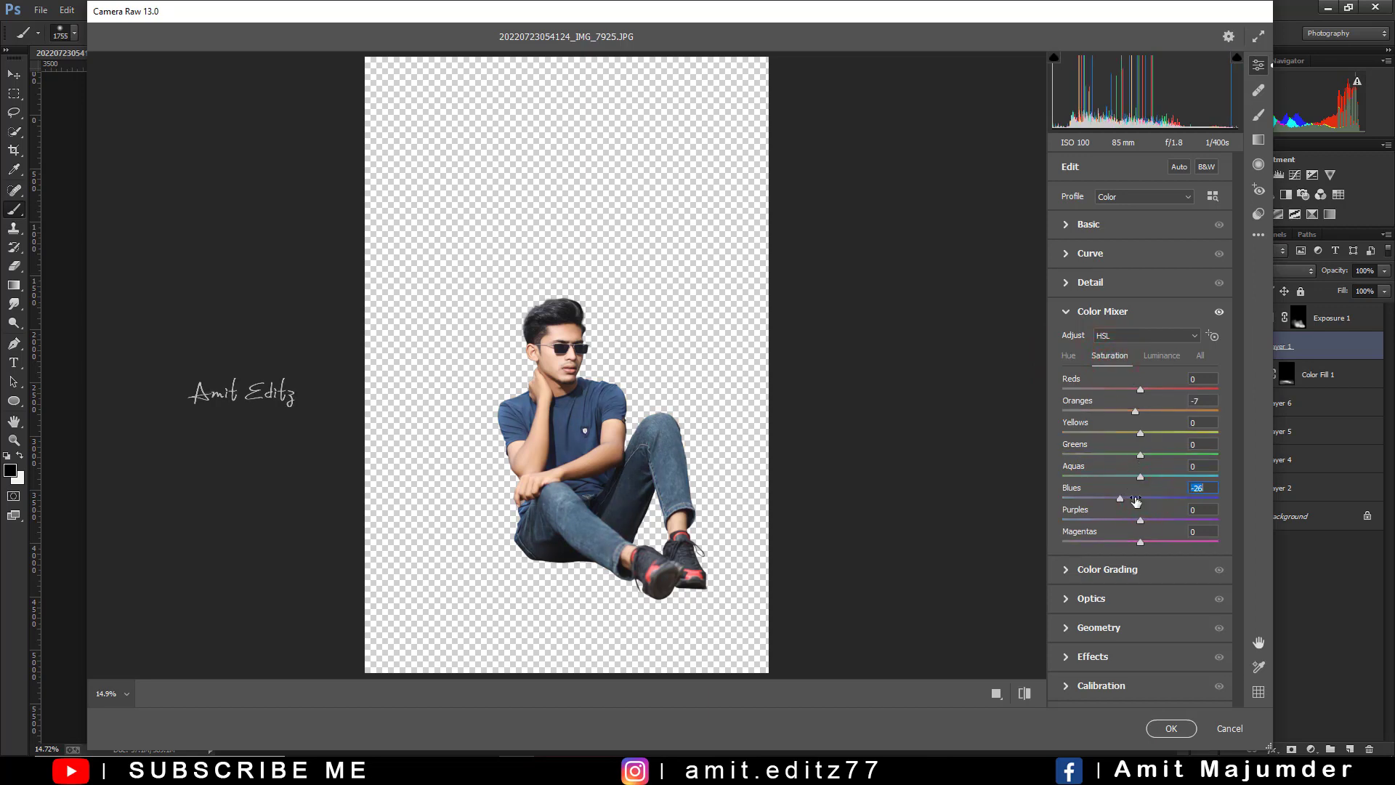
click(1171, 727)
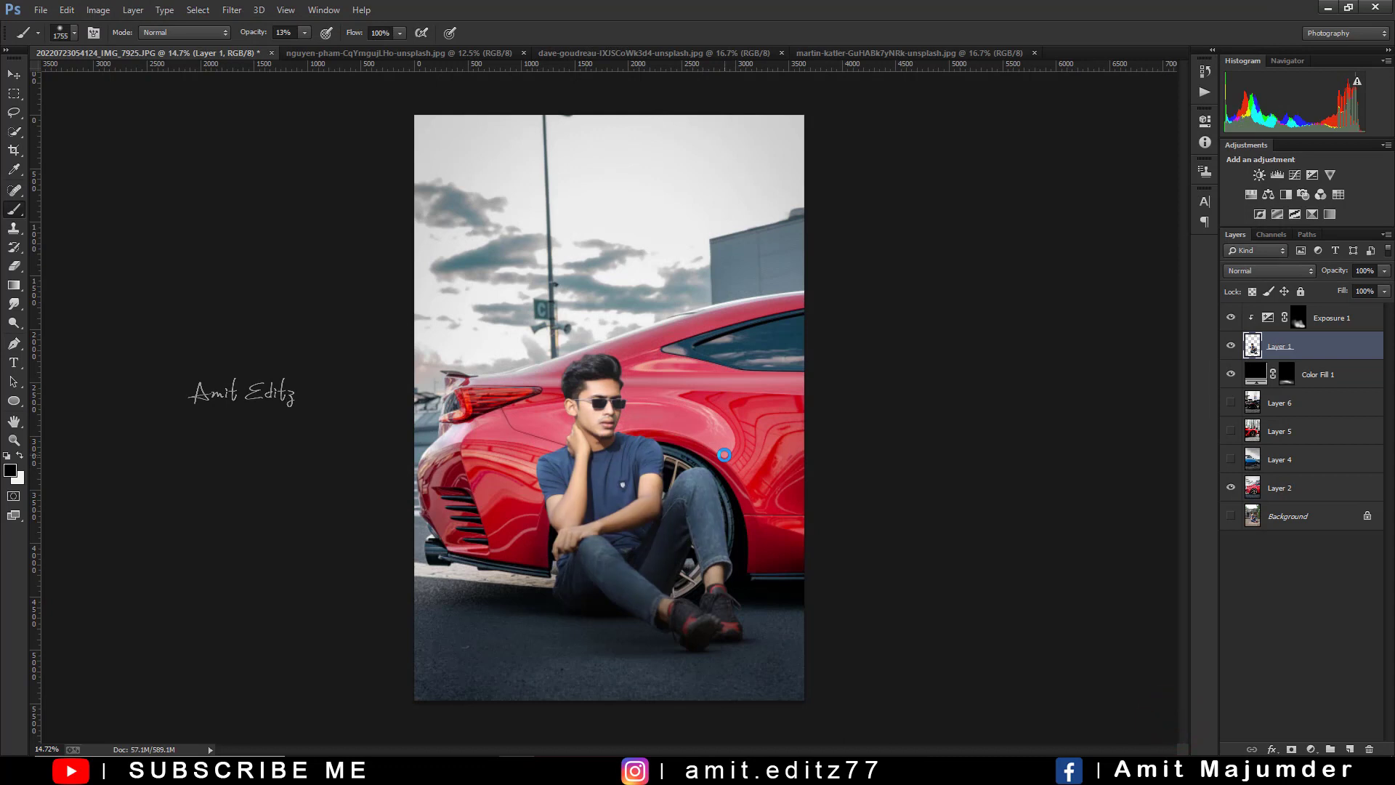
Step: Paint the Color Fill 1 mask around the man's arm, shoulder and upper arm
key(ctrl+minus)
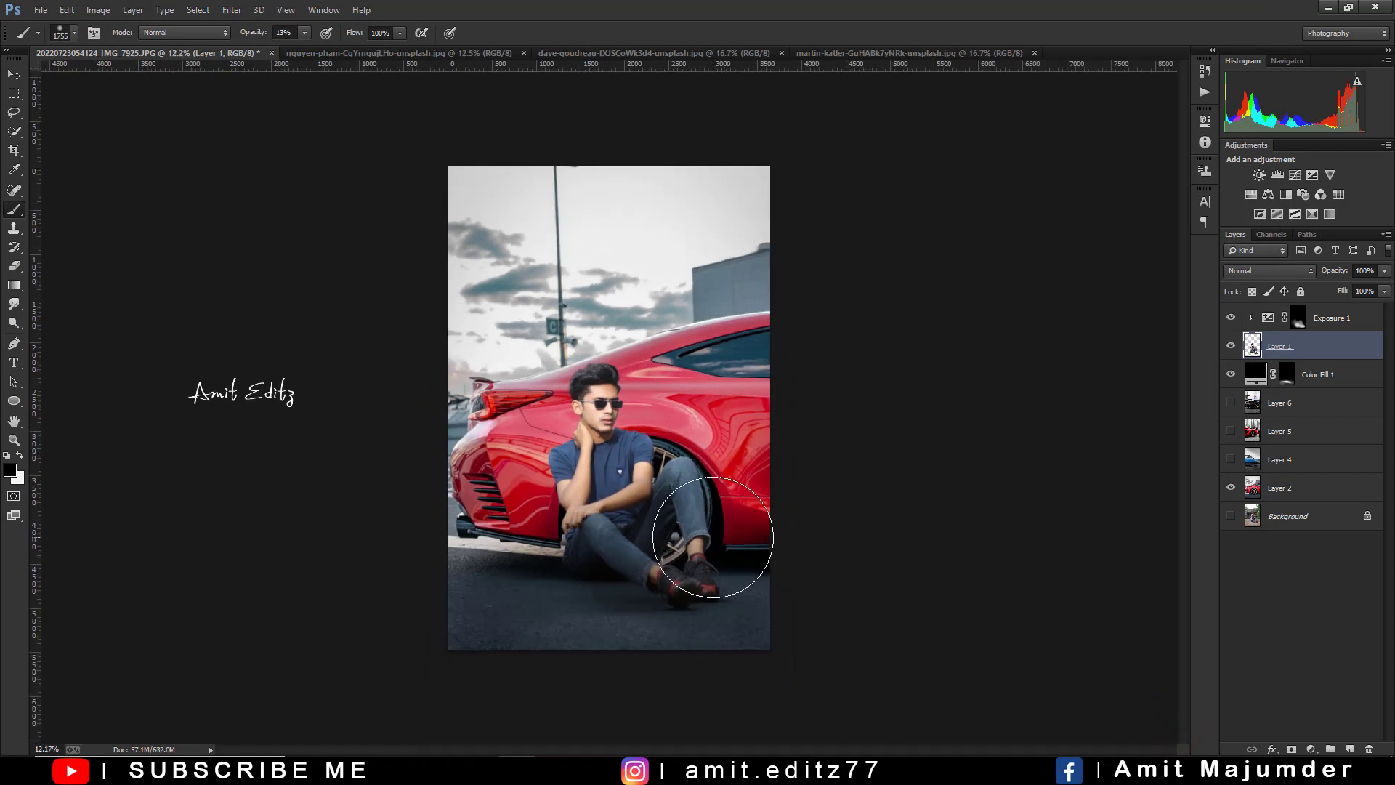
click(1288, 375)
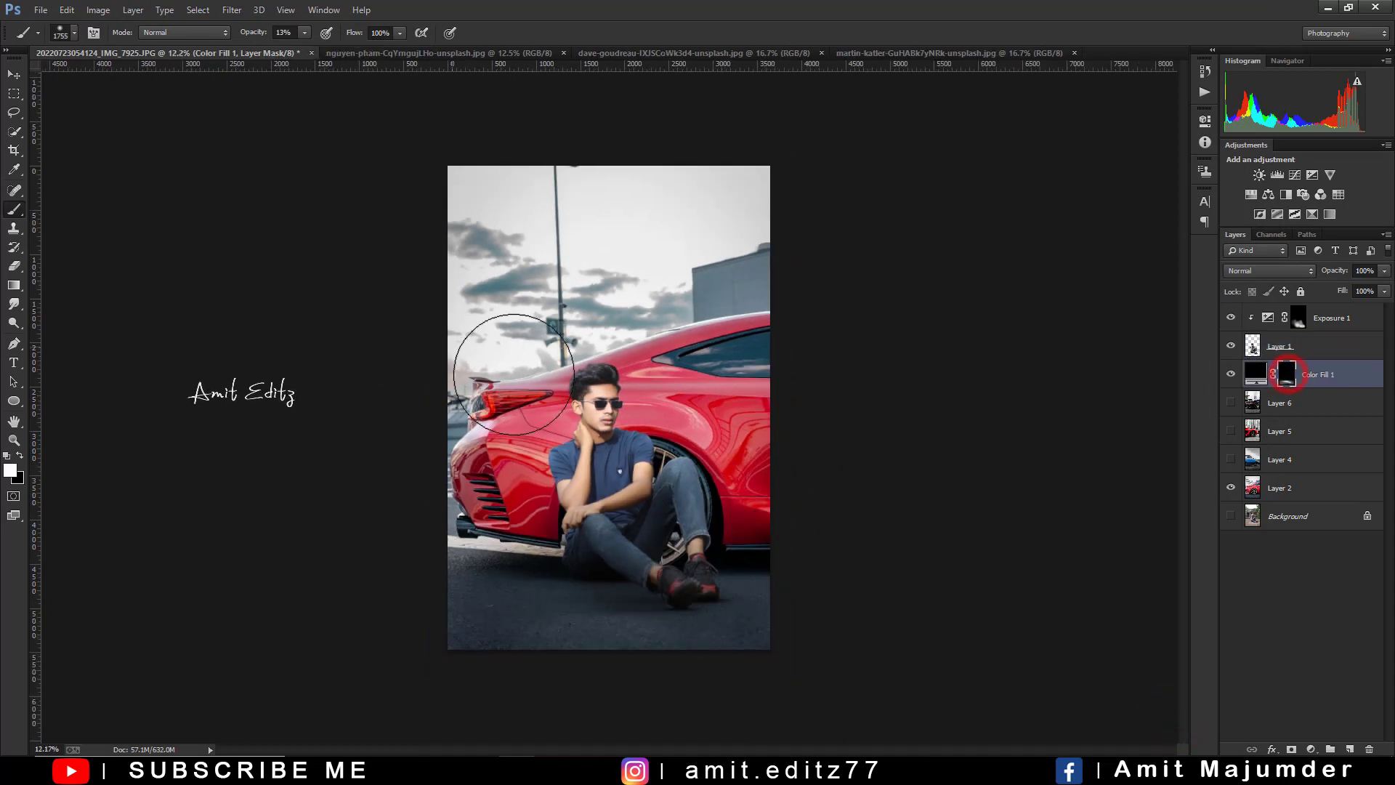
right_click(539, 377)
click(467, 310)
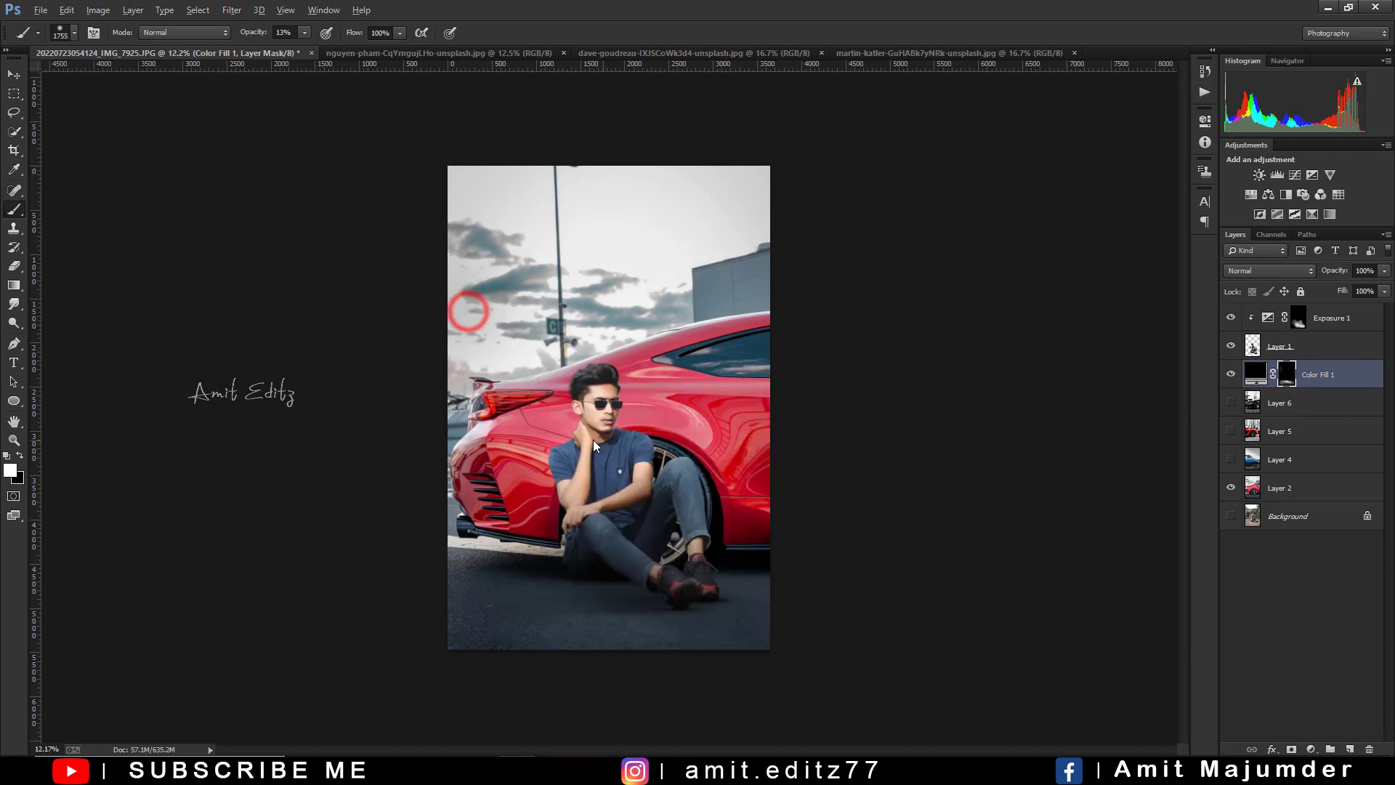
scroll(597, 424, up, 5)
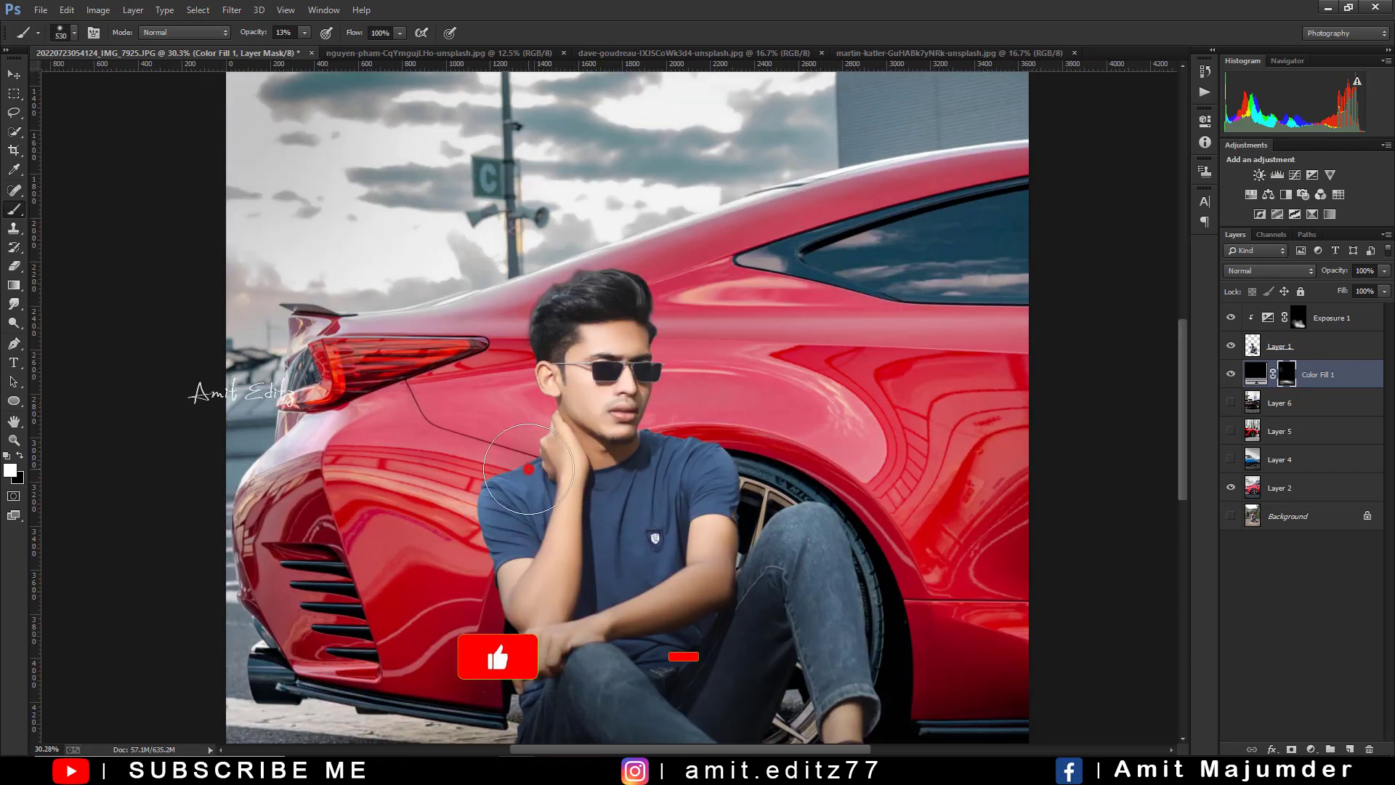
drag(509, 534, 553, 578)
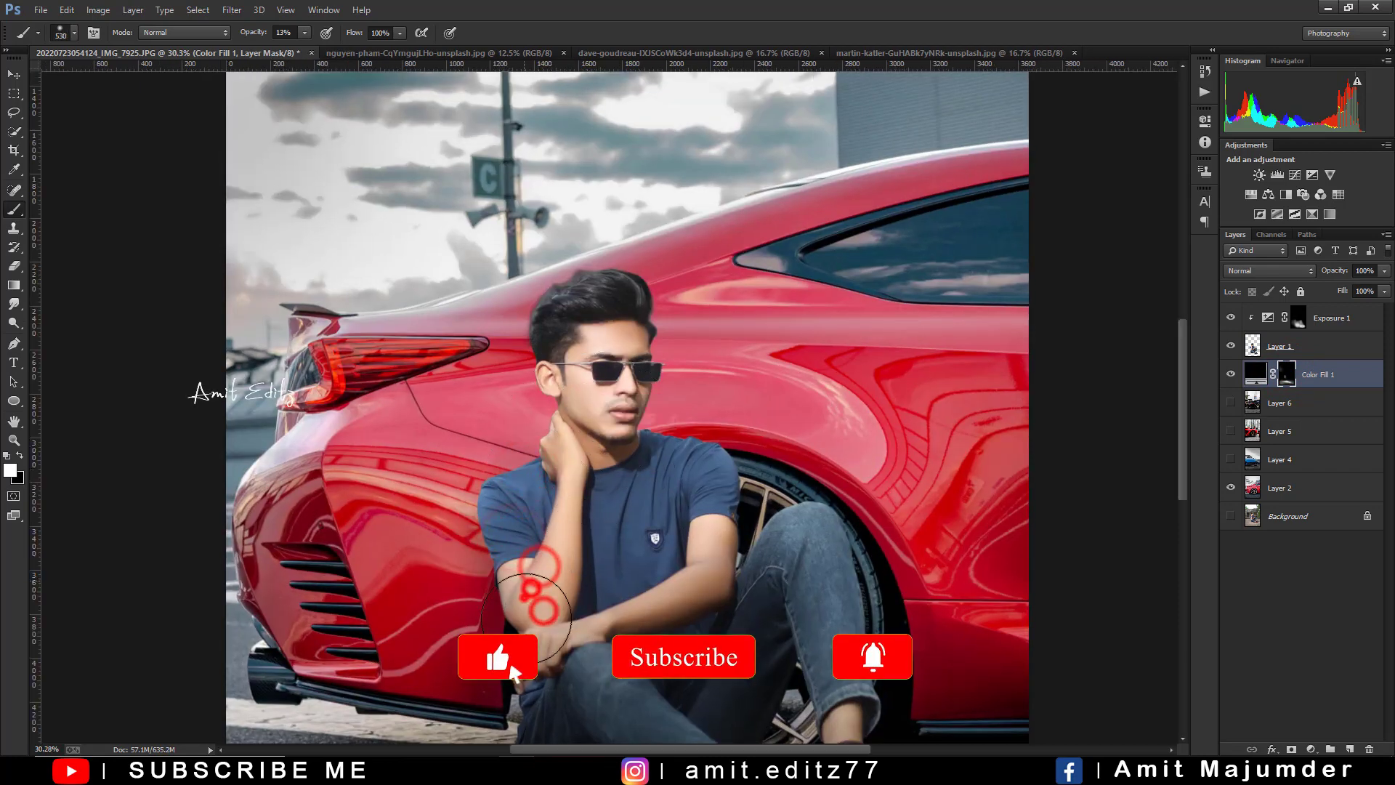
mouse_move(491, 505)
mouse_down()
mouse_move(515, 501)
mouse_move(623, 585)
mouse_up()
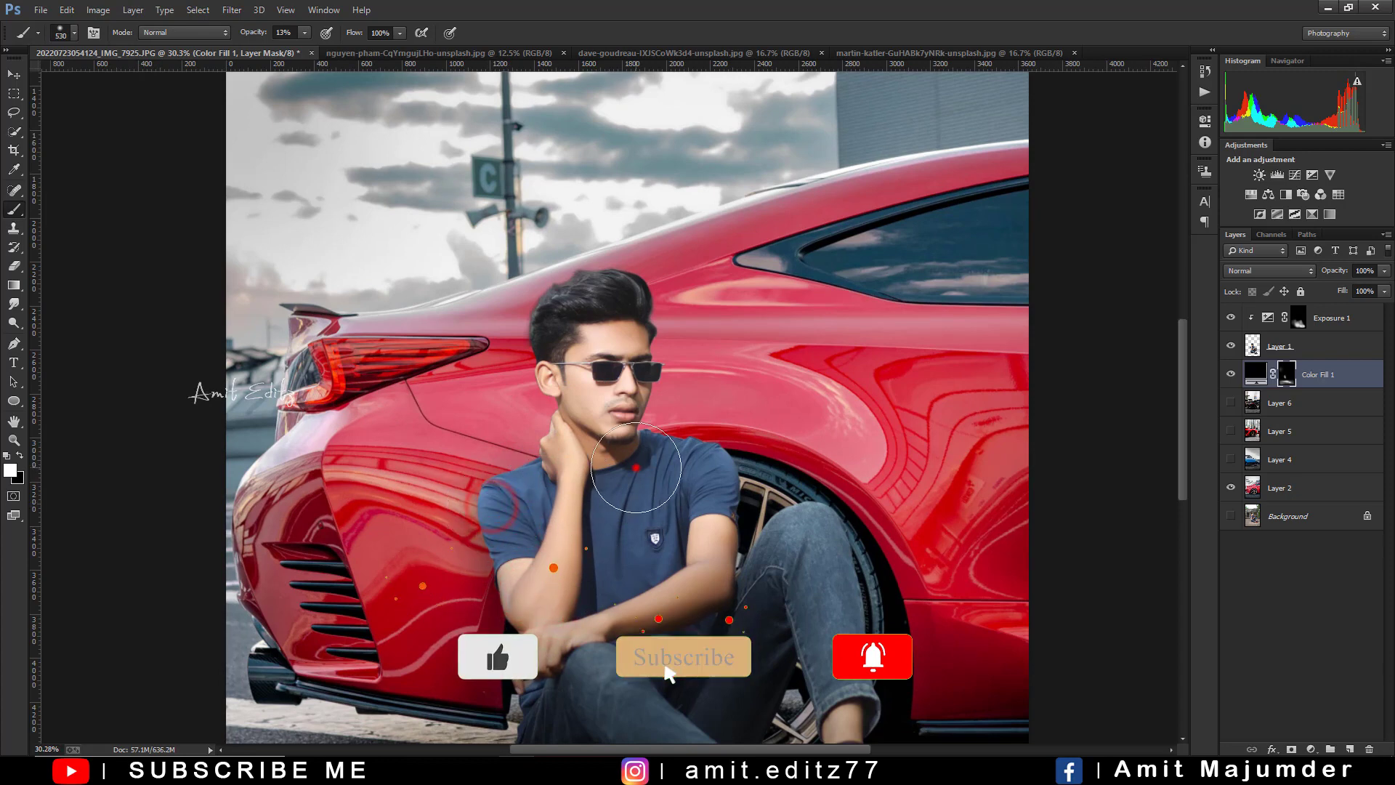
drag(632, 447, 754, 569)
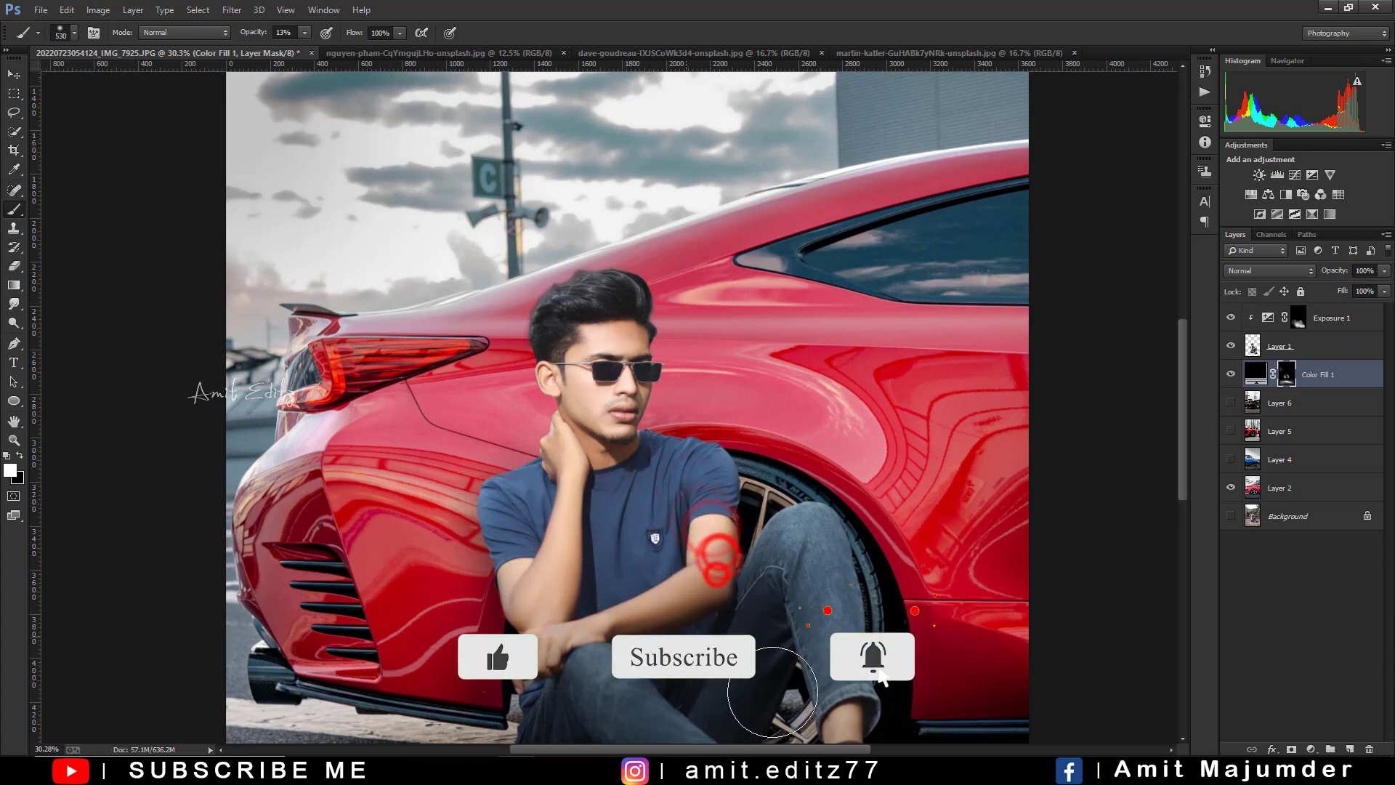
Step: Paint the mask over the leg, knee, neck area and across the arm
mouse_move(746, 726)
mouse_down()
mouse_move(718, 600)
mouse_move(810, 478)
mouse_up()
mouse_move(789, 559)
mouse_down()
mouse_move(791, 544)
mouse_move(700, 622)
mouse_up()
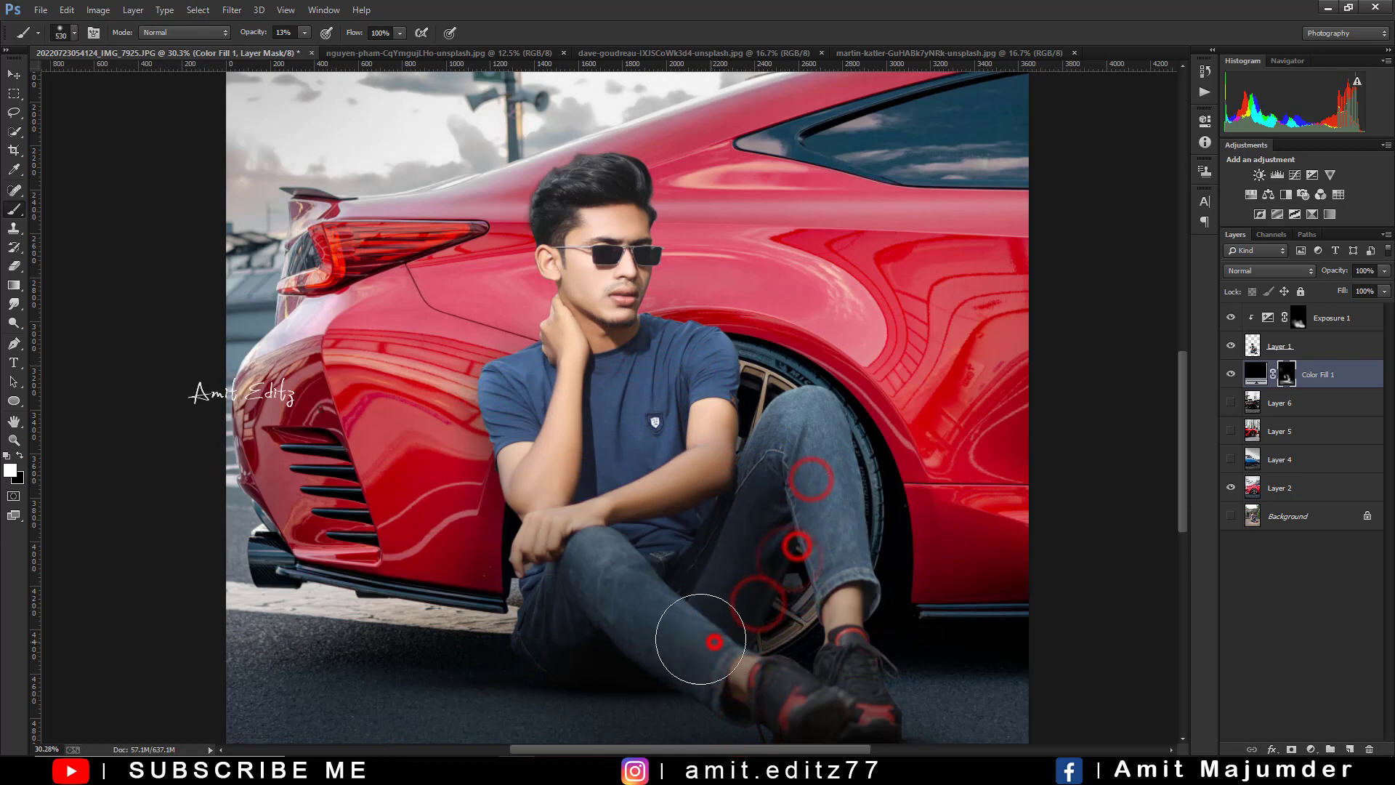
drag(520, 549, 586, 589)
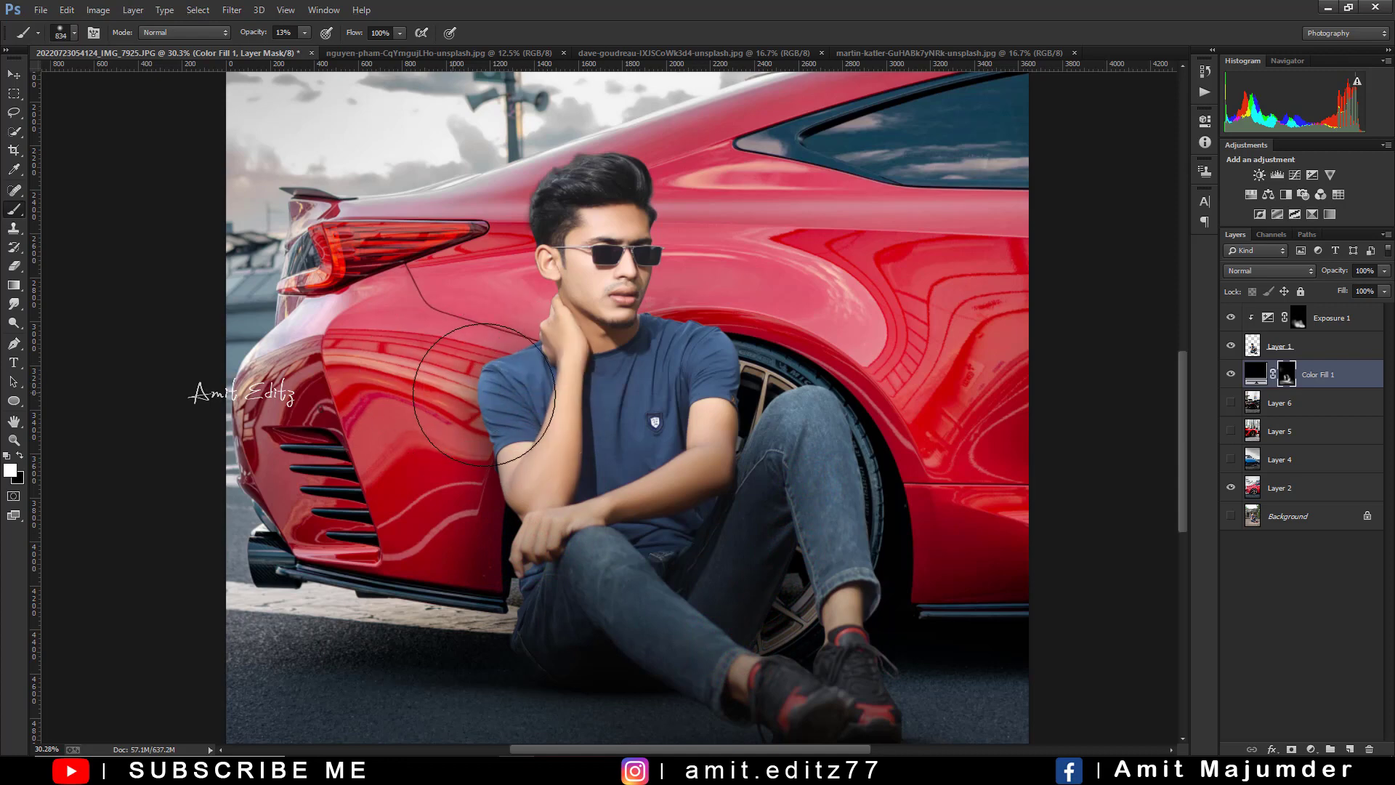
drag(457, 486, 465, 536)
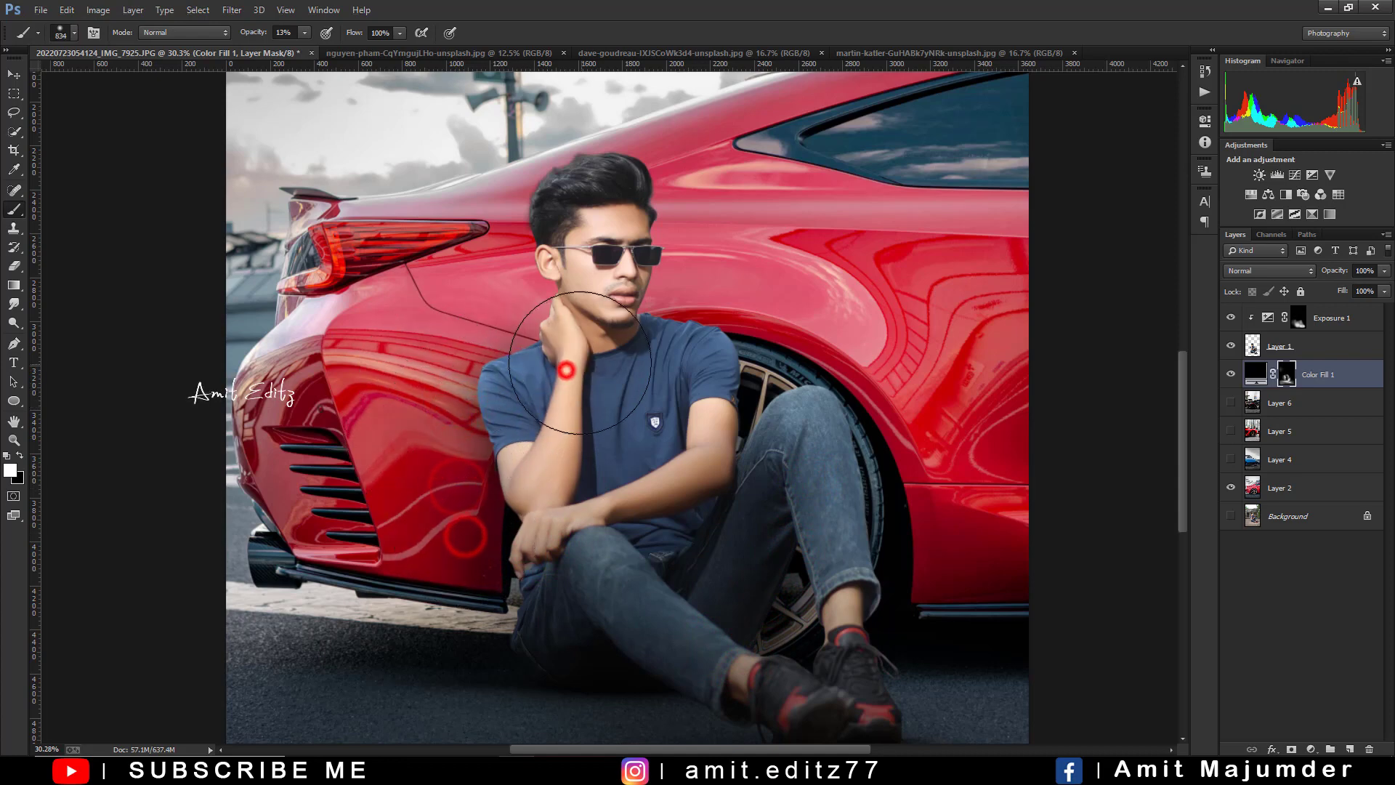
drag(557, 319, 570, 356)
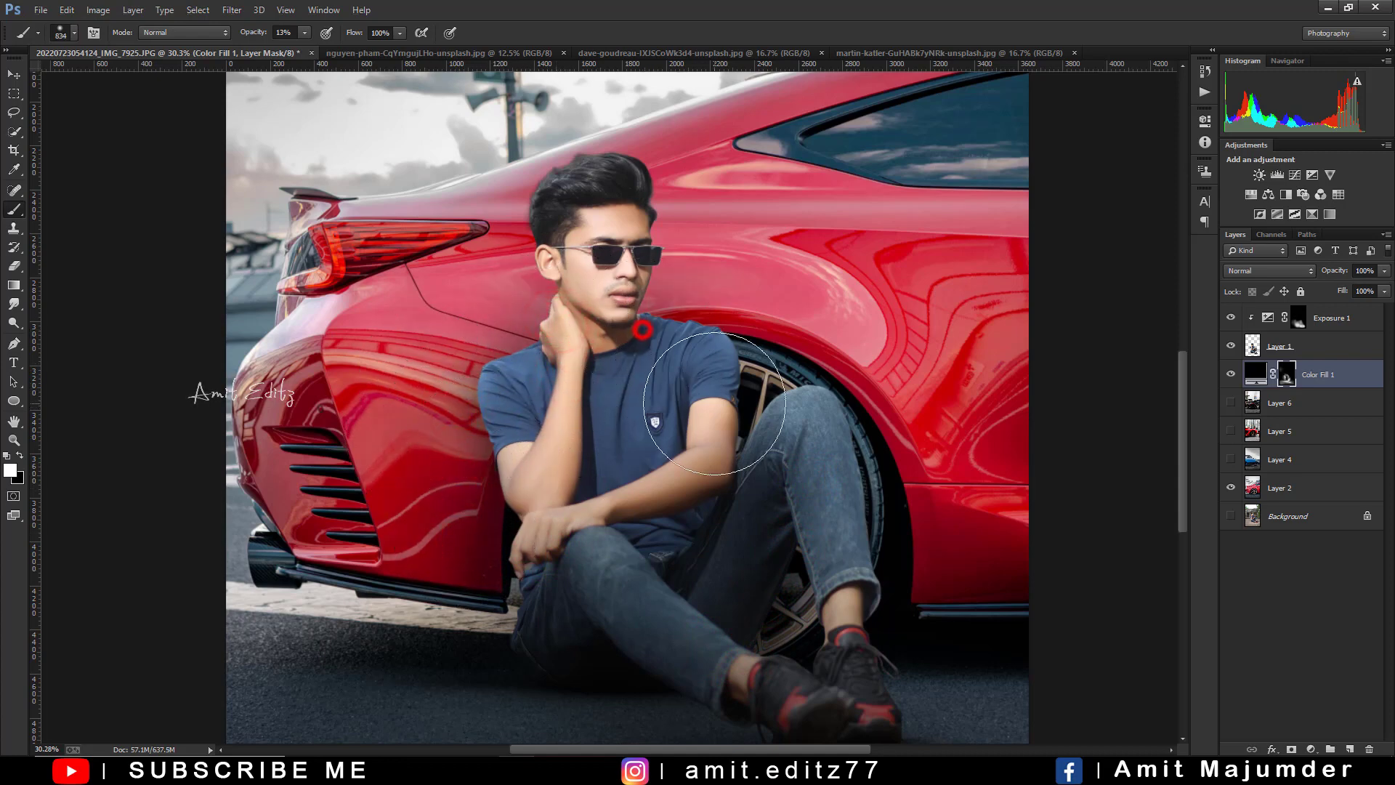
drag(682, 455, 533, 439)
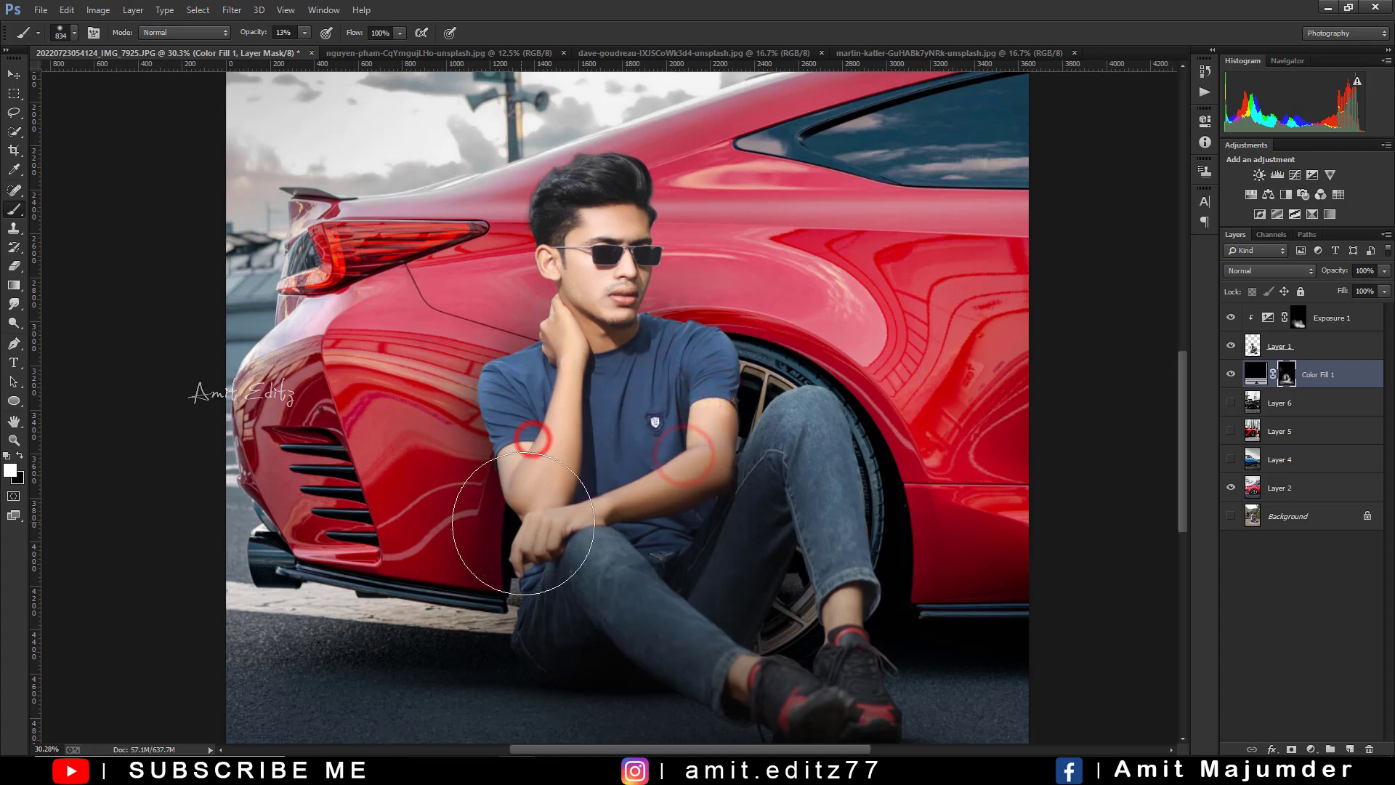
scroll(708, 454, down, 5)
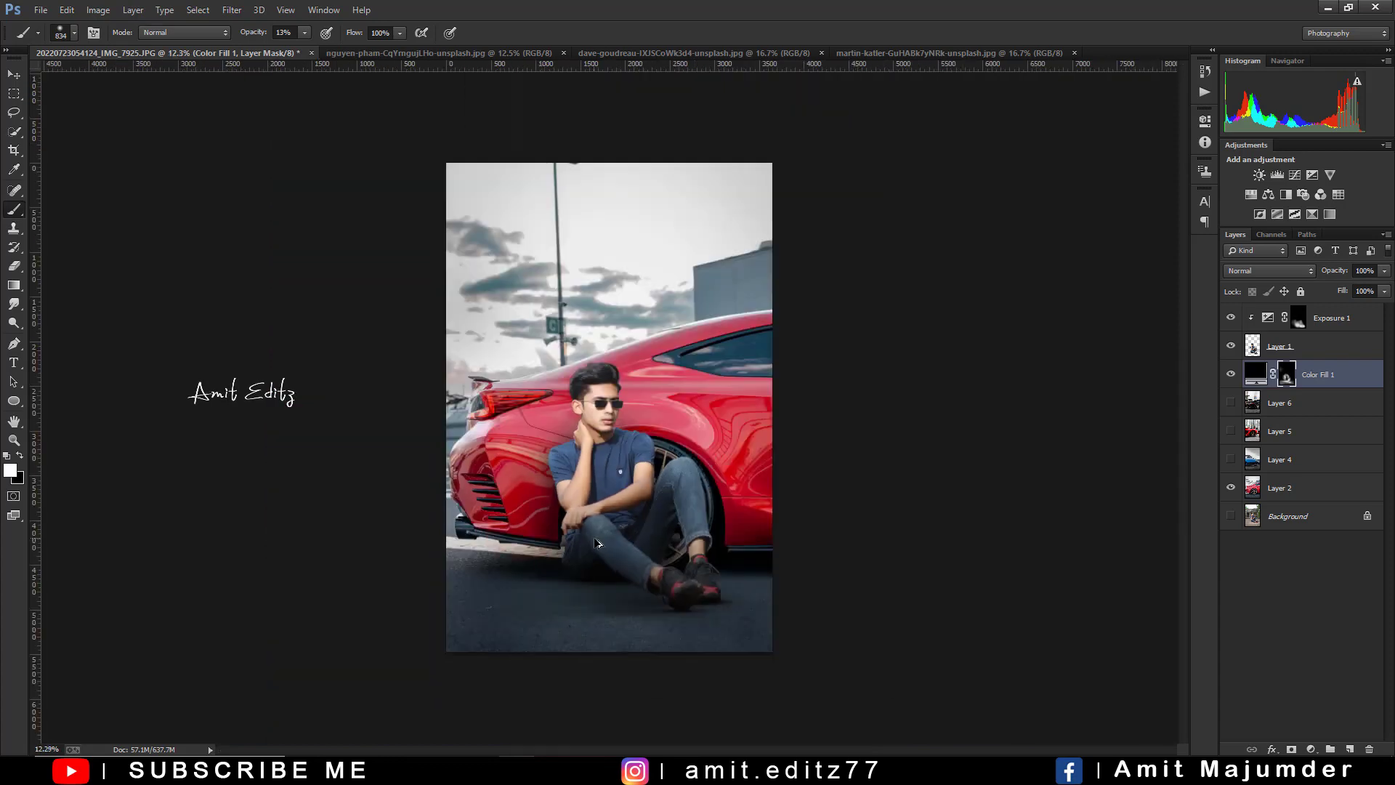
scroll(594, 520, up, 2)
scroll(567, 524, up, 2)
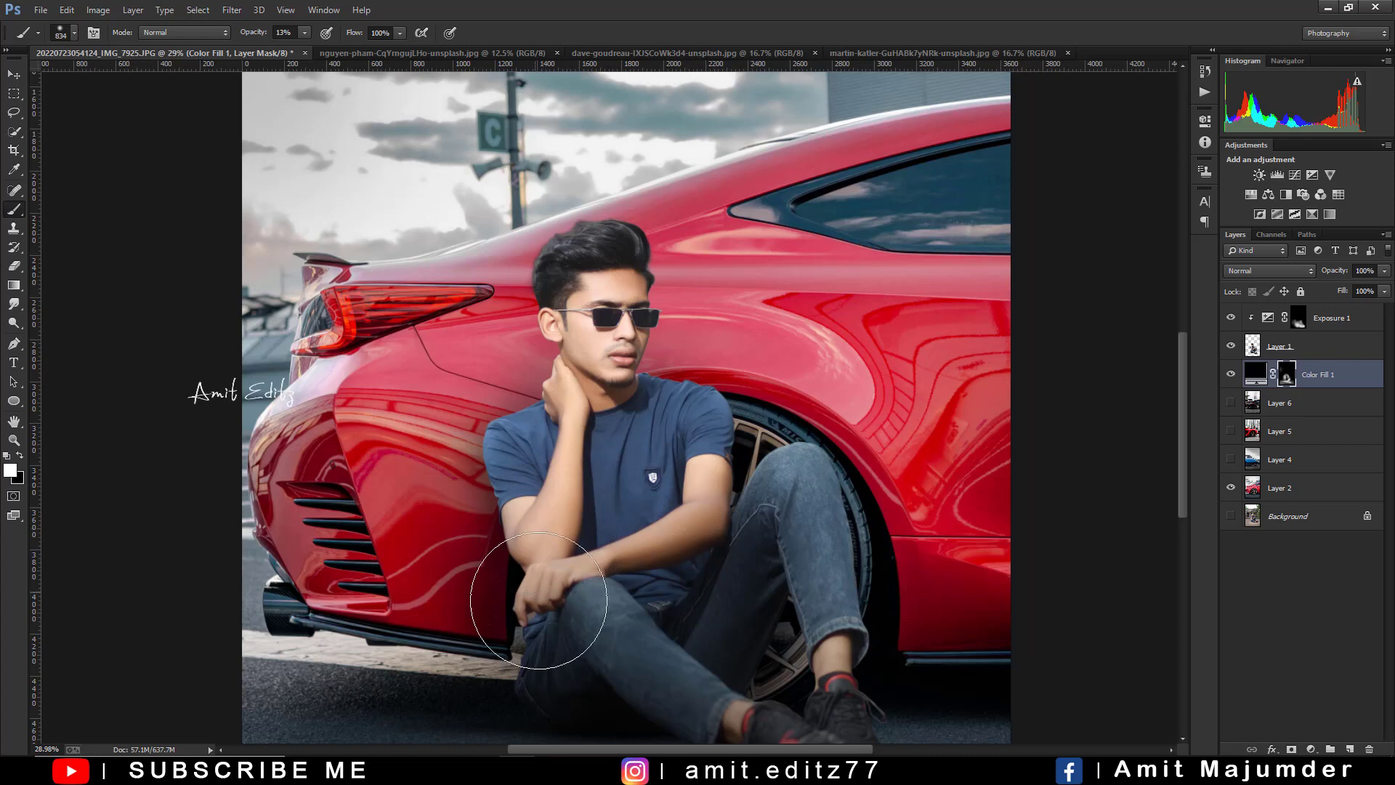
Step: Paint faint shadow near the forearm and on the car's fender, lower front and body above the wheel
drag(558, 568, 427, 565)
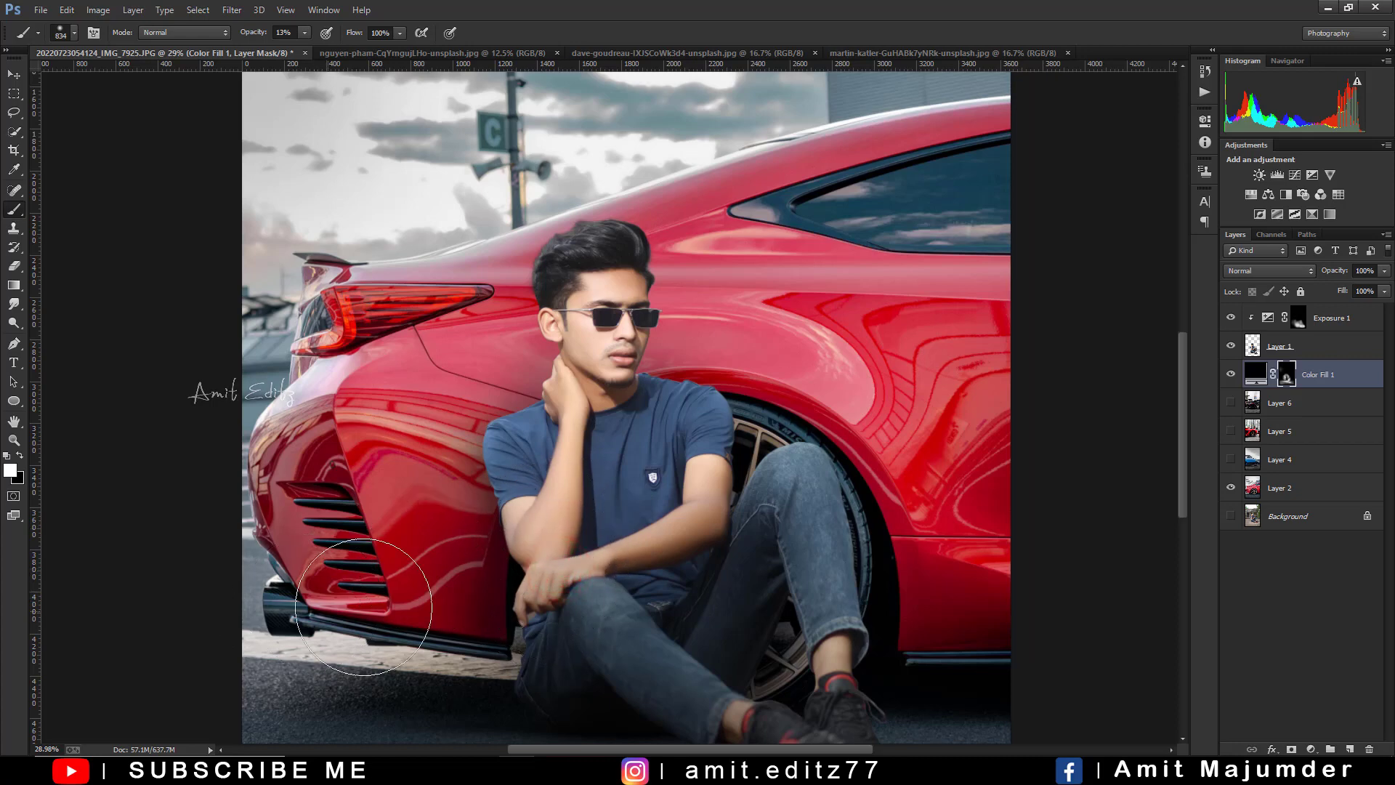
drag(332, 532, 476, 456)
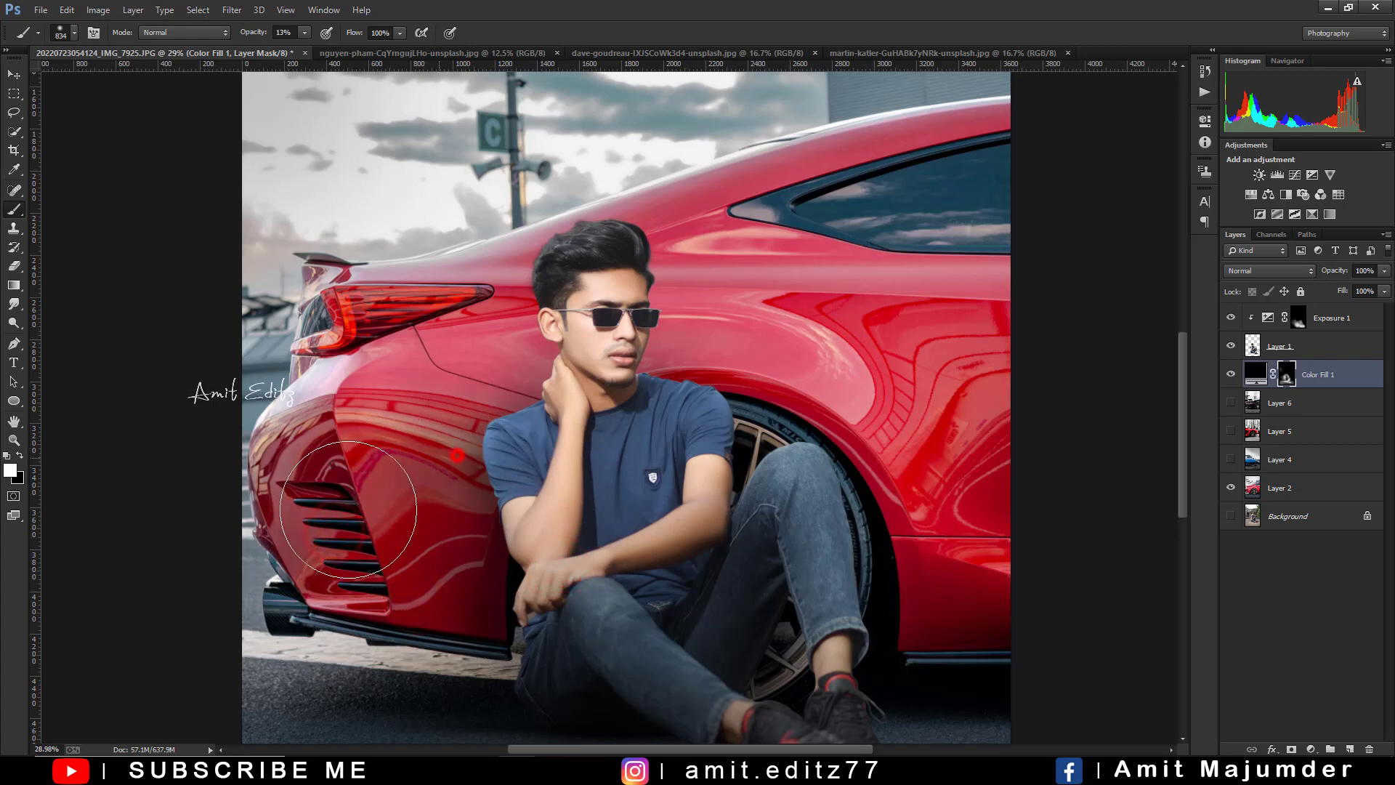
click(425, 587)
scroll(543, 480, down, 3)
scroll(543, 479, down, 2)
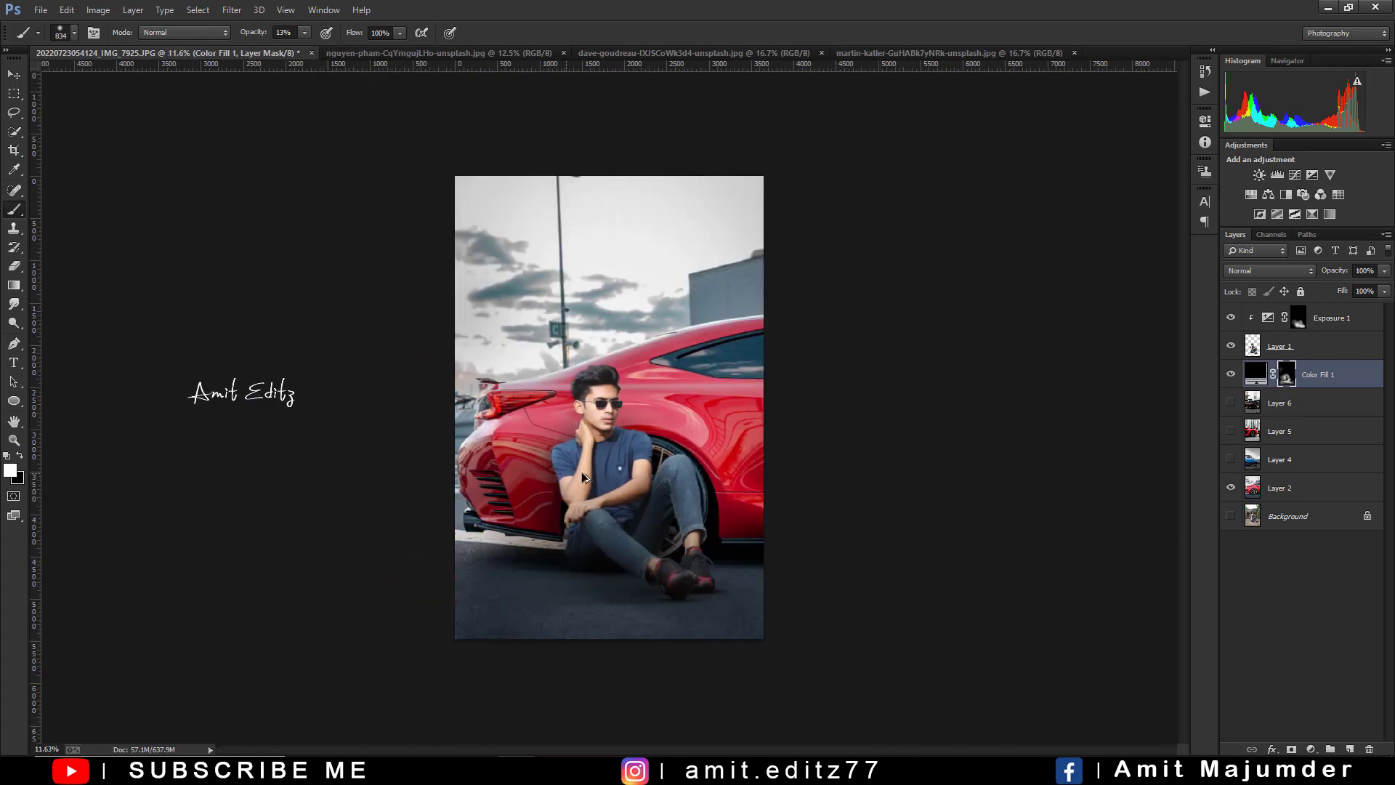
drag(656, 424, 667, 465)
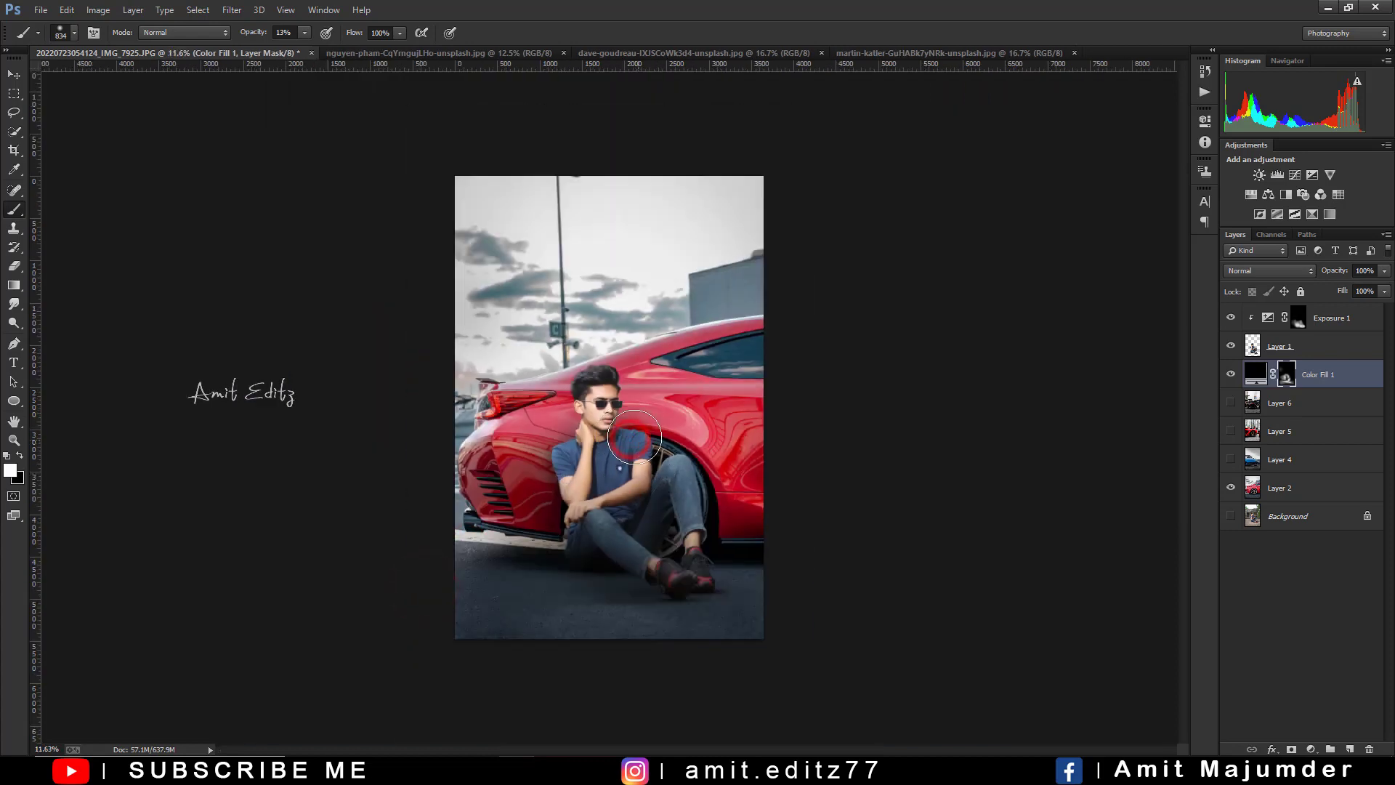
click(665, 477)
scroll(610, 538, up, 2)
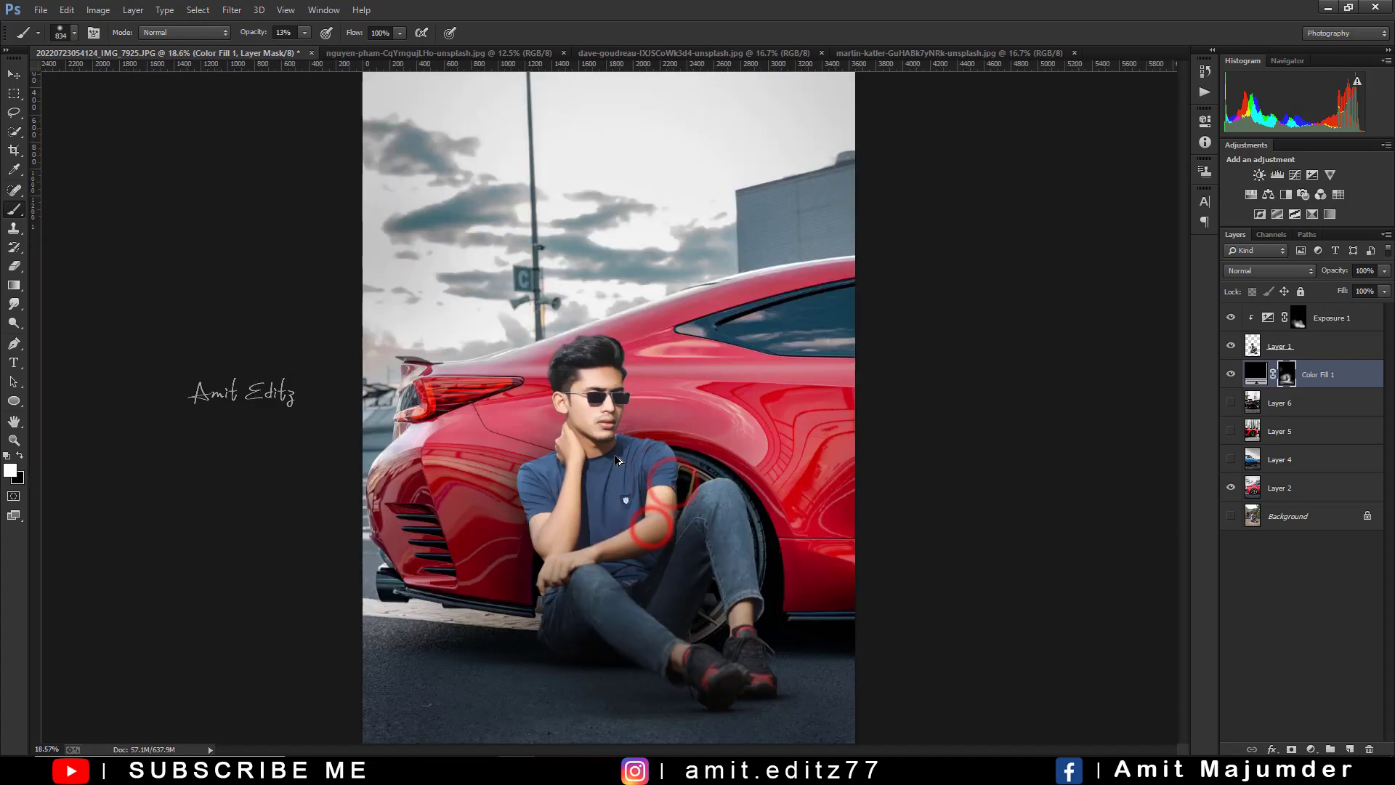
Step: Paint around the head, neck and shoulder, then mask the fill off the shoulder with black
click(568, 387)
drag(576, 426, 574, 472)
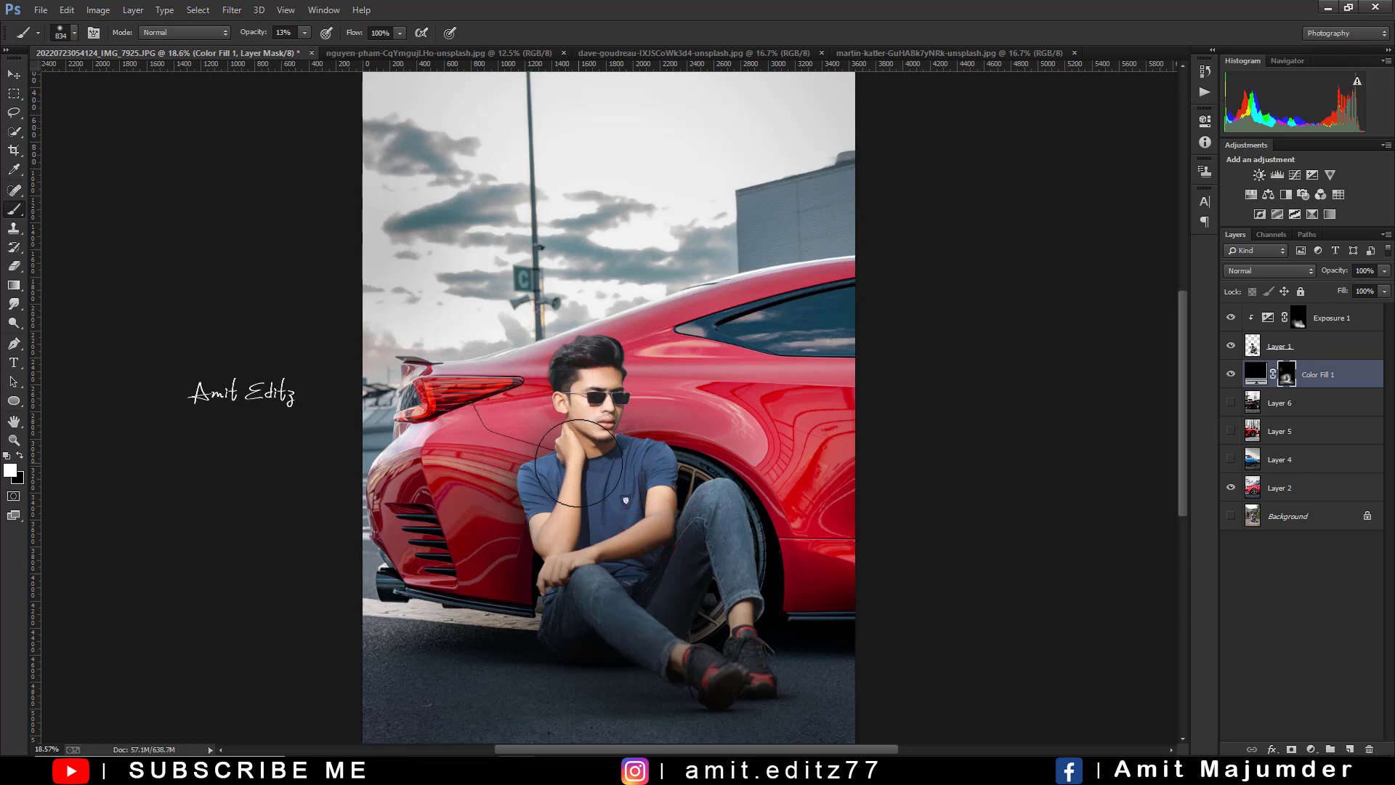
scroll(491, 504, down, 2)
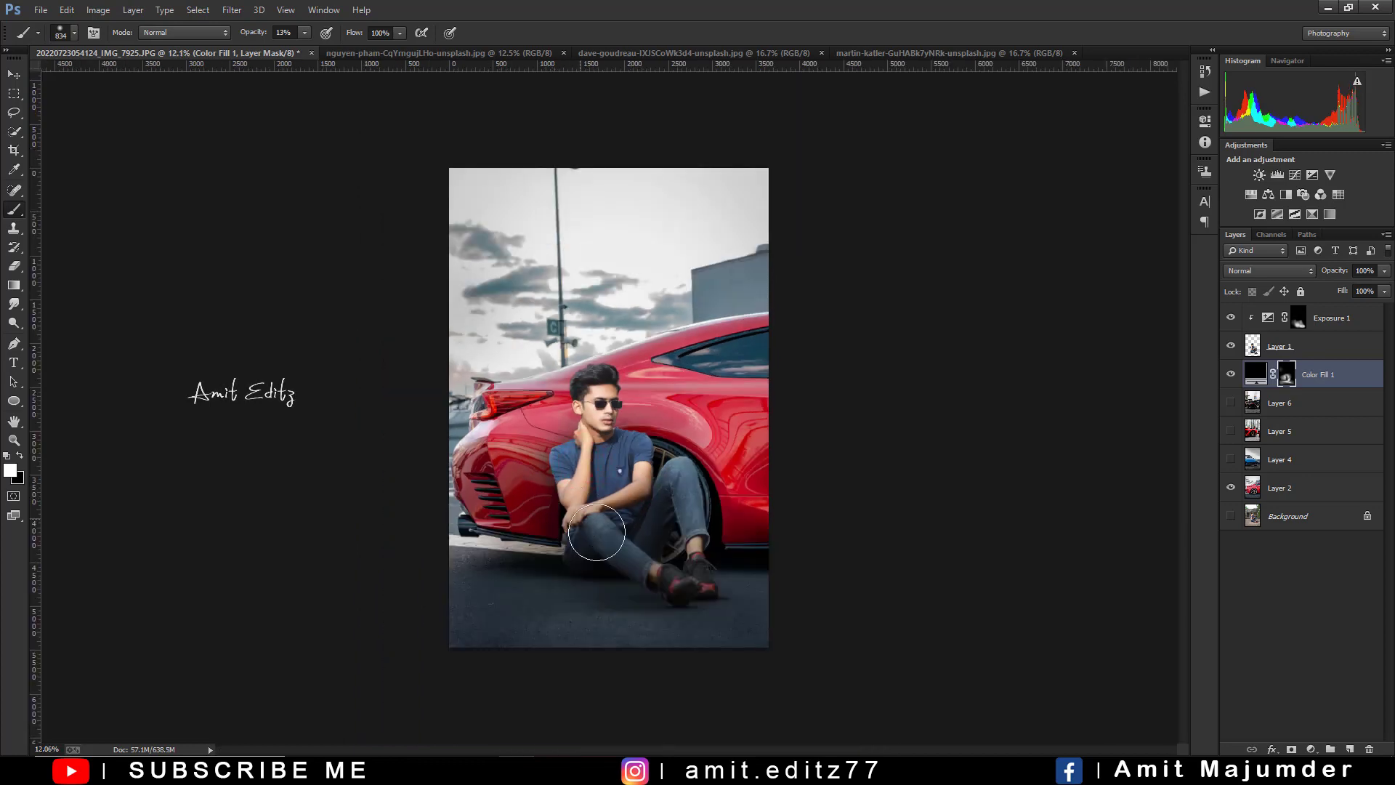
scroll(576, 447, up, 3)
drag(563, 440, 512, 434)
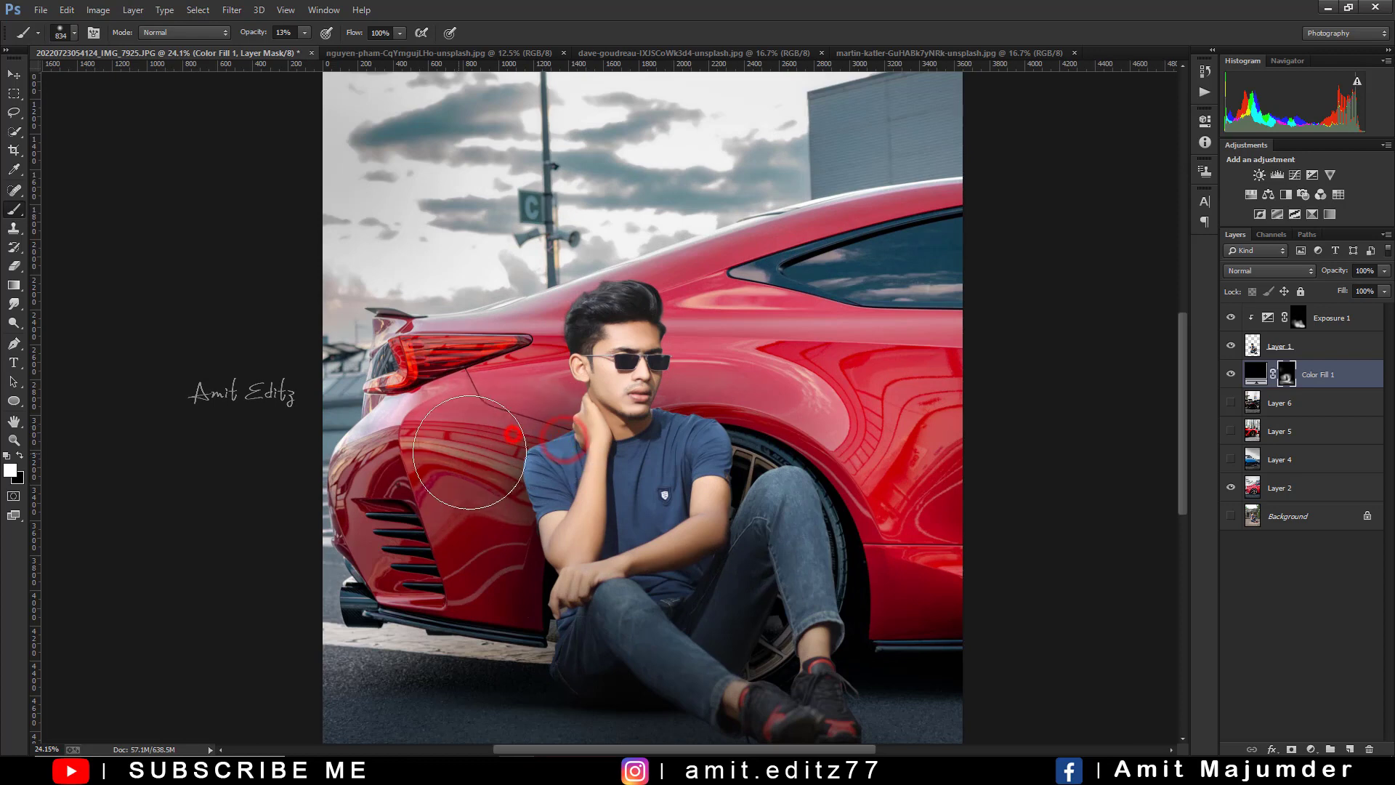
scroll(563, 454, down, 2)
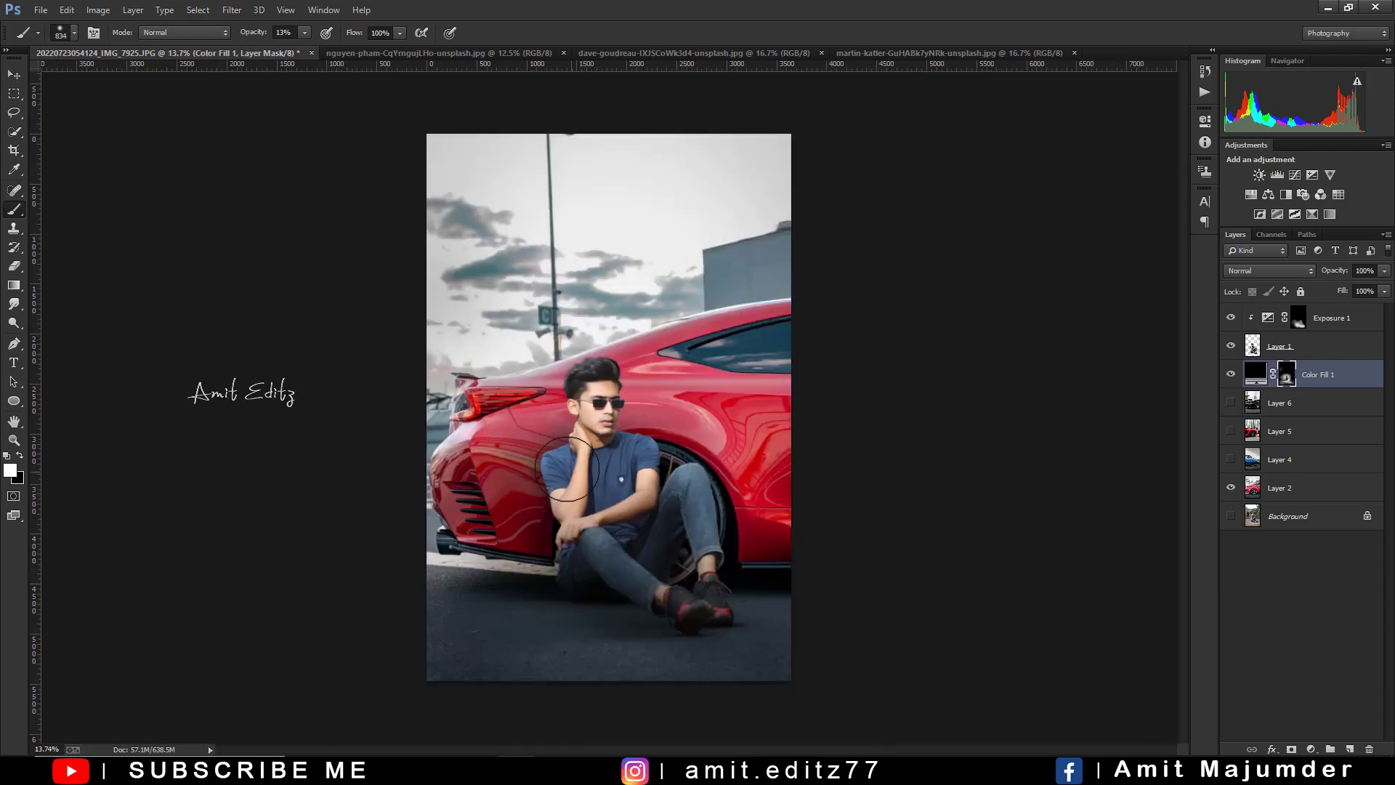
key(x)
drag(566, 469, 546, 443)
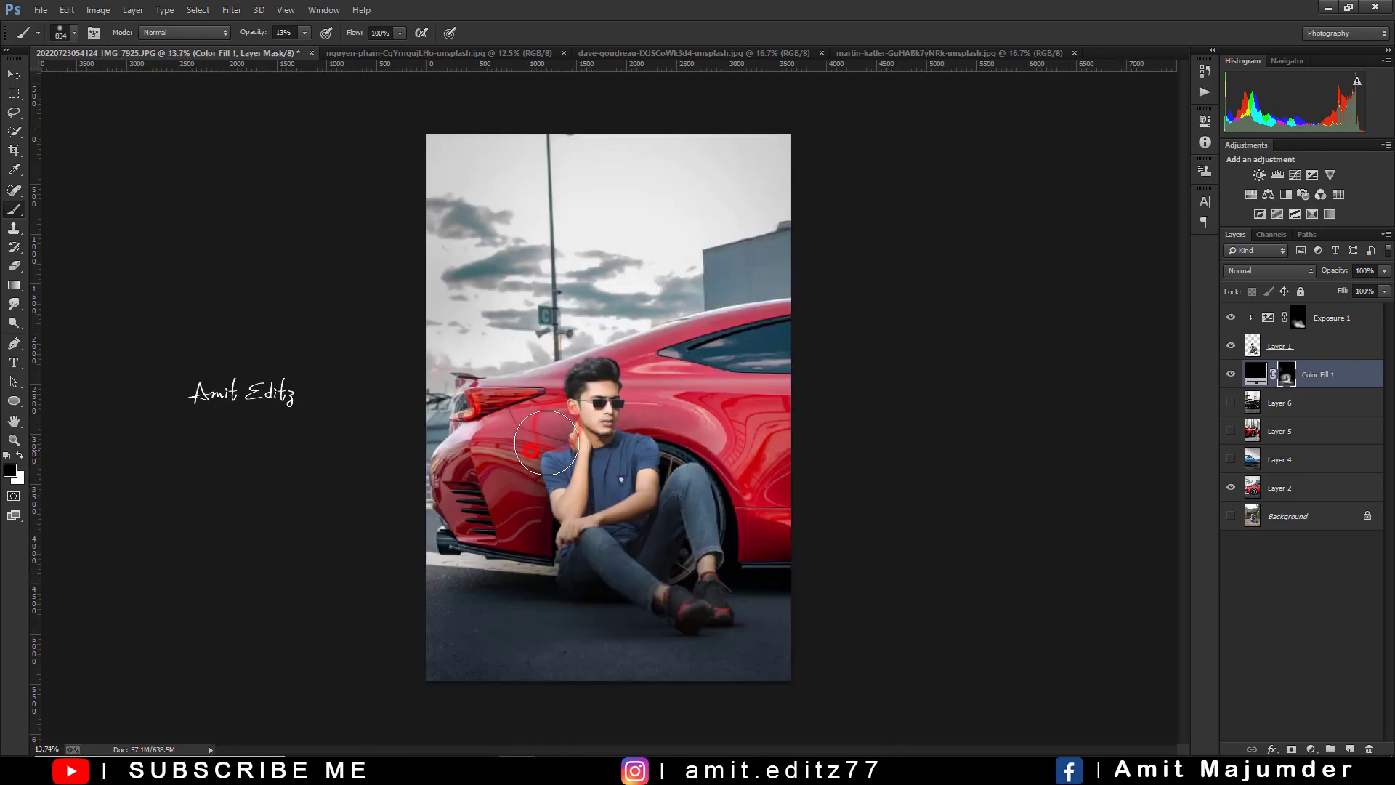
scroll(508, 491, down, 1)
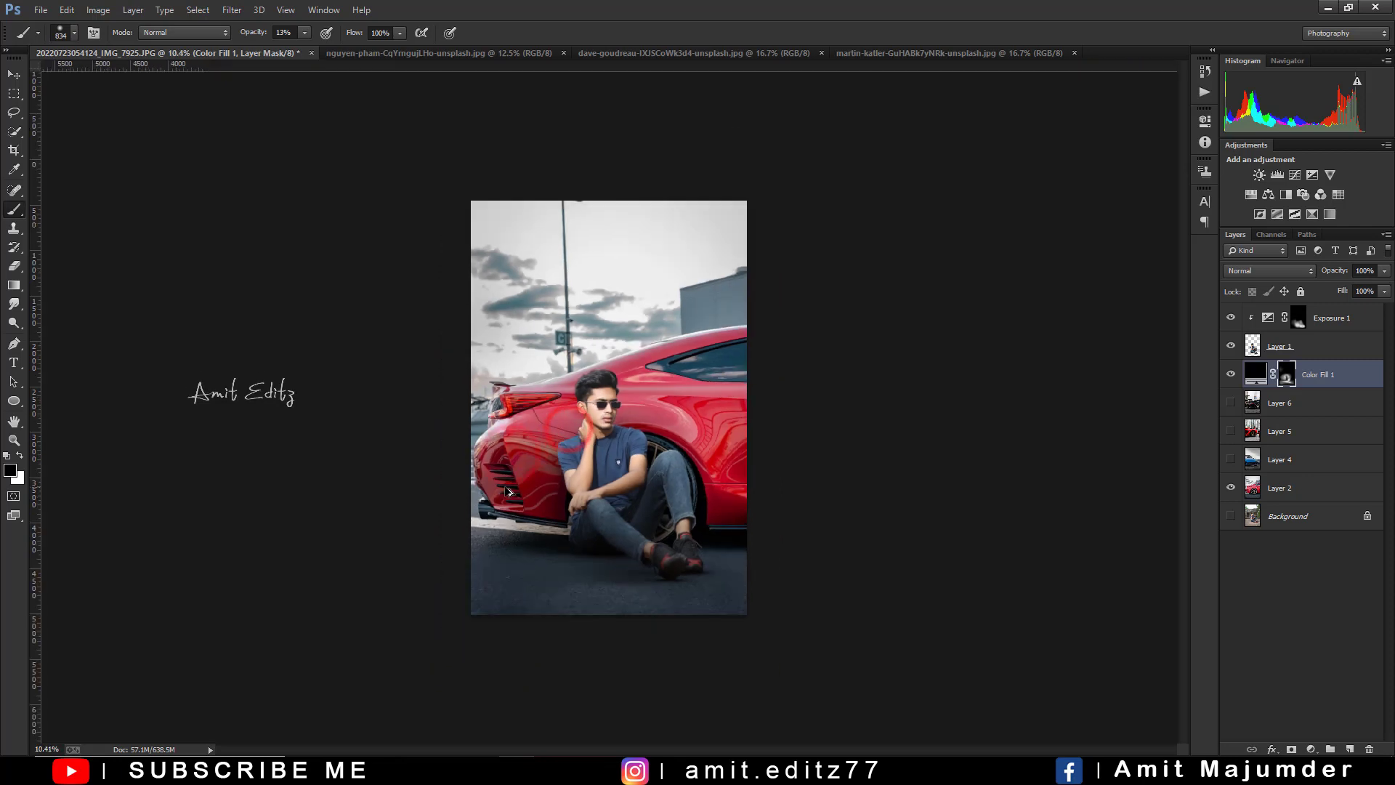
scroll(508, 491, up, 1)
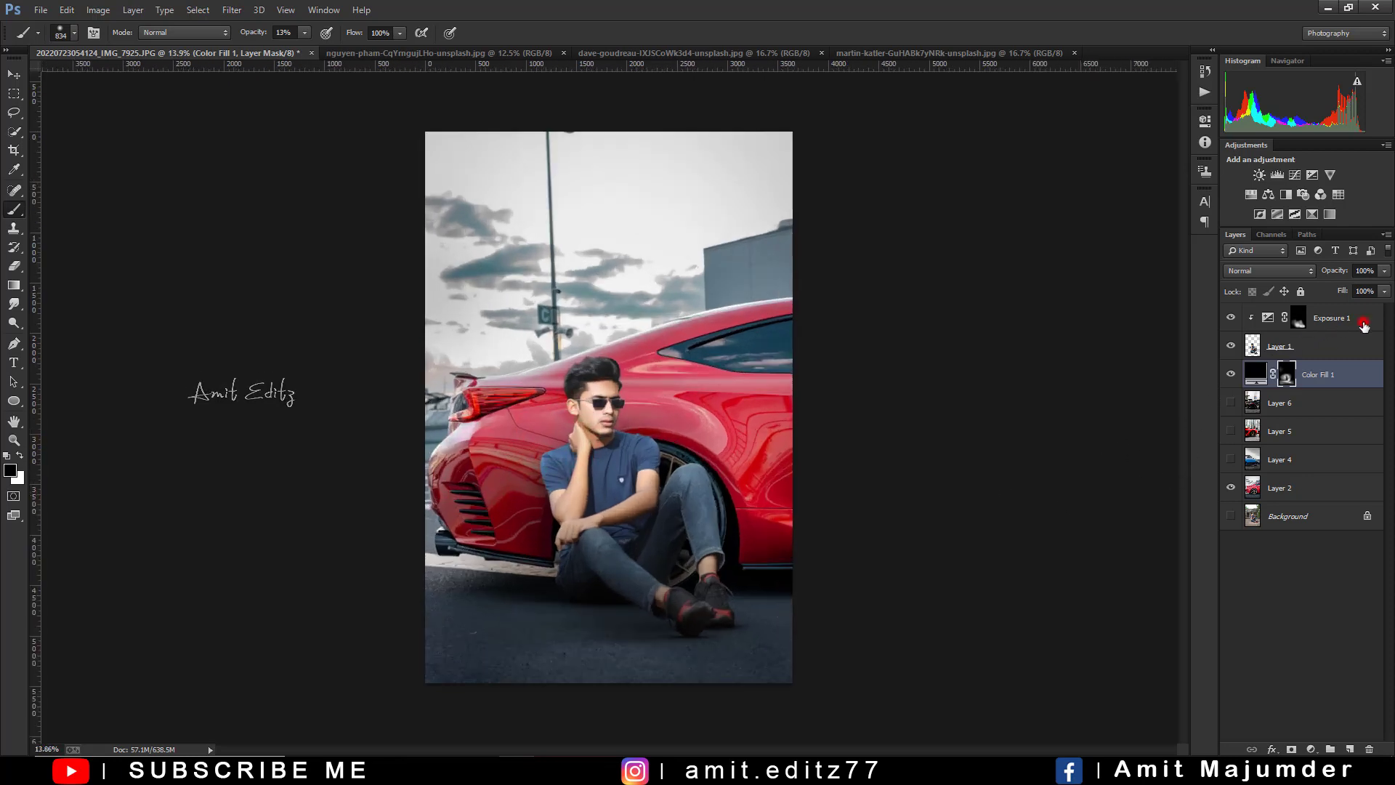
Step: Delete the hidden photo Layers 4, 5 and 6
click(1363, 326)
click(1306, 430)
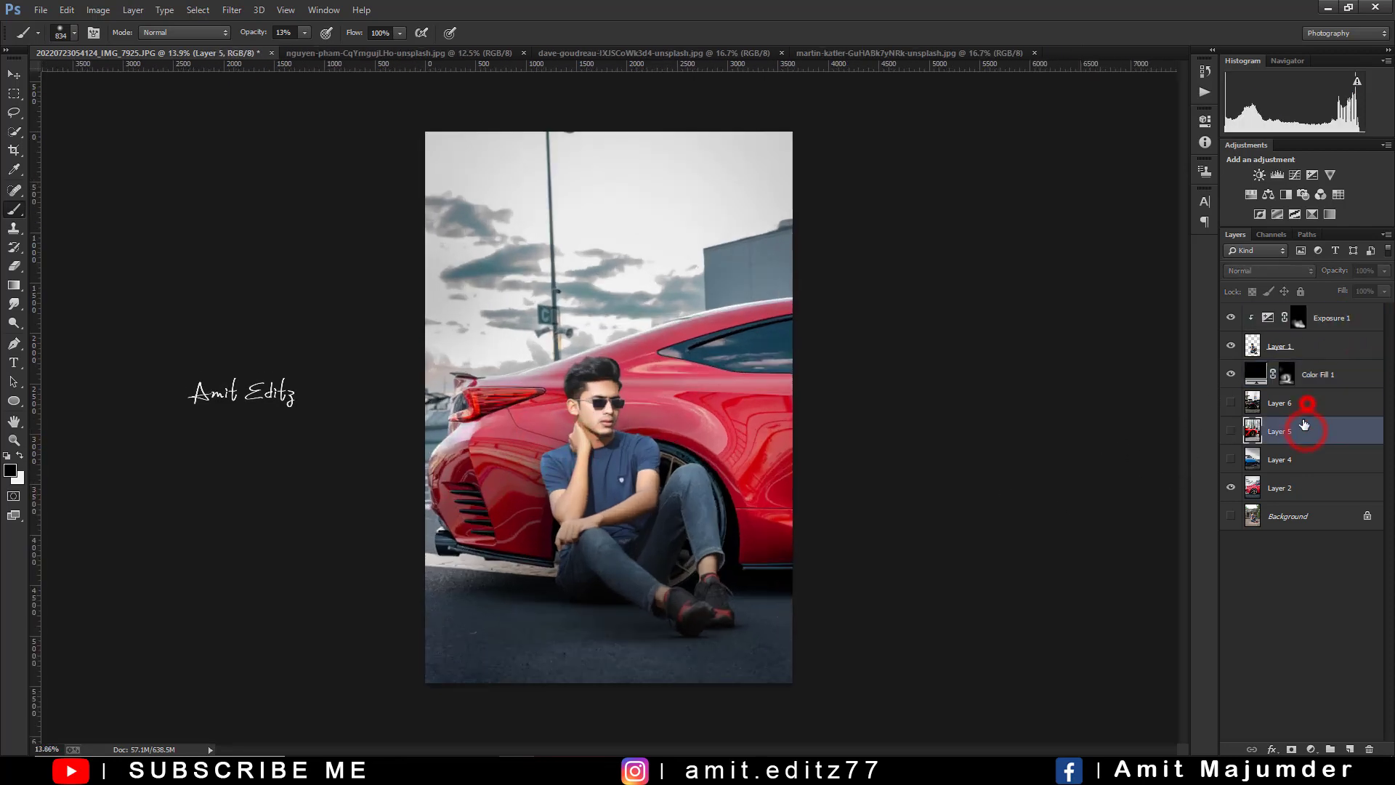
ctrl+click(1306, 403)
ctrl+click(1302, 459)
drag(1302, 459, 1370, 749)
Step: Stamp all visible layers into a new merged top layer and crop to trim the canvas
click(1359, 321)
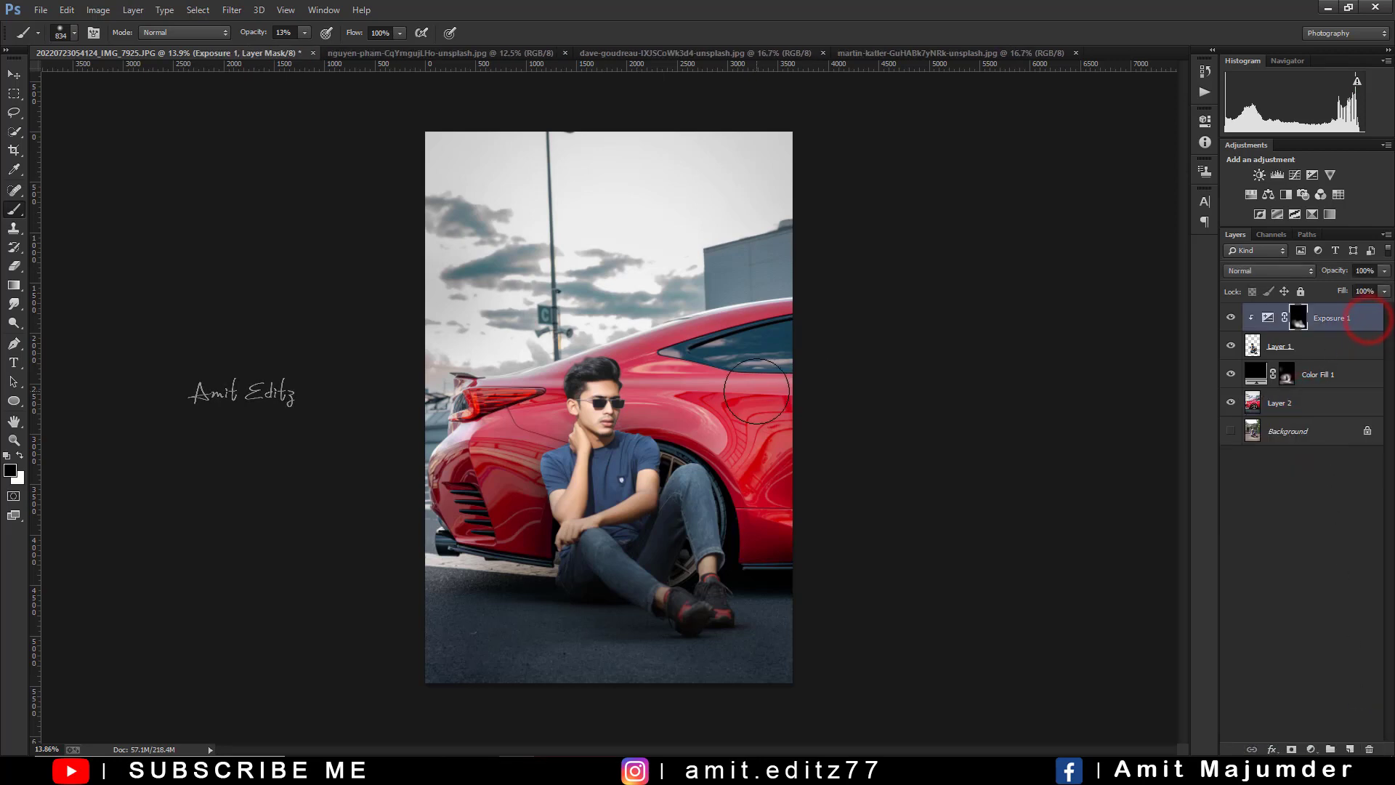
key(ctrl+shift+alt+e)
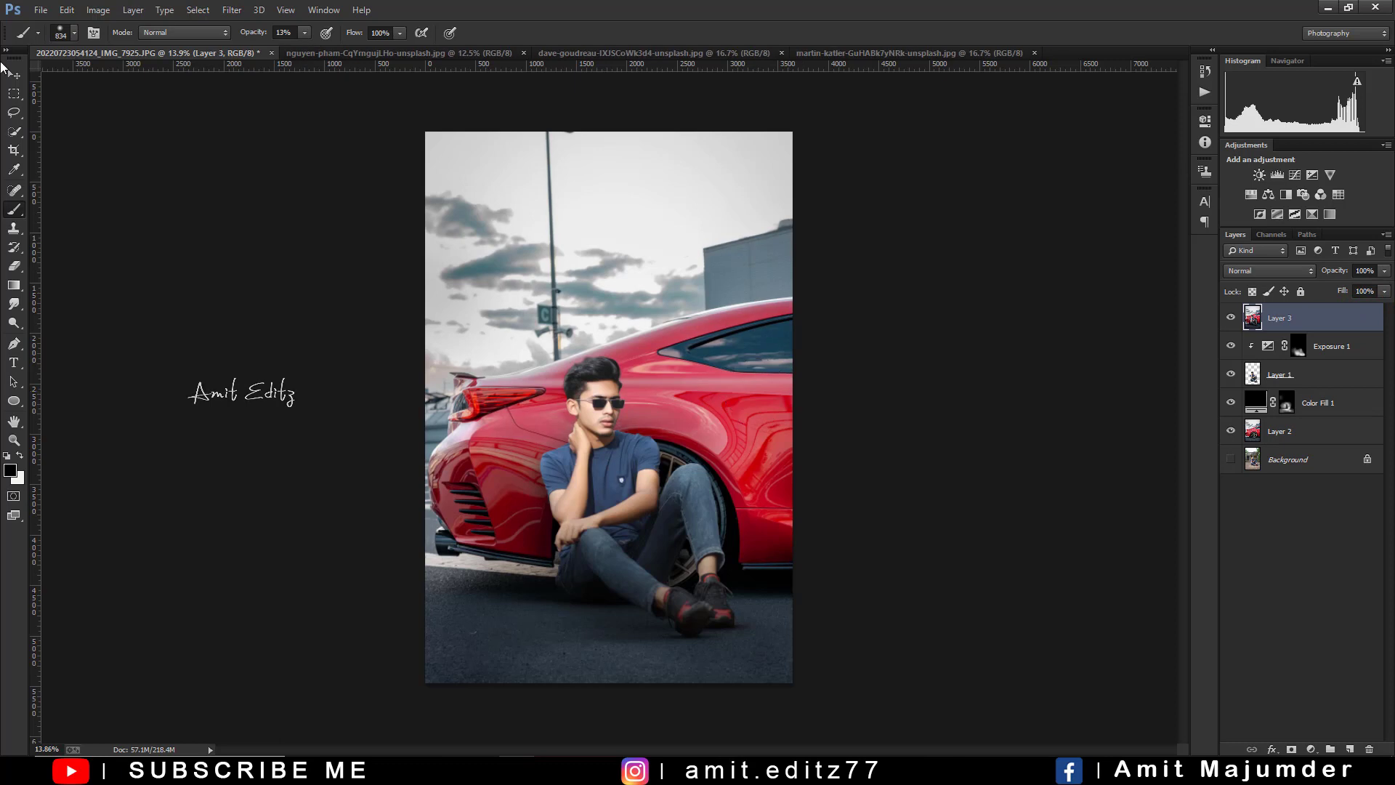
key(c)
double_click(533, 417)
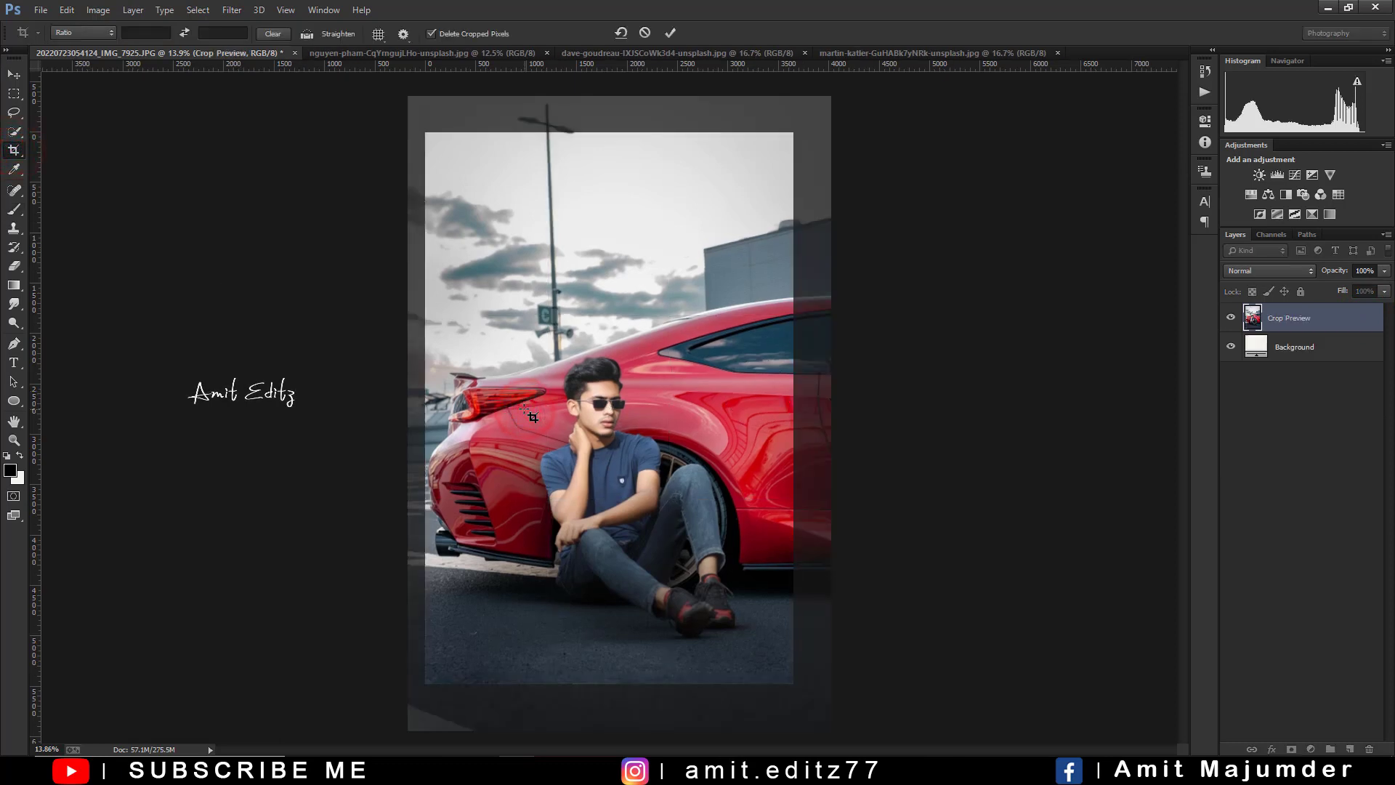
Step: Try darkening the road at the bottom with upward gradients, undoing the unsatisfactory attempts
click(14, 285)
drag(482, 707, 545, 576)
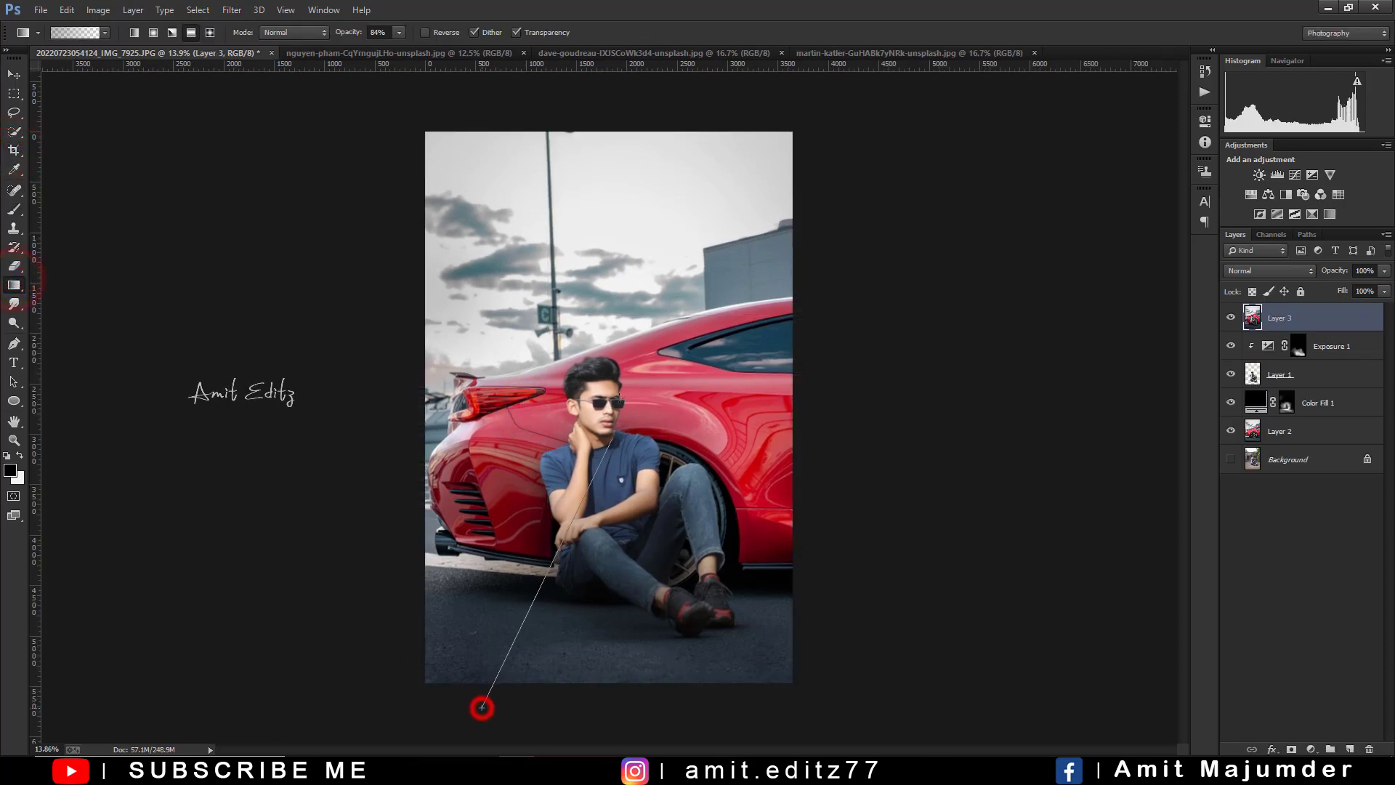
key(ctrl+z)
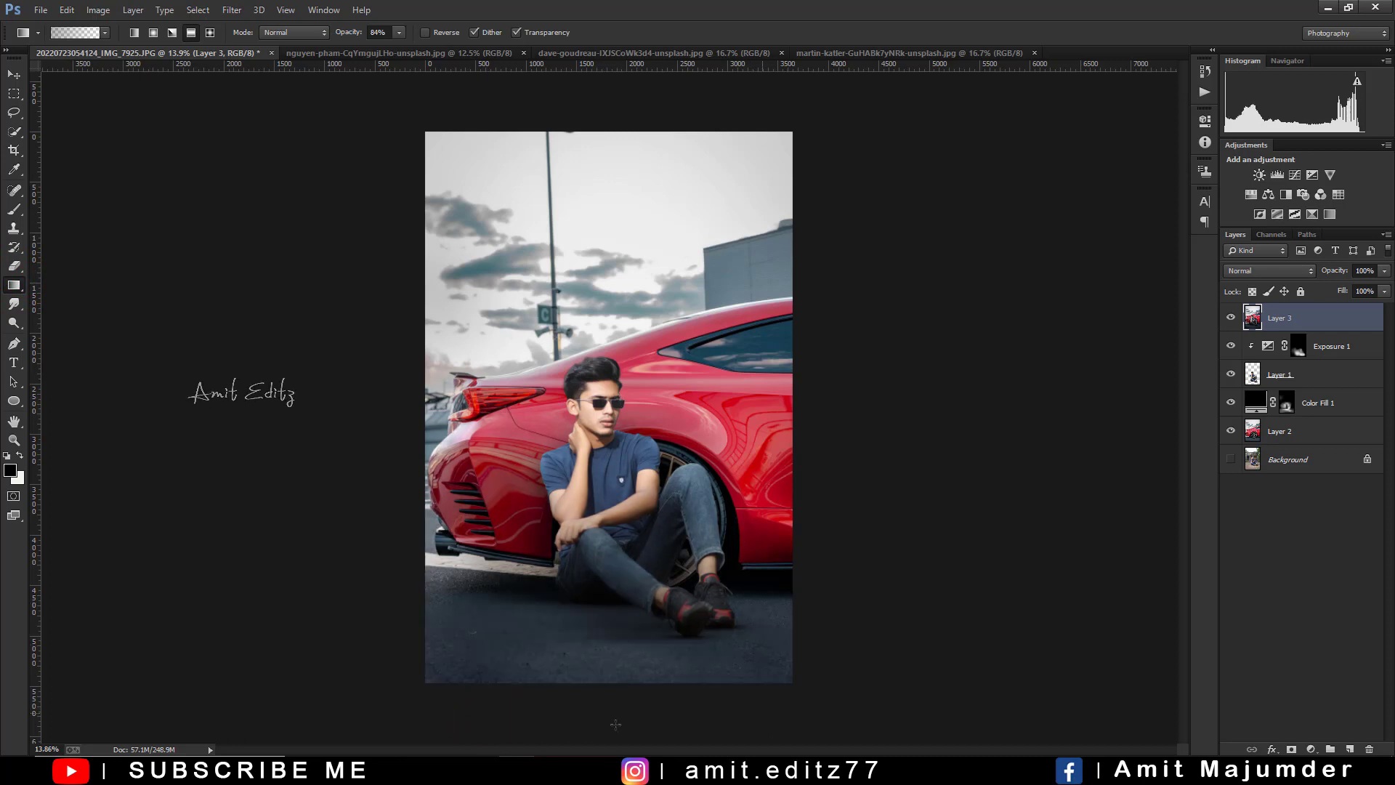
drag(419, 689, 418, 688)
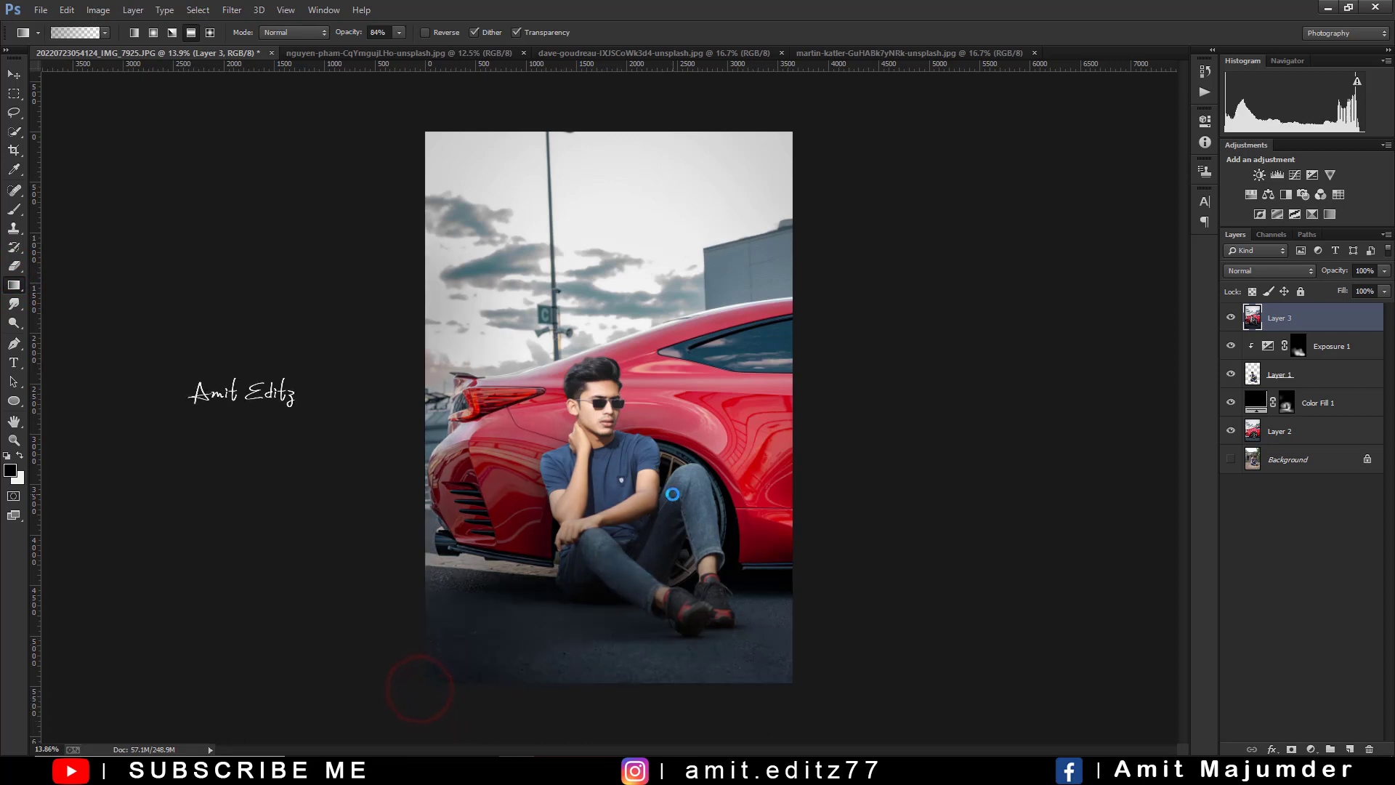
key(ctrl+z)
drag(681, 542, 683, 545)
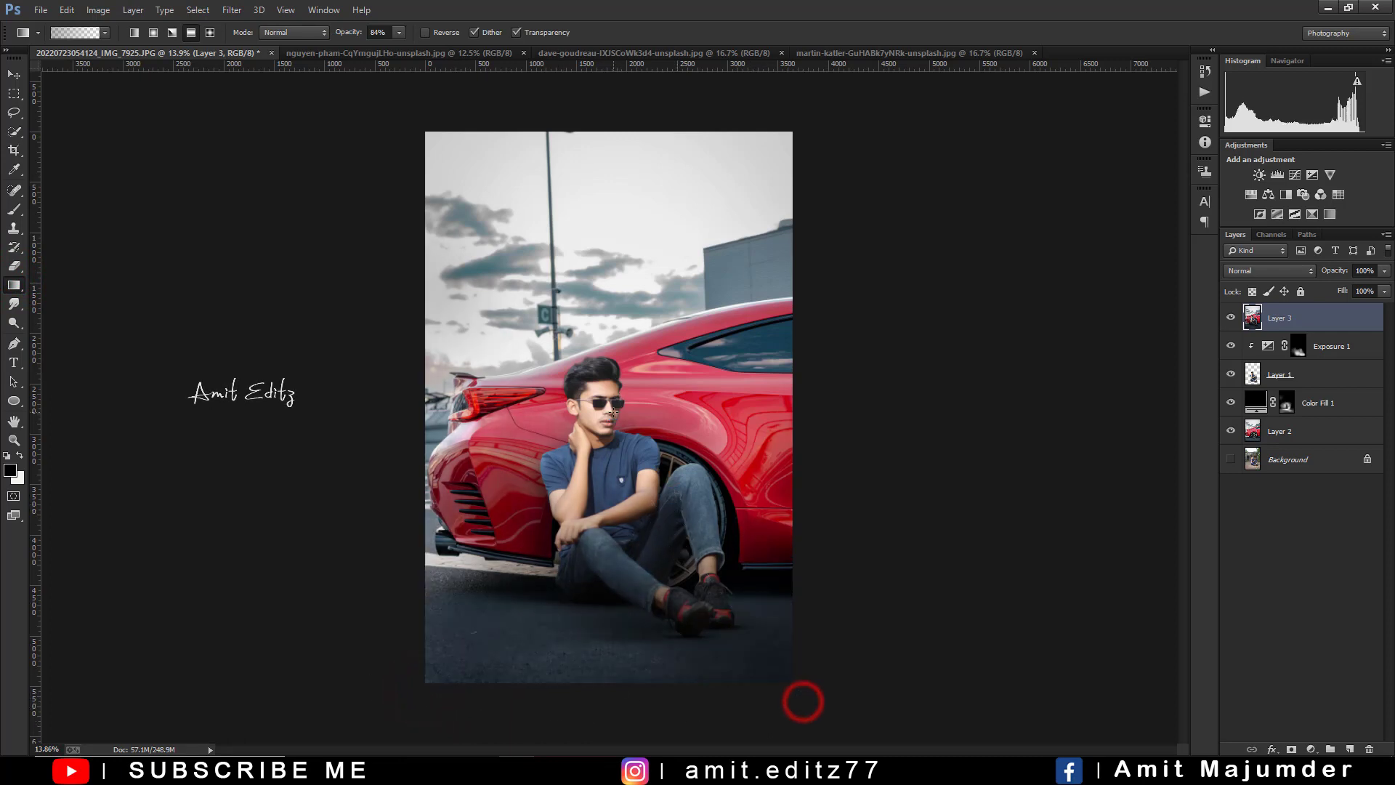
drag(691, 695, 597, 561)
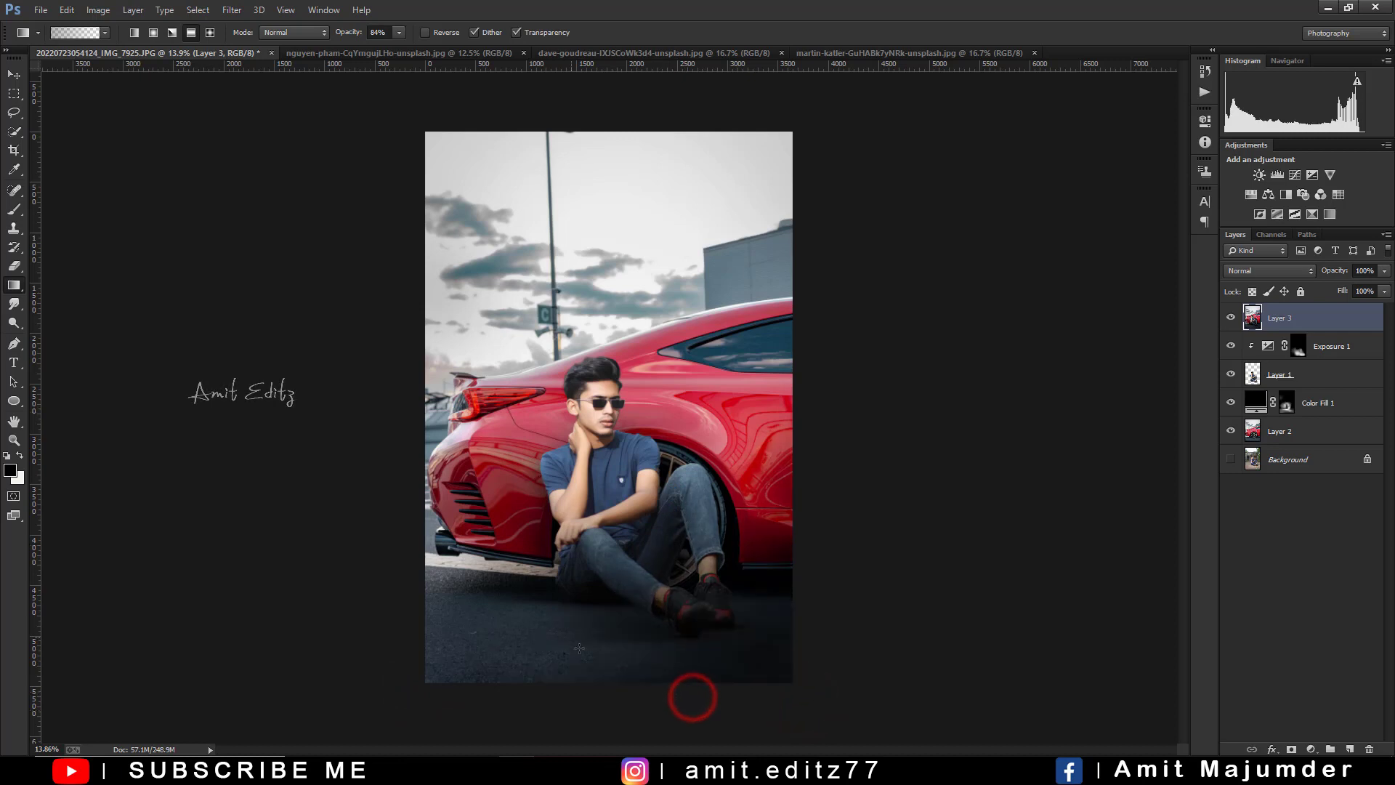
key(ctrl+z)
drag(603, 689, 593, 589)
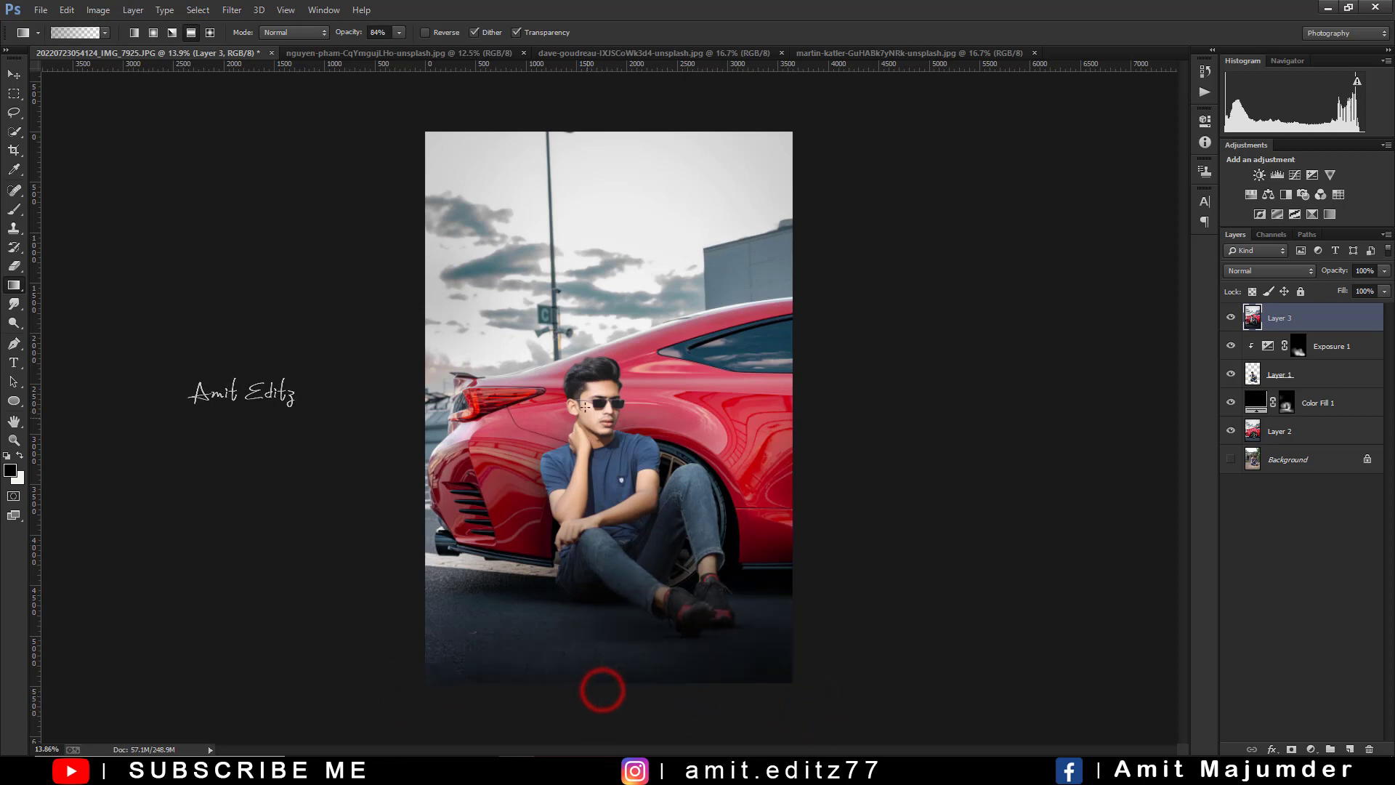
scroll(575, 501, down, 2)
key(ctrl+z)
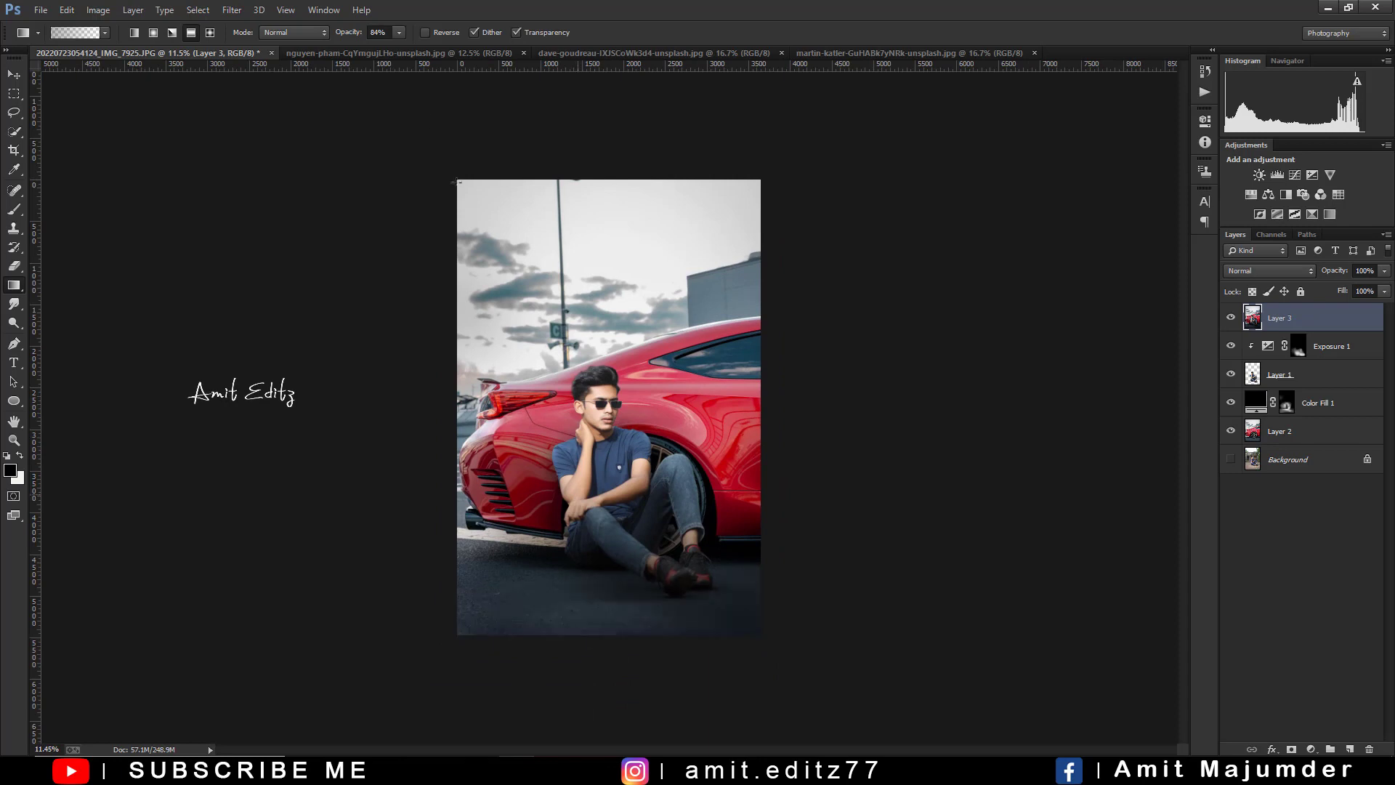
Step: Darken the ground with a softer upward gradient at 52% opacity
click(378, 32)
text(52)
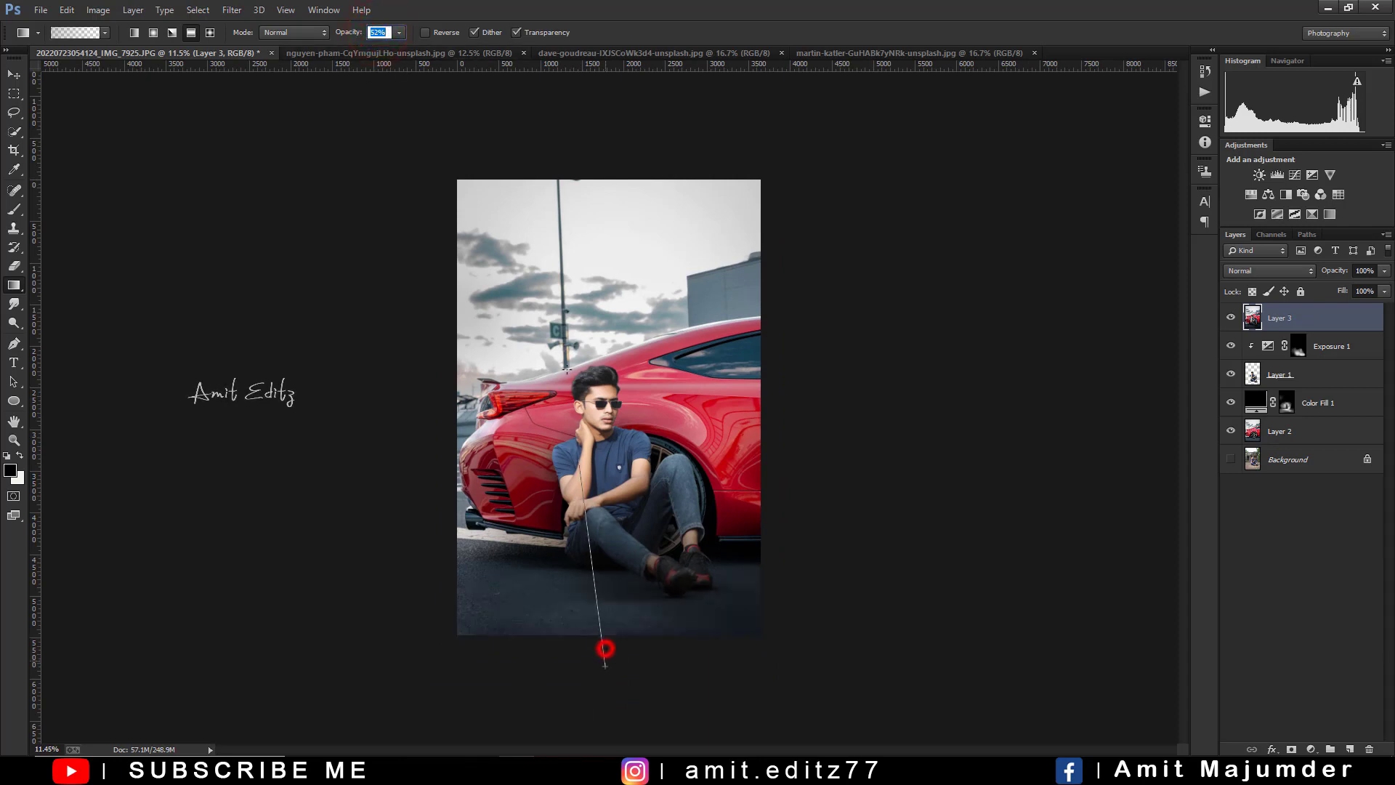
drag(605, 657, 581, 501)
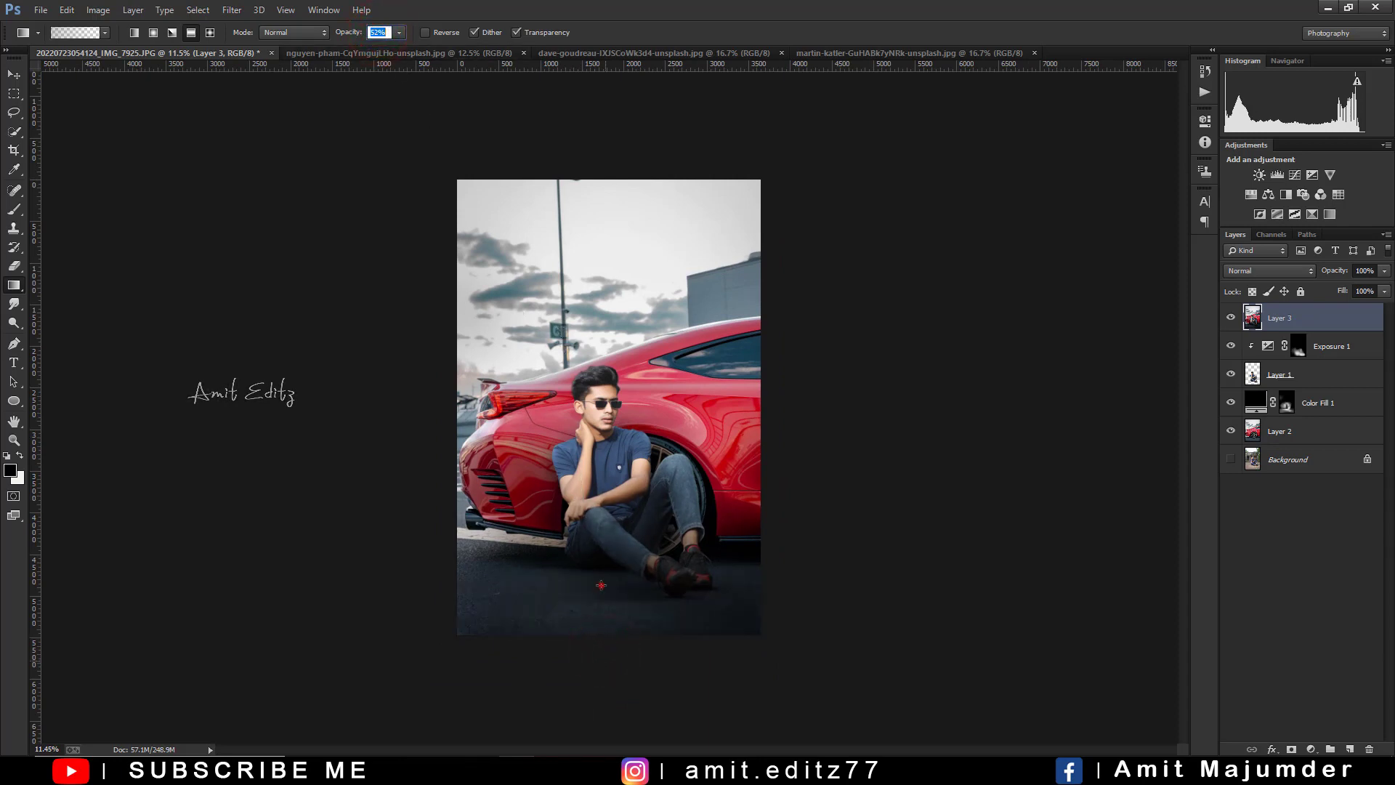
drag(601, 584, 601, 441)
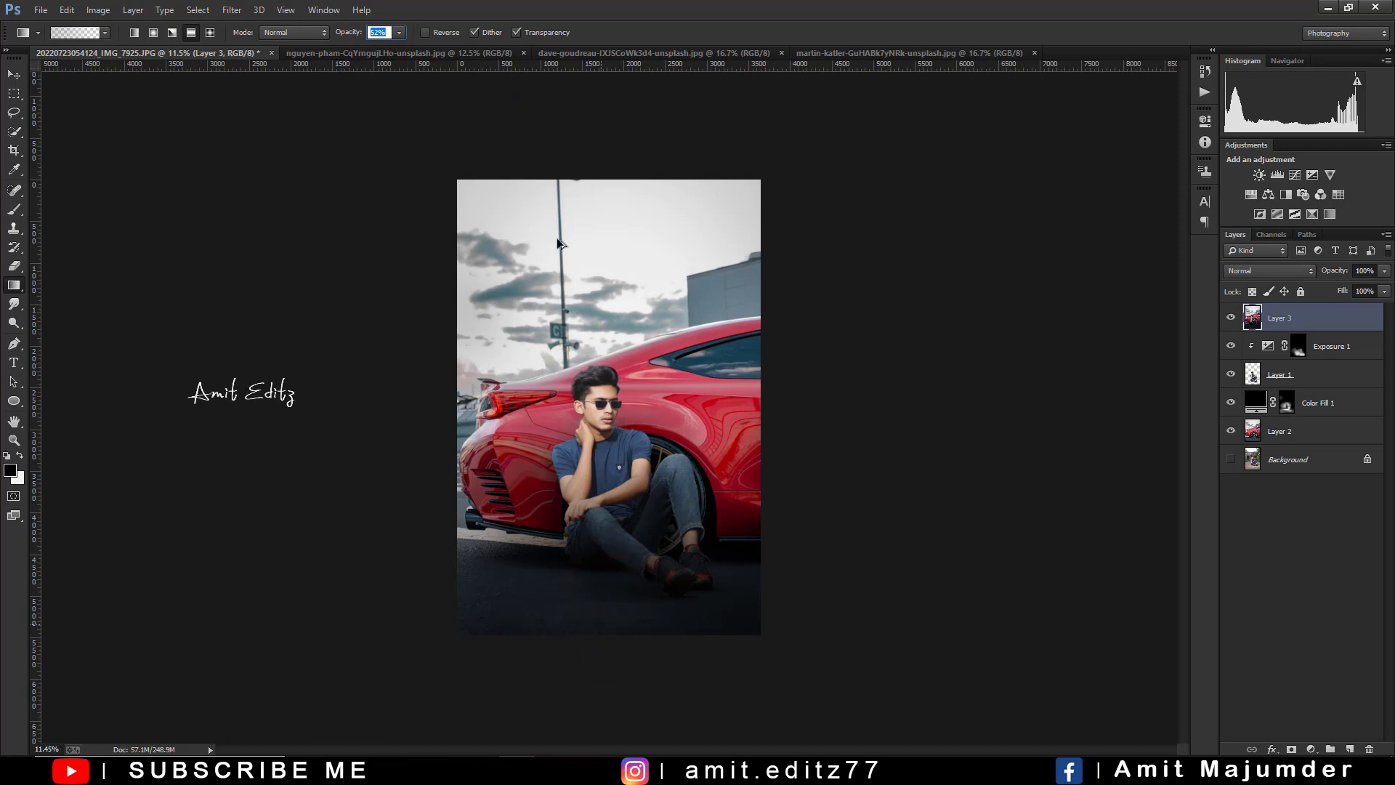
key(ctrl+z)
Step: Duplicate Layer 3 and open the copy in the Camera Raw Filter
click(14, 73)
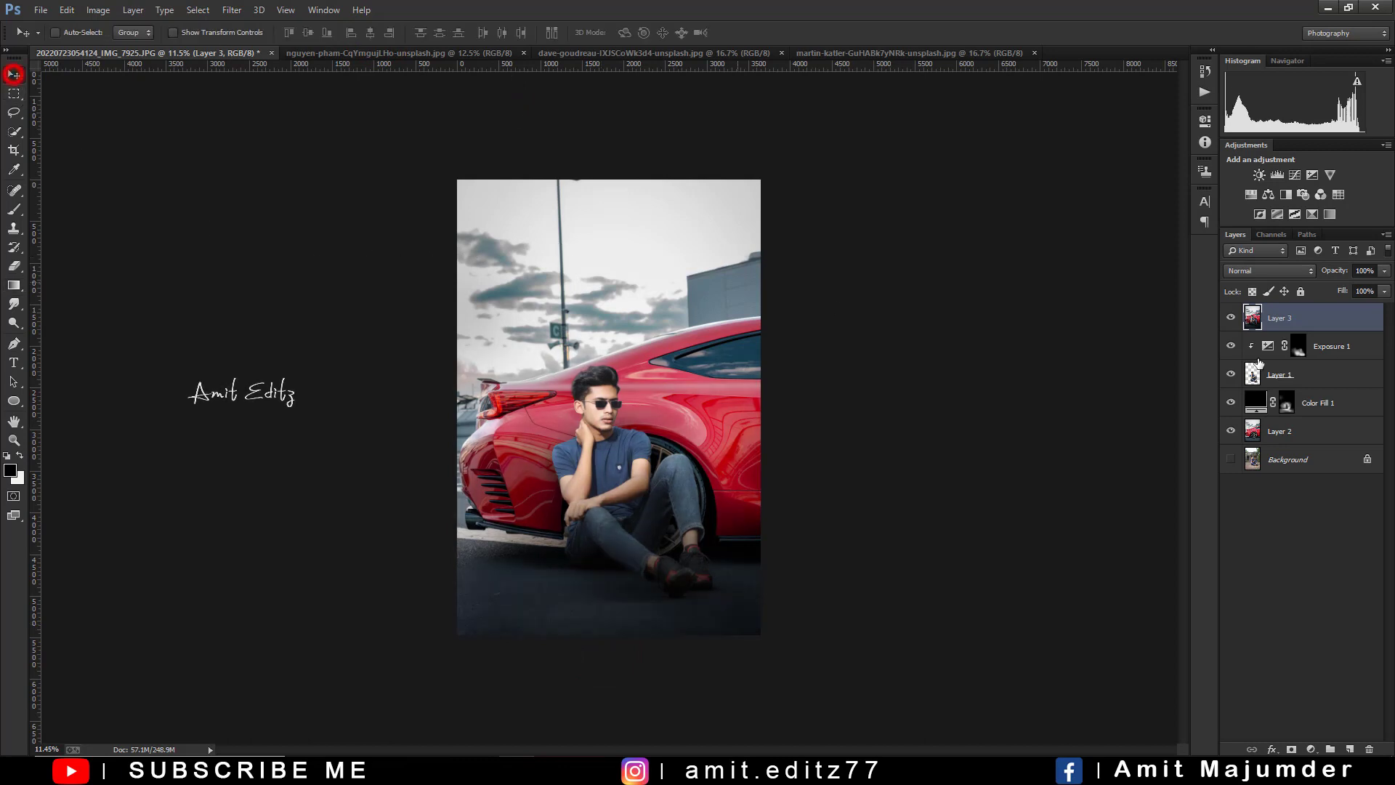
drag(1318, 319, 1351, 746)
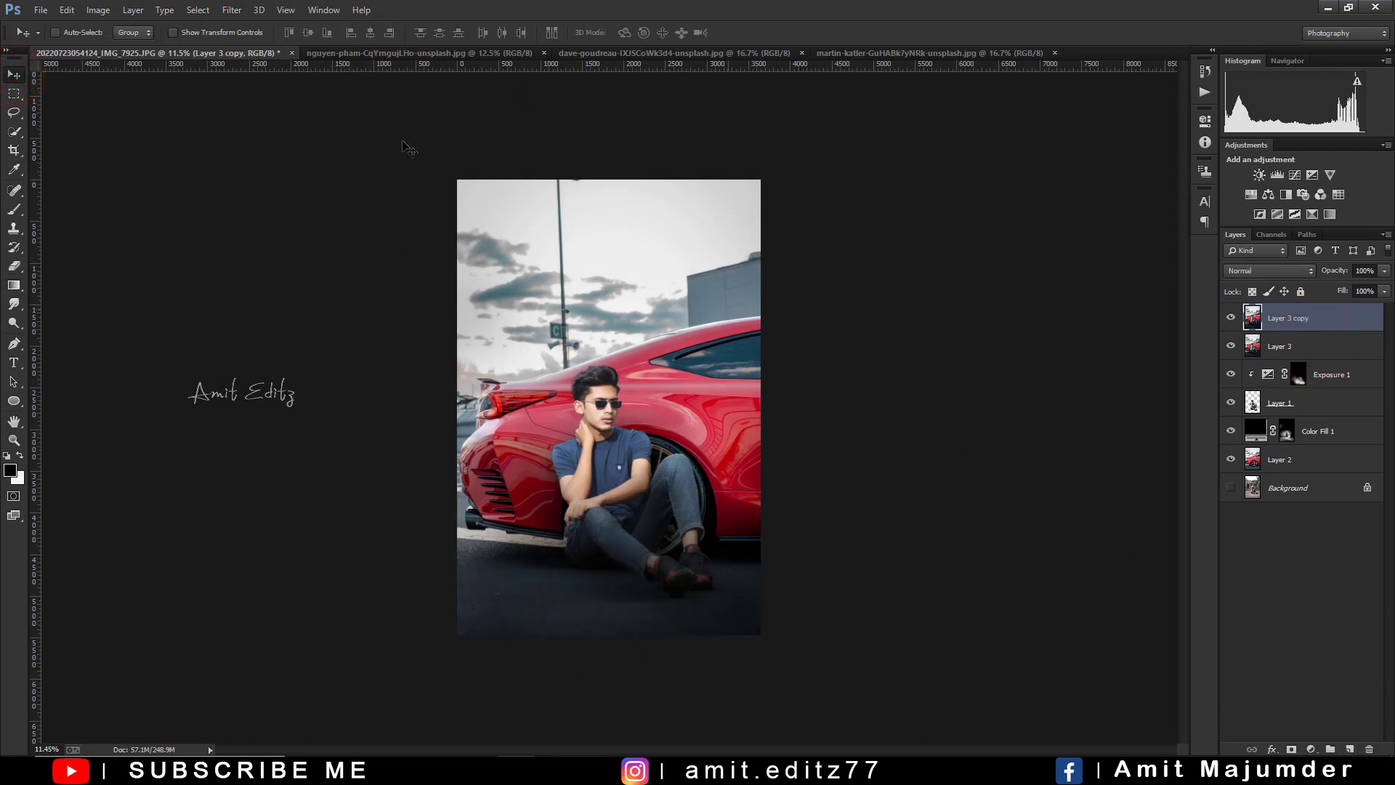
click(231, 10)
click(263, 93)
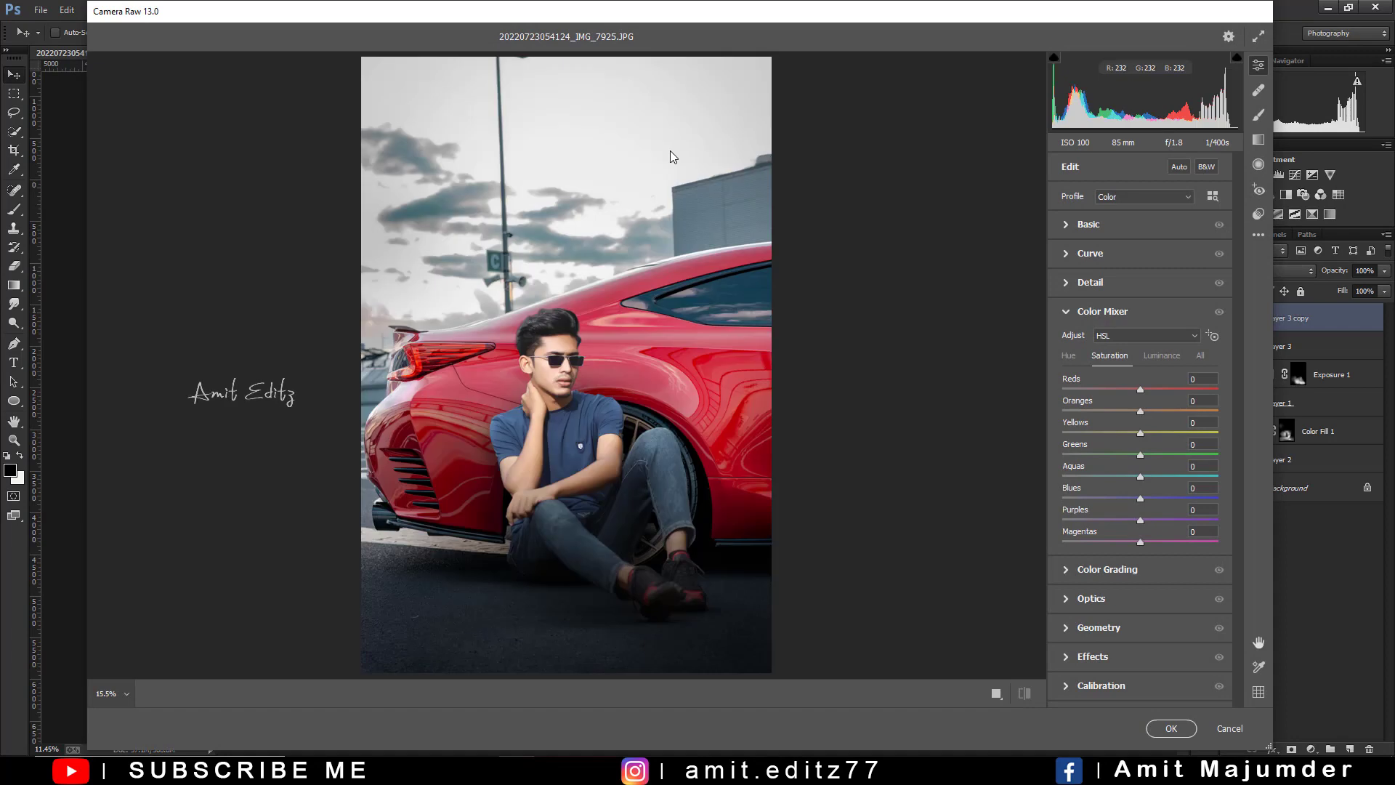
Step: In Basic, raise contrast, deepen blacks to -7, add clarity and lift shadows
click(1117, 224)
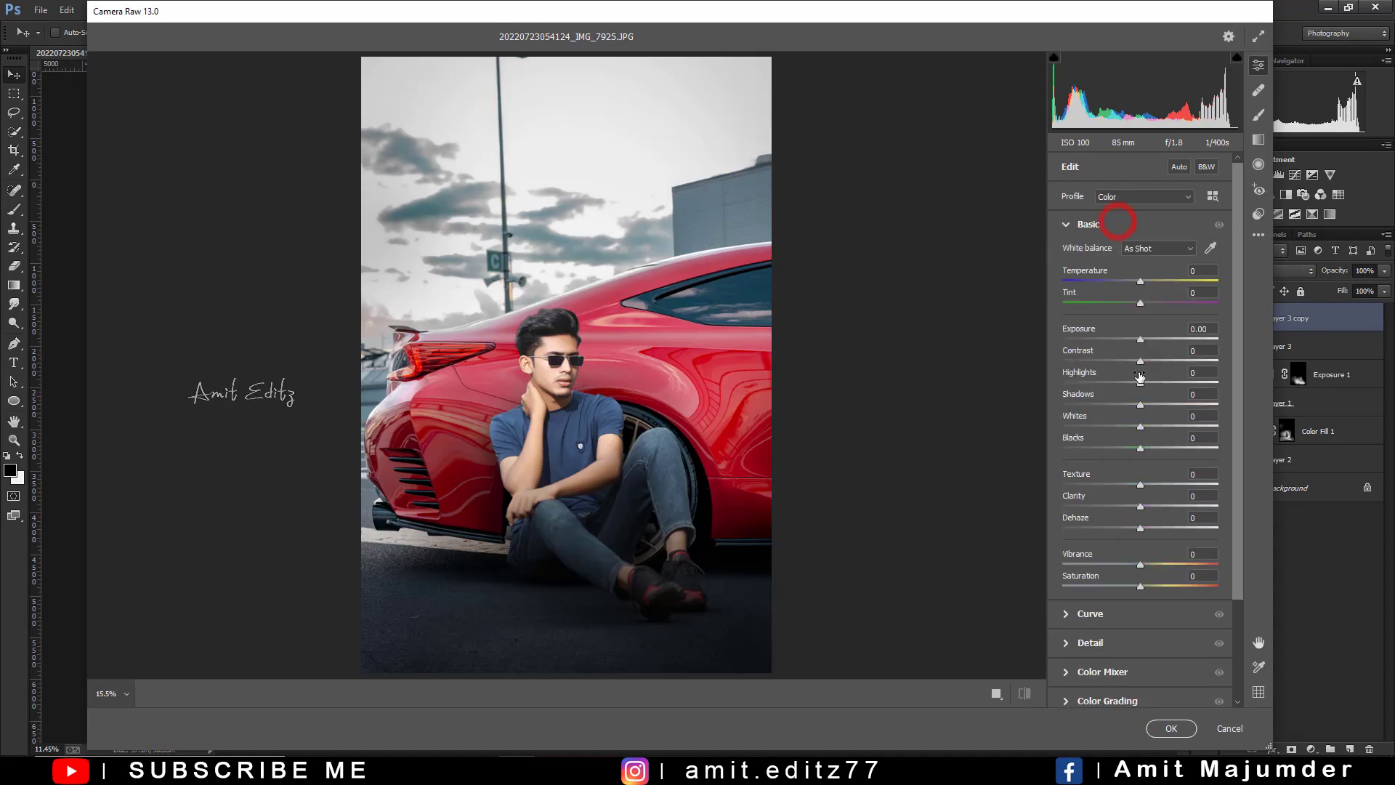
mouse_move(1142, 360)
mouse_down()
mouse_move(1161, 361)
mouse_move(1125, 381)
mouse_up()
drag(1144, 445, 1138, 445)
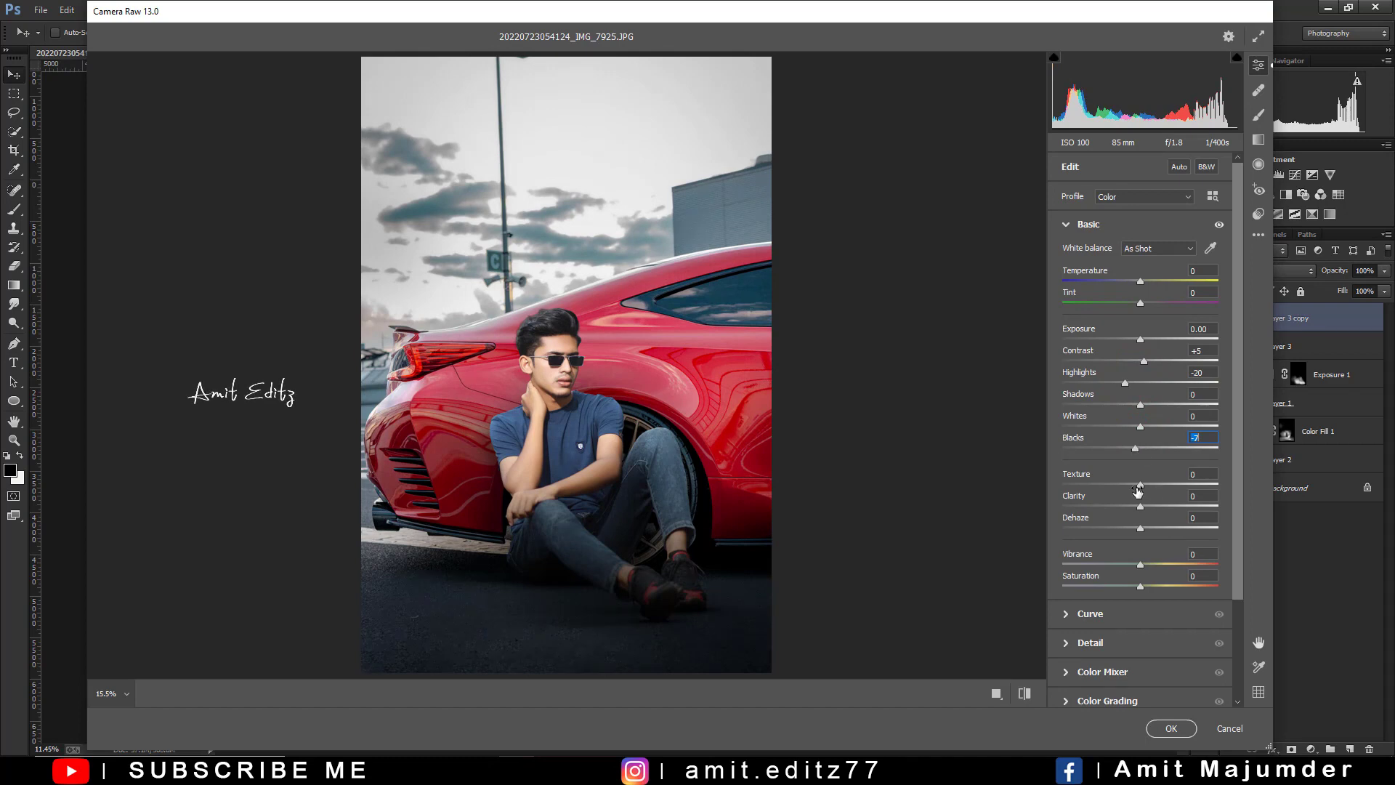
drag(1139, 506, 1142, 507)
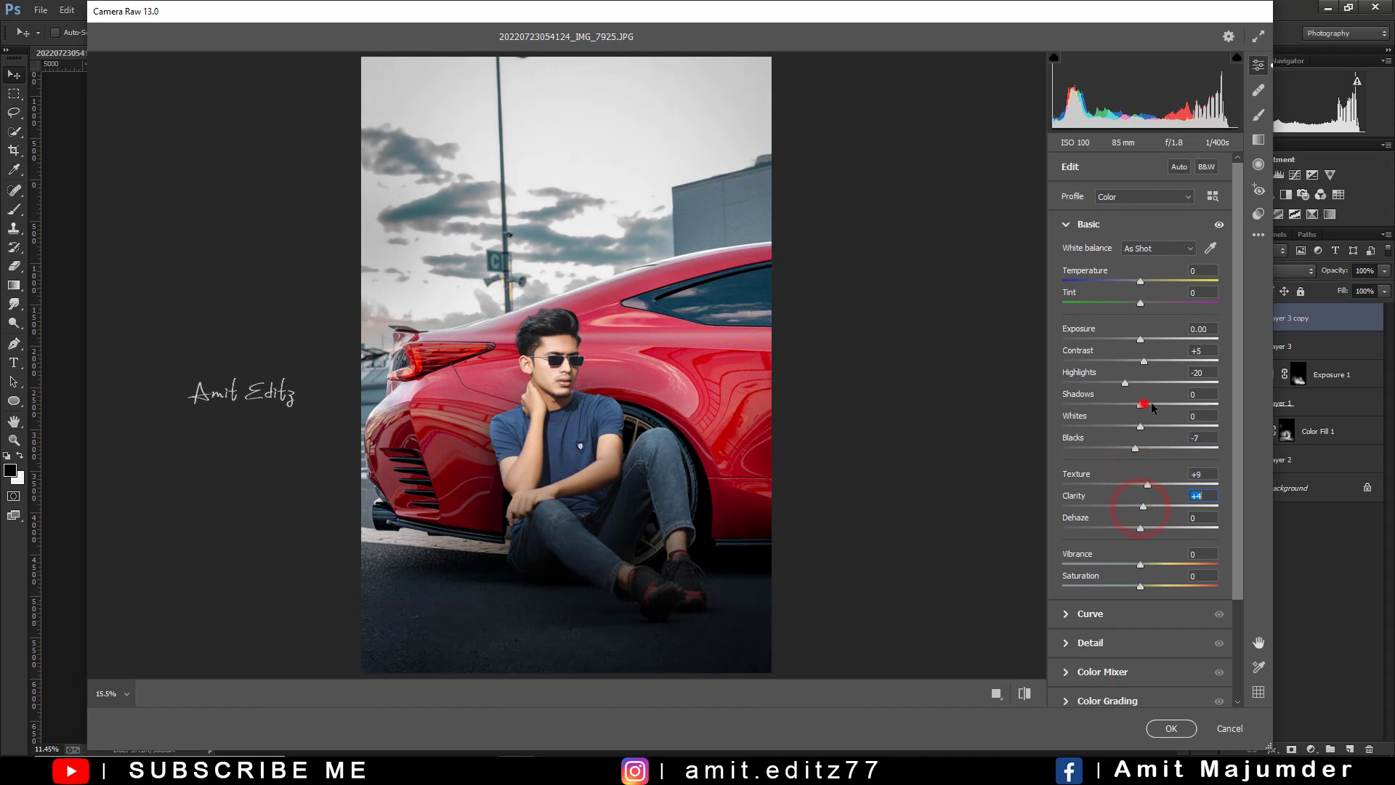
drag(1150, 404, 1147, 409)
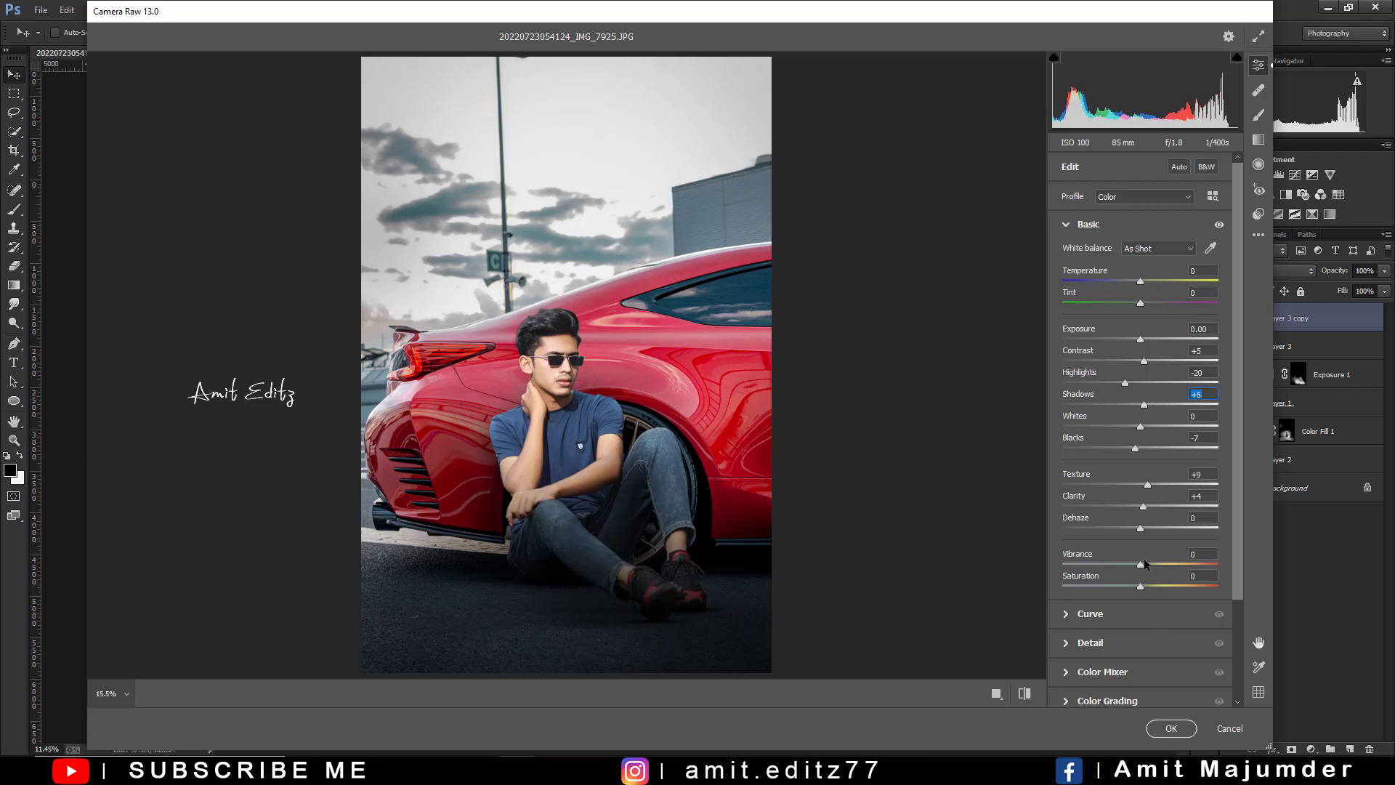
Step: Set sharpening and darken the photo's edges with a -19 vignette
click(1110, 642)
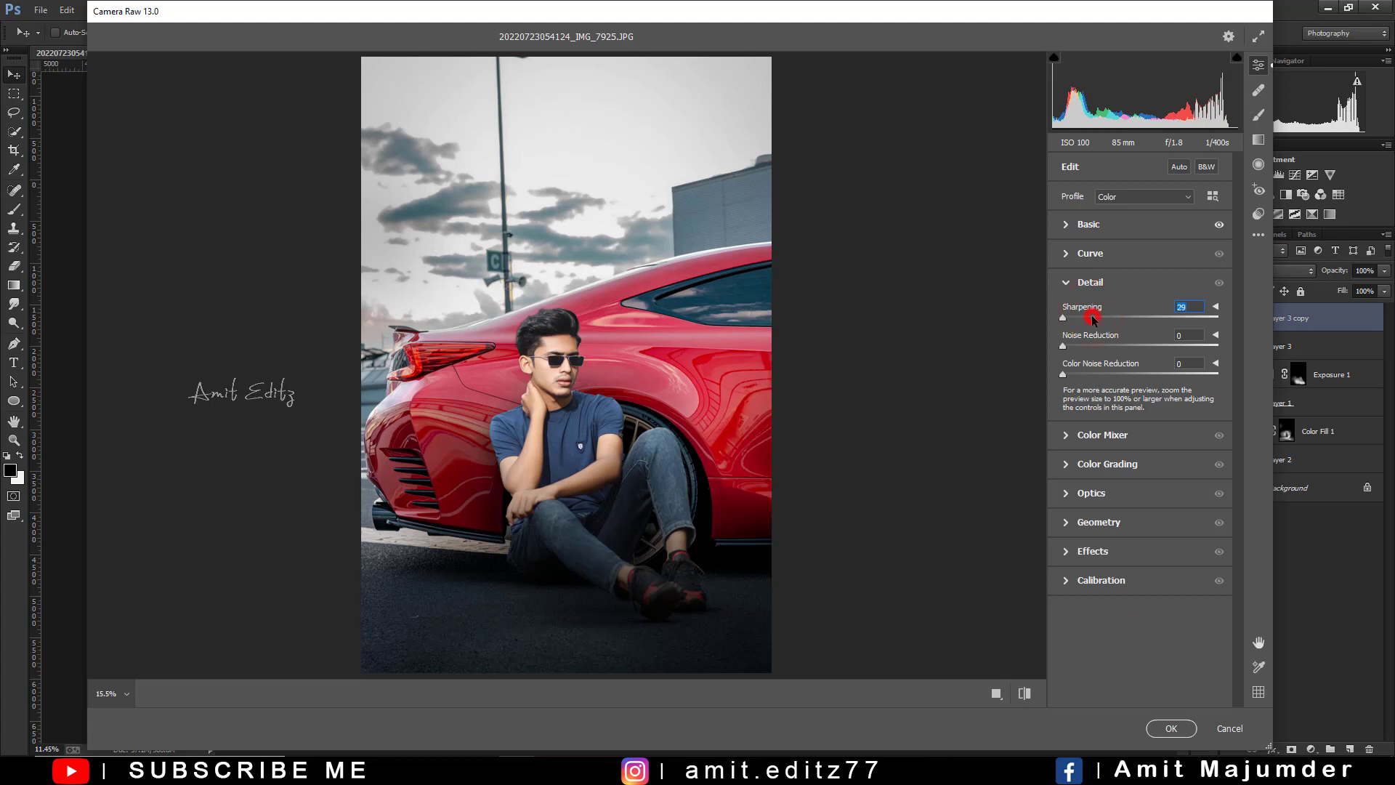
click(1099, 550)
drag(1139, 495, 1124, 494)
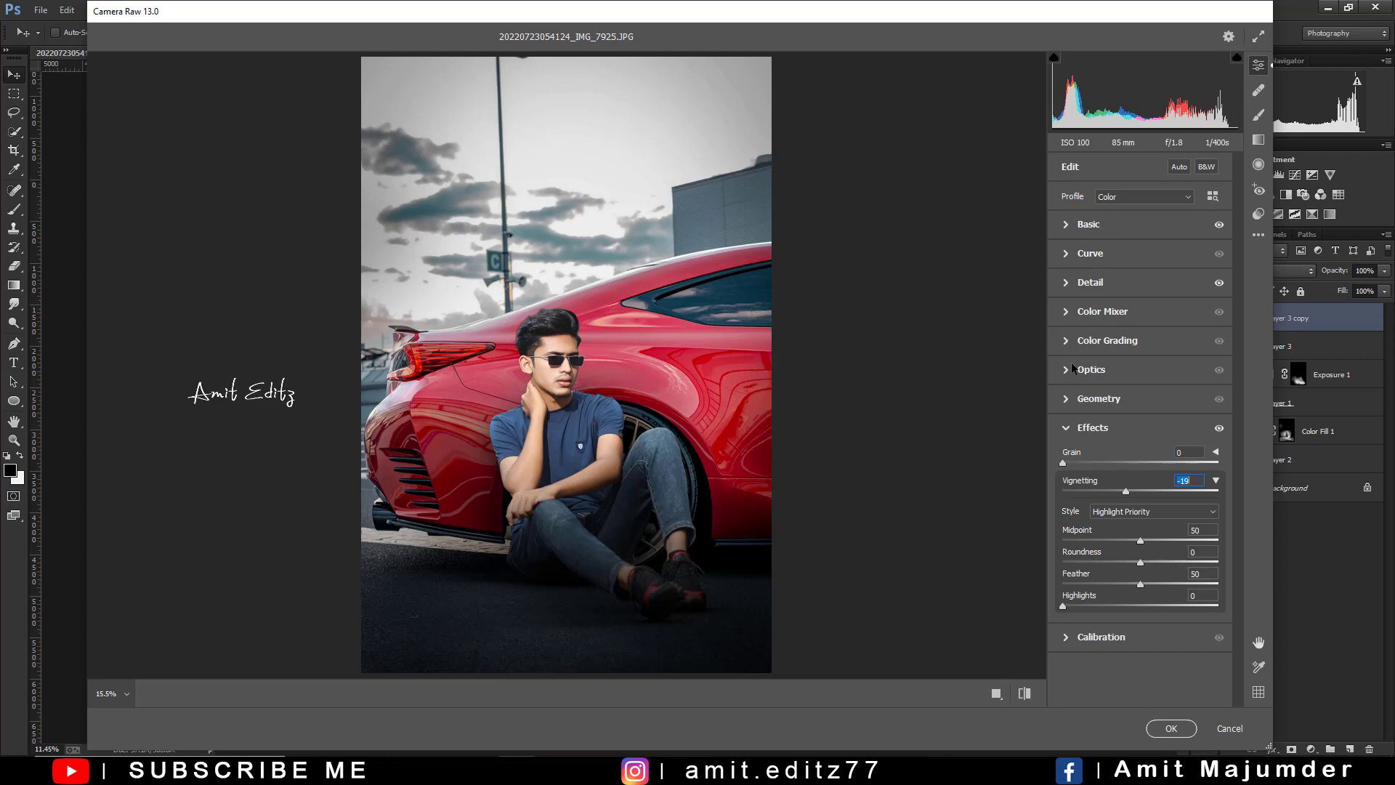
Step: Tint the Color Grading highlights a soft warm orange
click(1127, 338)
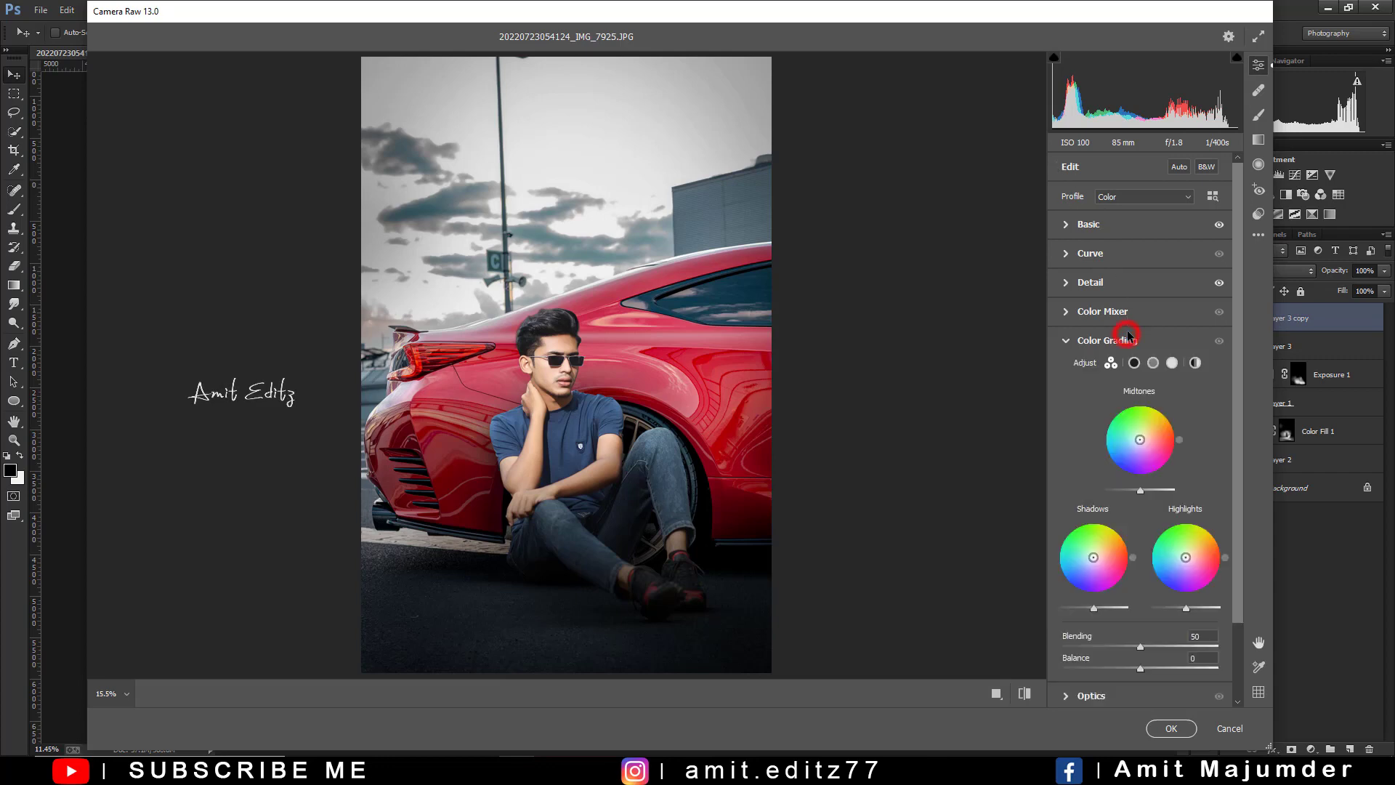
drag(1186, 557, 1204, 550)
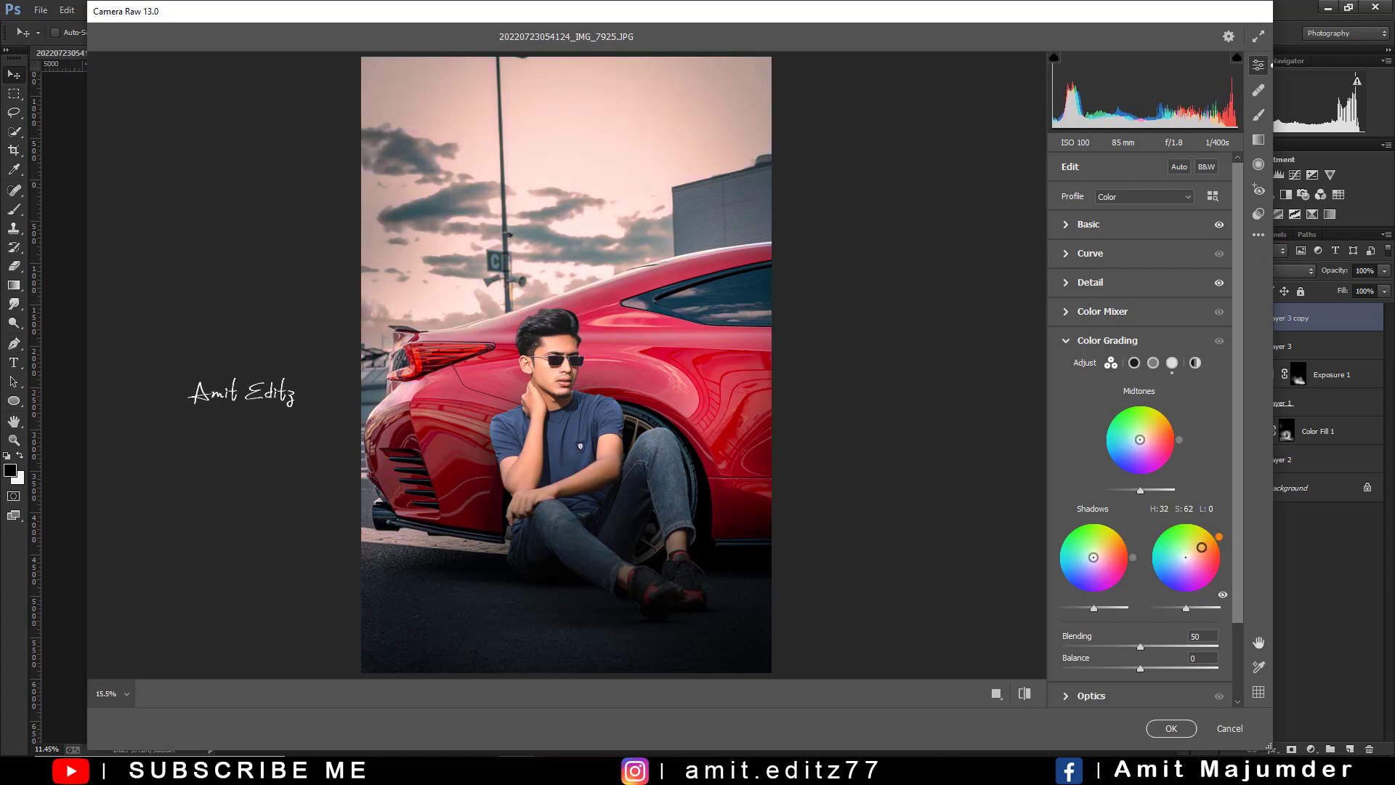
drag(1204, 547, 1189, 555)
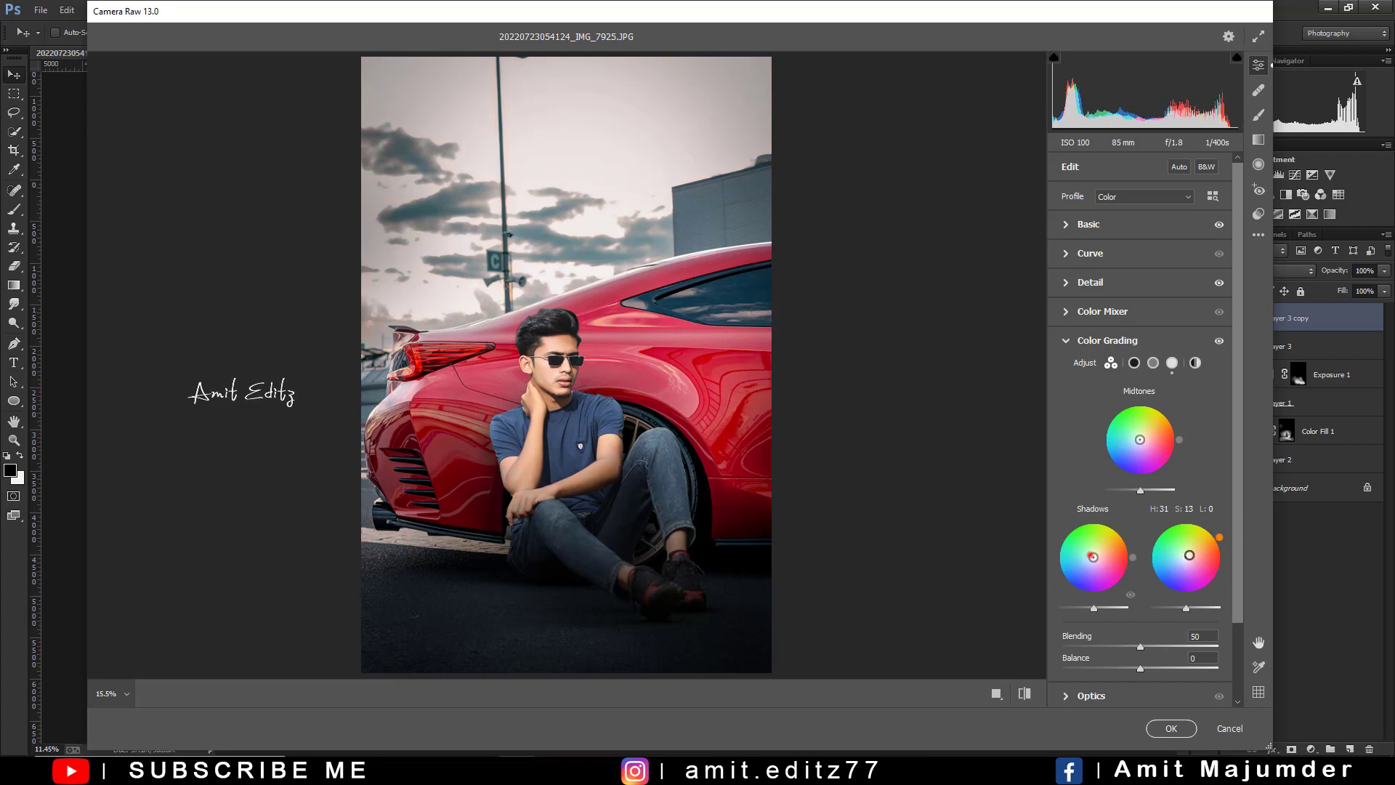
Step: Give the shadows a faint cyan tint and the midtones a slight magenta (hue 8, saturation 15)
drag(1093, 556, 1091, 556)
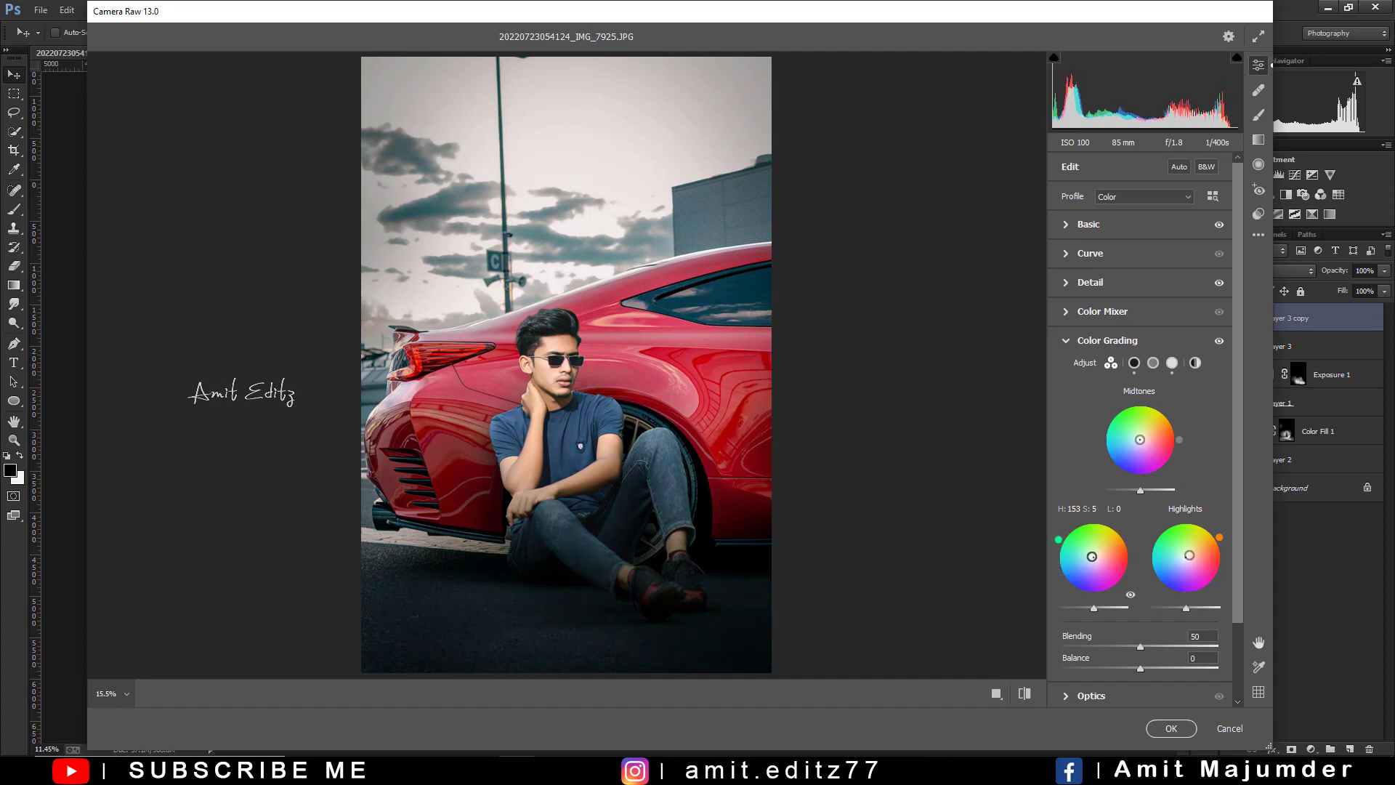
drag(1095, 557, 1101, 553)
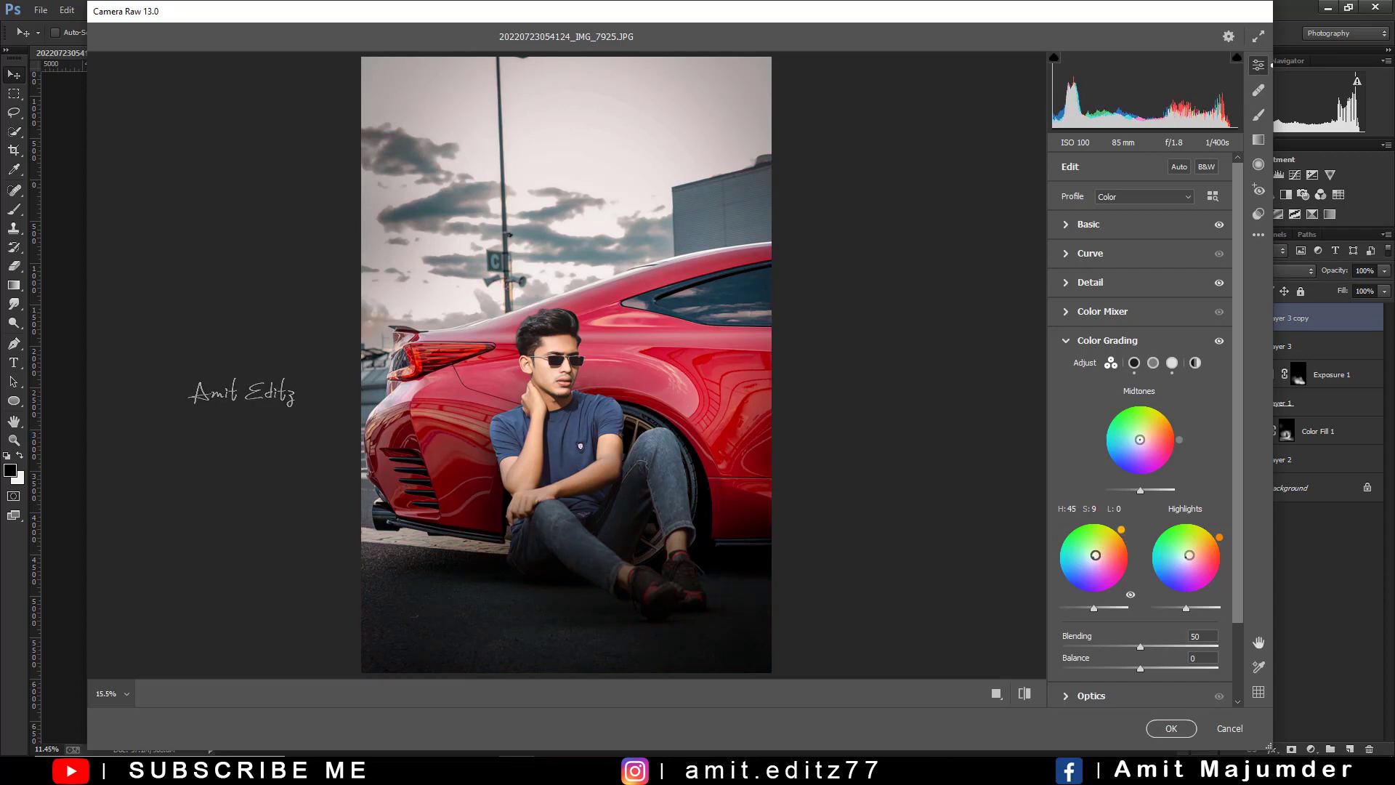
drag(1095, 555, 1092, 557)
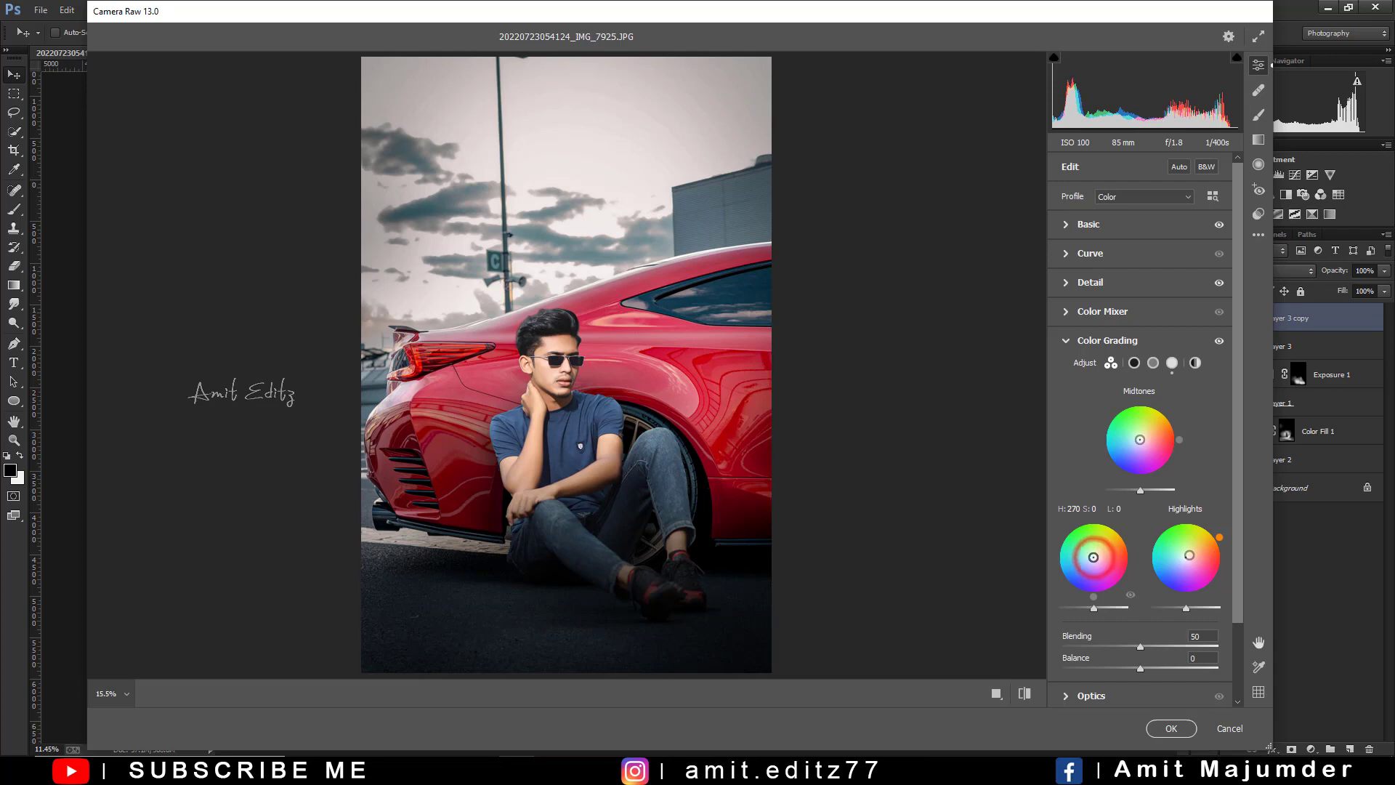
drag(1093, 557, 1092, 557)
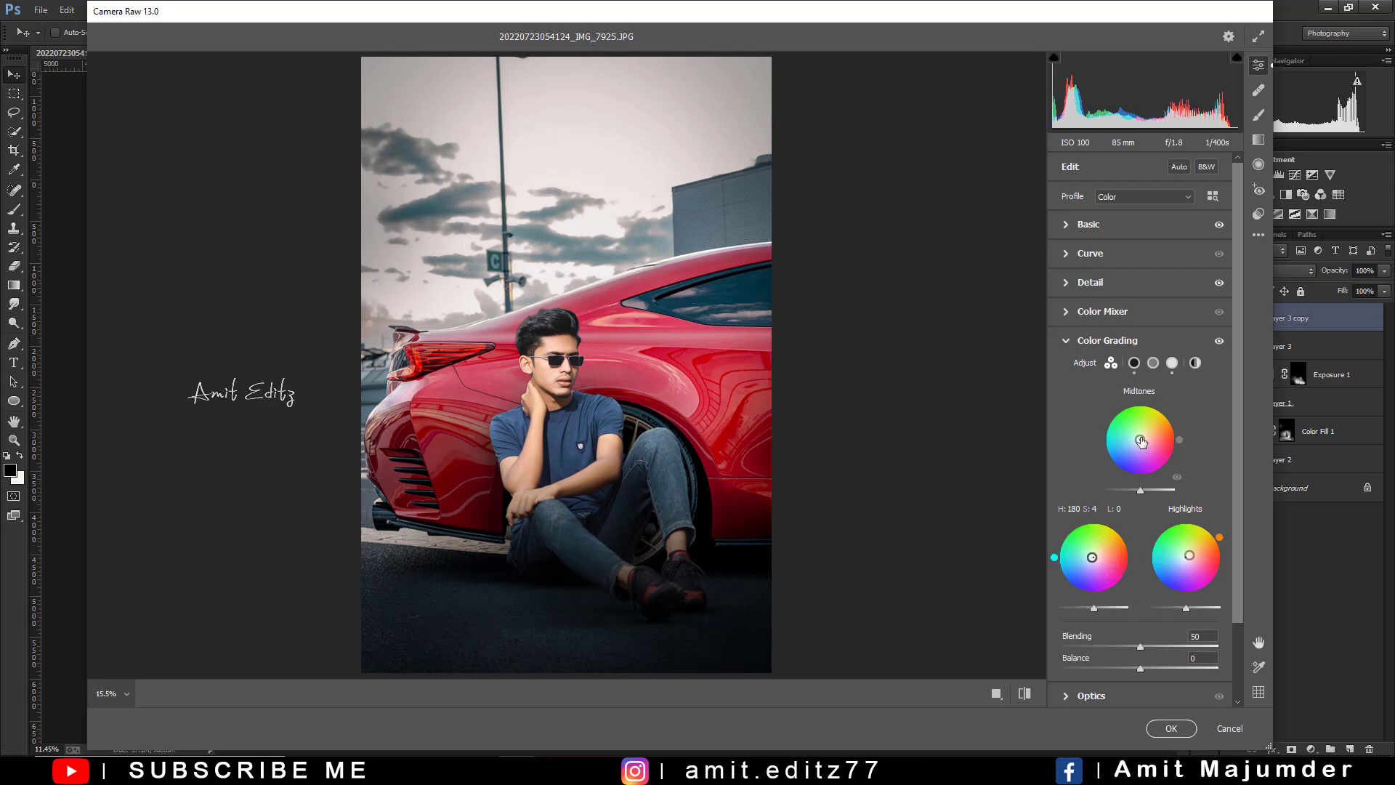
mouse_move(1140, 441)
mouse_down()
mouse_move(1129, 432)
mouse_move(1144, 438)
mouse_up()
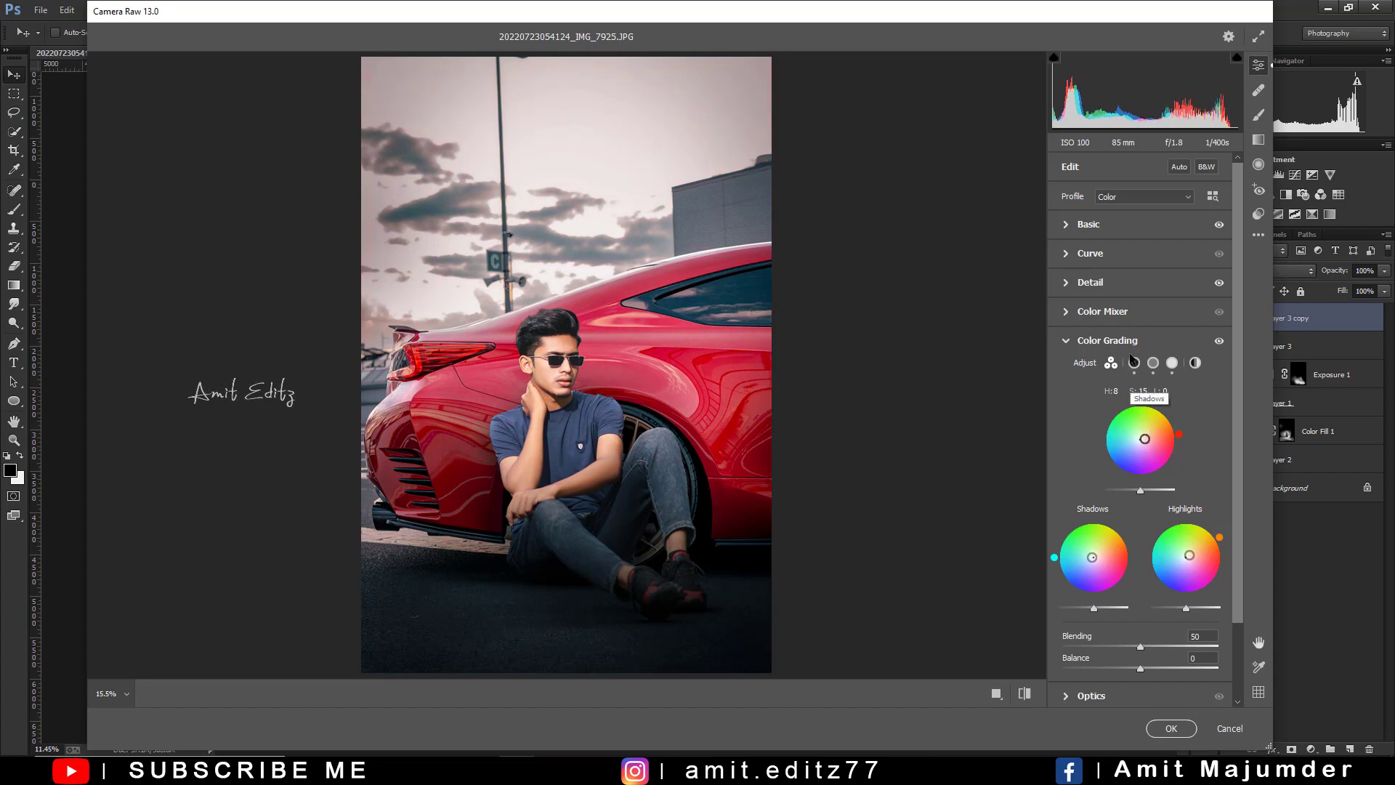
Step: Lift the tone curve's black point to 23 to brighten the shadows
click(1092, 252)
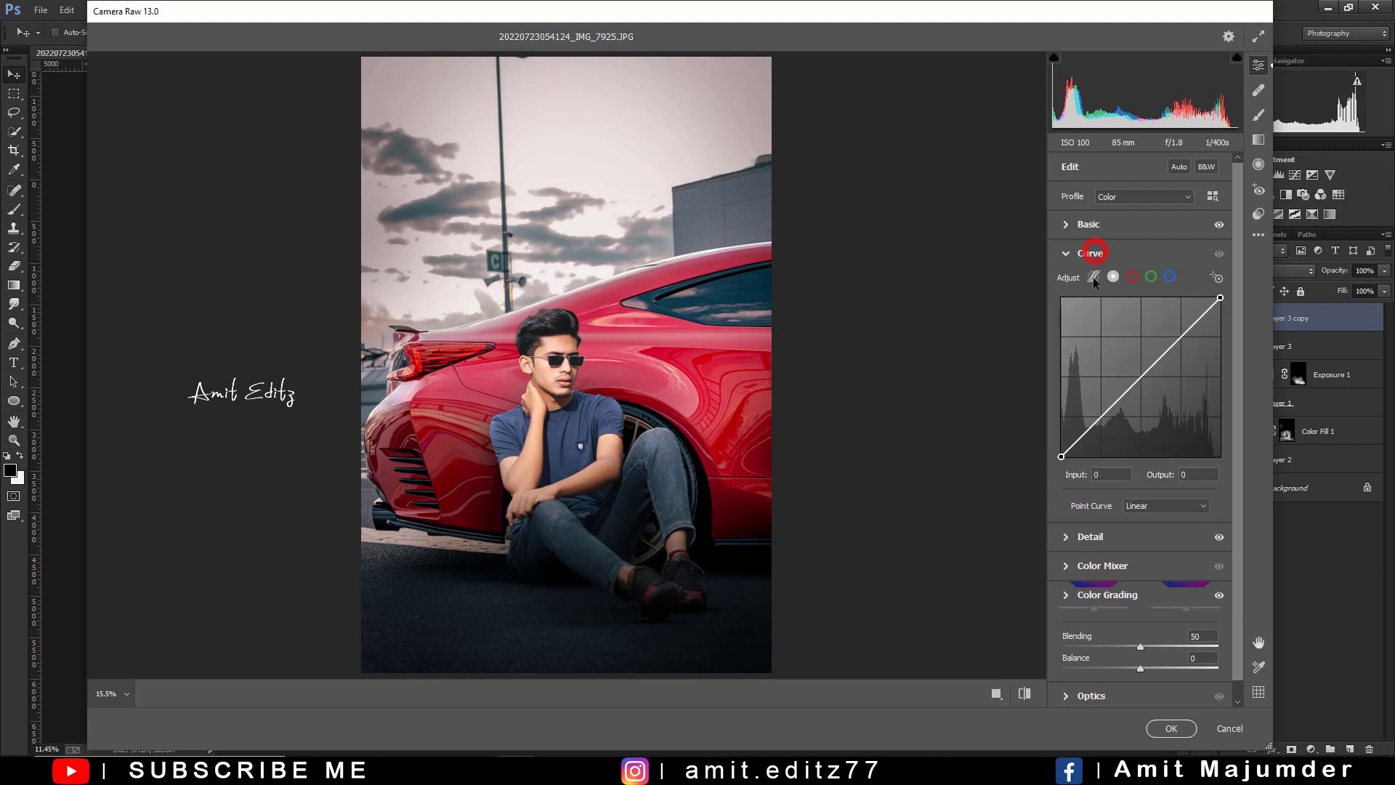
click(1100, 417)
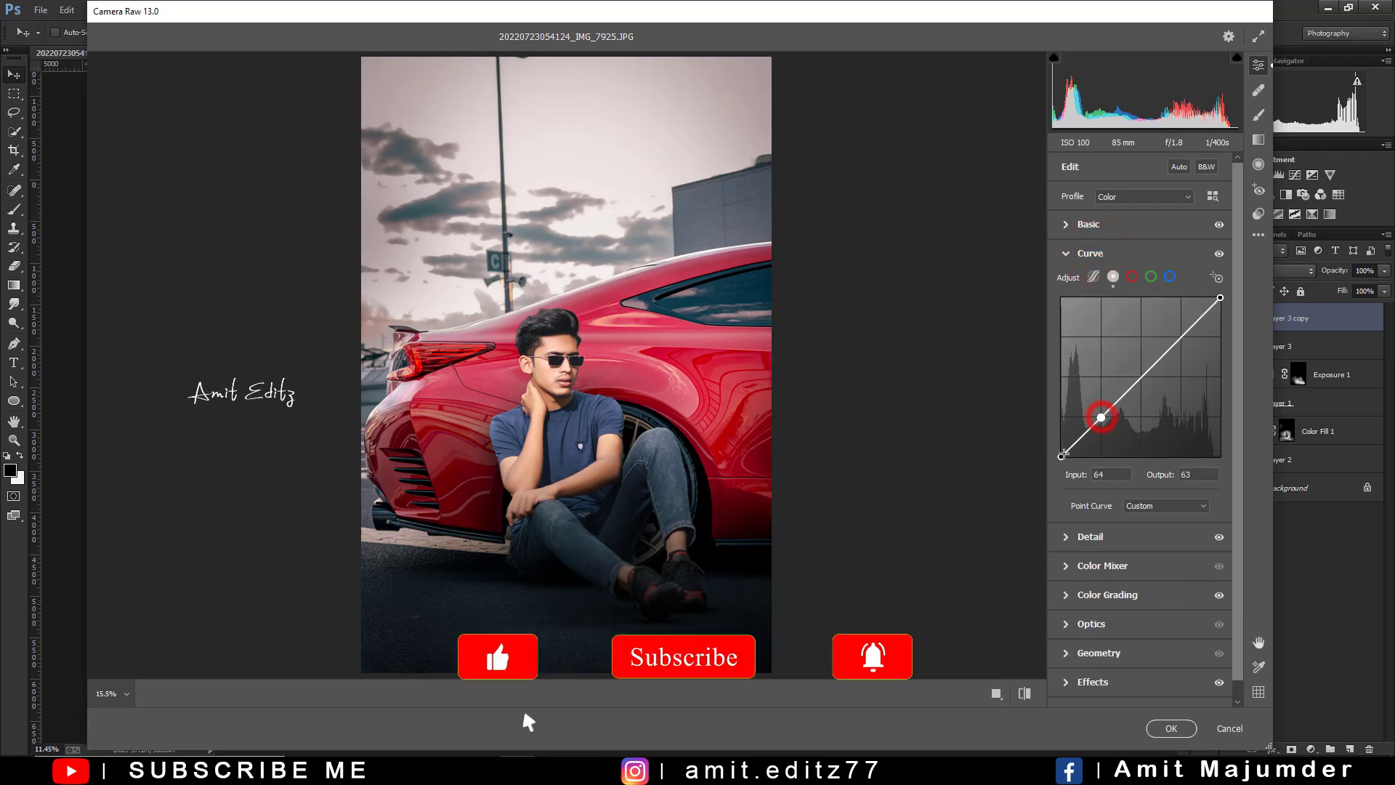
drag(1062, 455, 1067, 442)
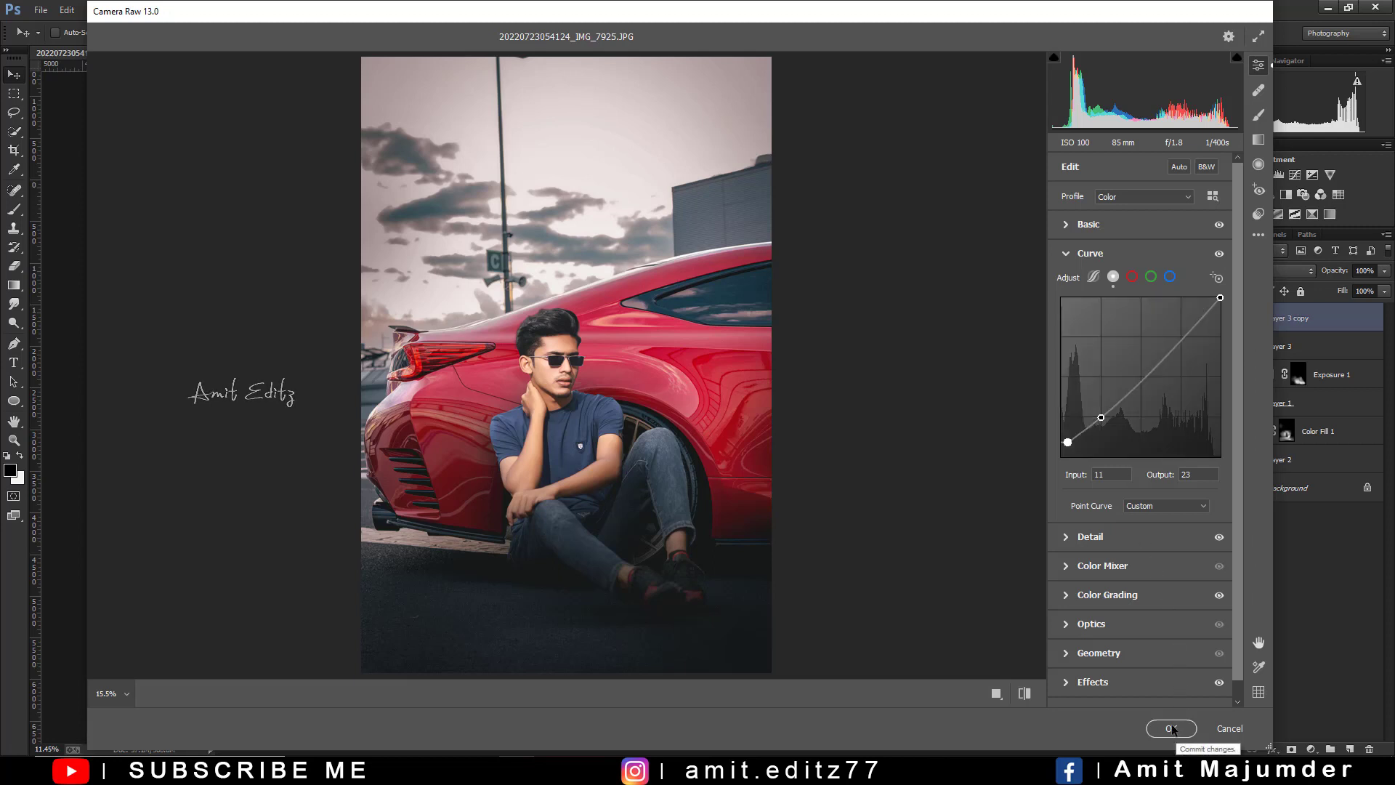
Step: Lower the Blue curve's top endpoint to 249 and apply the Camera Raw filter
click(1169, 276)
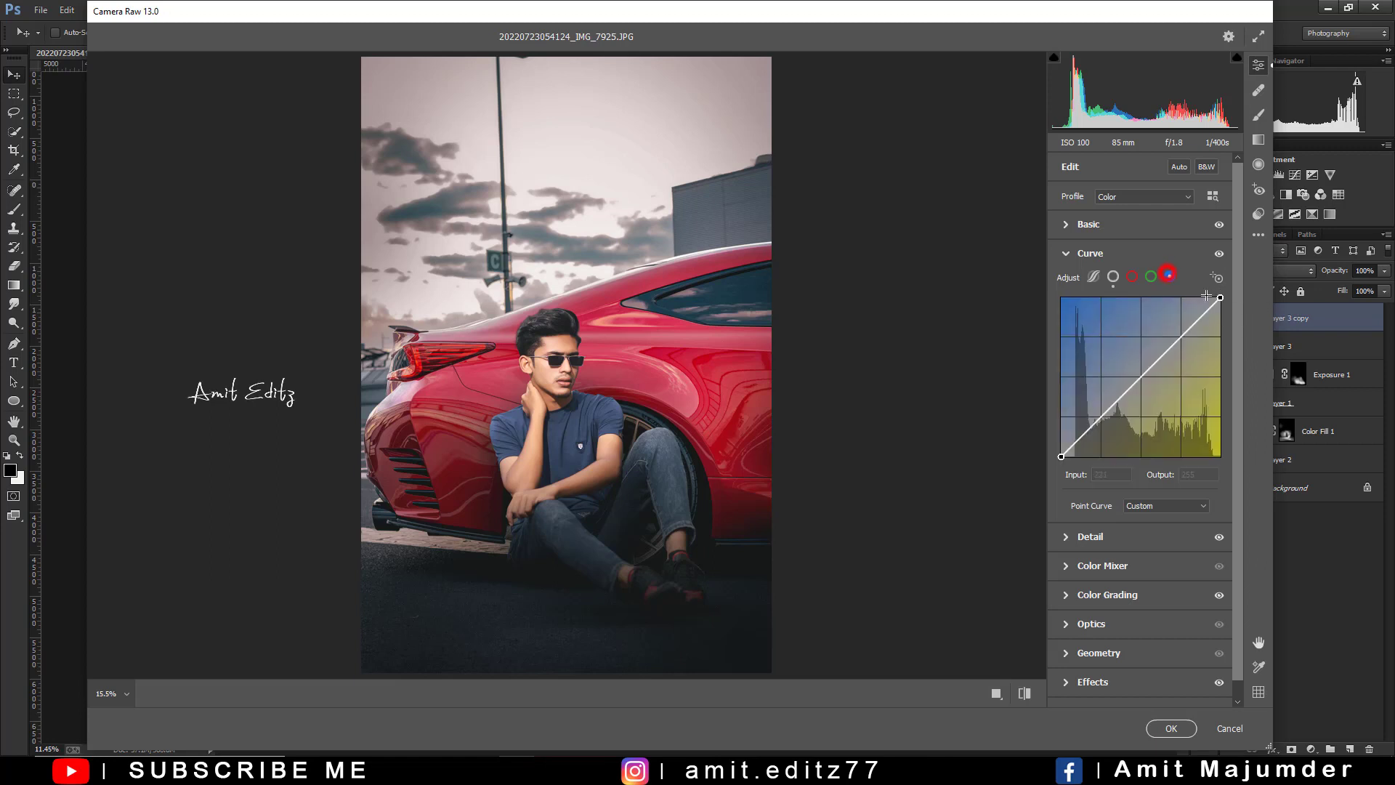
drag(1220, 296, 1220, 306)
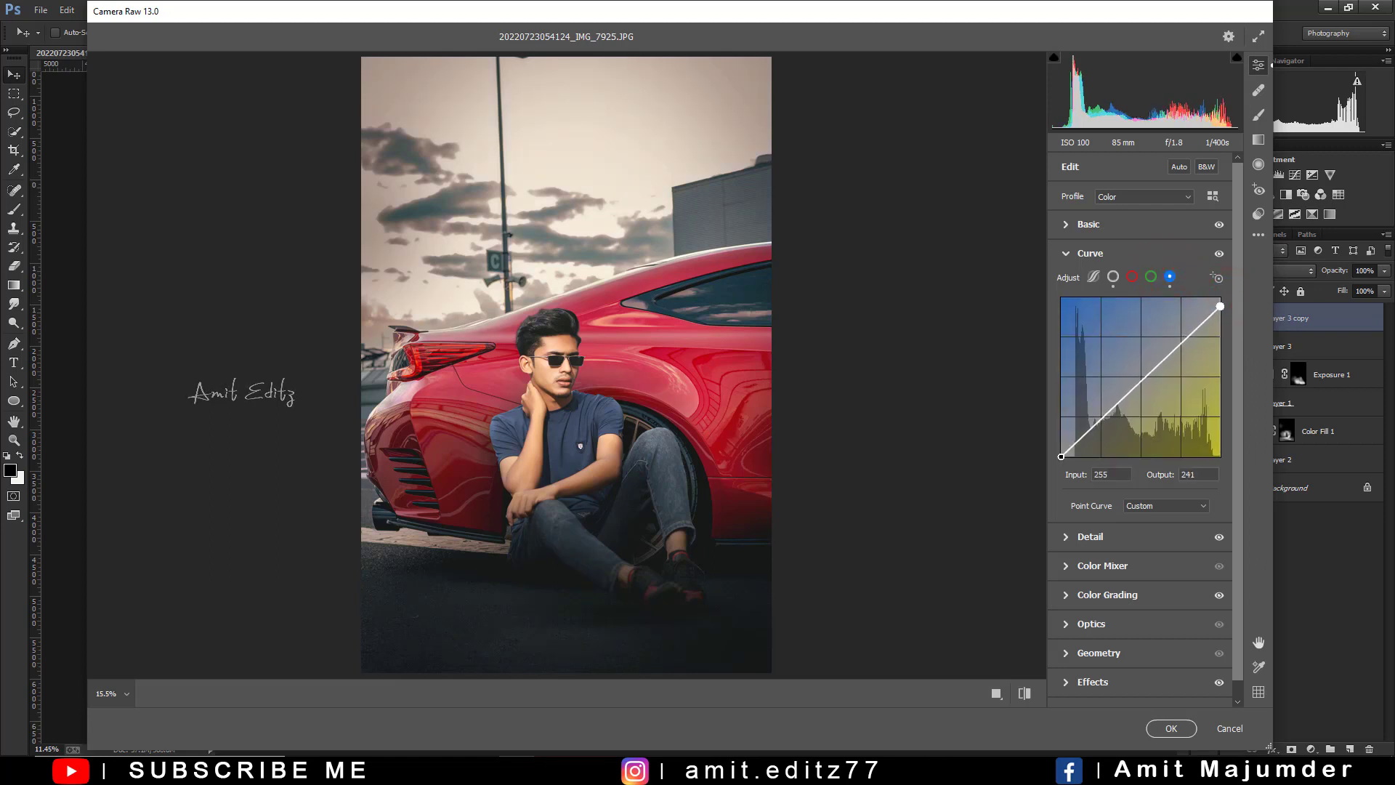
click(1166, 728)
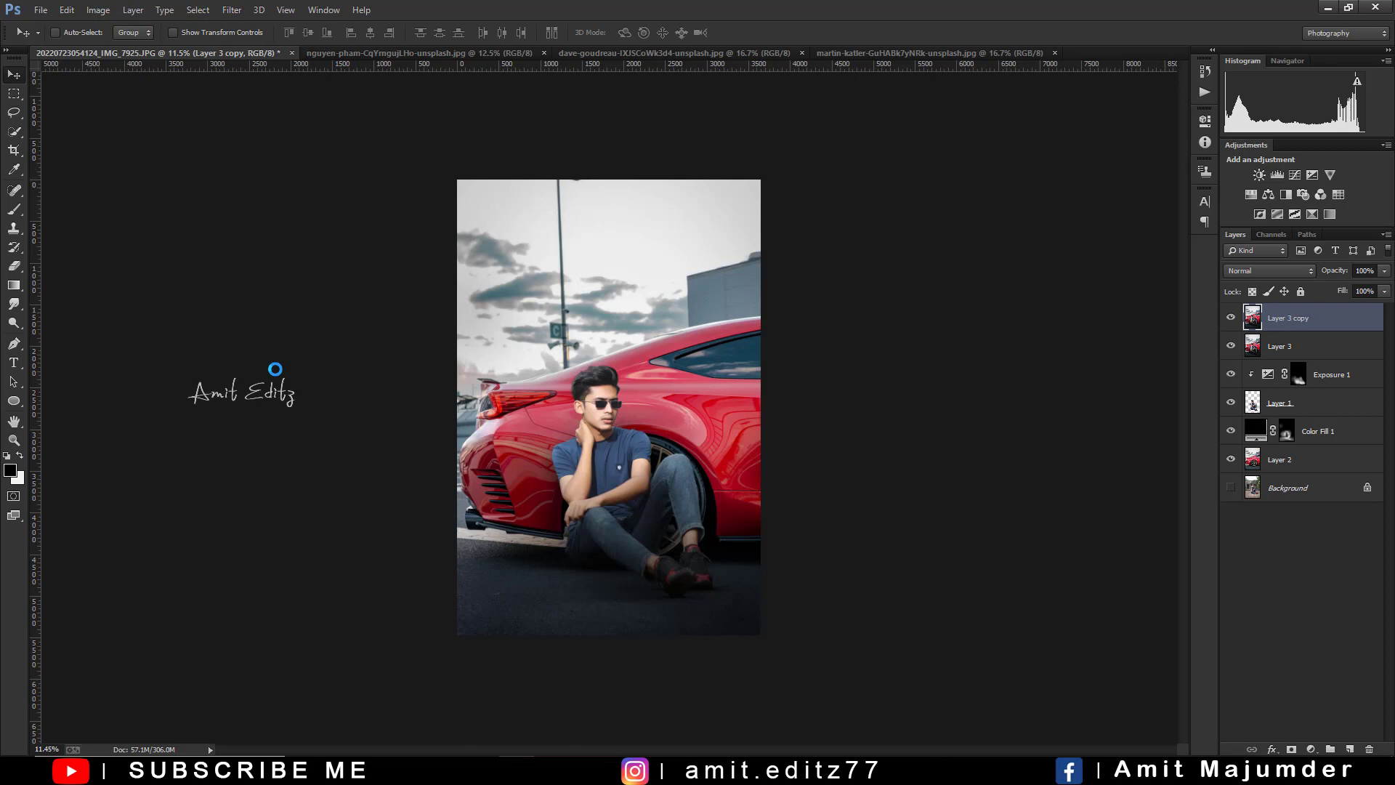
Step: Duplicate Layer 3 copy and set up the Dodge tool with a roughly 155 px brush
key(ctrl+0)
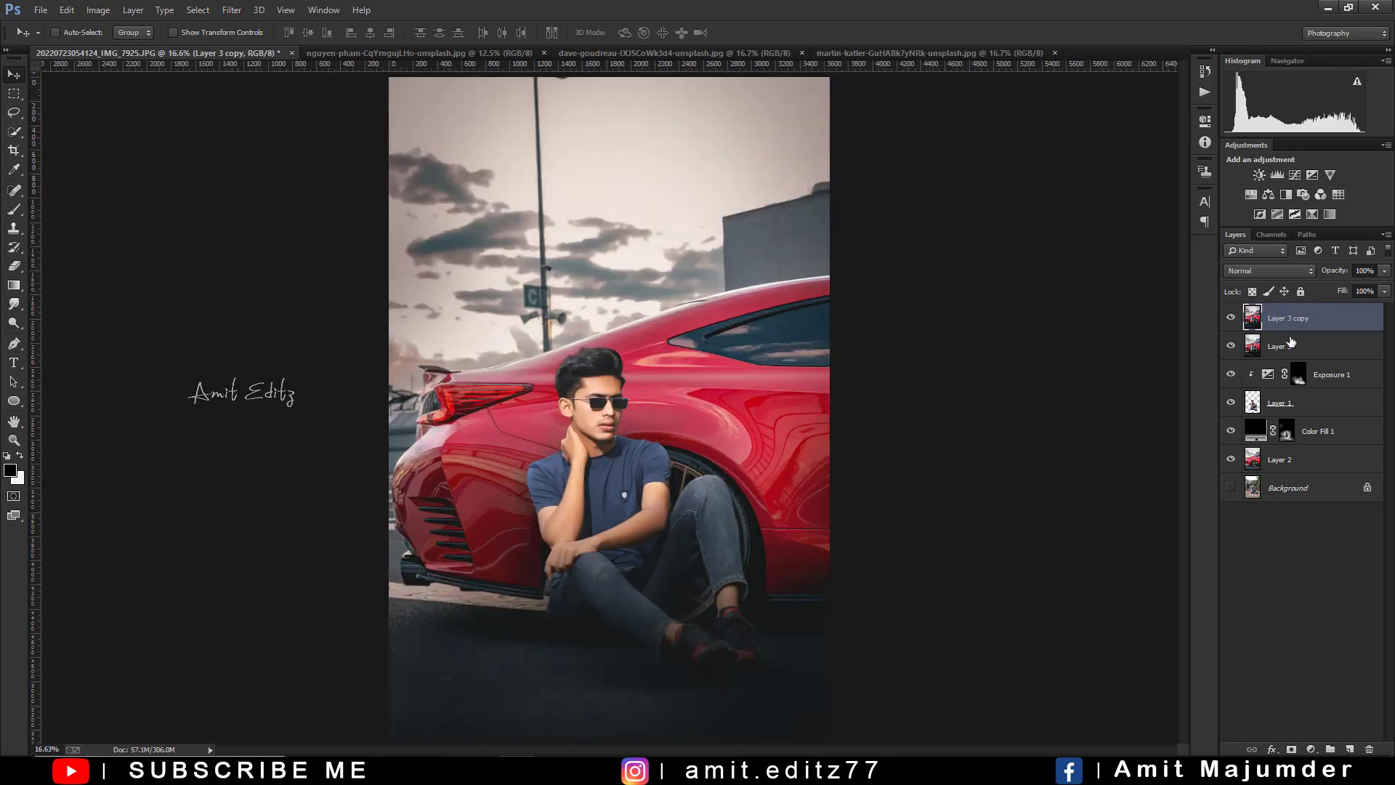
drag(1300, 317, 1351, 747)
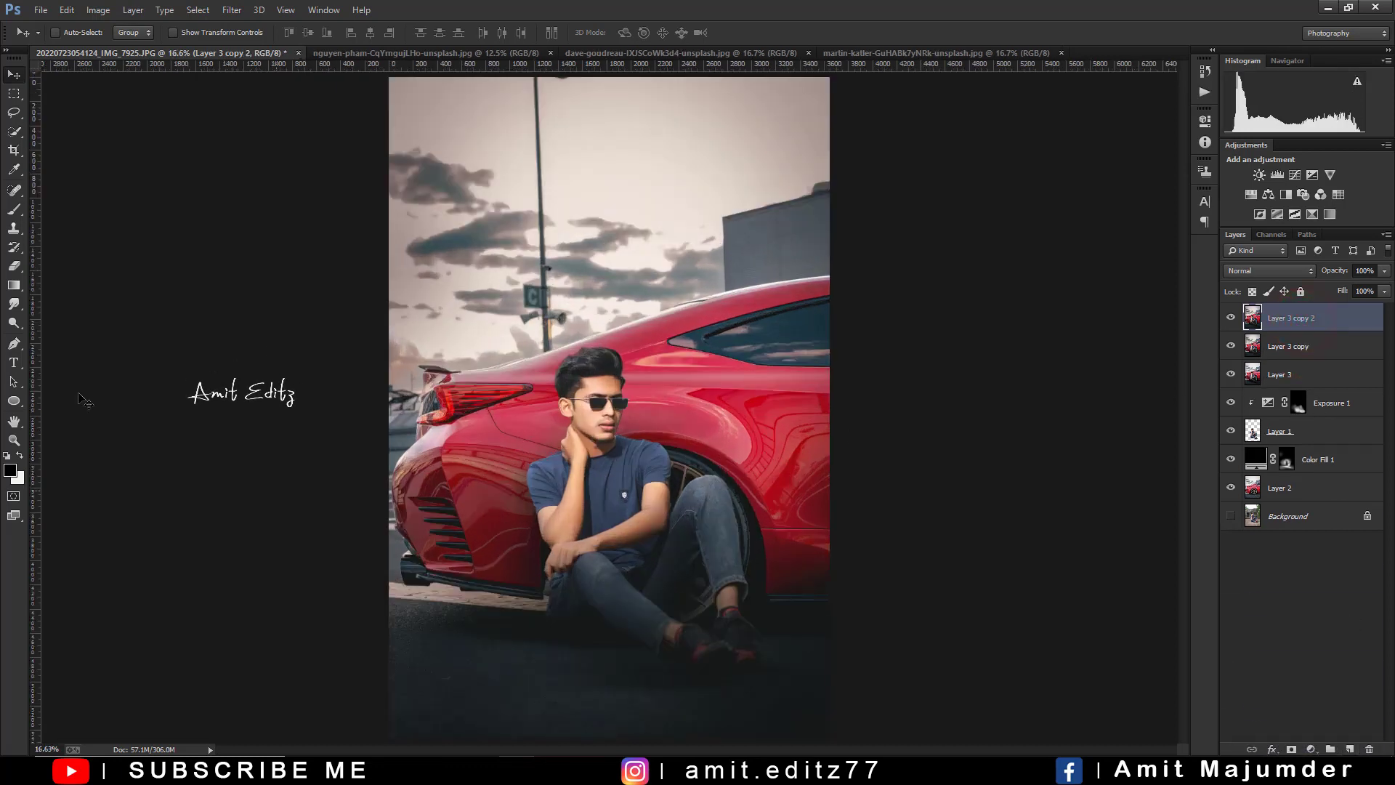
click(14, 322)
alt+scroll(674, 425, up, 3)
alt+scroll(674, 425, up, 3)
alt+scroll(674, 425, up, 3)
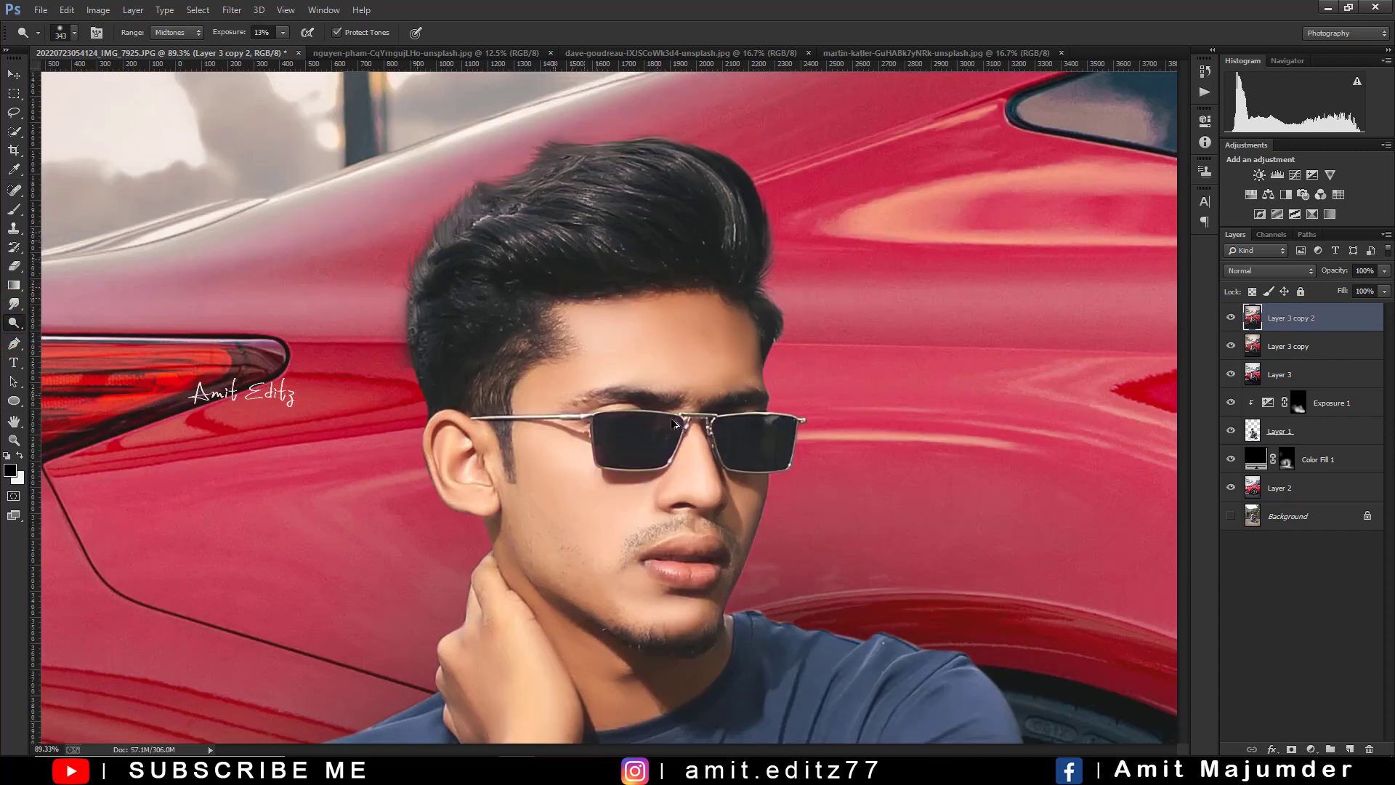
mouse_move(704, 438)
mouse_down()
mouse_move(633, 445)
mouse_move(690, 436)
mouse_move(711, 467)
mouse_move(698, 428)
mouse_move(709, 491)
mouse_up()
key(bracketright)
key(bracketright)
key(bracketright)
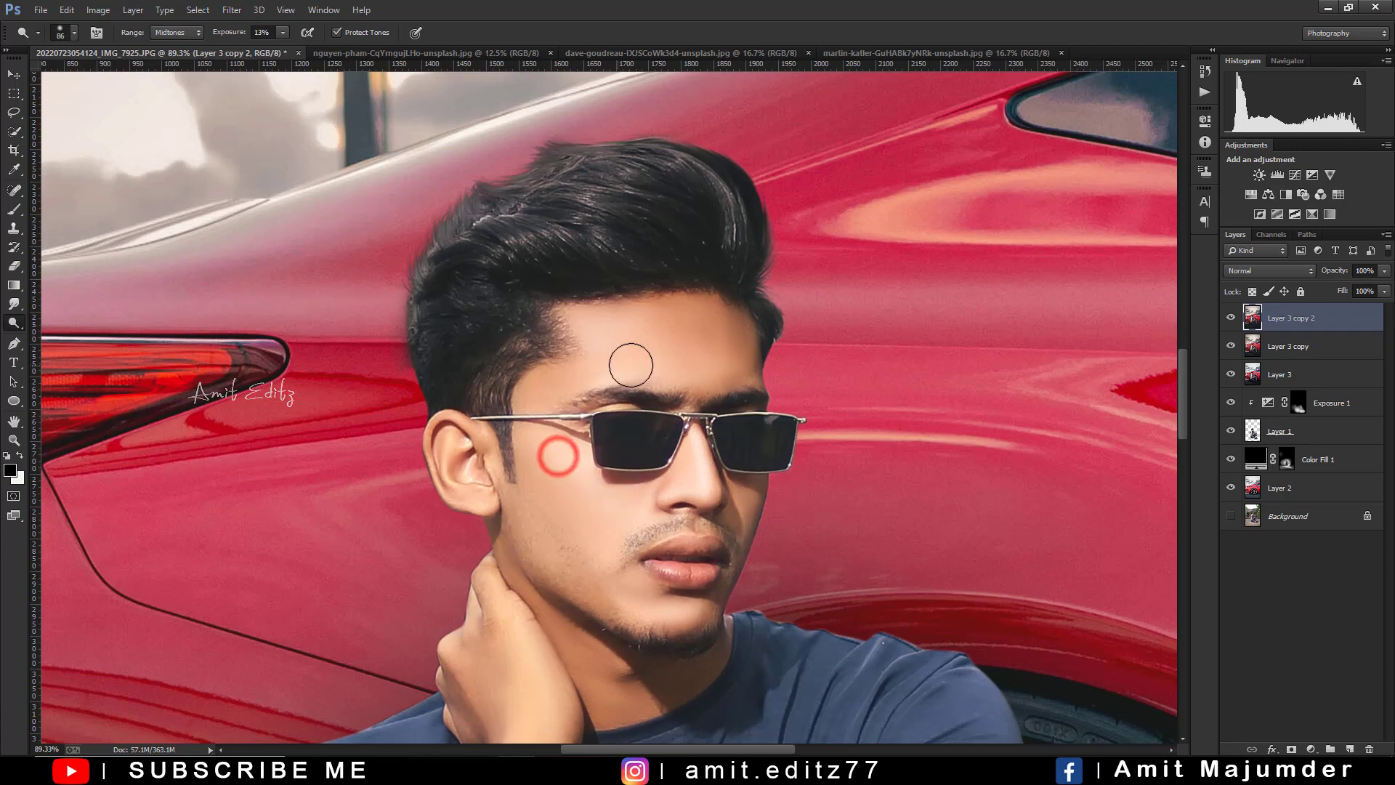
alt+right_click(670, 360)
Step: Dodge the forehead, cheek and neck, resizing the brush to about 143 px
drag(722, 338, 709, 316)
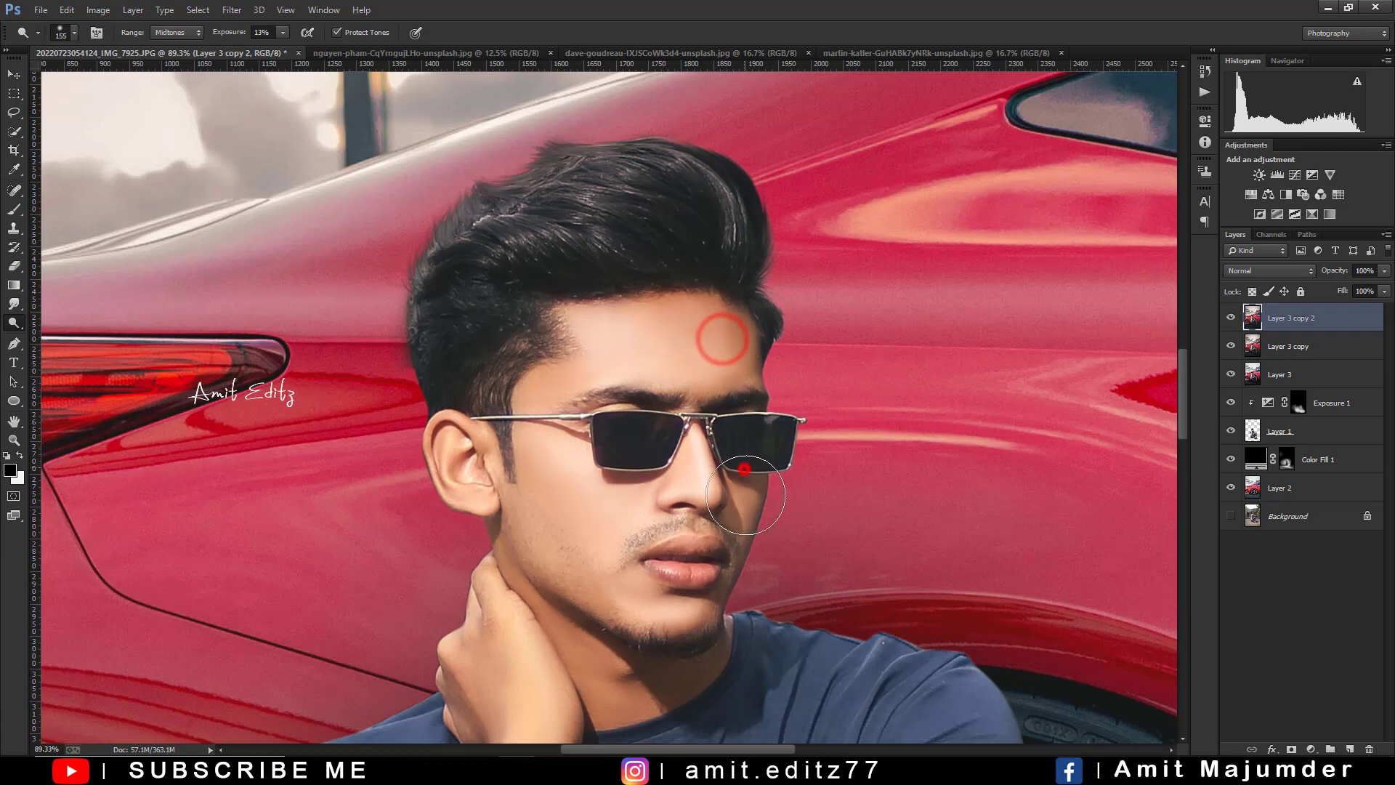
click(747, 492)
scroll(543, 544, down, 5)
click(499, 449)
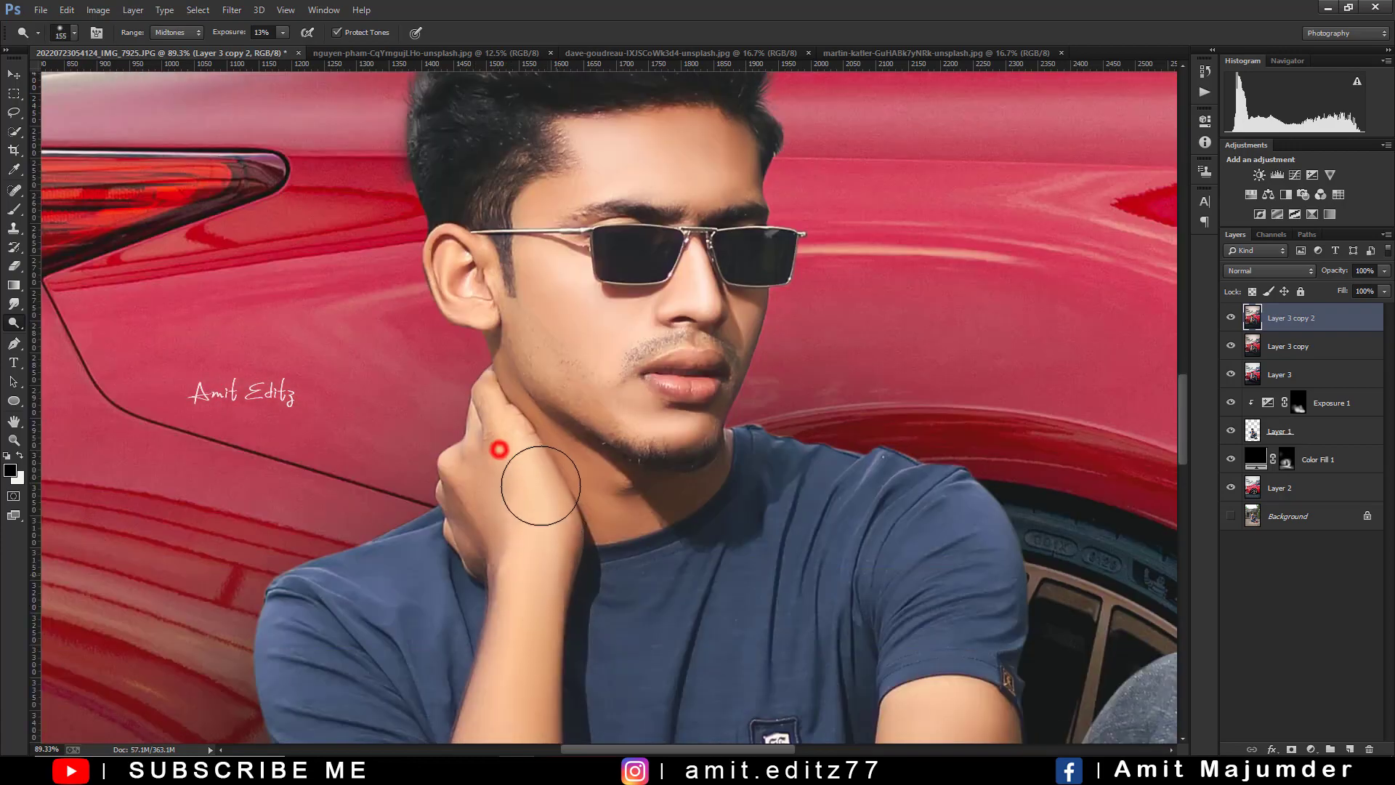
alt+scroll(532, 475, down, 3)
right_click(521, 467)
key(Escape)
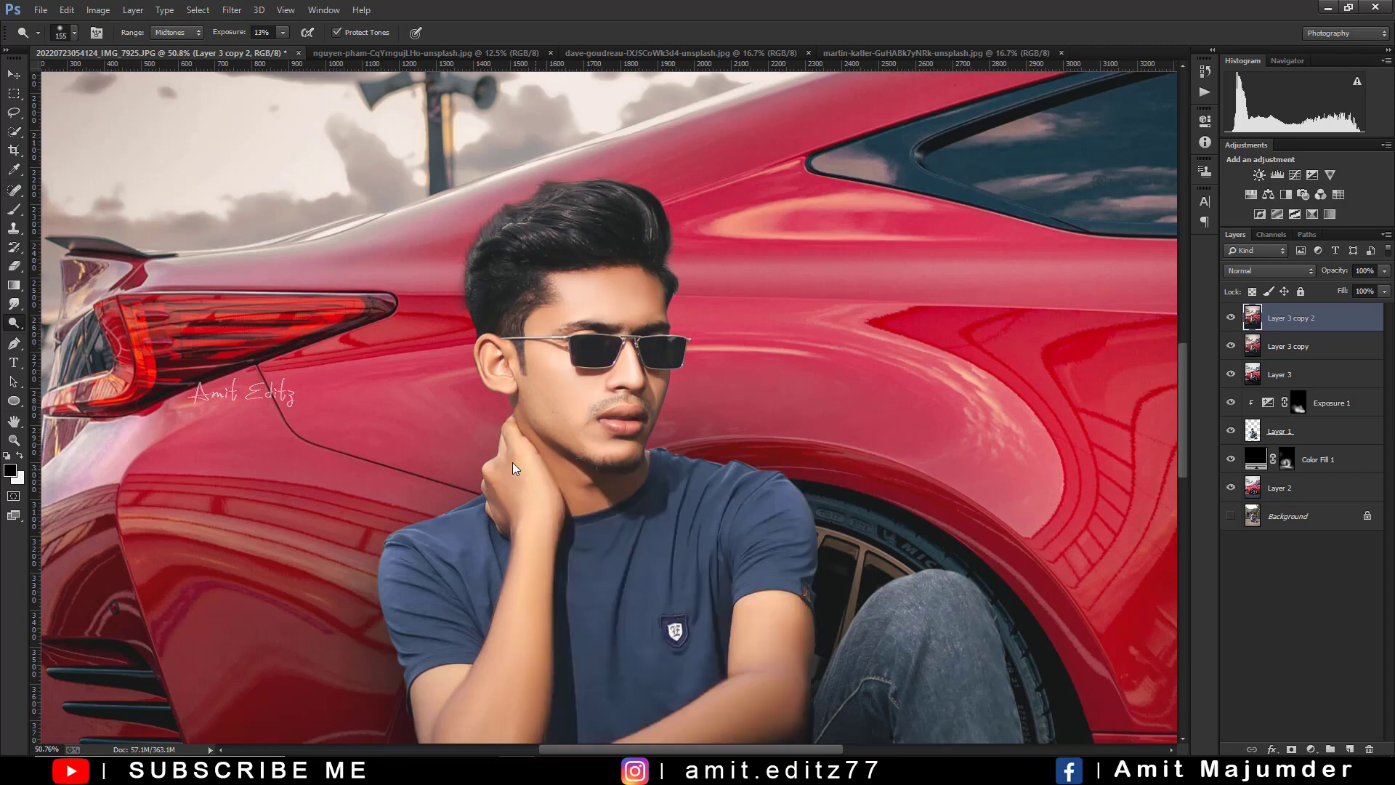
alt+right_click(514, 439)
scroll(542, 384, down, 4)
alt+right_click(542, 382)
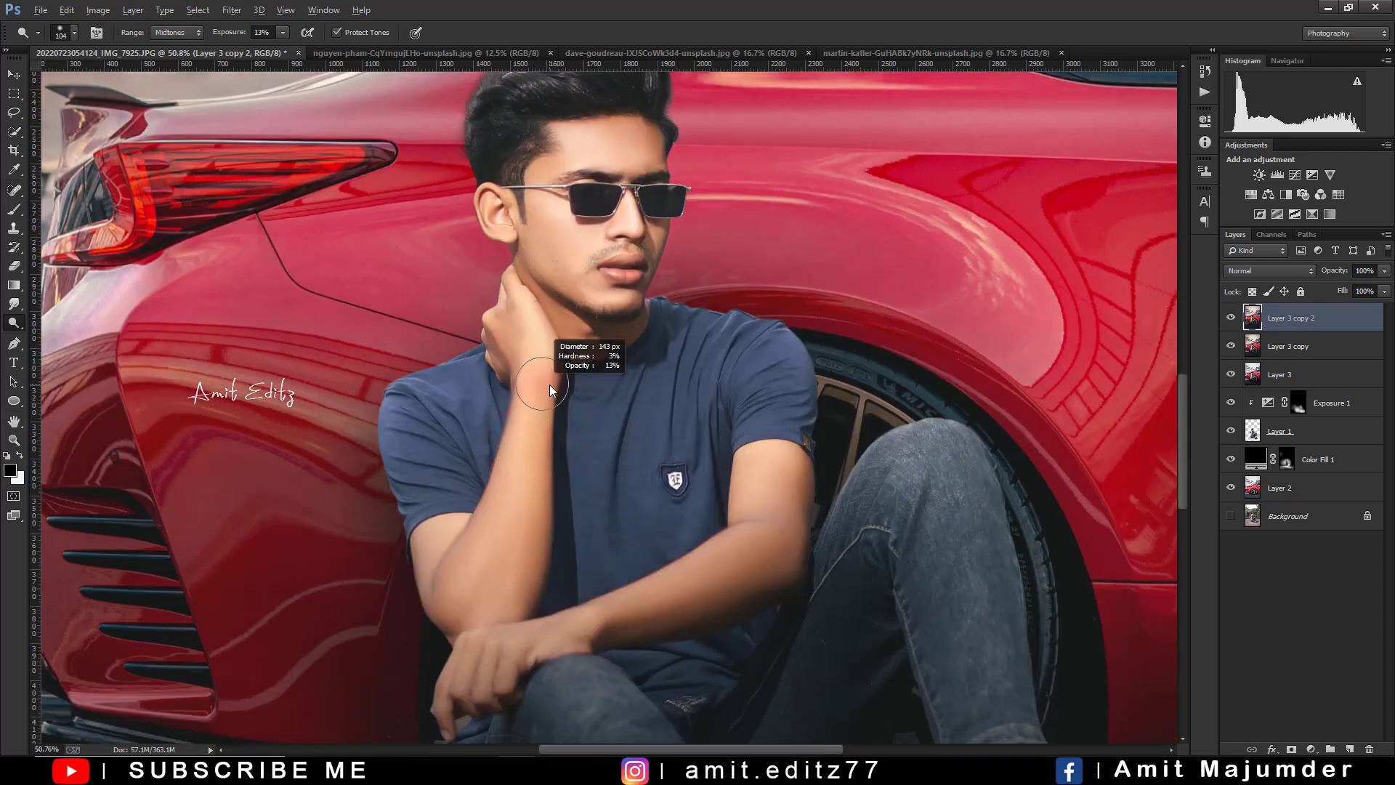
drag(547, 377, 546, 388)
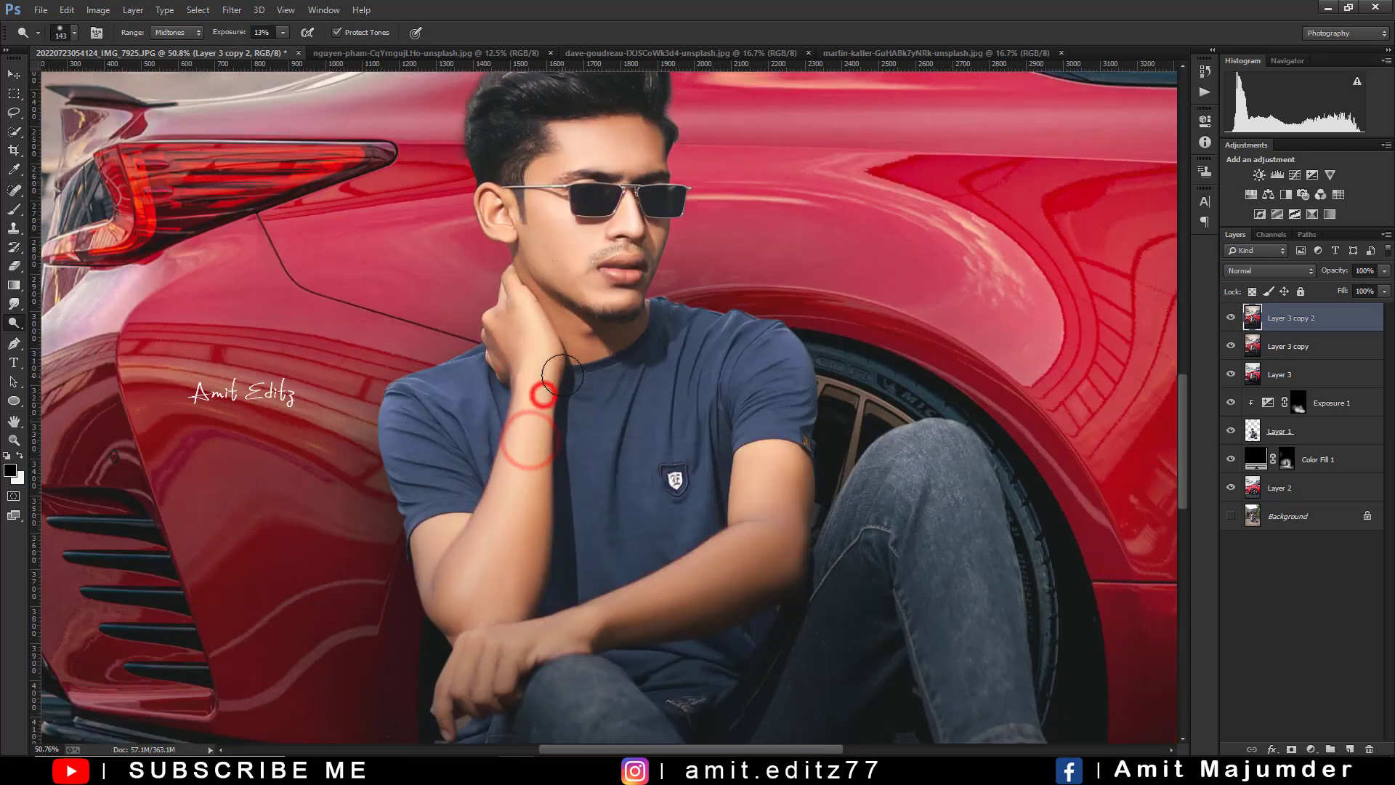
Step: Brighten the wrist, forearm and elbow with dodge strokes
drag(544, 638, 758, 550)
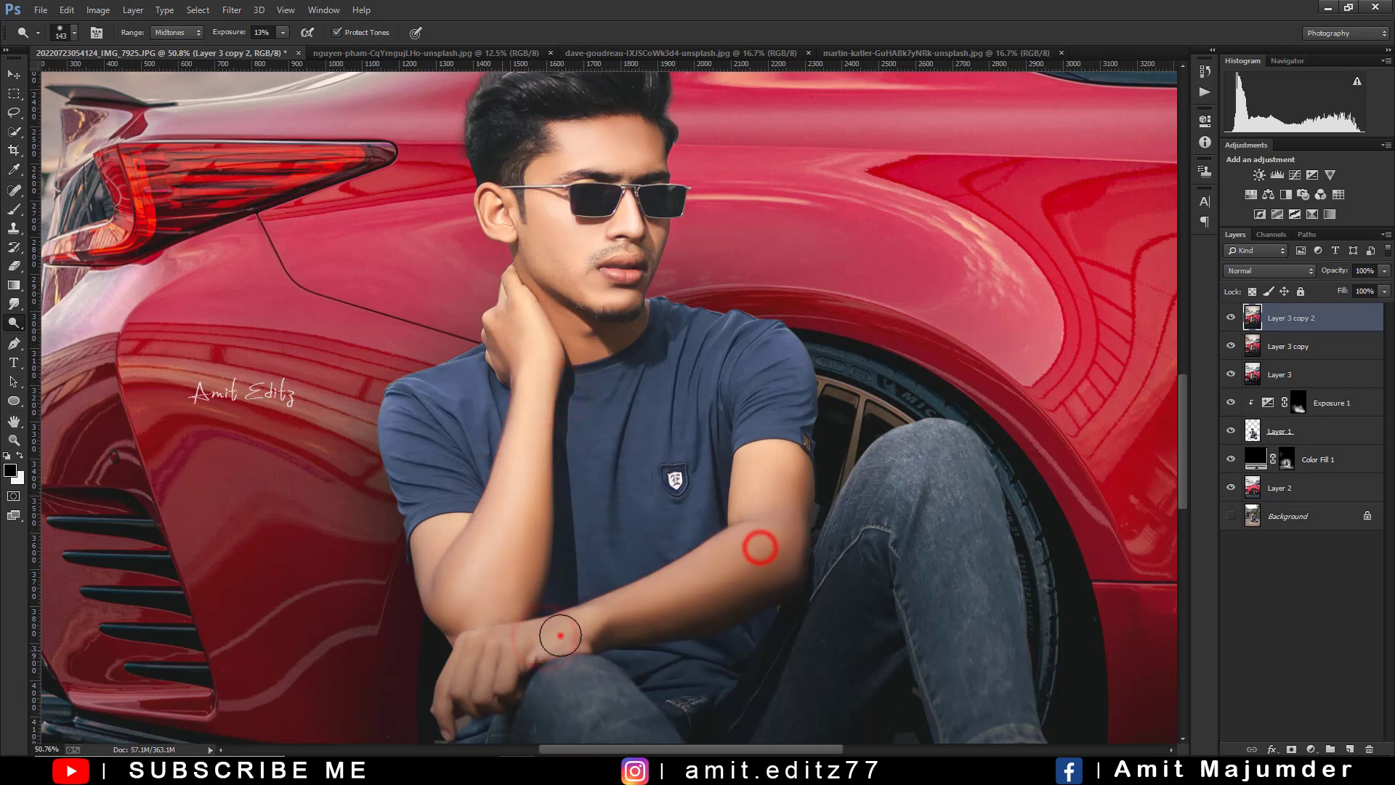
drag(680, 600, 768, 563)
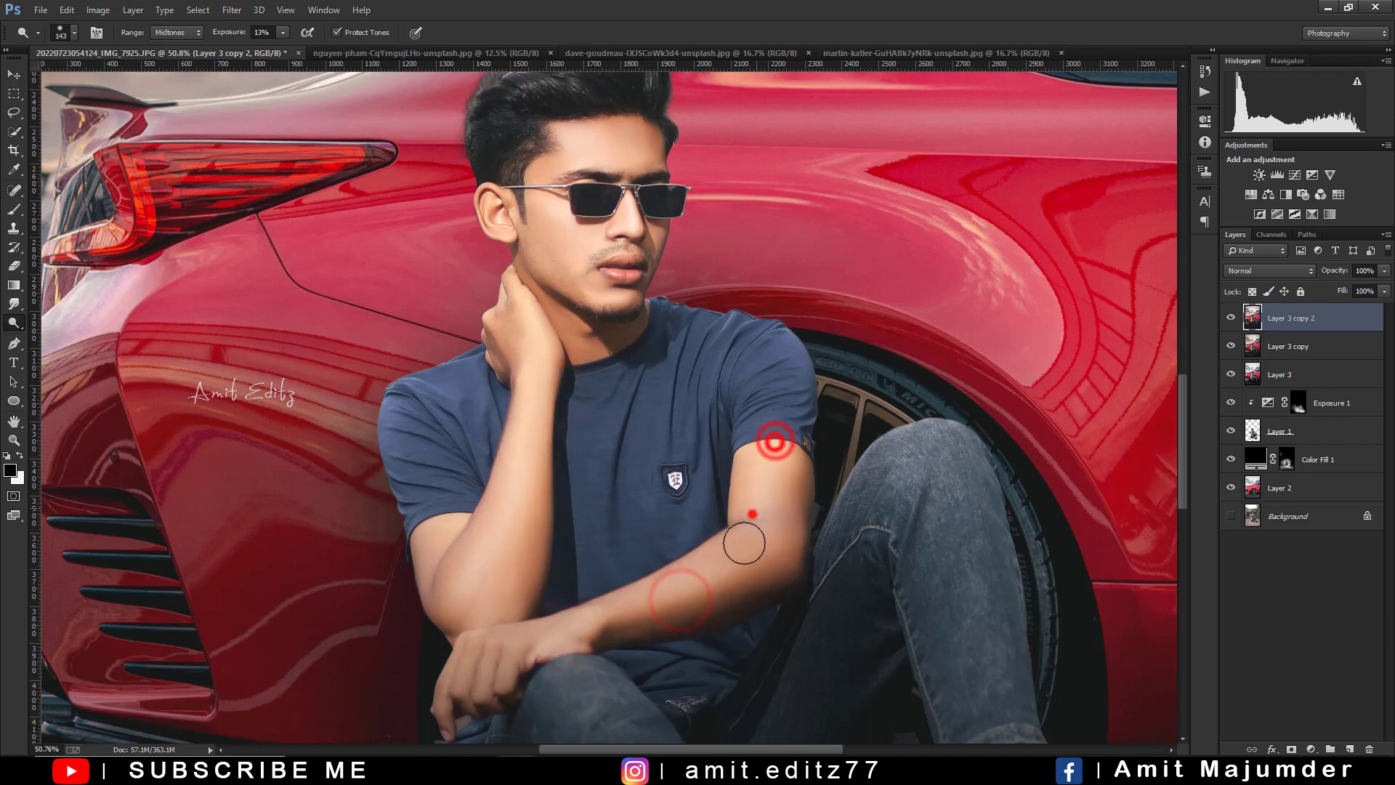
scroll(751, 514, down, 2)
scroll(606, 506, down, 2)
scroll(606, 506, down, 2)
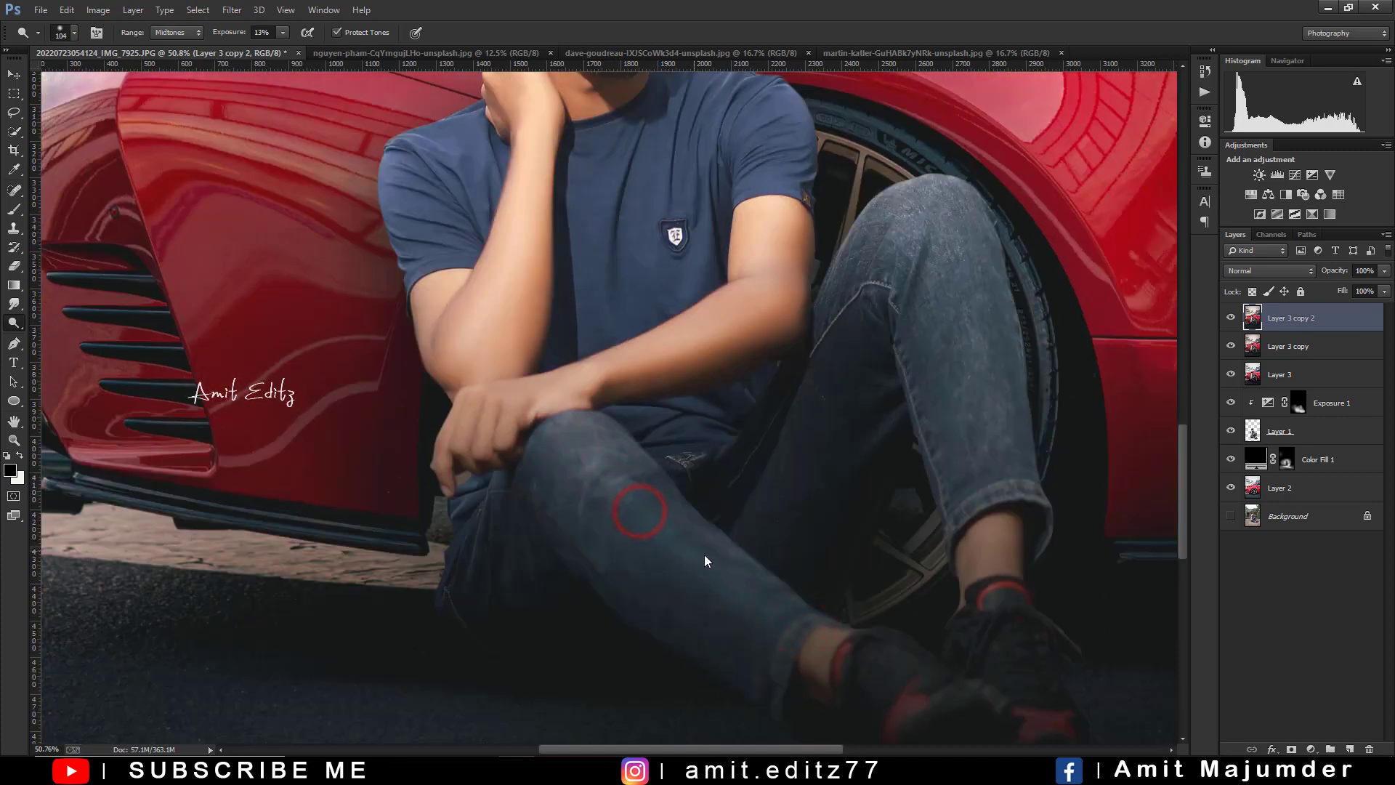
Step: Lighten the shoe, knee, thigh, hand and upper arm with the Dodge brush
drag(861, 670, 810, 639)
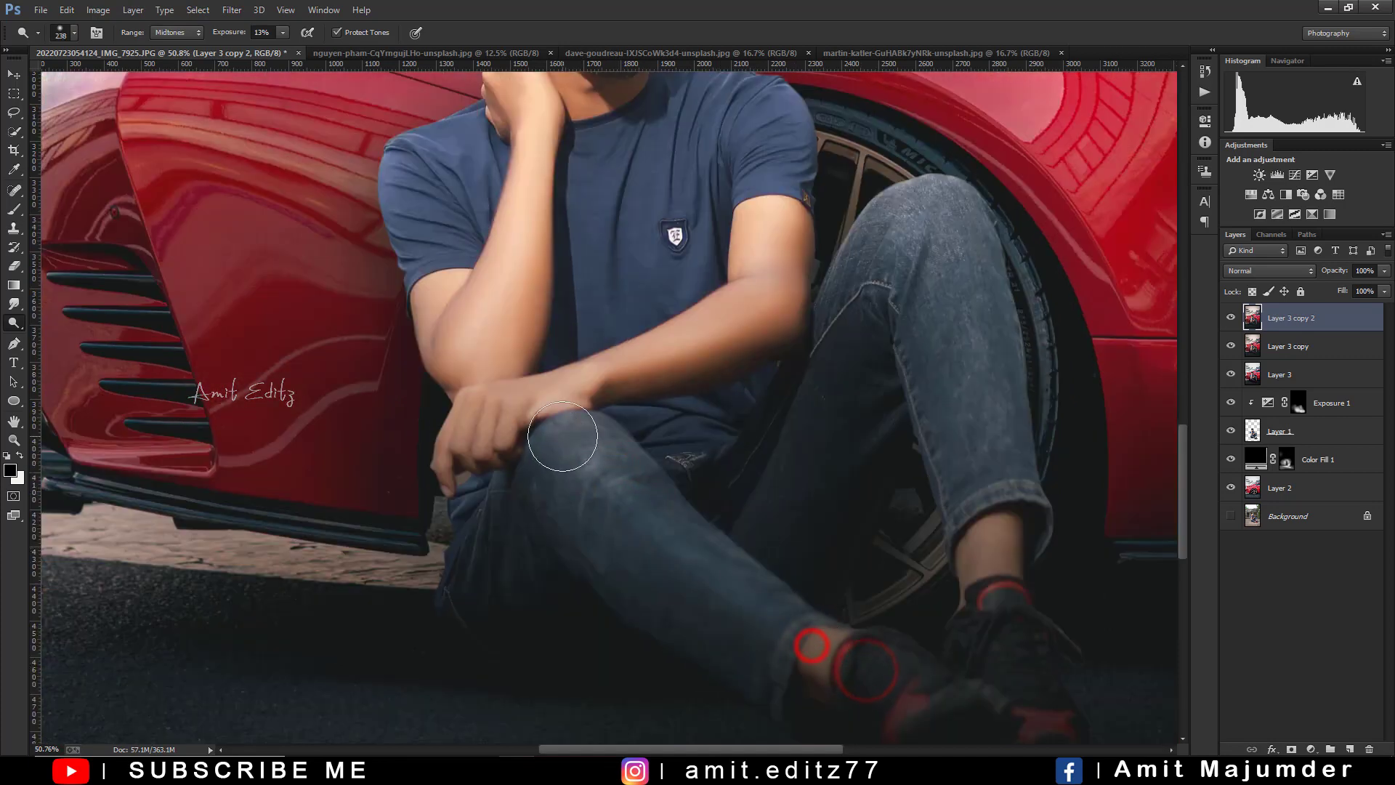
click(561, 433)
drag(982, 336, 978, 233)
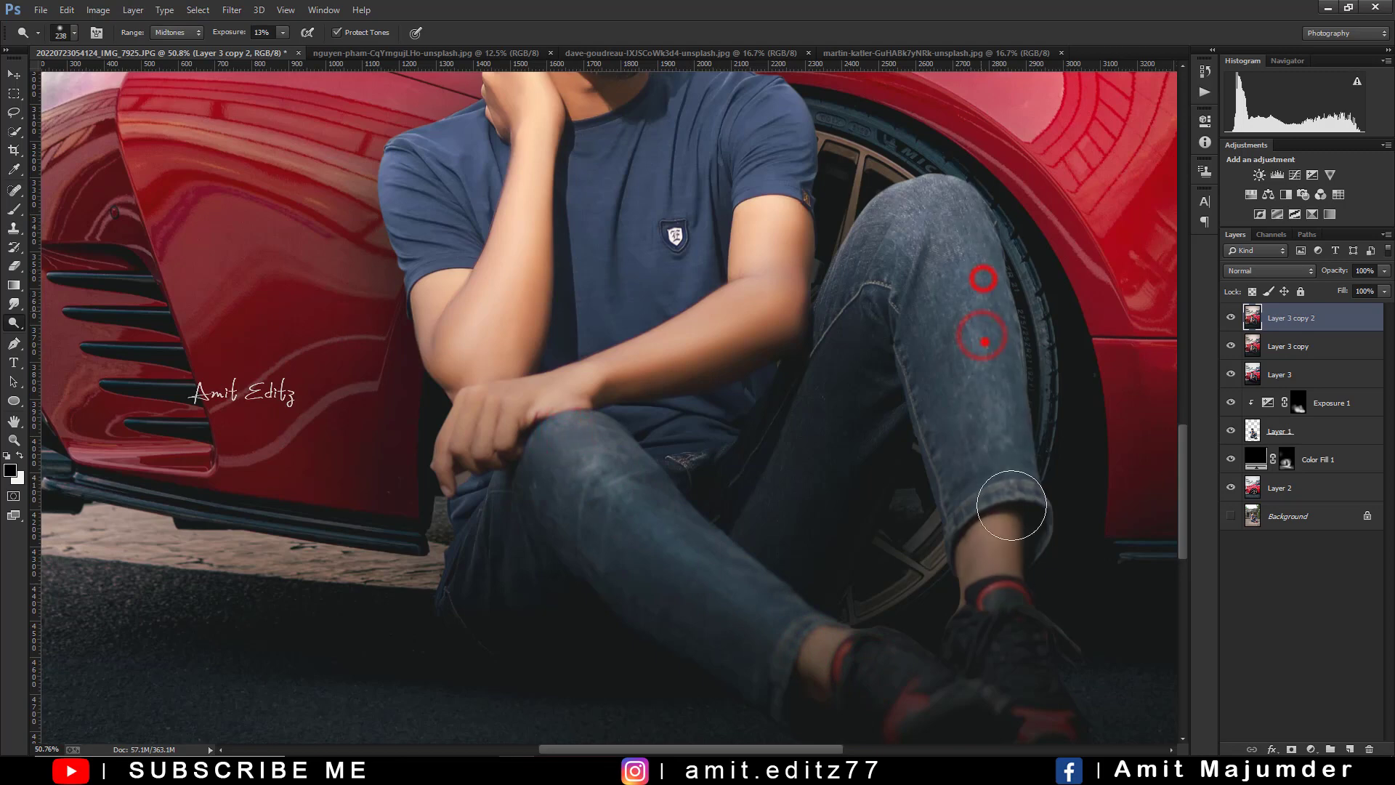
drag(465, 438, 537, 421)
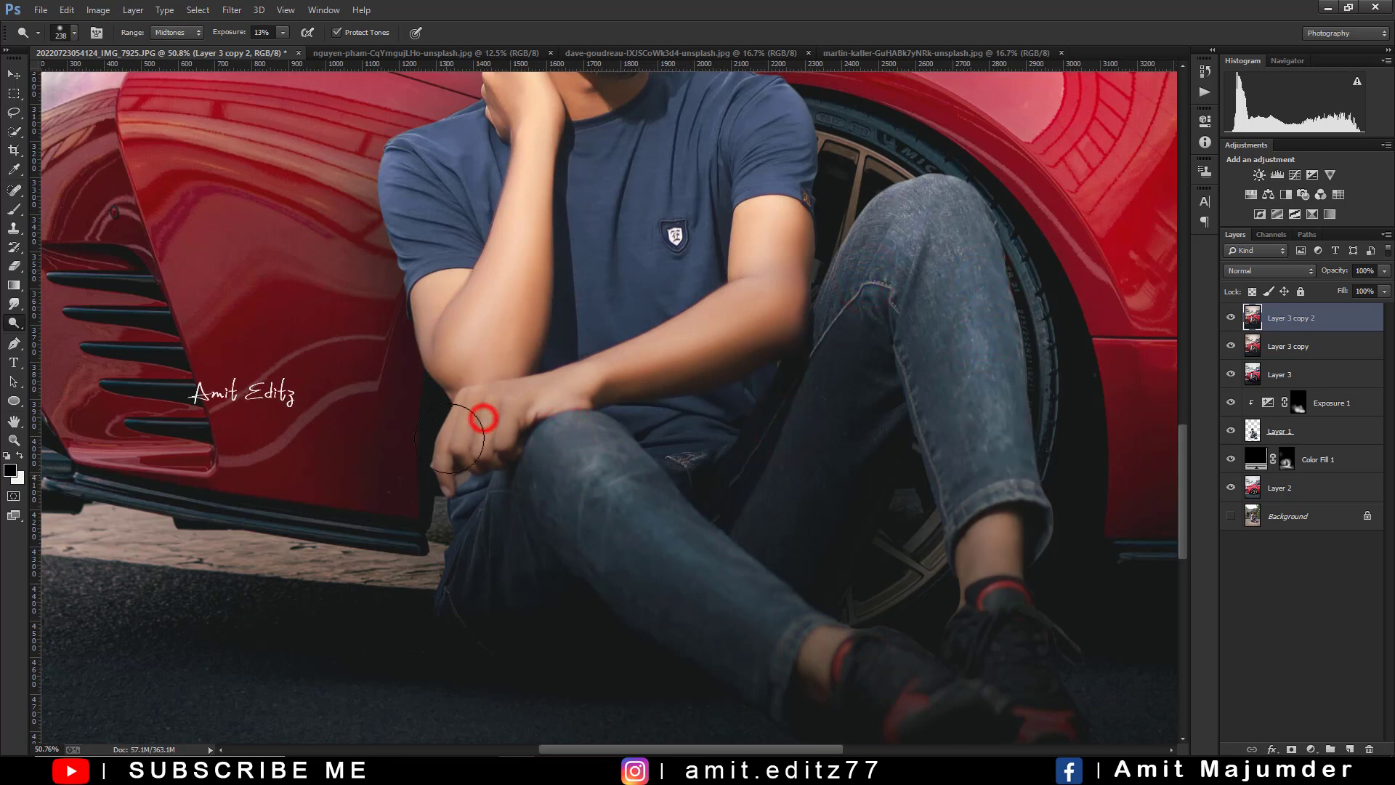
drag(438, 244, 457, 322)
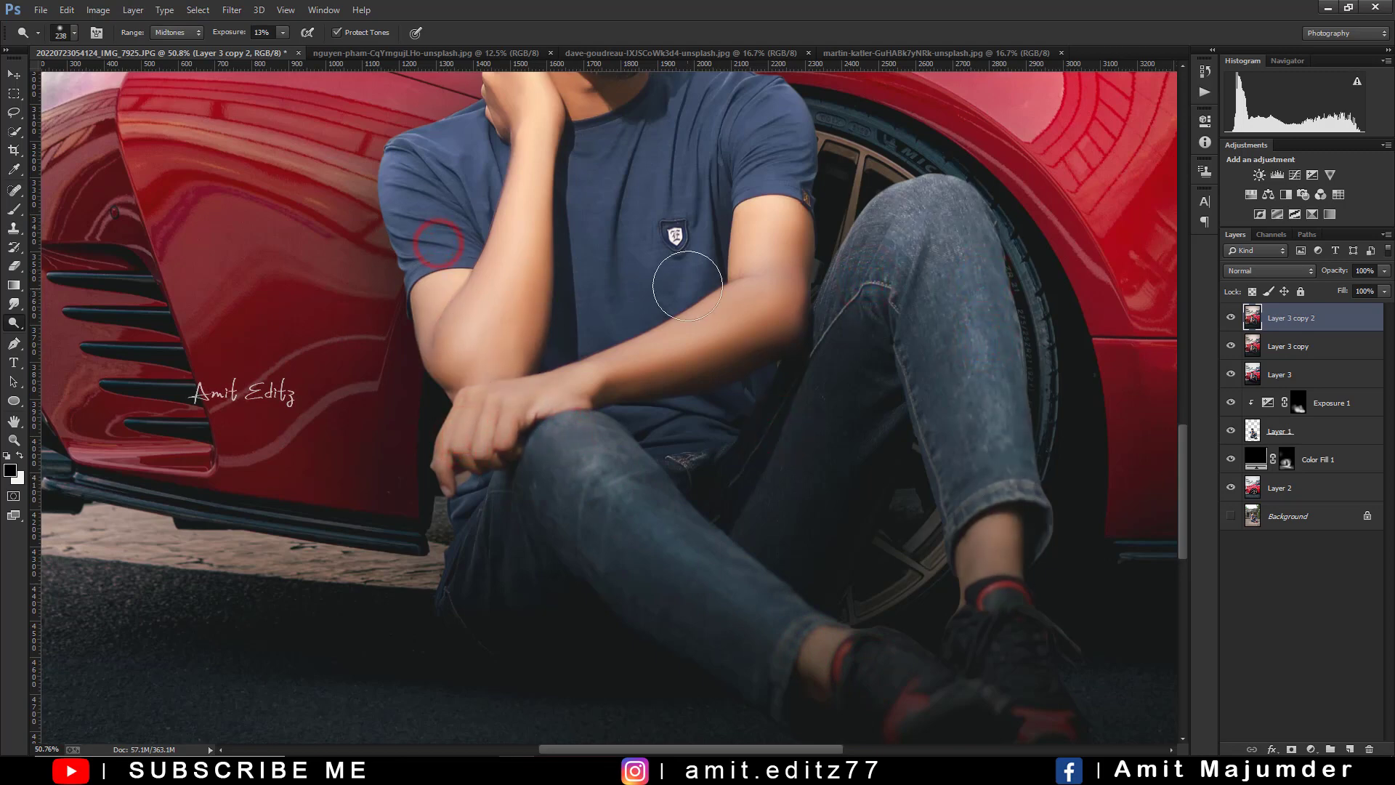
scroll(660, 256, down, 2)
scroll(677, 304, down, 3)
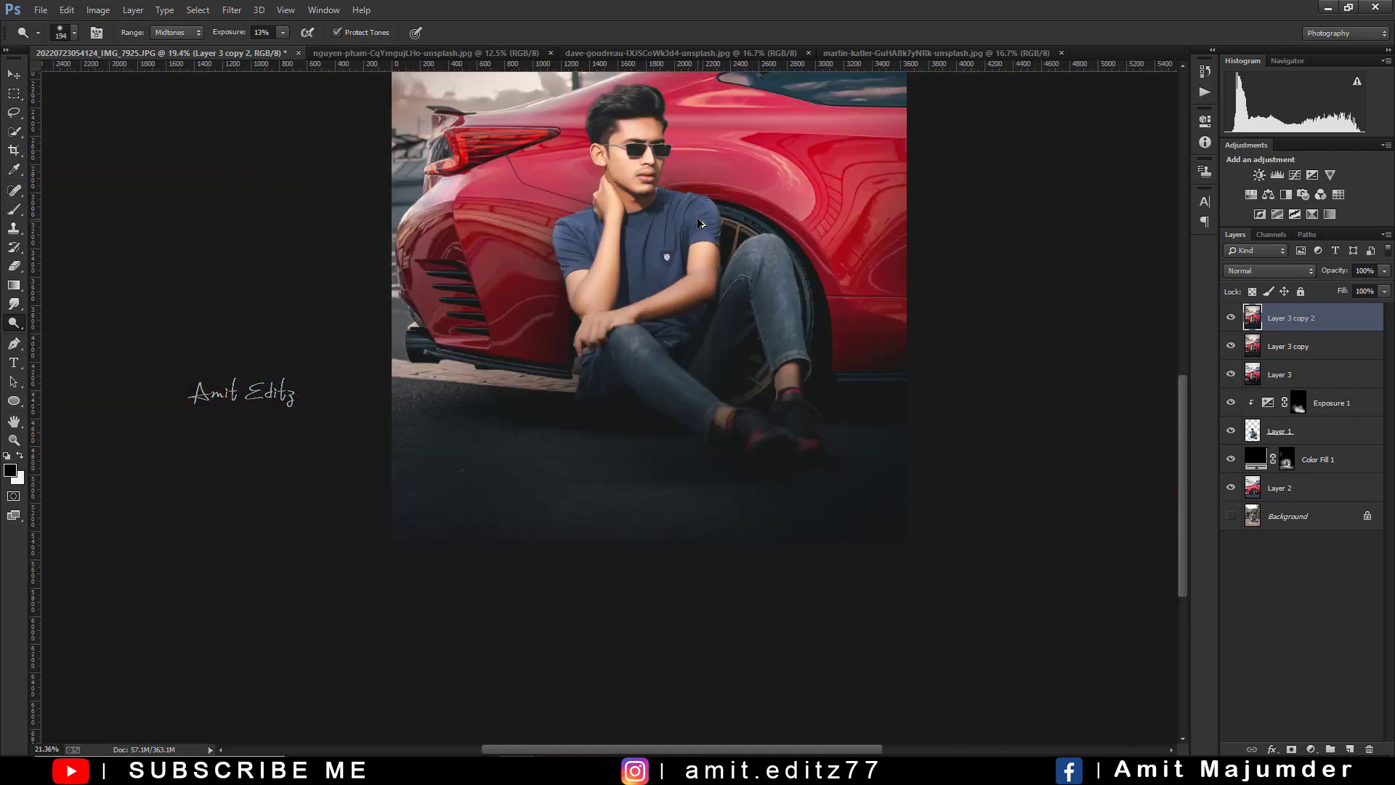
Step: Merge all visible edit layers into Layer 3 copy 2
scroll(699, 223, up, 3)
scroll(713, 335, down, 1)
scroll(654, 385, down, 4)
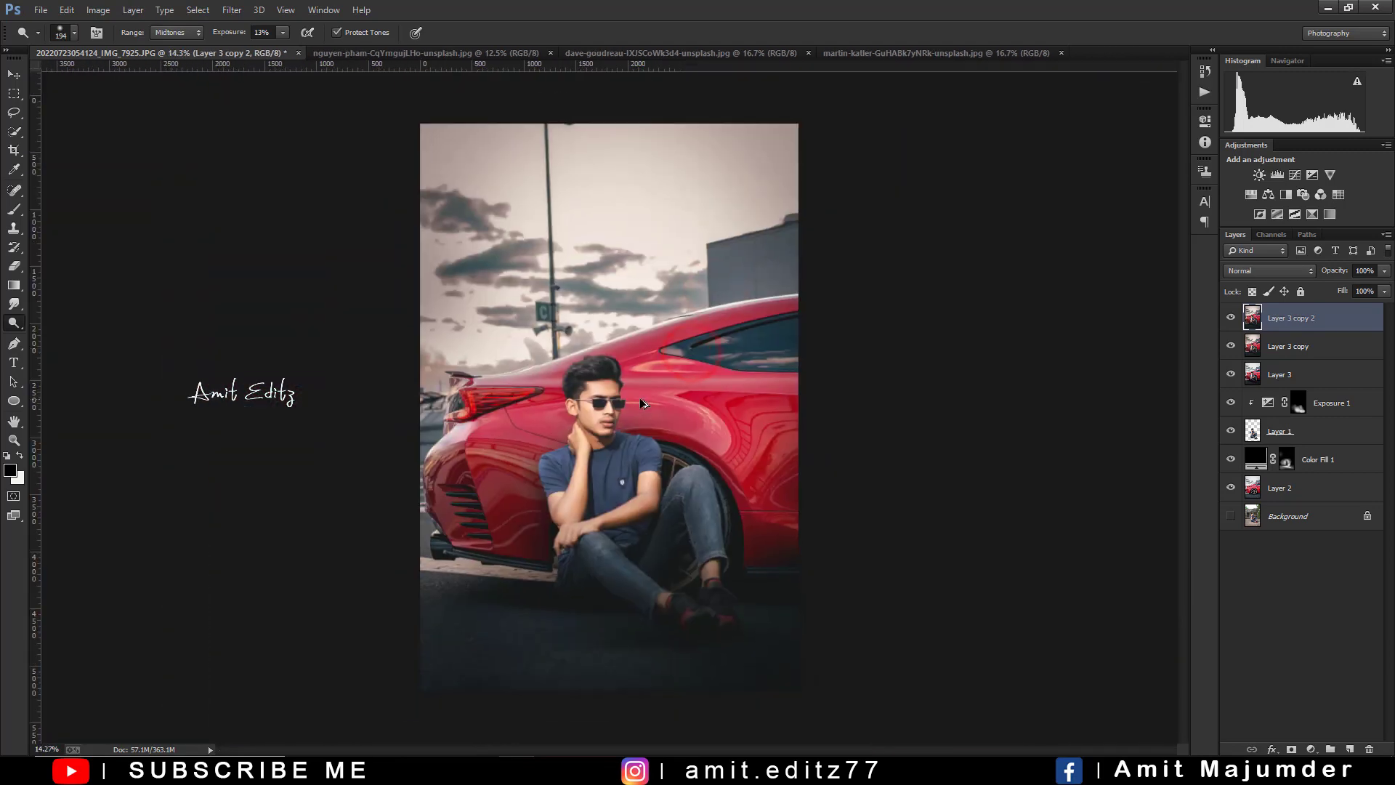
scroll(642, 404, down, 1)
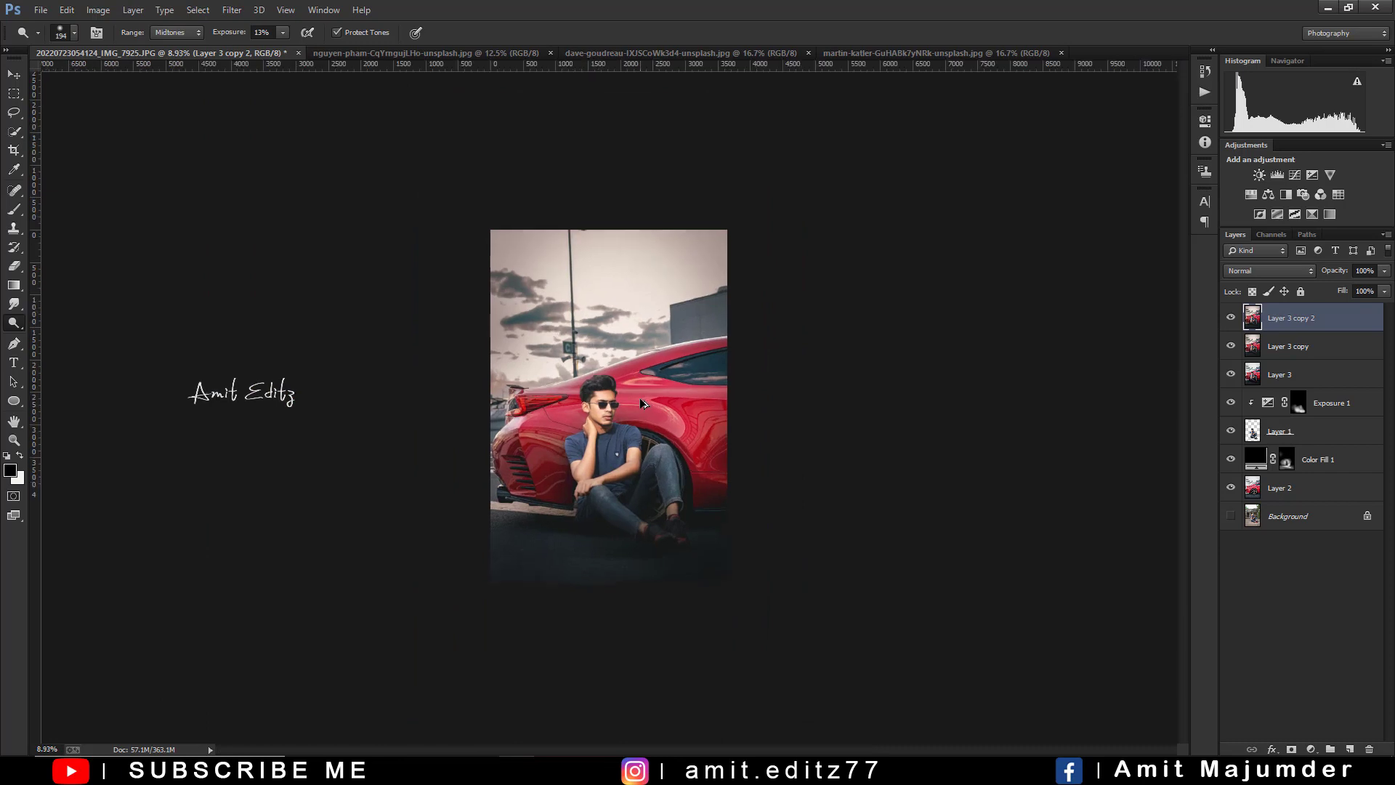
scroll(641, 404, up, 2)
scroll(641, 404, down, 1)
right_click(1282, 323)
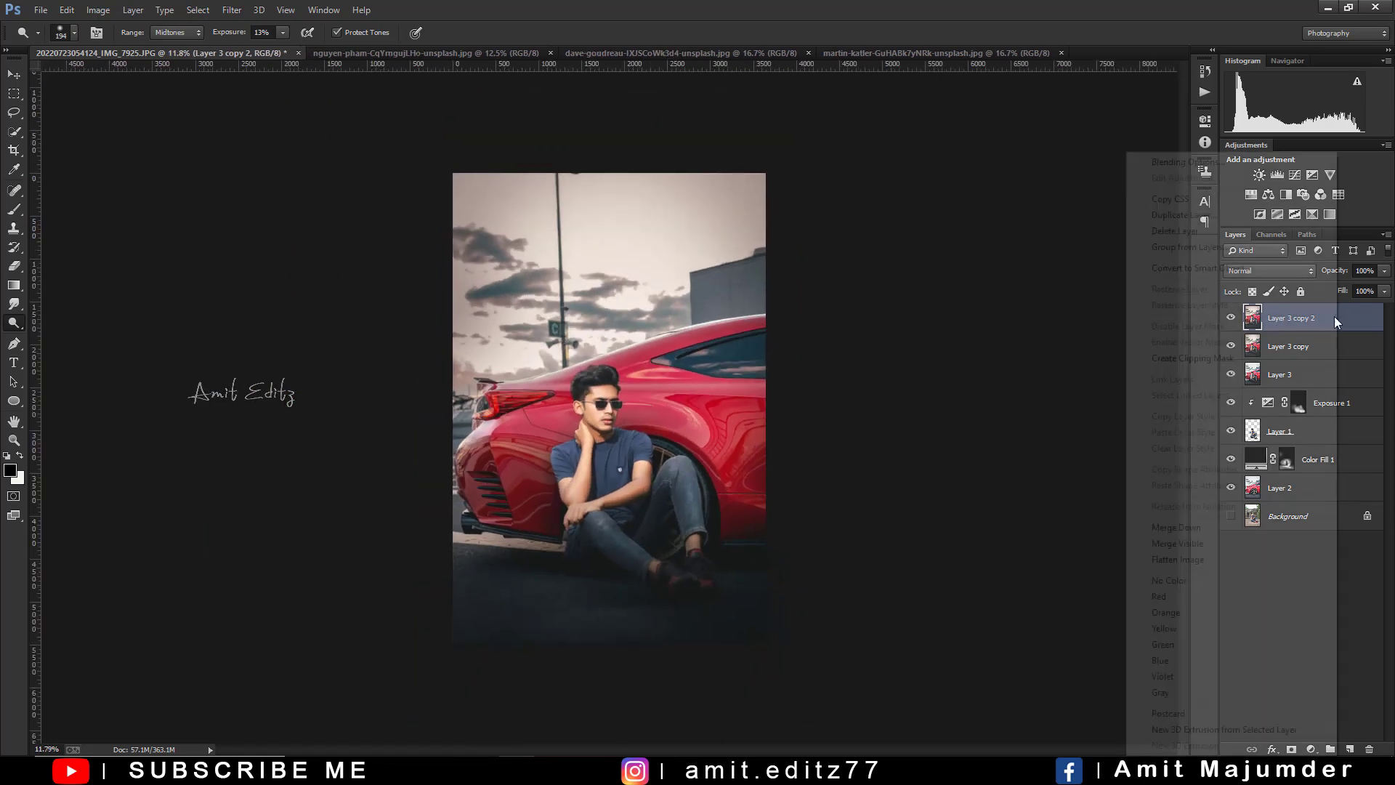
click(1199, 541)
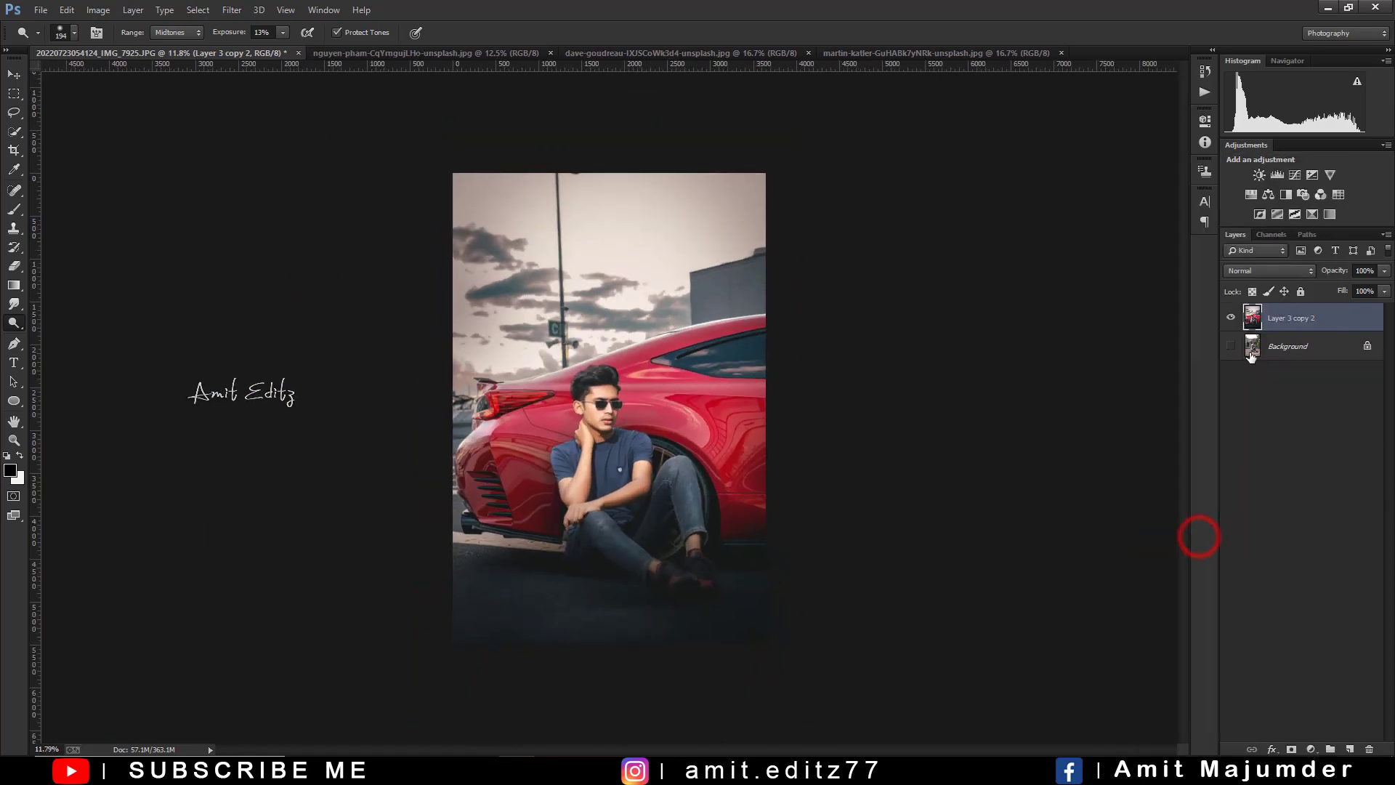
Step: Toggle the merged layer's visibility to compare the result with the original photo
click(1231, 319)
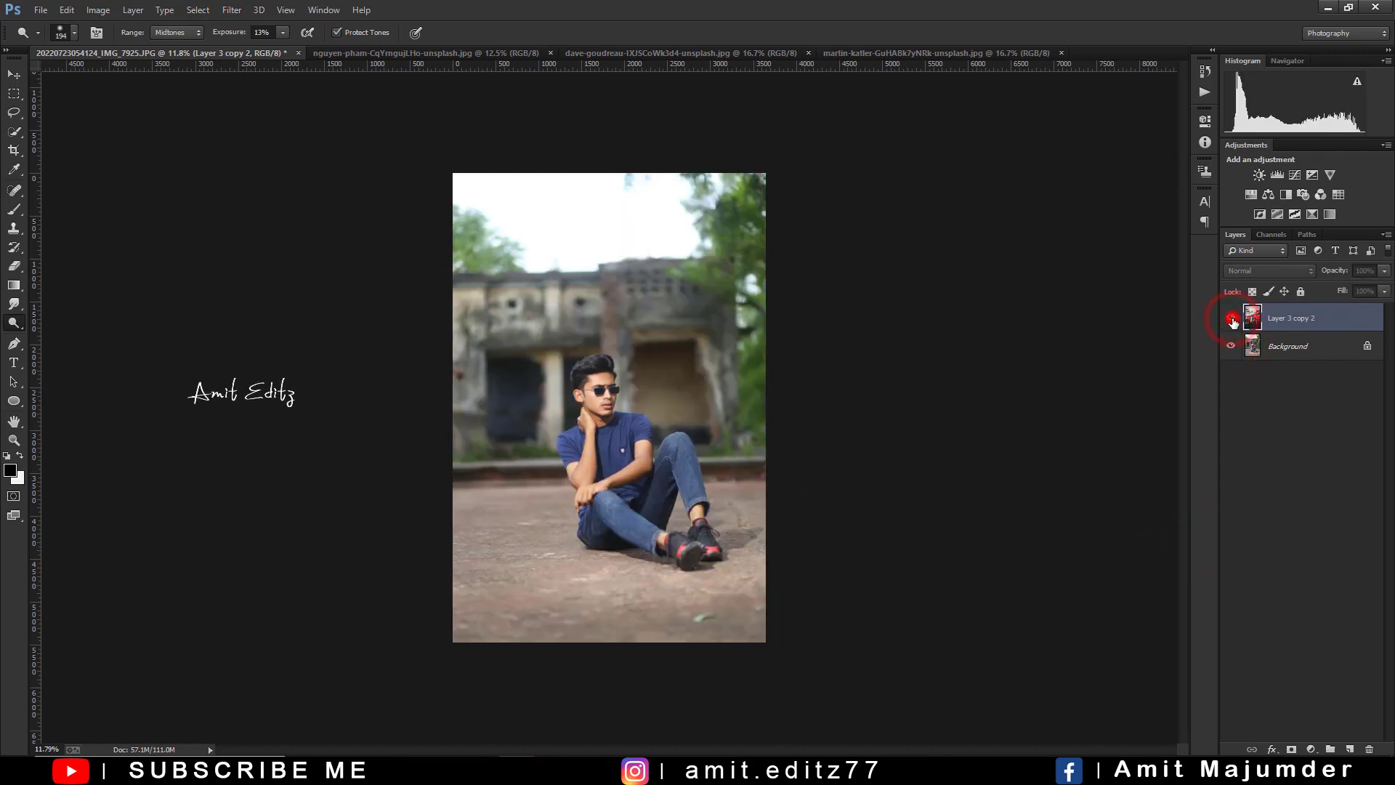
click(1231, 319)
scroll(629, 387, up, 1)
scroll(629, 388, up, 1)
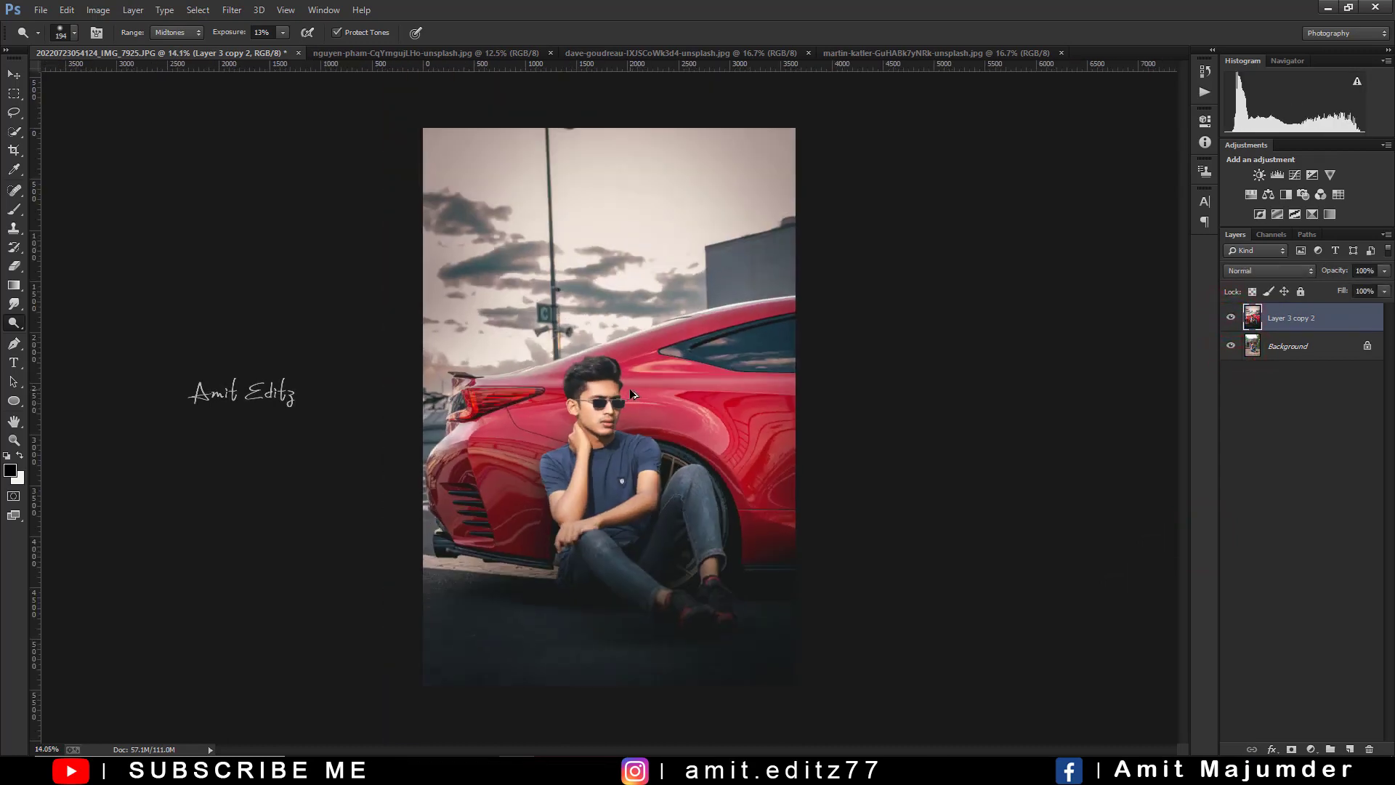
scroll(629, 388, up, 1)
scroll(630, 388, down, 1)
scroll(629, 387, up, 1)
scroll(629, 388, down, 2)
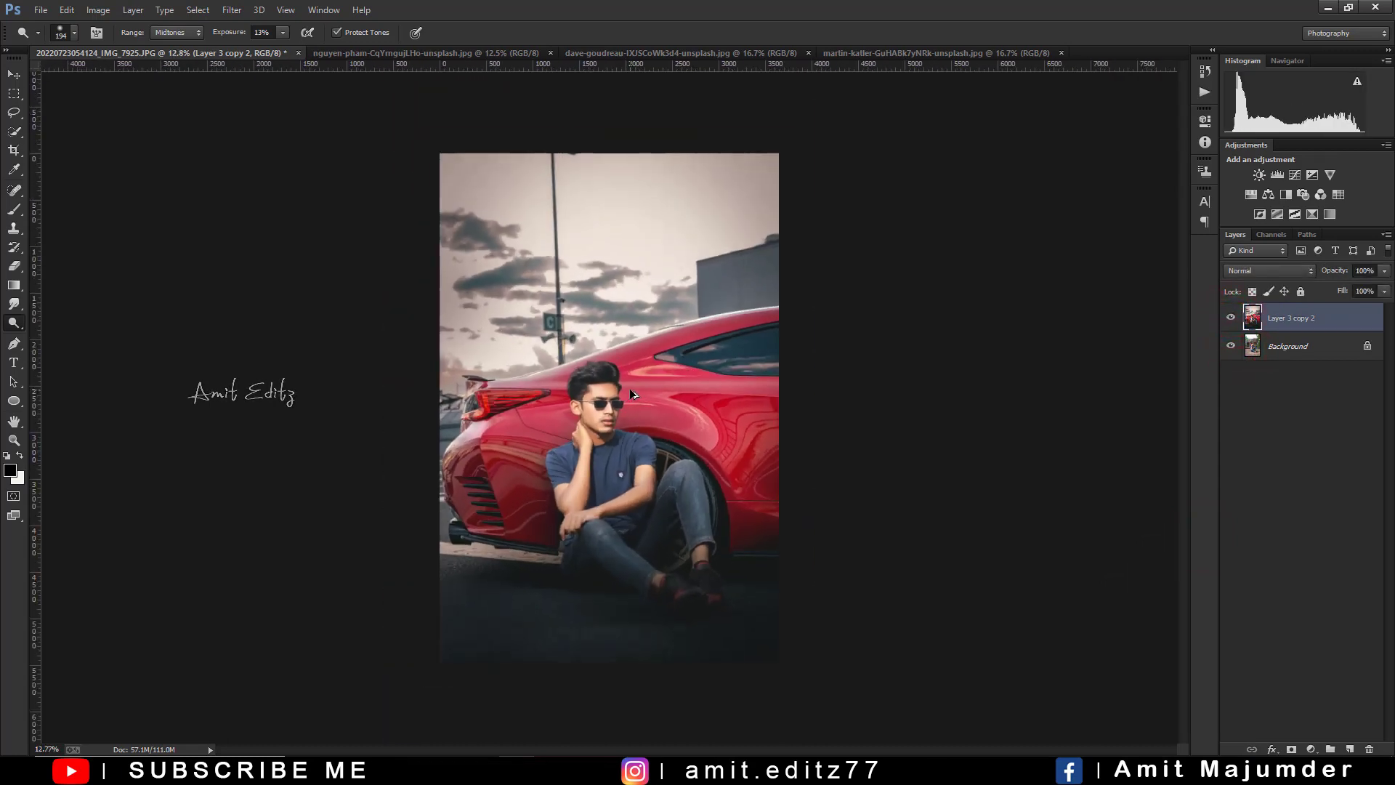
scroll(629, 388, up, 1)
click(1231, 317)
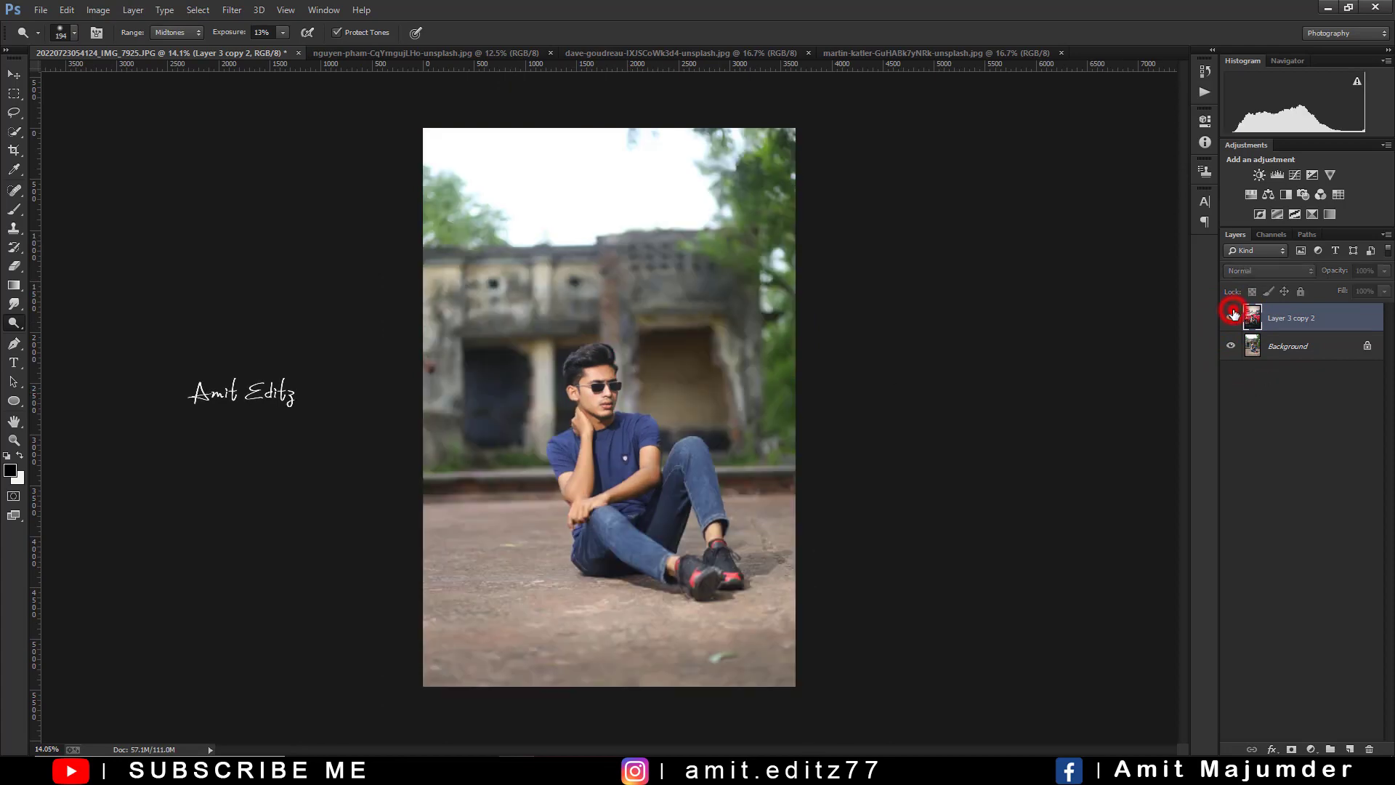
click(1231, 316)
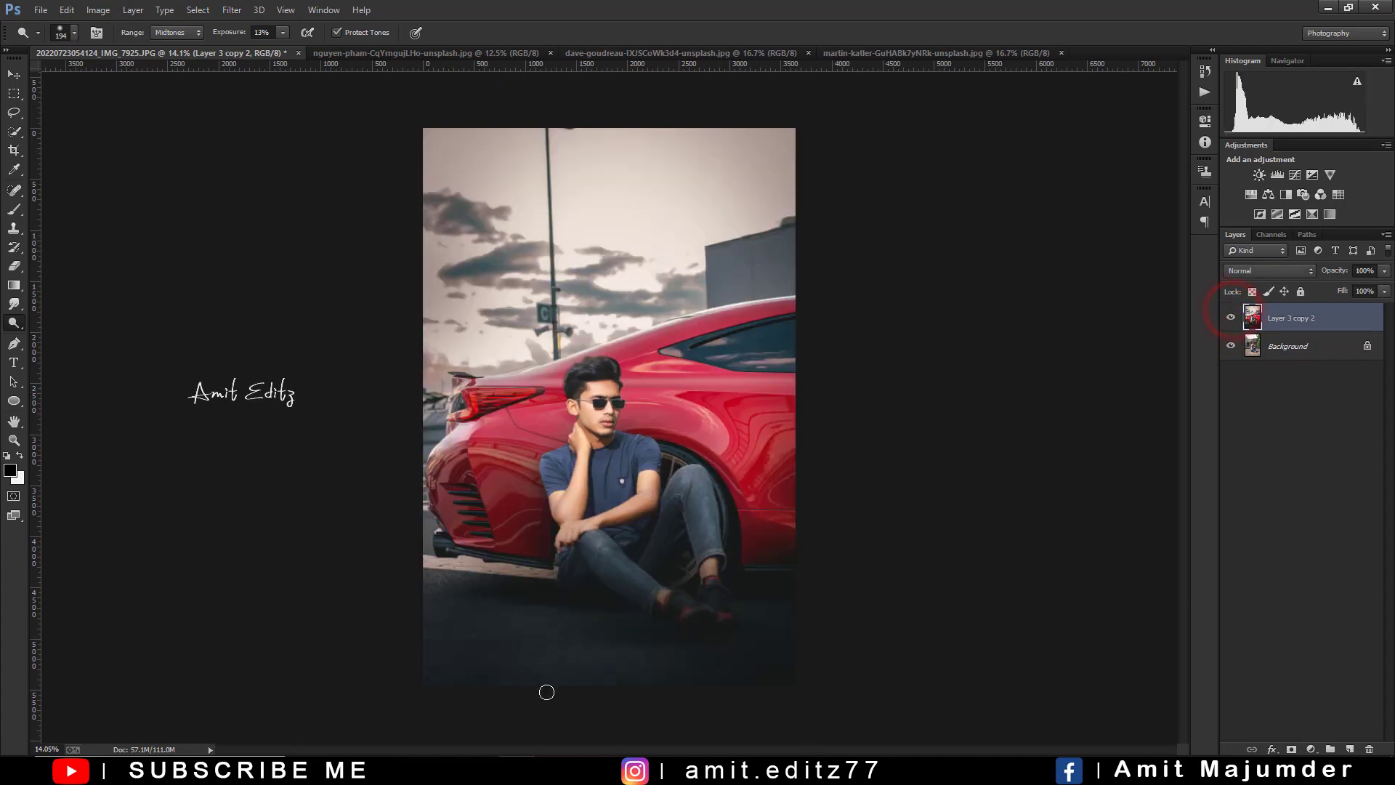
scroll(668, 395, down, 2)
scroll(679, 393, up, 1)
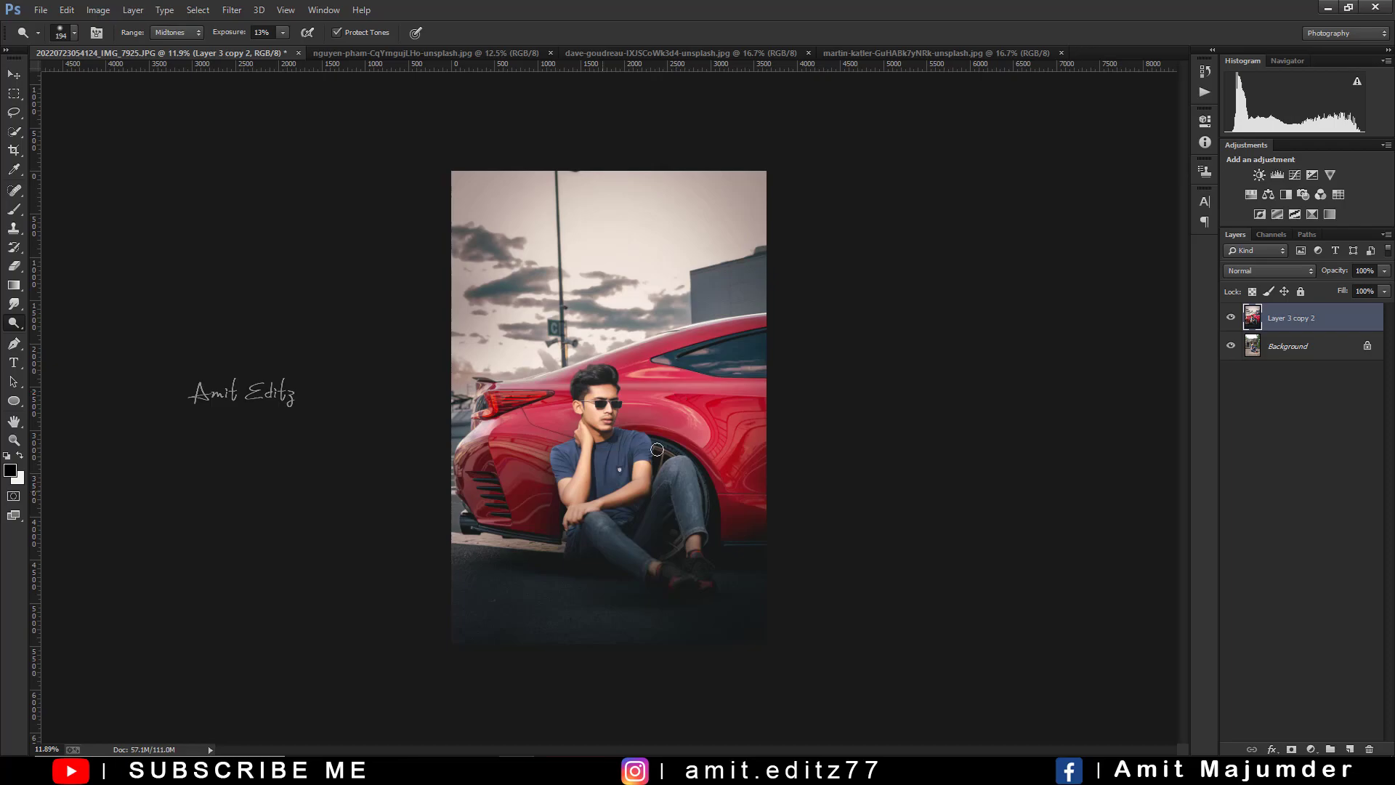
scroll(645, 410, up, 1)
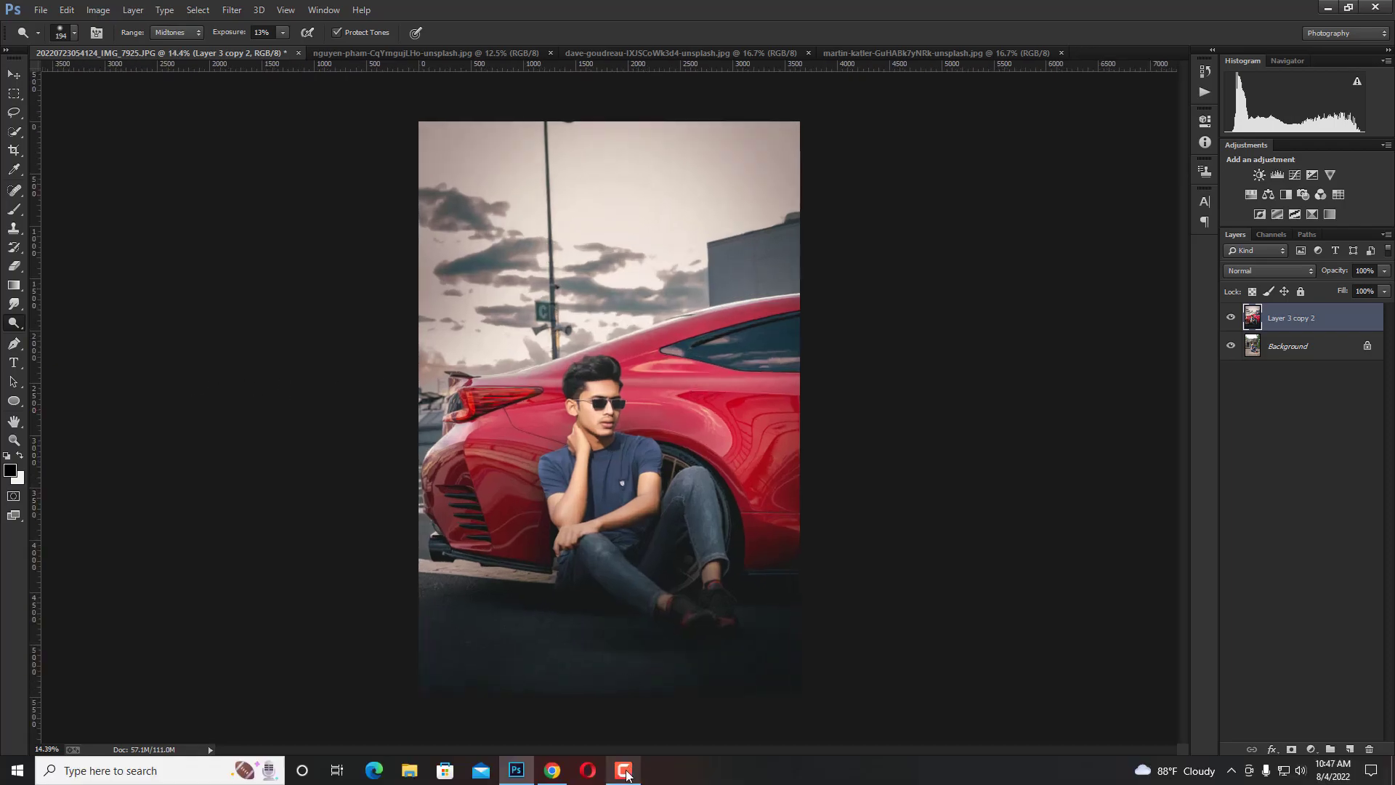